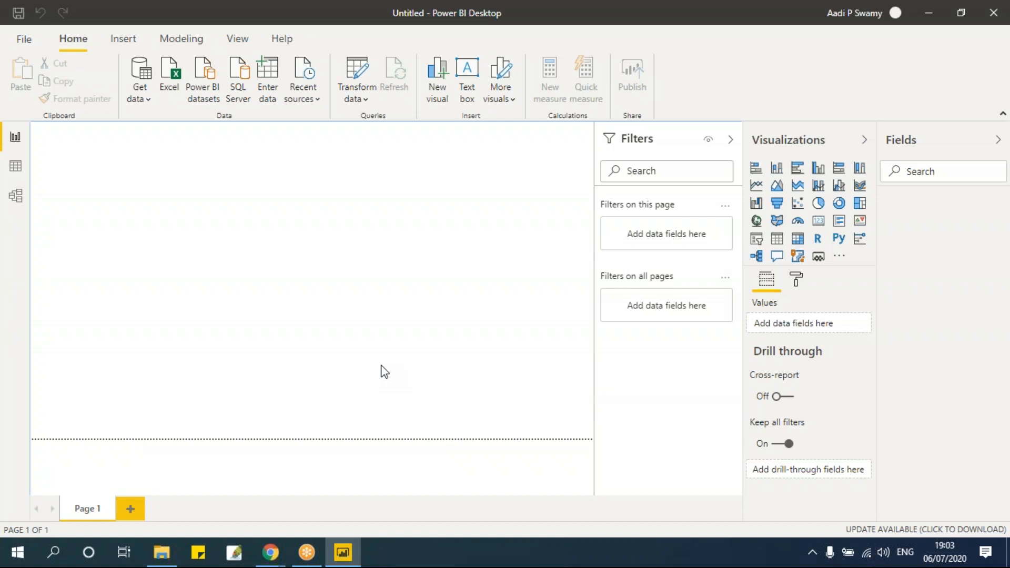
- Review the Excel practice files in the Session 04 - Power Query Editor - 02 folder, noting Append Query, and return to Power BI Desktop
{"action": "left_click", "coordinate": [162, 552]}
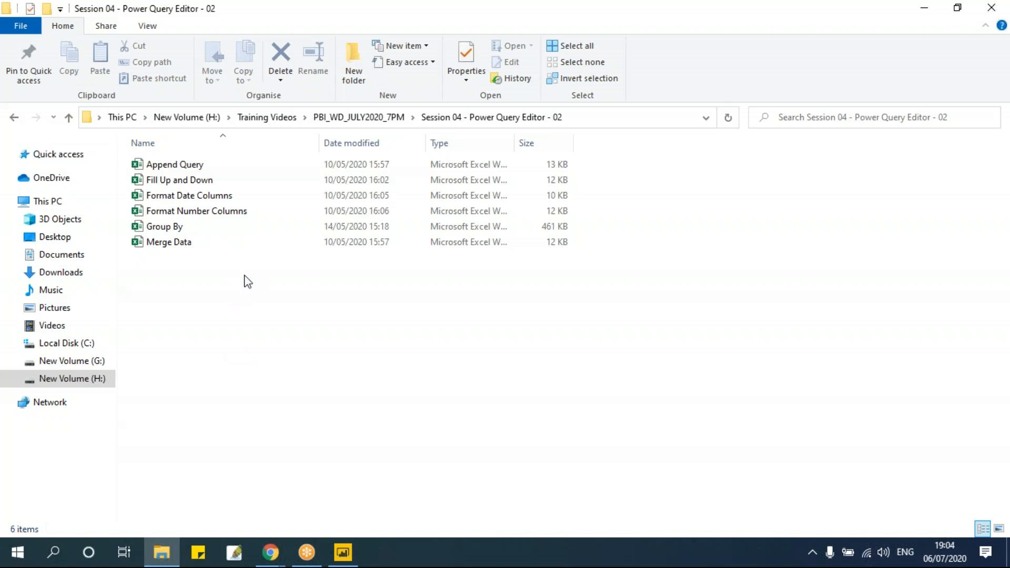
{"action": "left_click", "coordinate": [208, 167]}
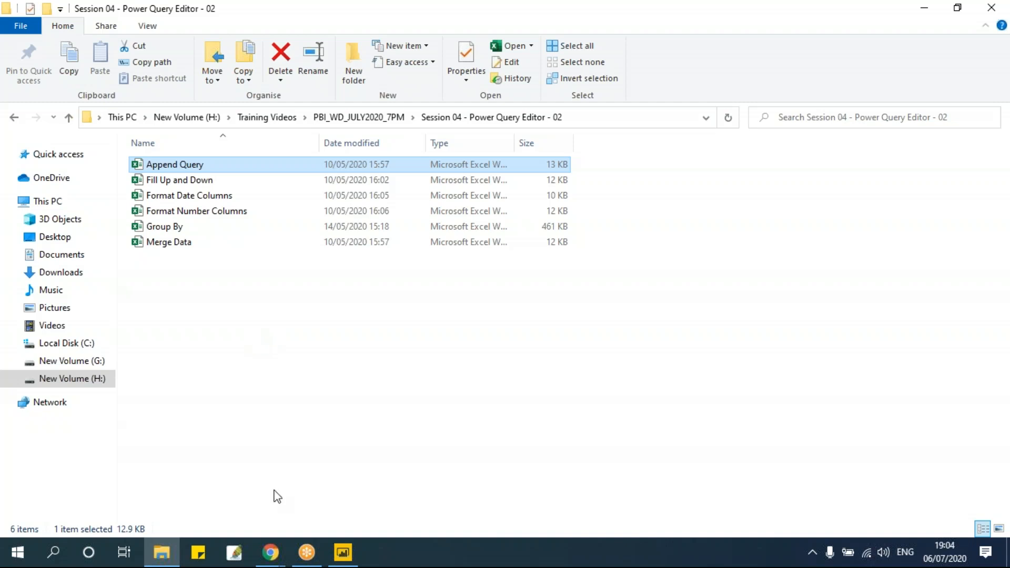
{"action": "left_click", "coordinate": [343, 553]}
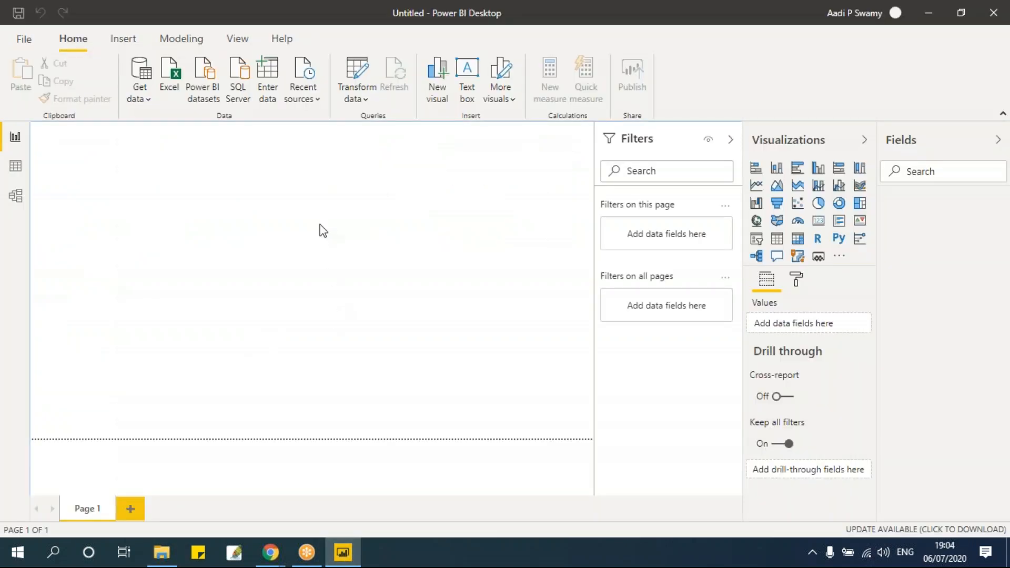
- Start importing an Excel workbook and go to the Session 04 - Power Query Editor - 02 folder using its path copied from File Explorer
{"action": "left_click", "coordinate": [145, 99]}
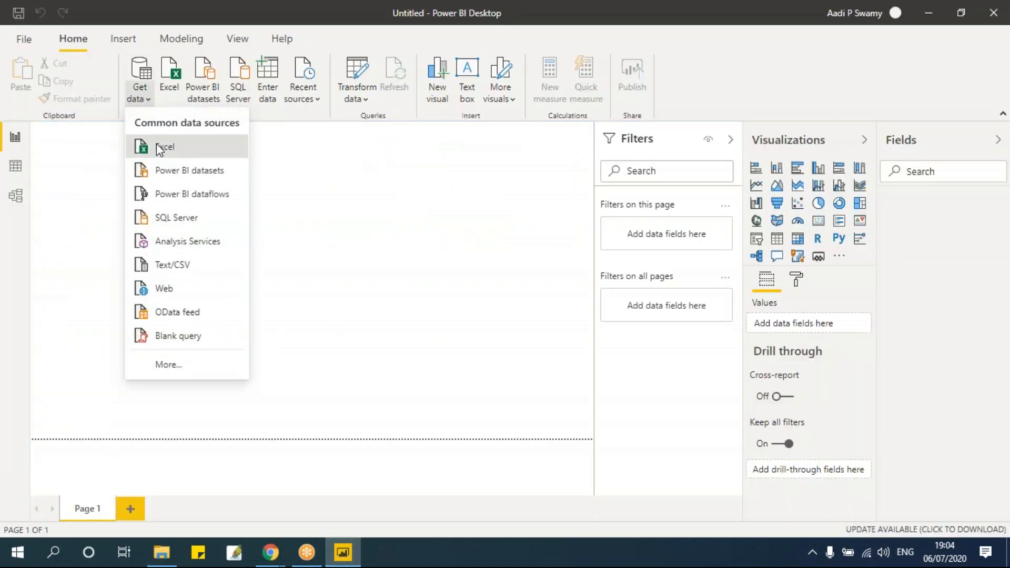
{"action": "left_click", "coordinate": [160, 149]}
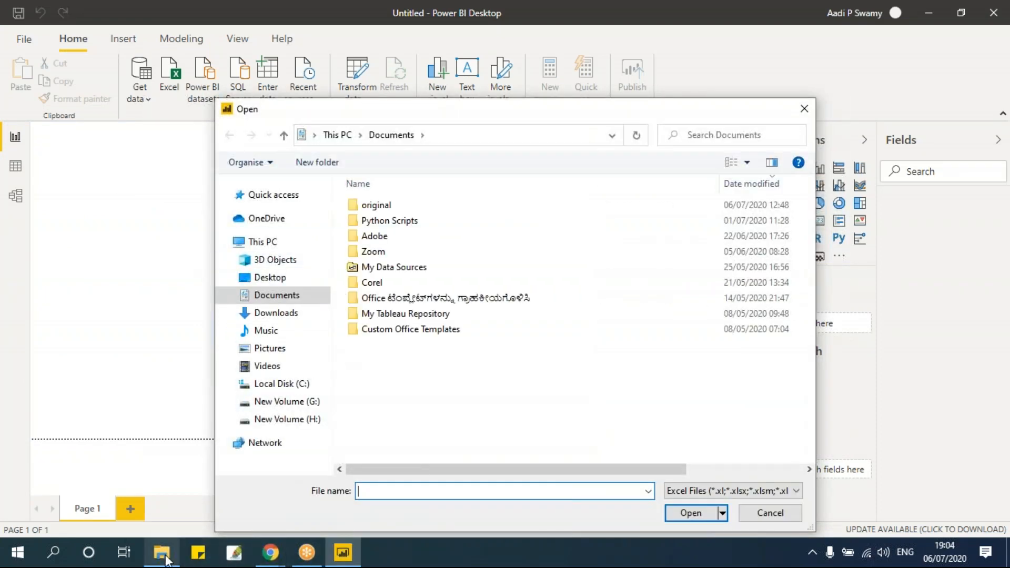
{"action": "left_click", "coordinate": [162, 552]}
{"action": "left_click", "coordinate": [585, 121]}
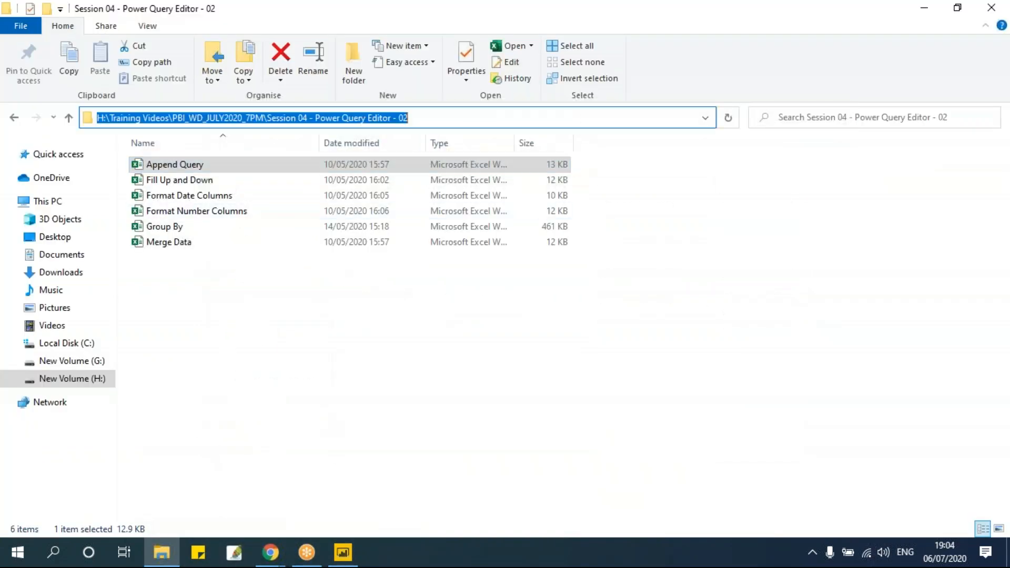
{"action": "key", "text": "ctrl+c"}
{"action": "key", "text": "alt+Tab"}
{"action": "left_click", "coordinate": [379, 490]}
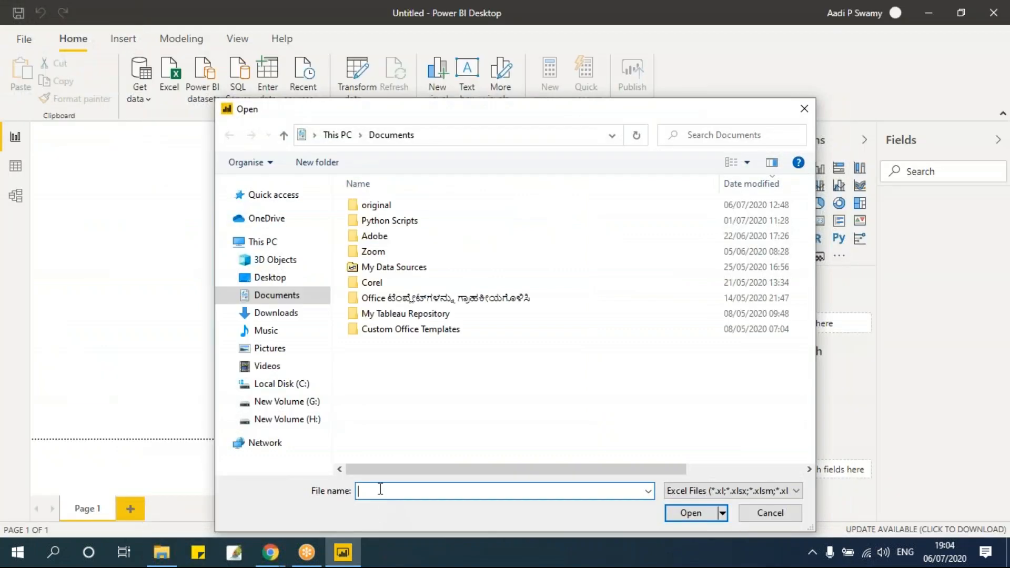
{"action": "key", "text": "ctrl+v"}
{"action": "key", "text": "Return"}
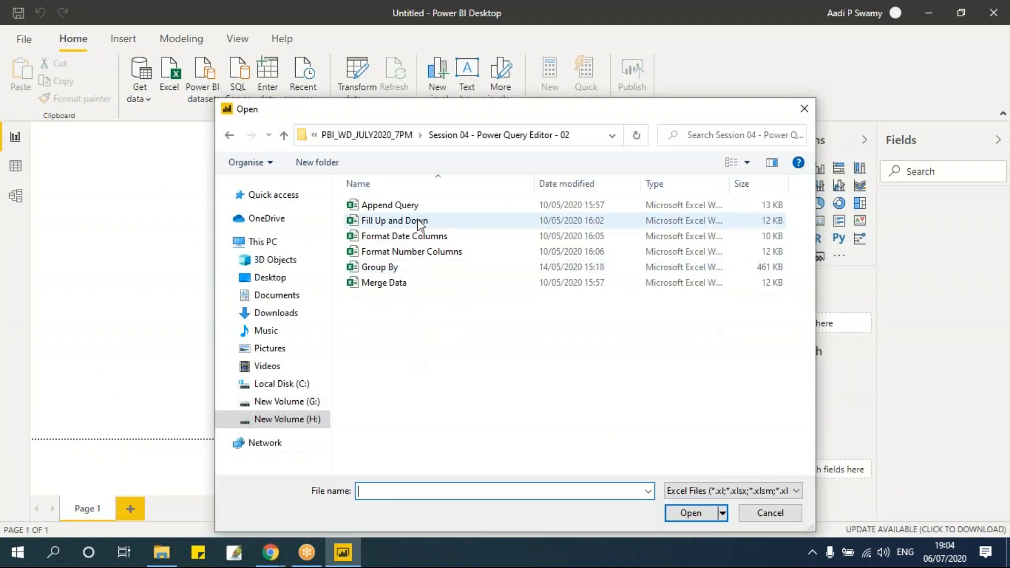
- Choose the Append Query workbook and send AppendTable1, AppendTable2 and AppendTable3 to Power Query Editor for transformation
{"action": "left_click", "coordinate": [406, 206]}
{"action": "left_click", "coordinate": [690, 516]}
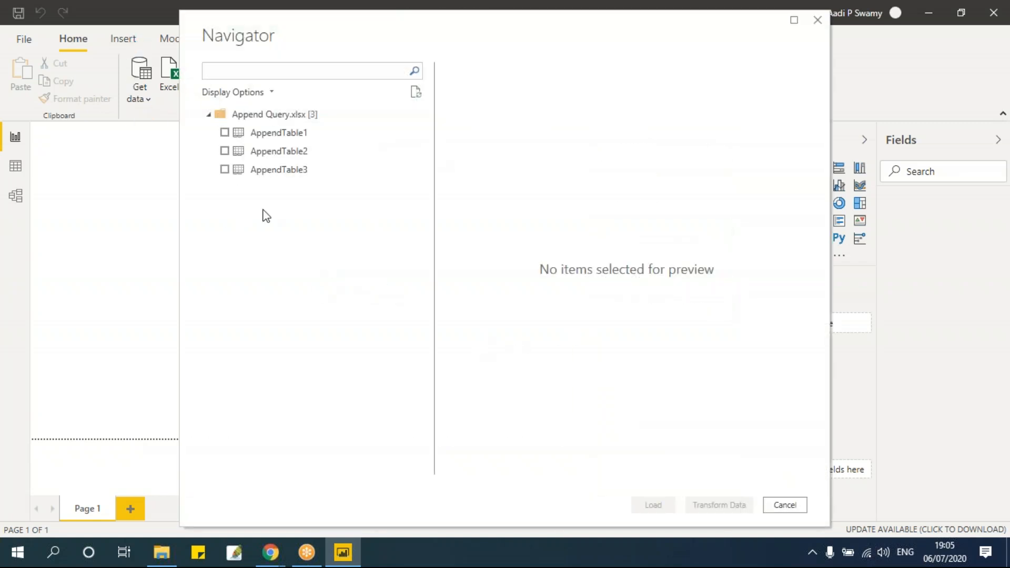
{"action": "left_click", "coordinate": [224, 133]}
{"action": "left_click", "coordinate": [225, 151]}
{"action": "left_click", "coordinate": [225, 170]}
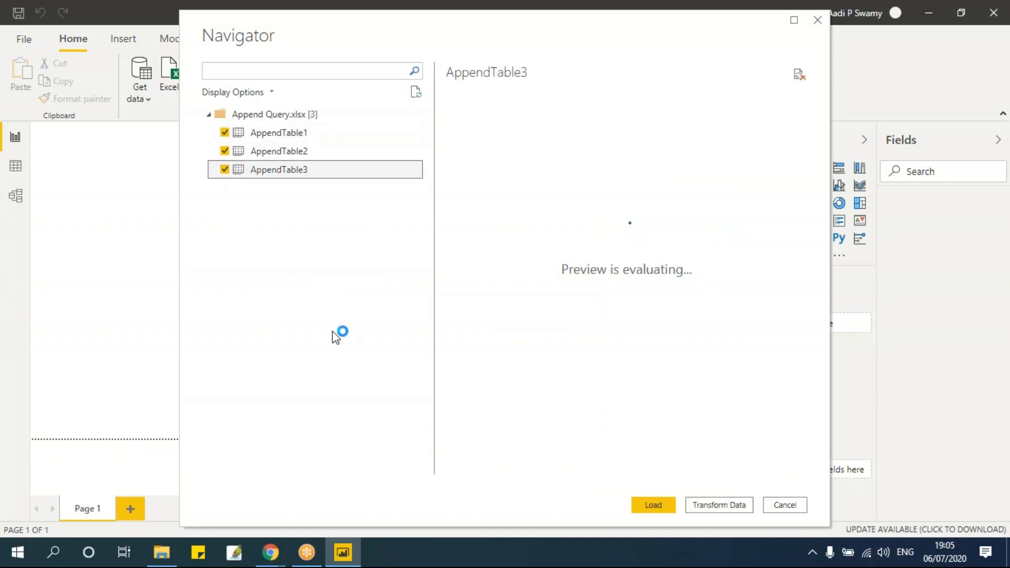
{"action": "left_click", "coordinate": [728, 506]}
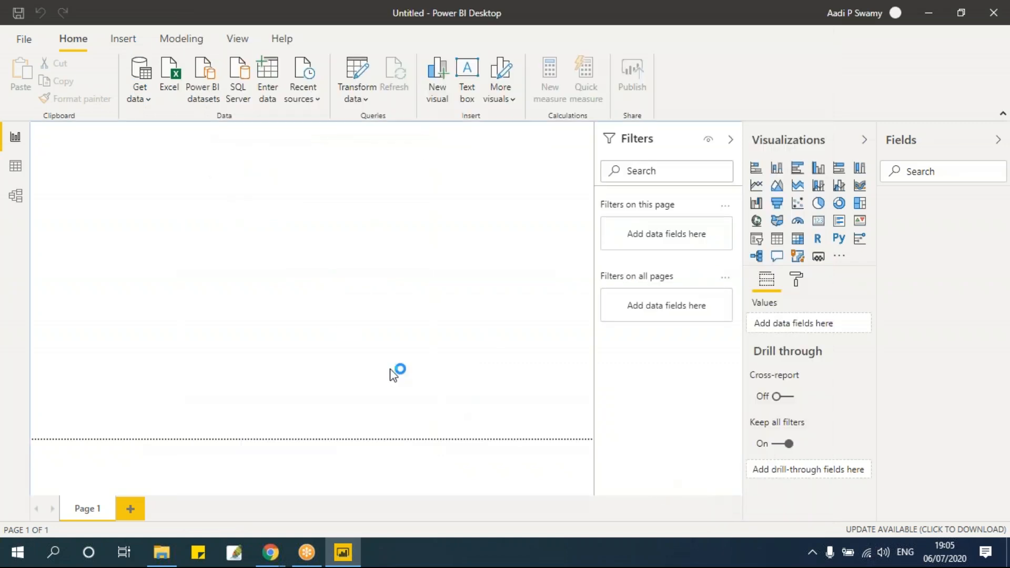
- Open the Append Query workbook from its folder in Excel to inspect the source data
{"action": "left_click", "coordinate": [161, 556]}
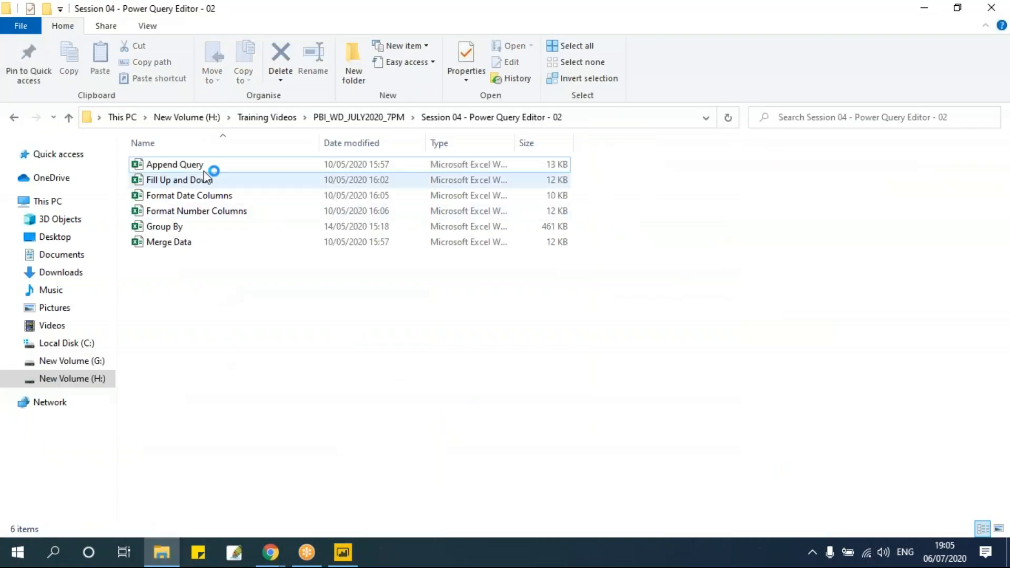
{"action": "double_click", "coordinate": [230, 165]}
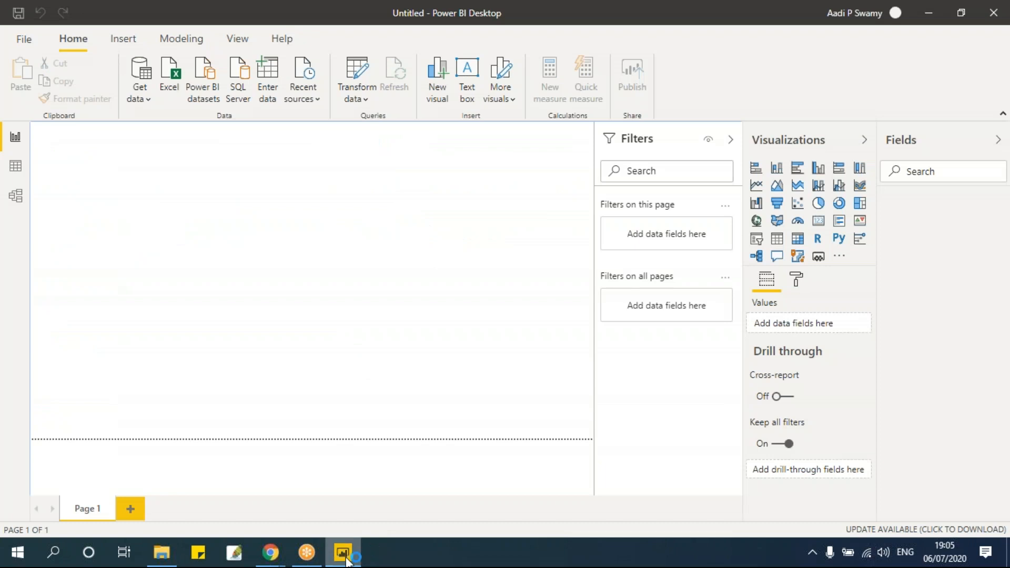
{"action": "mouse_move", "coordinate": [343, 553]}
{"action": "left_click", "coordinate": [420, 503]}
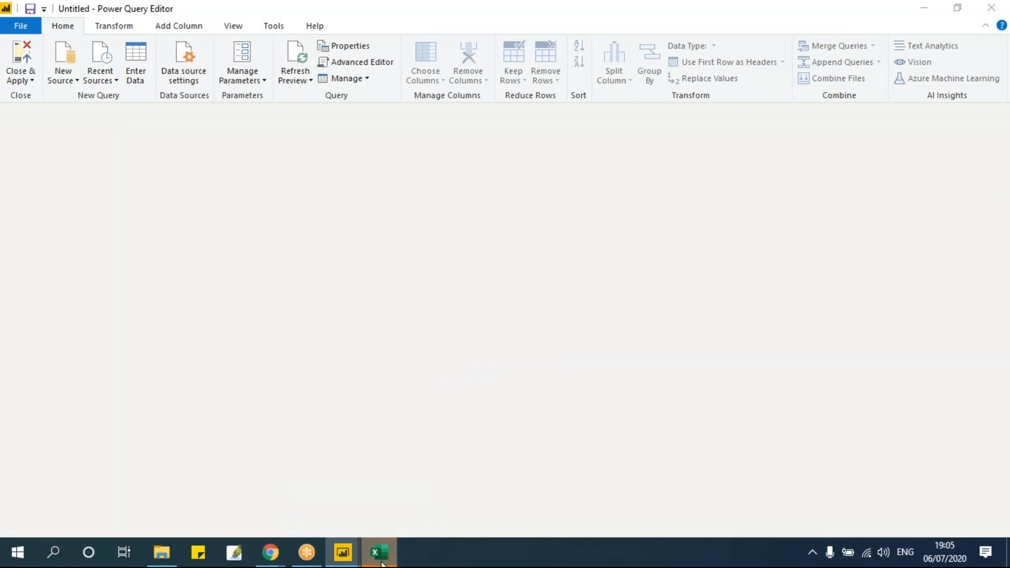
{"action": "left_click", "coordinate": [382, 558]}
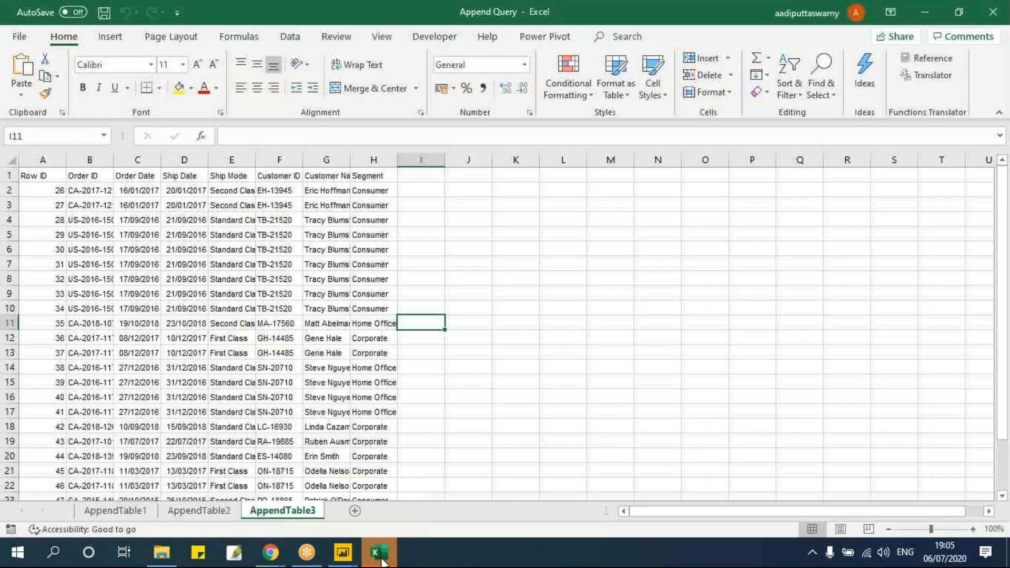
{"action": "left_click", "coordinate": [295, 354]}
{"action": "left_click", "coordinate": [221, 309]}
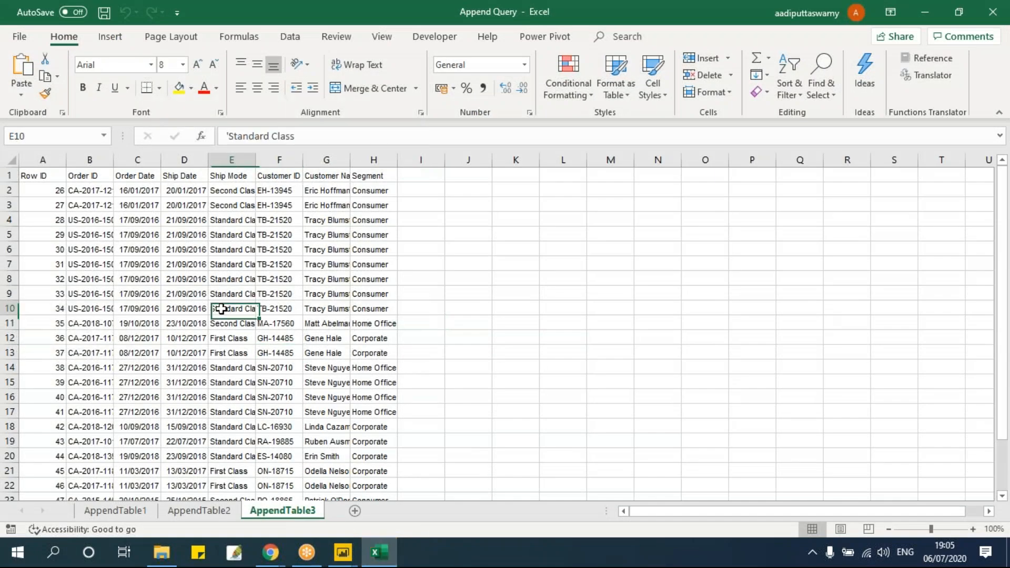
- Look through the three worksheets and highlight the data rows A2:H11 on the AppendTable1 sheet
{"action": "left_click", "coordinate": [115, 511]}
{"action": "left_click", "coordinate": [199, 510]}
{"action": "left_click", "coordinate": [287, 513]}
{"action": "left_click", "coordinate": [115, 511]}
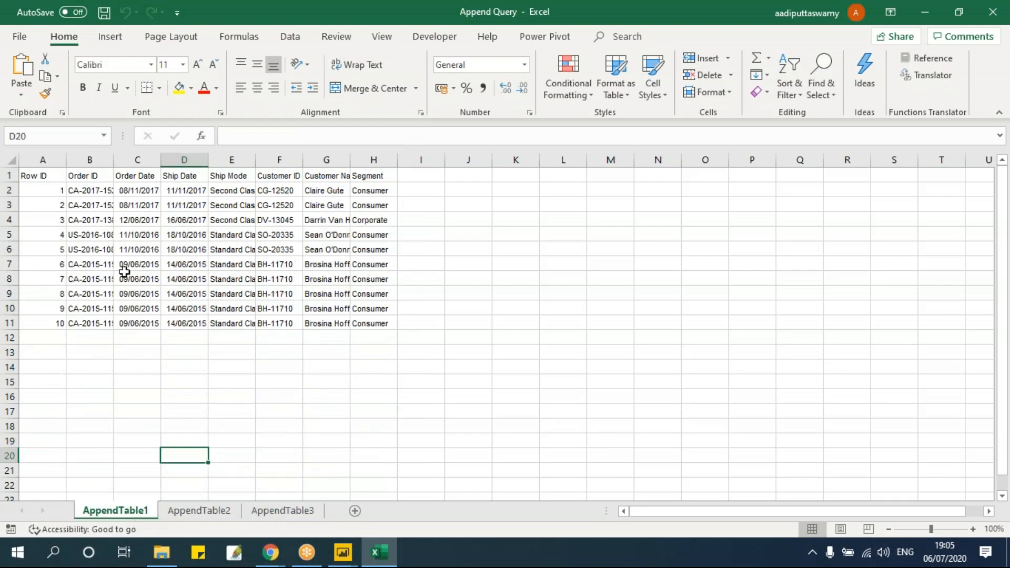
{"action": "left_click", "coordinate": [51, 191]}
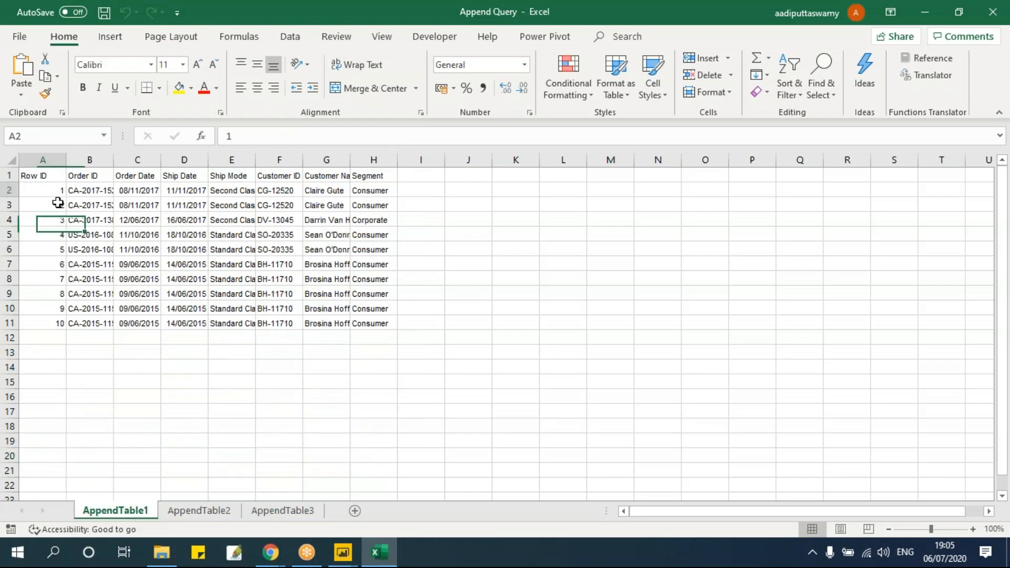
{"action": "left_click", "coordinate": [379, 323], "text": "shift"}
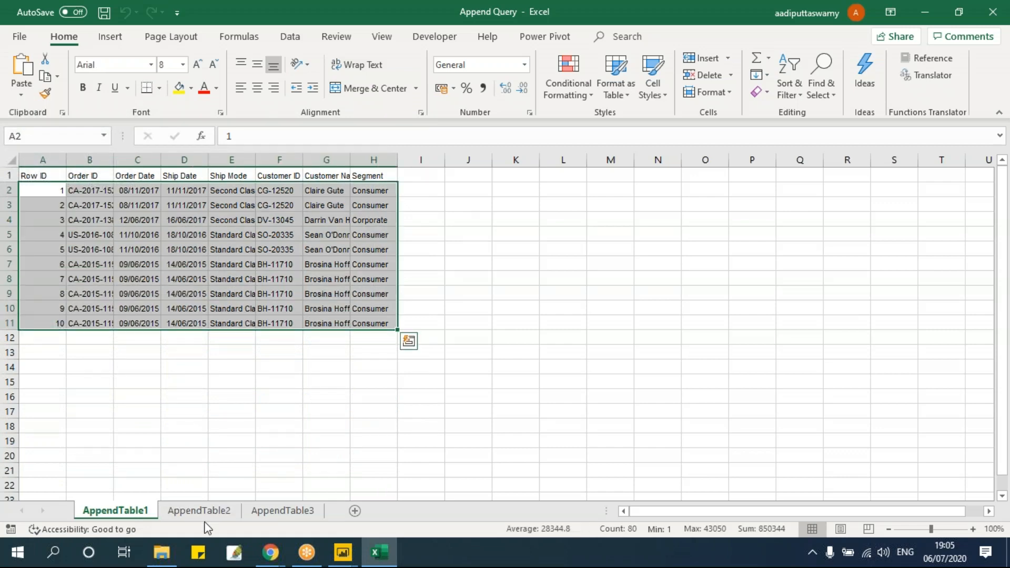
- Examine the data rows A2:H16 on the AppendTable2 sheet and check its first and last Row ID
{"action": "left_click", "coordinate": [199, 510]}
{"action": "left_click_drag", "start_coordinate": [55, 190], "coordinate": [379, 397]}
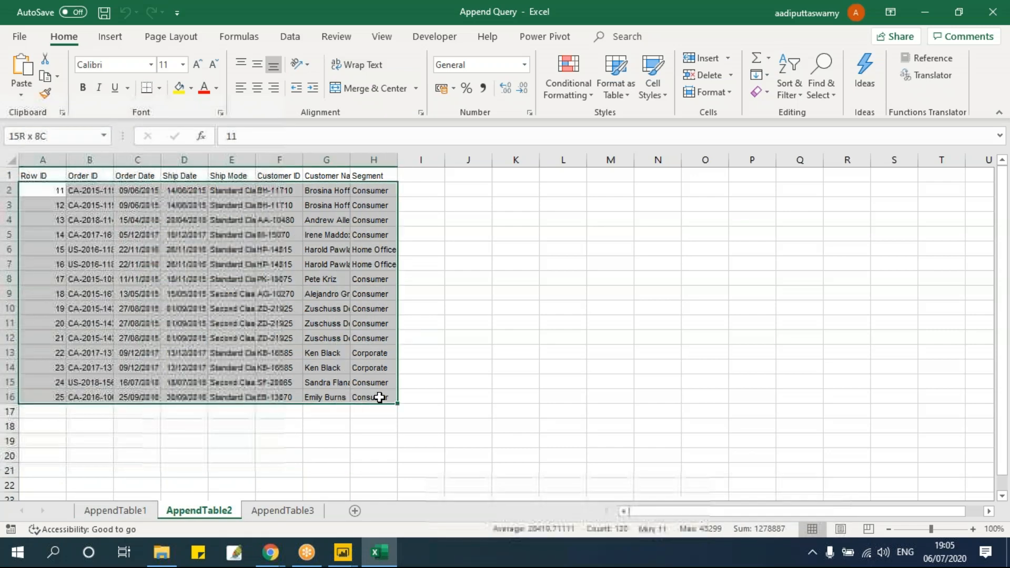
{"action": "left_click", "coordinate": [11, 279]}
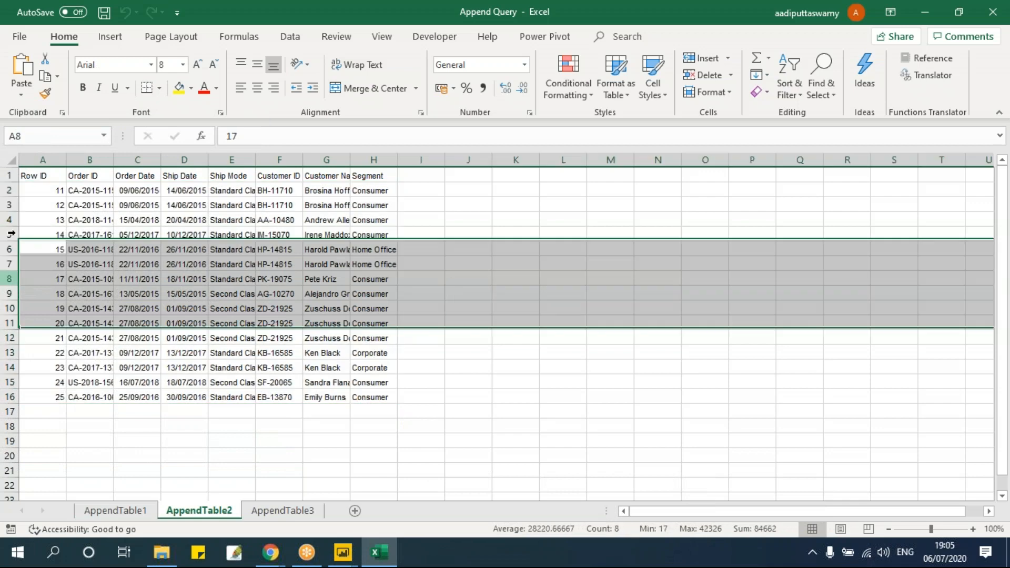
{"action": "left_click", "coordinate": [58, 187]}
{"action": "left_click", "coordinate": [65, 401]}
- Examine the Row ID range and the remaining records on the AppendTable3 sheet
{"action": "left_click", "coordinate": [287, 512]}
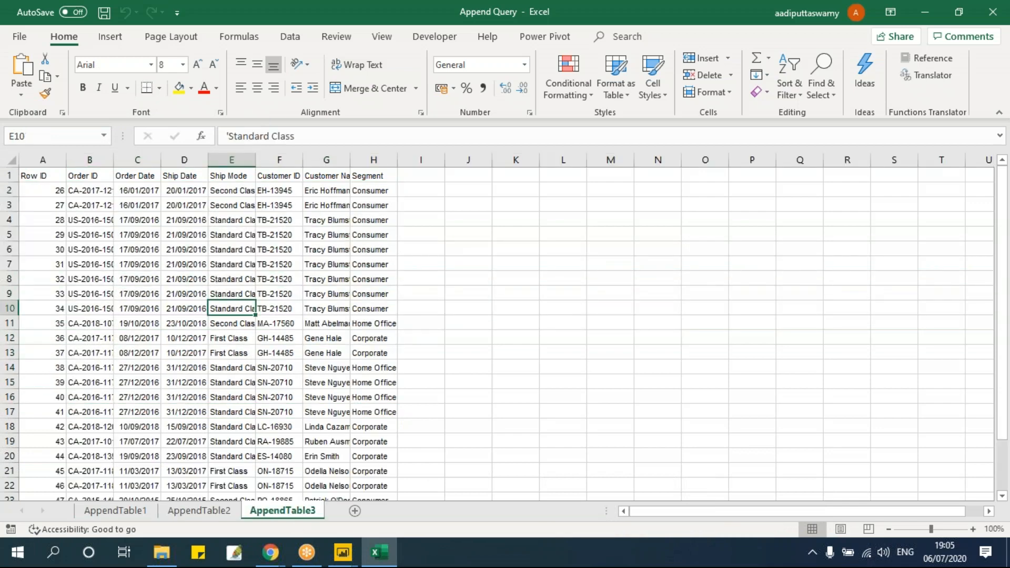
{"action": "left_click", "coordinate": [54, 190]}
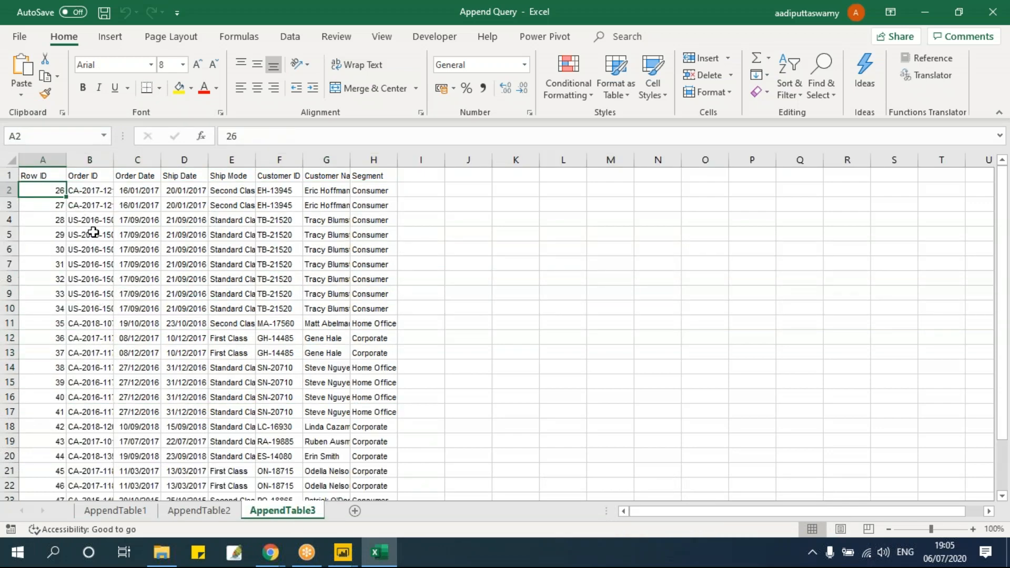
{"action": "key", "text": "ctrl+shift+Down"}
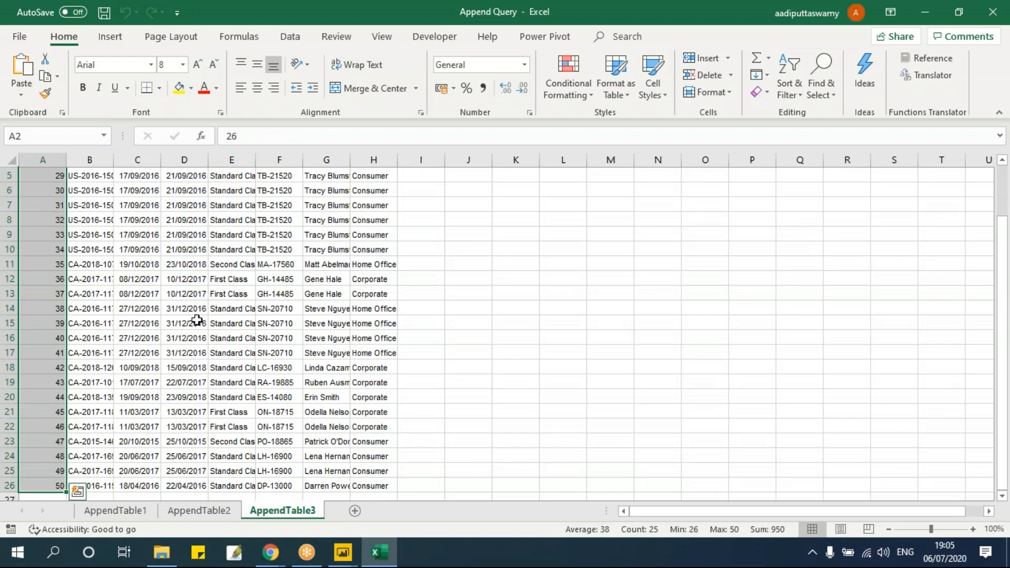
{"action": "scroll", "coordinate": [205, 349], "scroll_direction": "up", "scroll_amount": 2}
{"action": "left_click", "coordinate": [164, 291]}
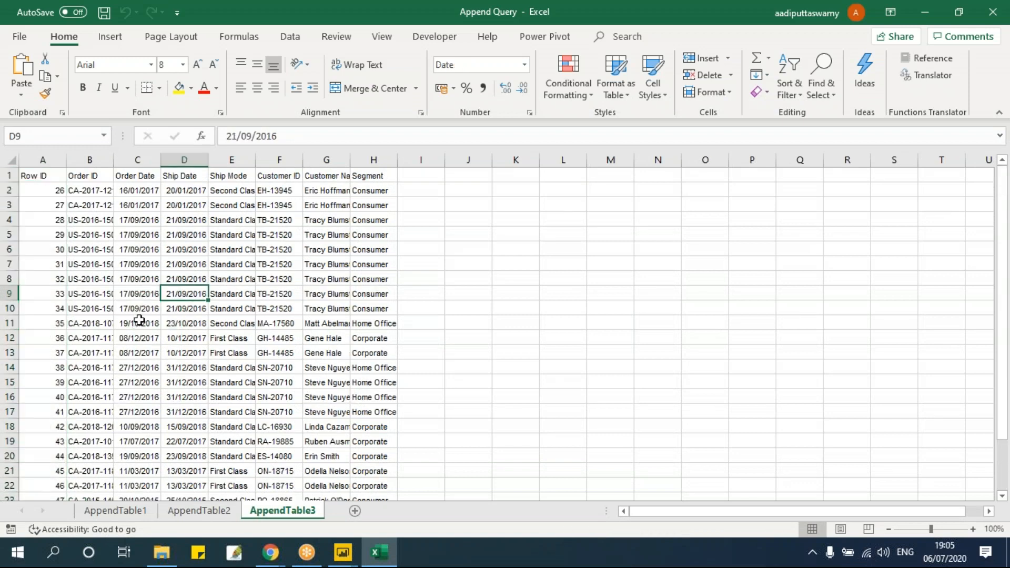
{"action": "scroll", "coordinate": [139, 320], "scroll_direction": "down", "scroll_amount": 5}
{"action": "scroll", "coordinate": [141, 345], "scroll_direction": "up", "scroll_amount": 5}
- Compare the header row A1:H1 of AppendTable1, enlarged to 130%, with the headers on AppendTable2 and AppendTable3
{"action": "left_click", "coordinate": [138, 510]}
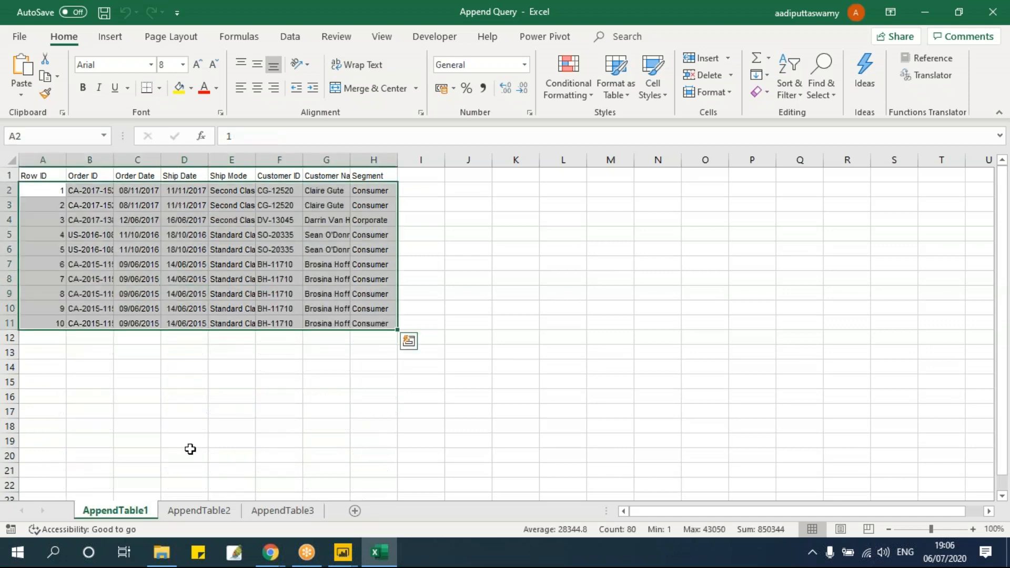
{"action": "scroll", "coordinate": [280, 399], "scroll_direction": "up", "scroll_amount": 3, "text": "ctrl"}
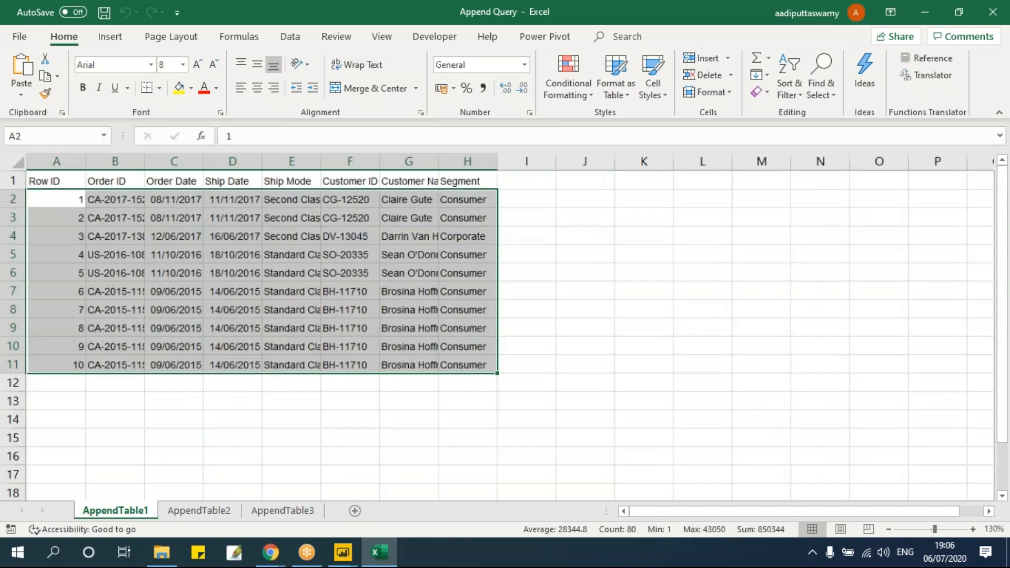
{"action": "left_click", "coordinate": [300, 296]}
{"action": "left_click_drag", "start_coordinate": [56, 182], "coordinate": [495, 187]}
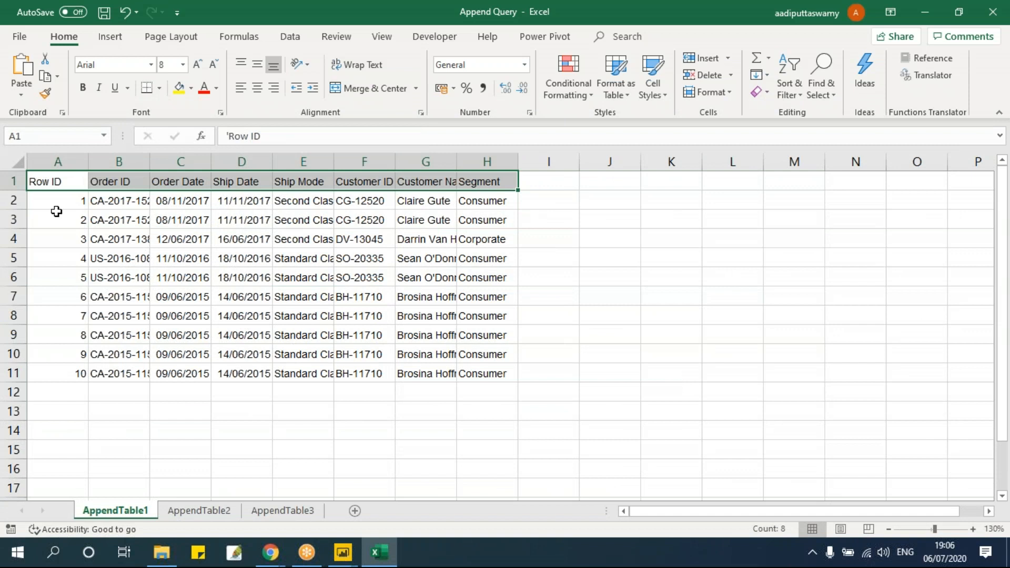
{"action": "left_click", "coordinate": [300, 241]}
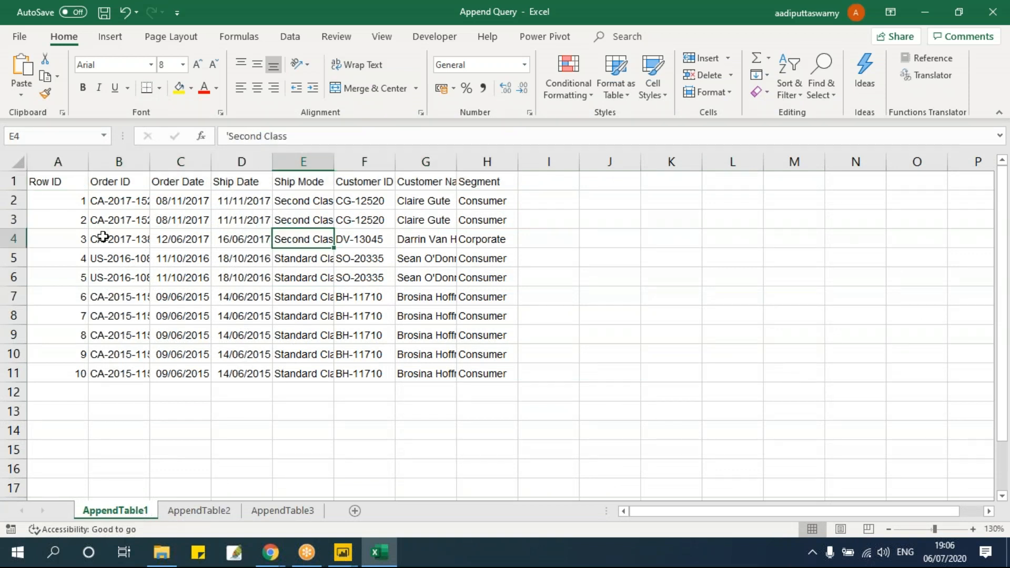
{"action": "left_click_drag", "start_coordinate": [61, 181], "coordinate": [475, 187]}
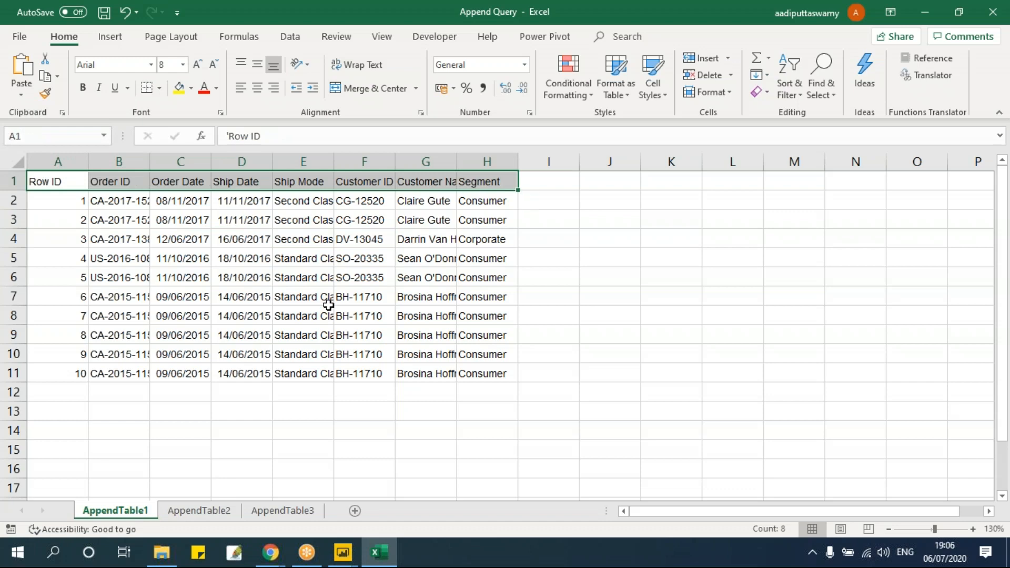
{"action": "left_click", "coordinate": [199, 511]}
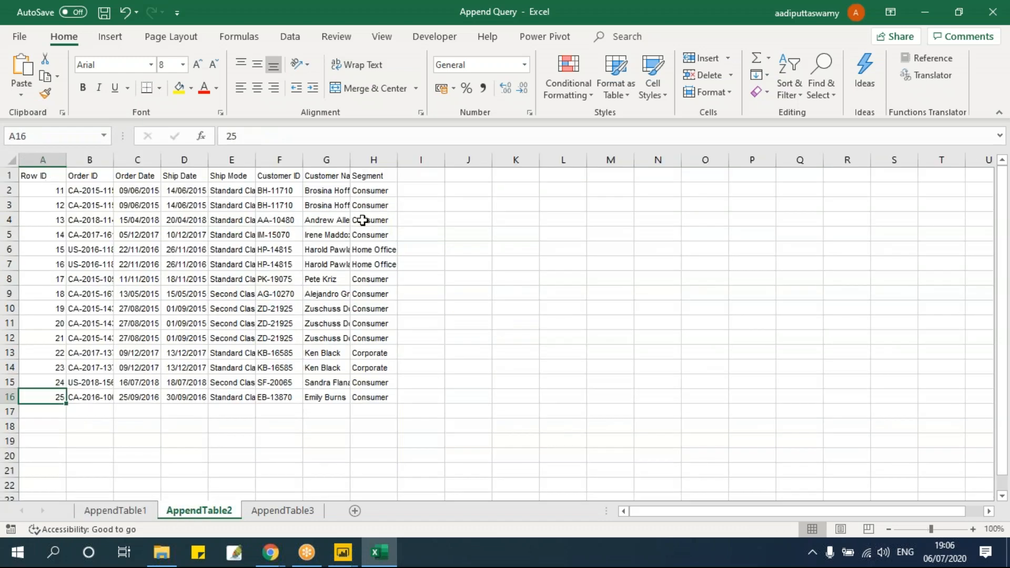
{"action": "left_click", "coordinate": [292, 511]}
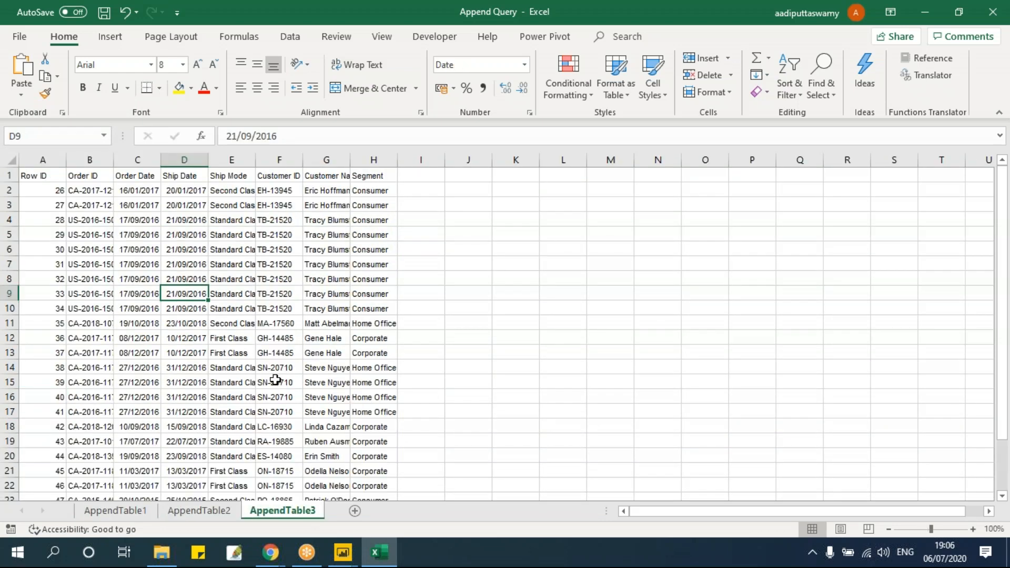
- Switch to Power Query Editor and look through the AppendTable1, AppendTable2 and AppendTable3 queries, ending on AppendTable1
{"action": "left_click", "coordinate": [343, 553]}
{"action": "left_click", "coordinate": [379, 506]}
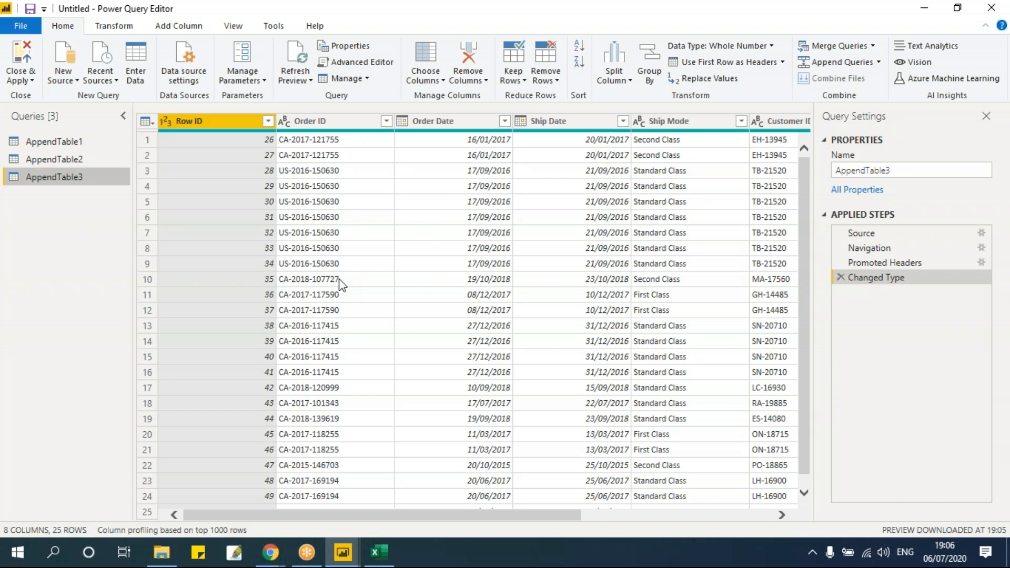
{"action": "left_click", "coordinate": [69, 141]}
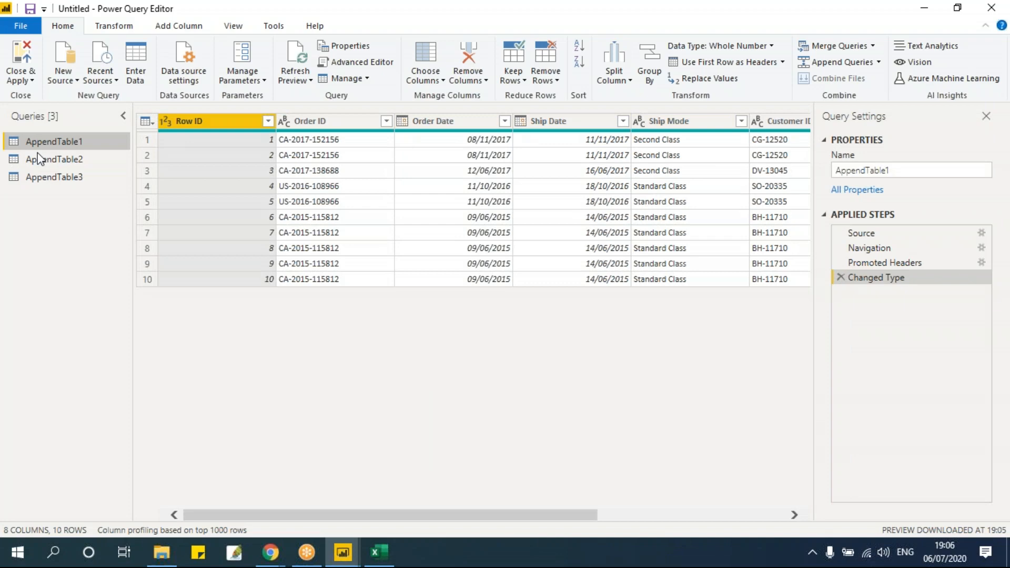
{"action": "left_click", "coordinate": [38, 159]}
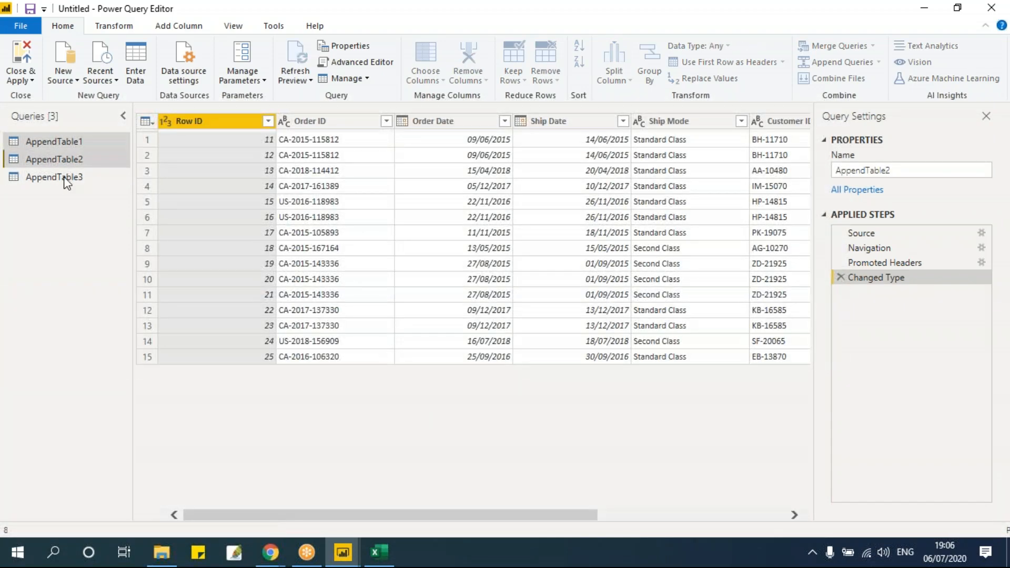
{"action": "left_click", "coordinate": [65, 179]}
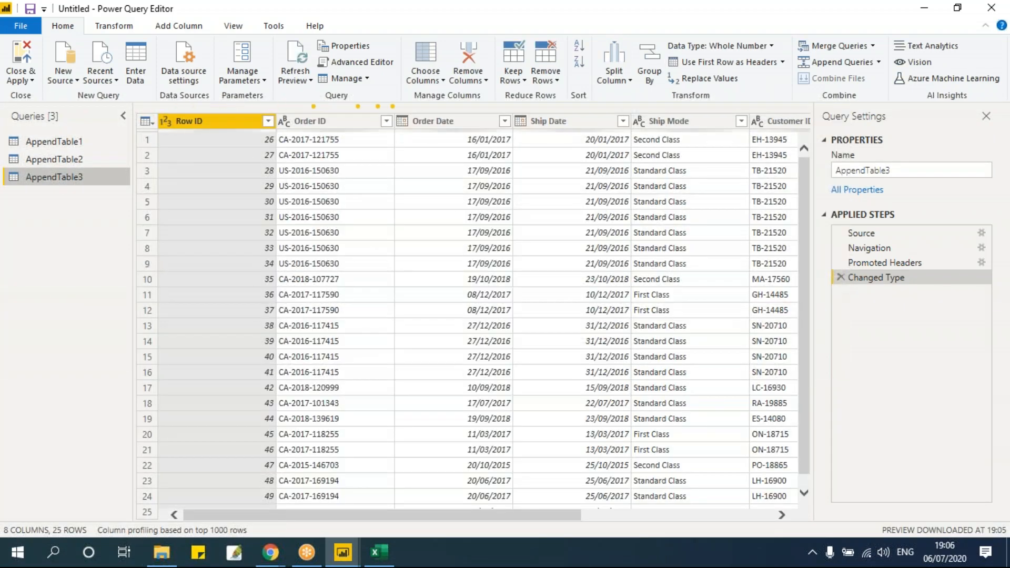
{"action": "left_click", "coordinate": [70, 143]}
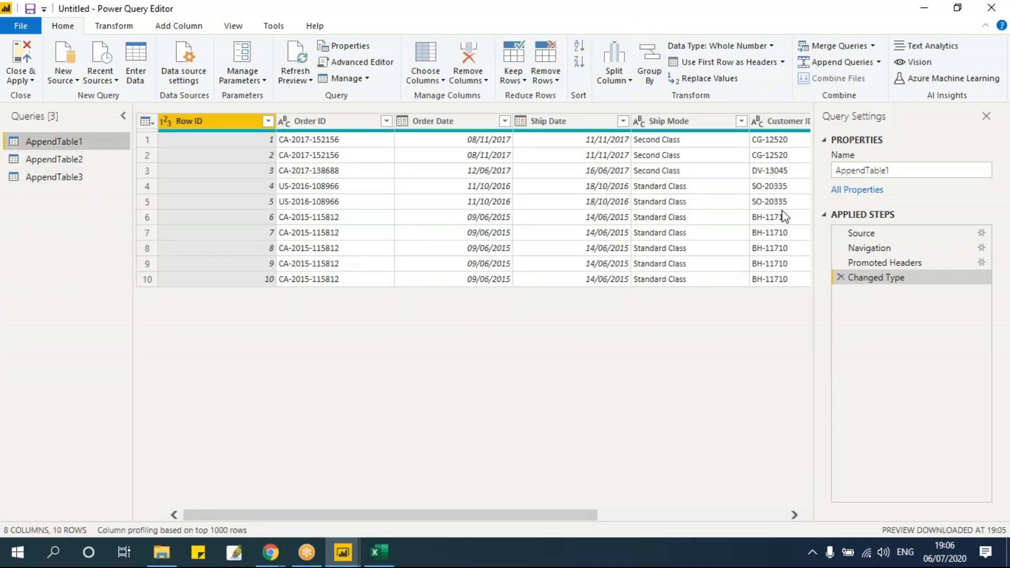
- Set up a two-table append as a new query, with AppendTable1 as the primary table and AppendTable2 appended to it
{"action": "left_click", "coordinate": [879, 63]}
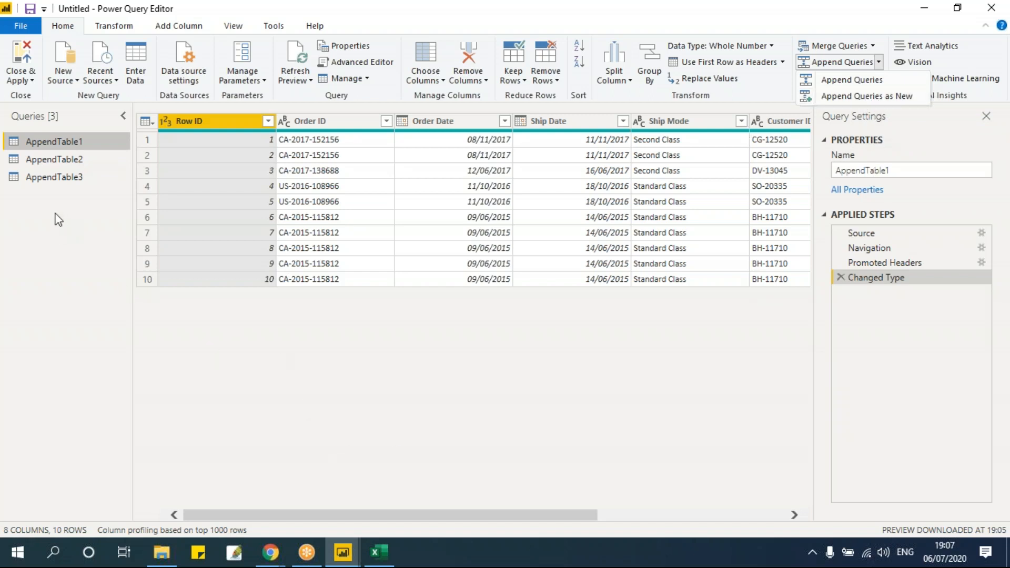
{"action": "left_click", "coordinate": [884, 97]}
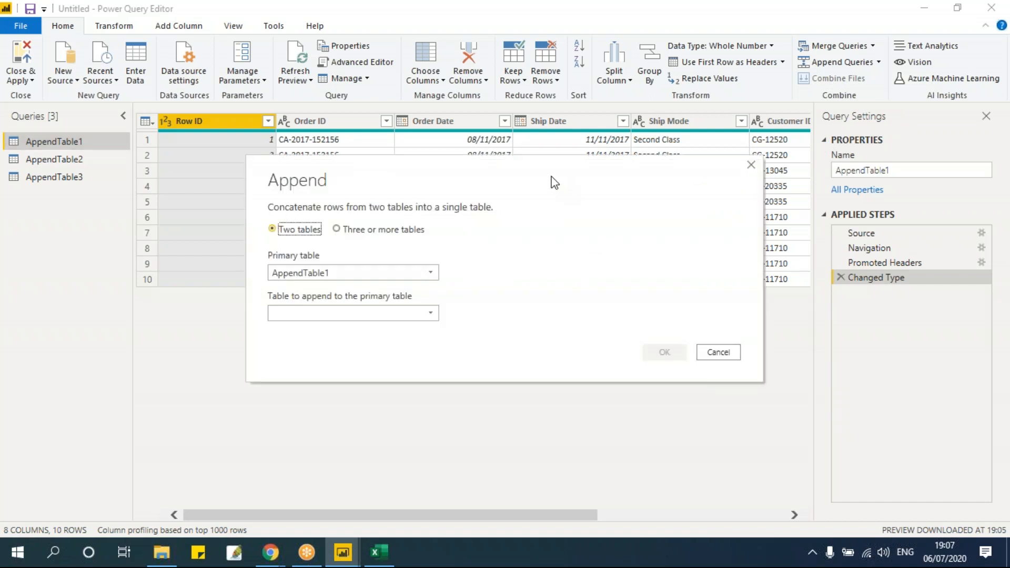
{"action": "left_click_drag", "start_coordinate": [552, 180], "coordinate": [521, 147]}
{"action": "left_click", "coordinate": [262, 195]}
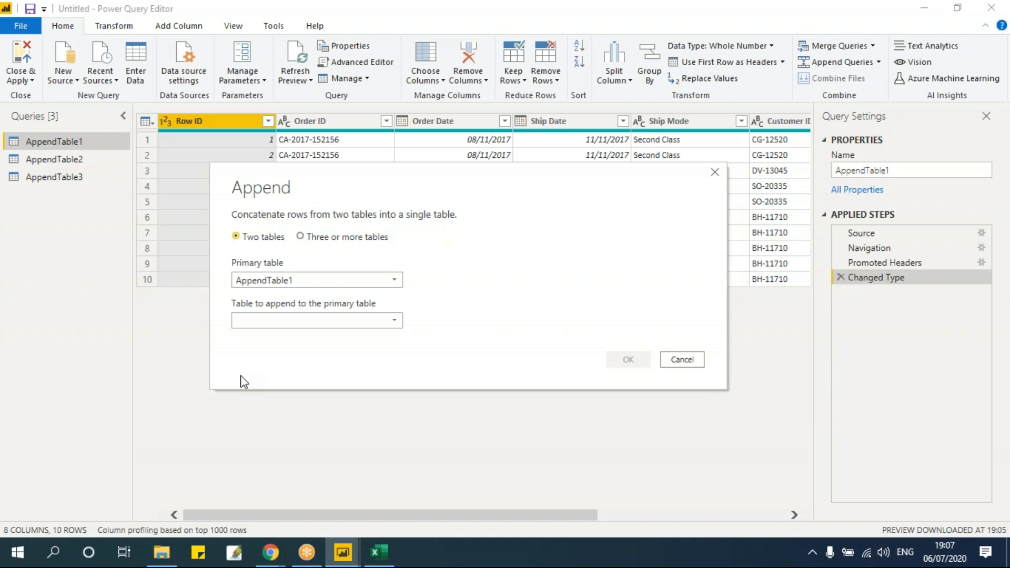
{"action": "left_click", "coordinate": [286, 320]}
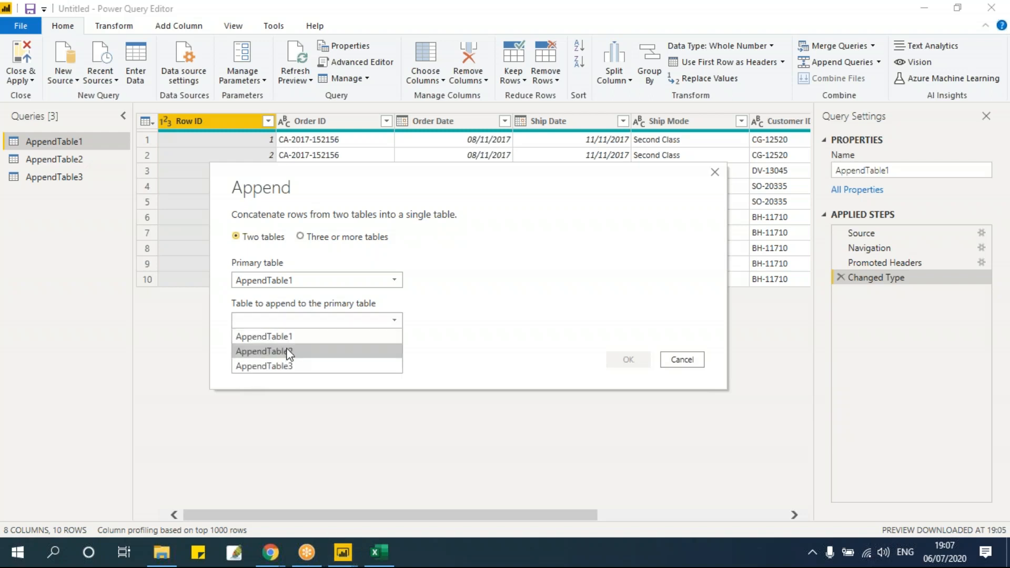
{"action": "left_click", "coordinate": [288, 352]}
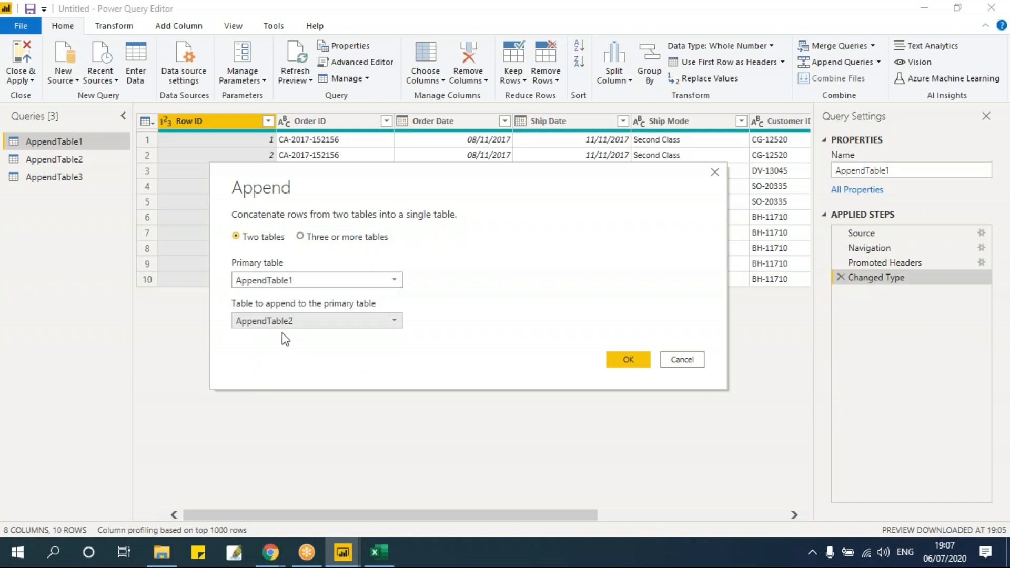
- In the Excel workbook, paste AppendTable2's rows A2:H16 under the AppendTable1 data at A12, and undo the paste
{"action": "left_click", "coordinate": [383, 561]}
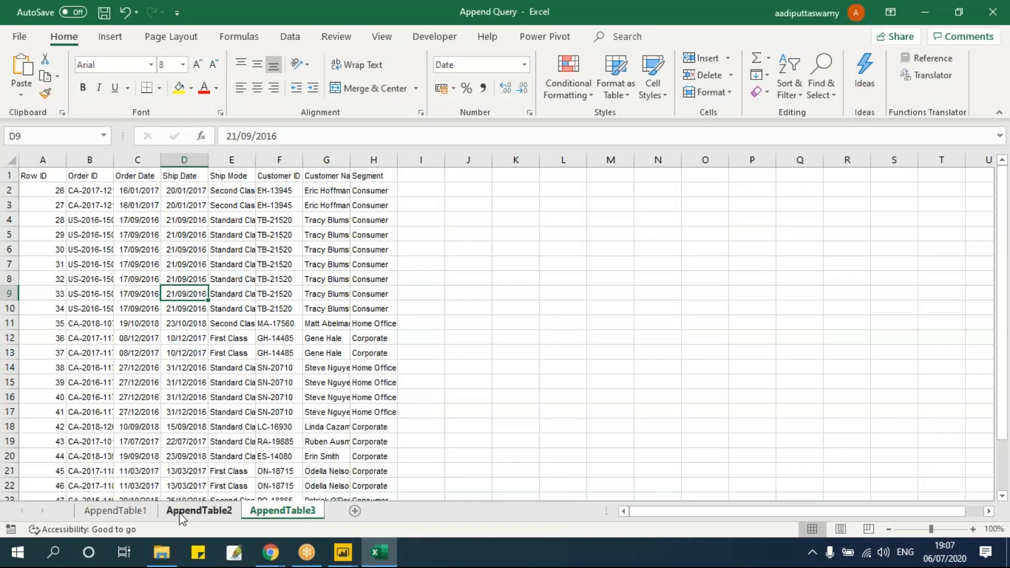
{"action": "left_click", "coordinate": [199, 510]}
{"action": "left_click_drag", "start_coordinate": [53, 193], "coordinate": [365, 390]}
{"action": "key", "text": "ctrl+c"}
{"action": "left_click", "coordinate": [115, 511]}
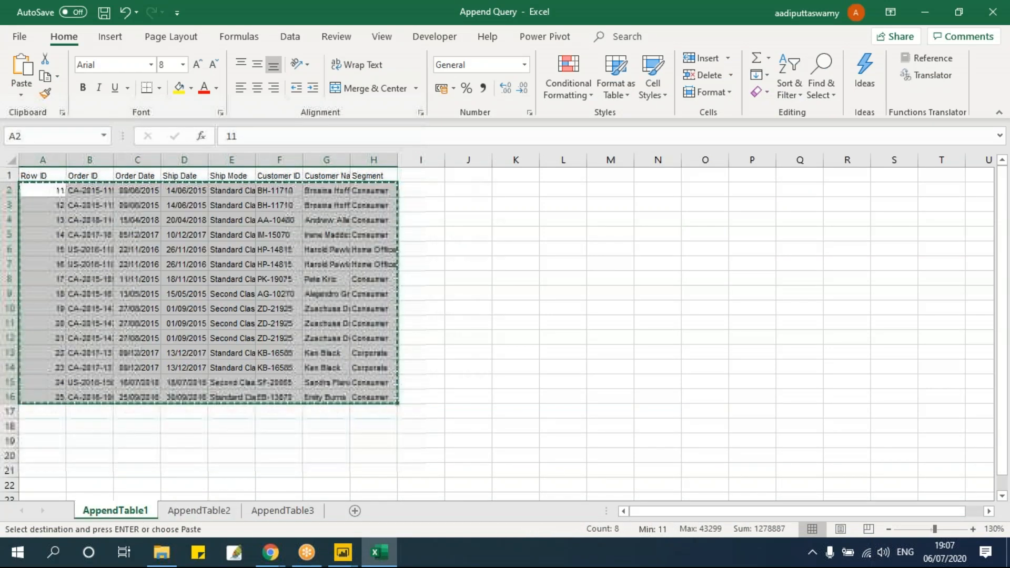
{"action": "left_click", "coordinate": [73, 393]}
{"action": "key", "text": "ctrl+v"}
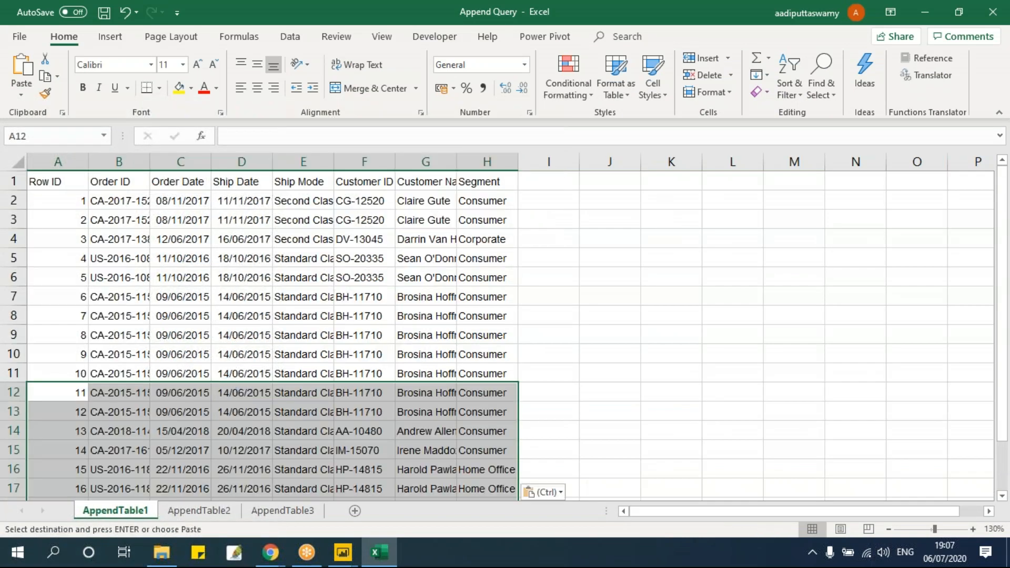
{"action": "key", "text": "ctrl+z"}
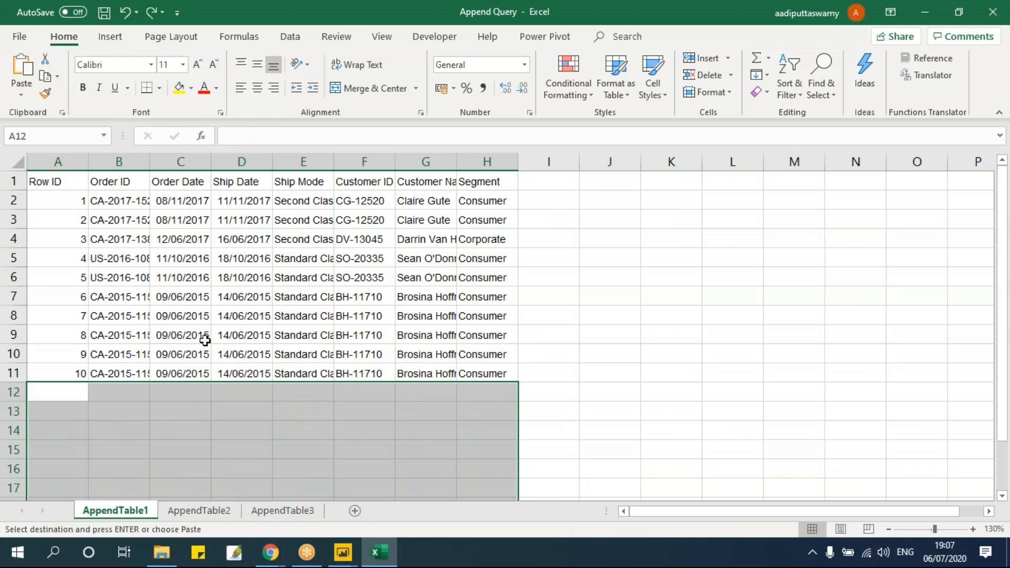
{"action": "left_click", "coordinate": [203, 337]}
- Return to Power Query Editor and create the new query that appends AppendTable2 to AppendTable1
{"action": "mouse_move", "coordinate": [343, 552]}
{"action": "left_click", "coordinate": [422, 519]}
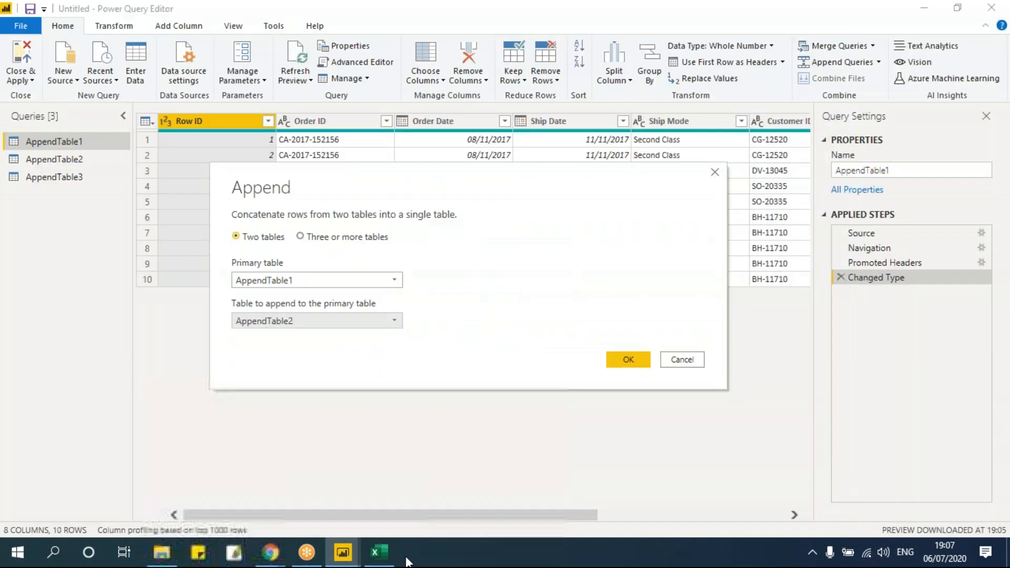
{"action": "left_click", "coordinate": [629, 360]}
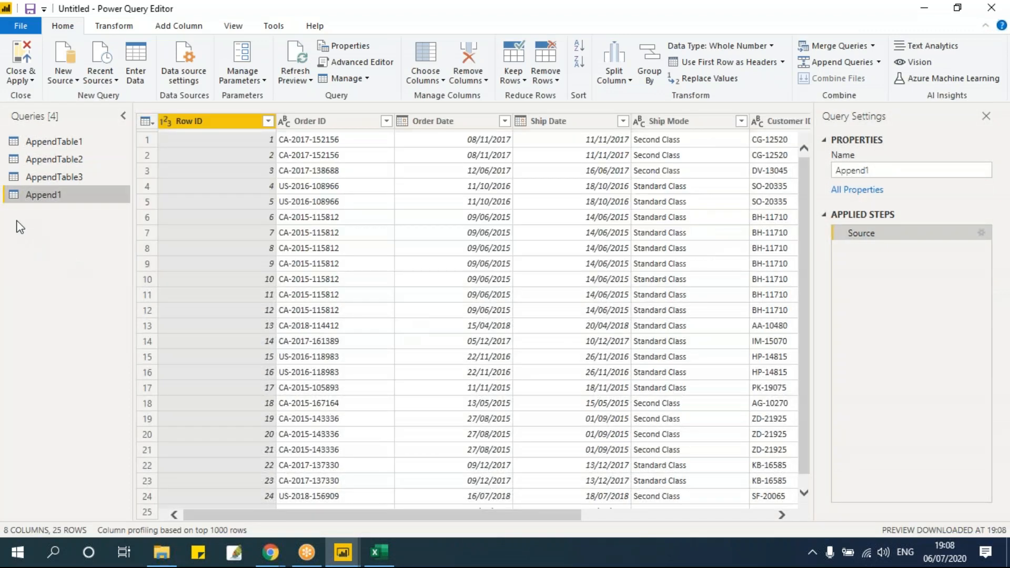
- Check the first and last Row ID in Append1 against the Row ID ranges of AppendTable1 and AppendTable2
{"action": "left_click", "coordinate": [268, 142]}
{"action": "scroll", "coordinate": [311, 388], "scroll_direction": "down", "scroll_amount": 2}
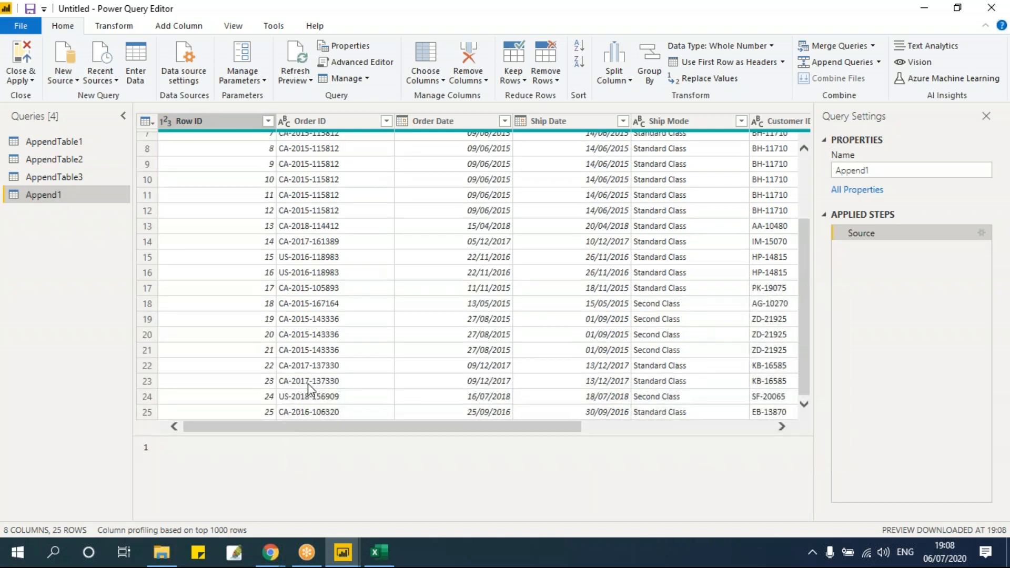
{"action": "left_click", "coordinate": [258, 413]}
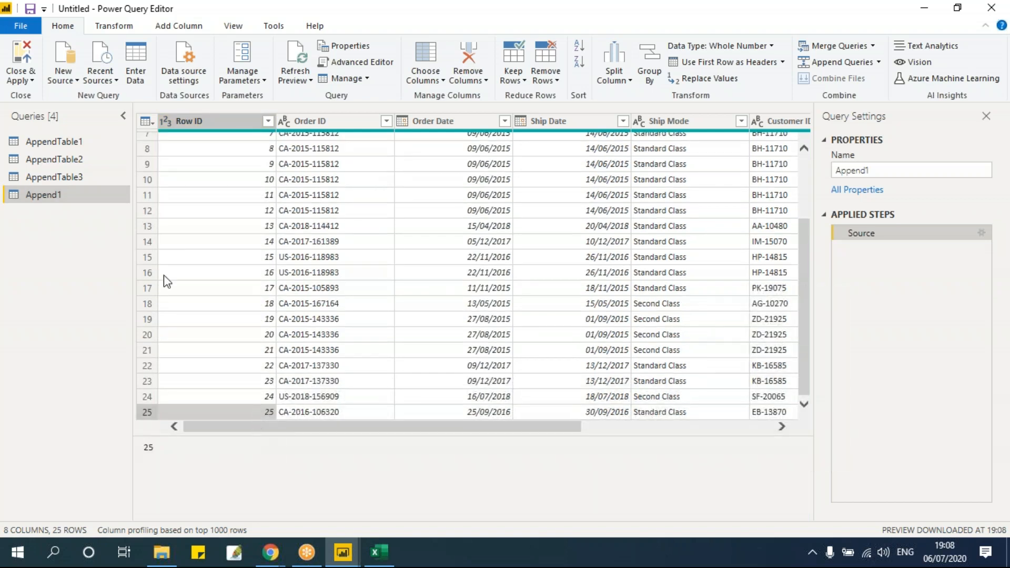
{"action": "left_click", "coordinate": [71, 142]}
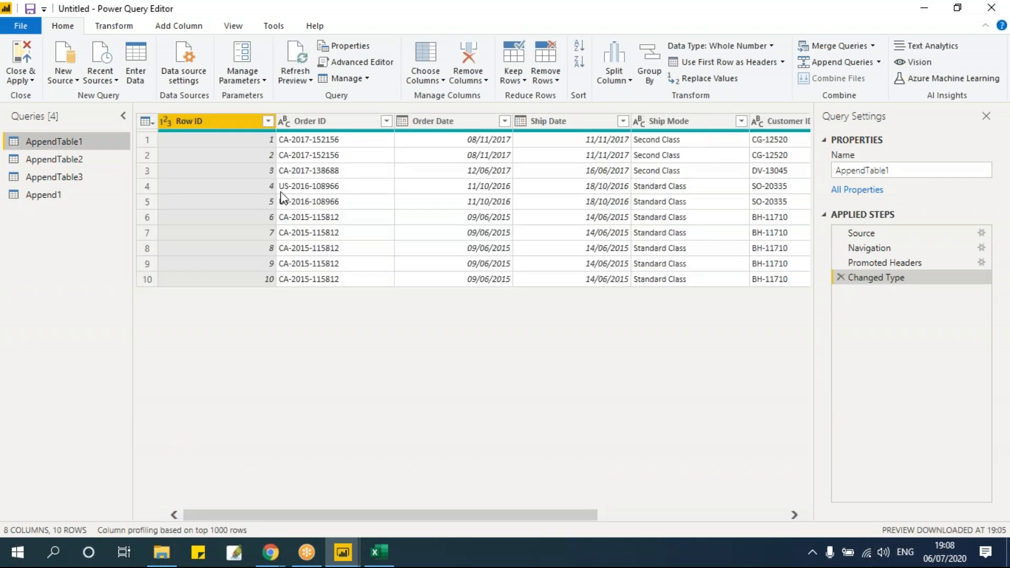
{"action": "left_click", "coordinate": [260, 141]}
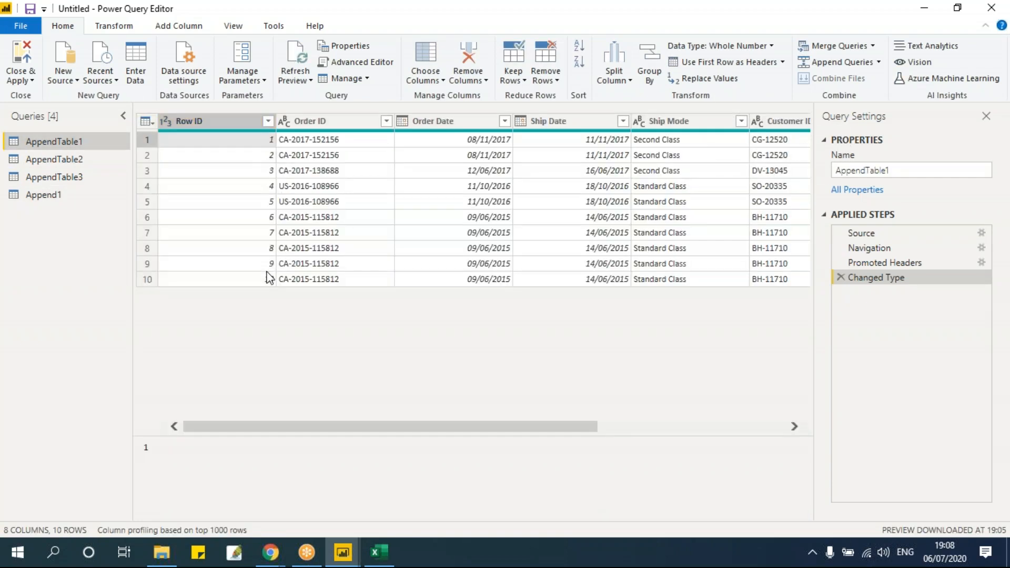
{"action": "left_click", "coordinate": [69, 159]}
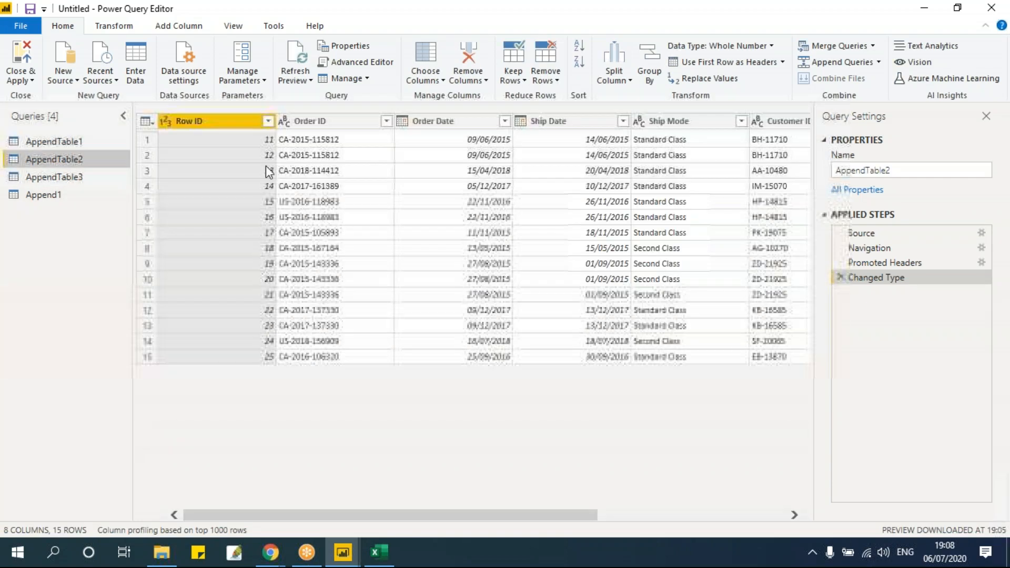
{"action": "left_click", "coordinate": [260, 142]}
{"action": "left_click", "coordinate": [263, 342]}
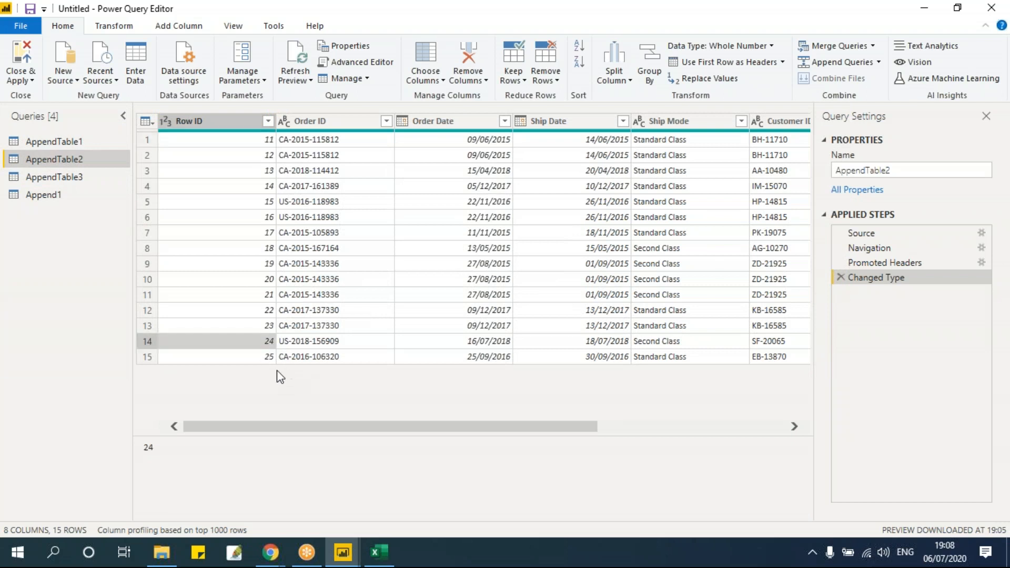
{"action": "left_click", "coordinate": [42, 200]}
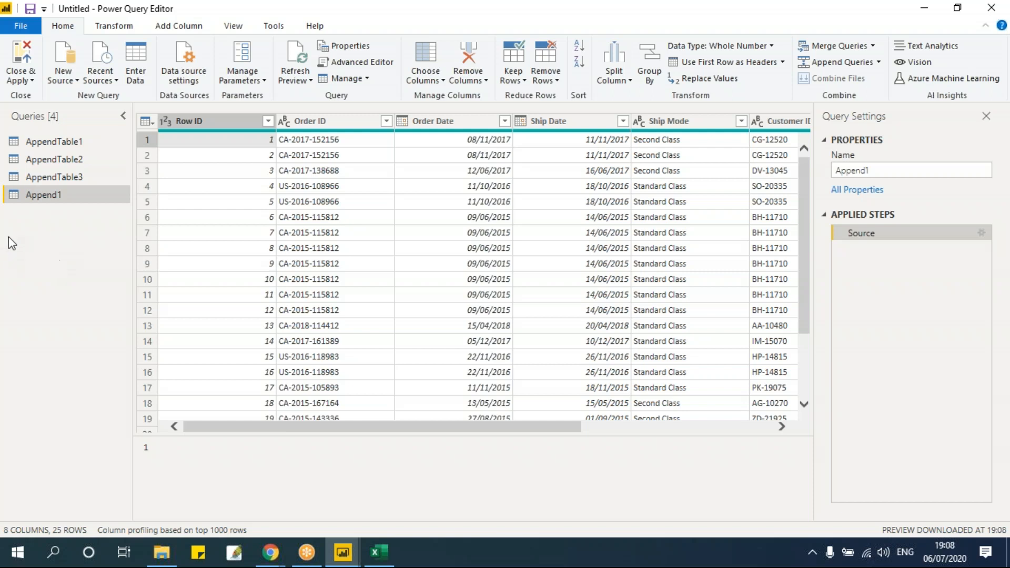
- Start another append as a new query and set it to combine three or more tables
{"action": "left_click", "coordinate": [880, 63]}
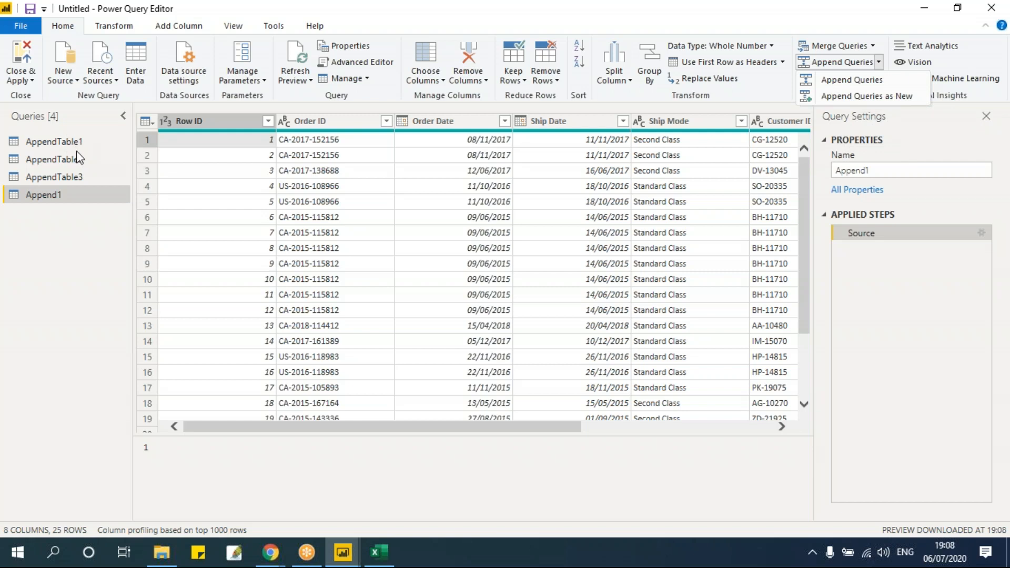
{"action": "left_click", "coordinate": [871, 96]}
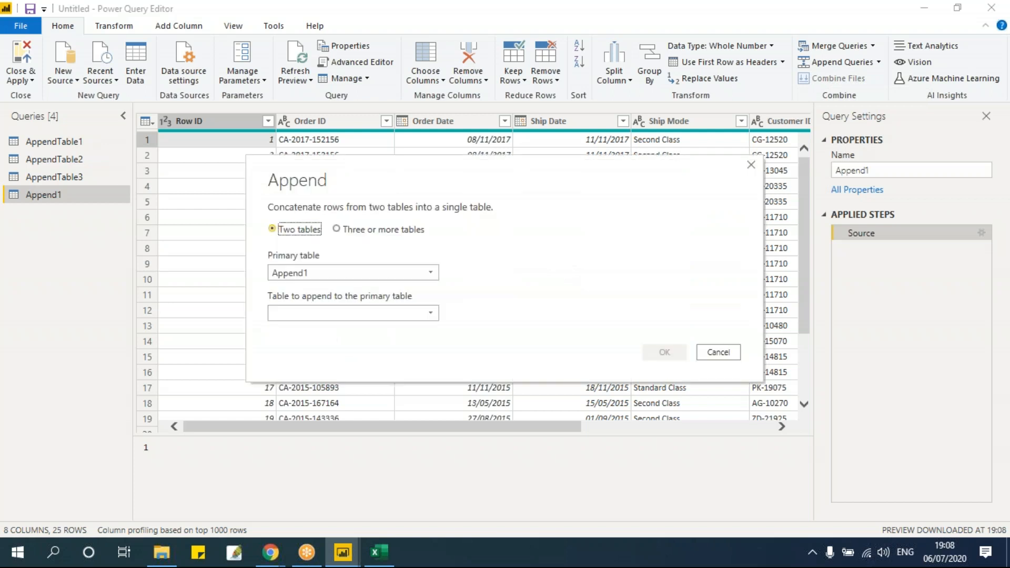
{"action": "left_click", "coordinate": [336, 229]}
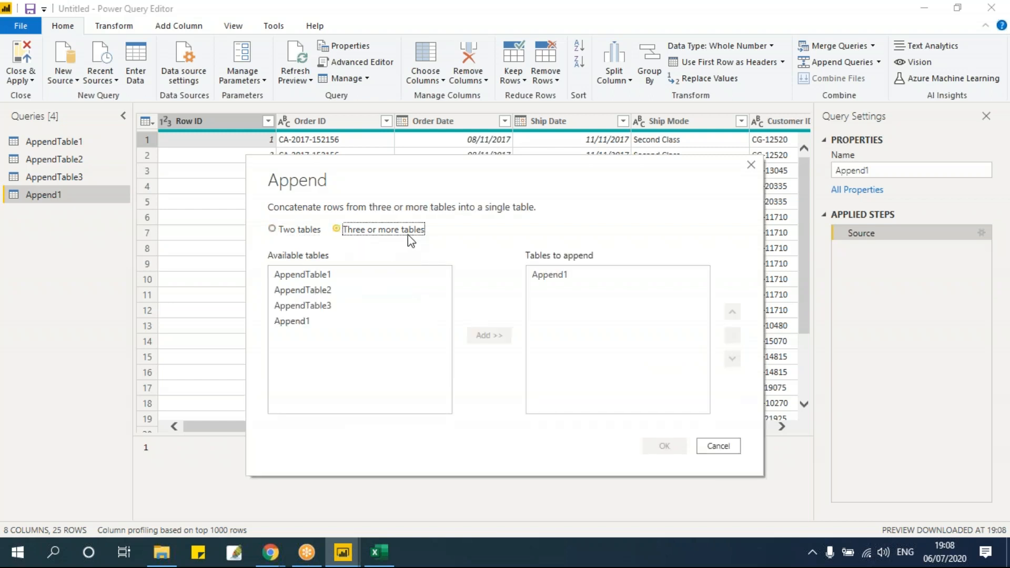
{"action": "left_click", "coordinate": [349, 272]}
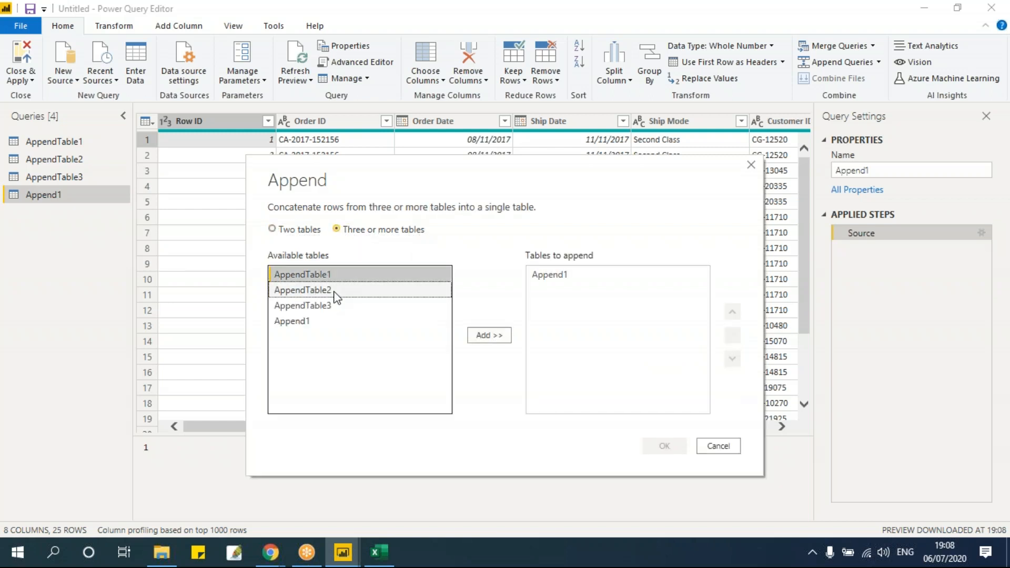
{"action": "left_click", "coordinate": [337, 295]}
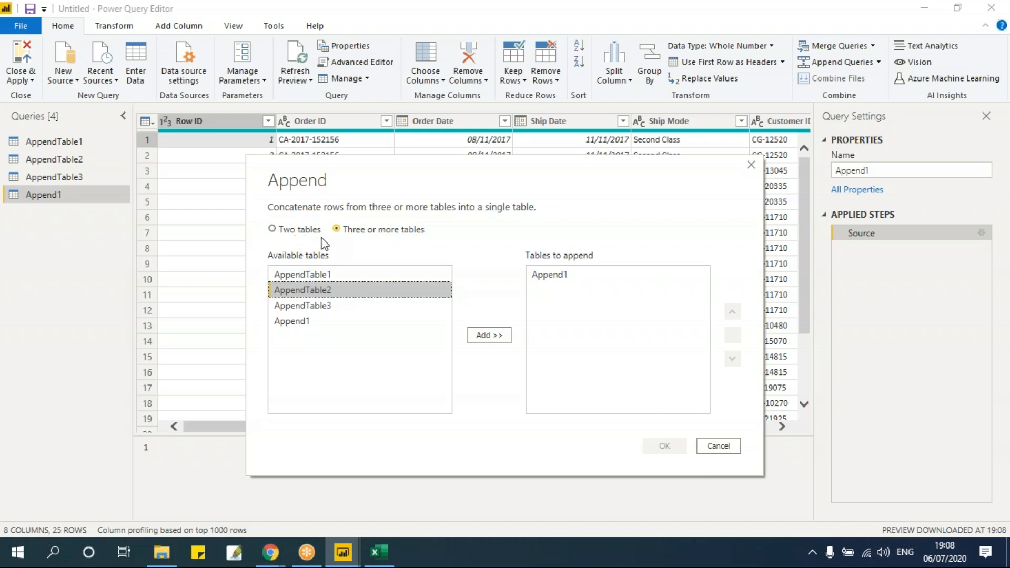
{"action": "left_click", "coordinate": [333, 272]}
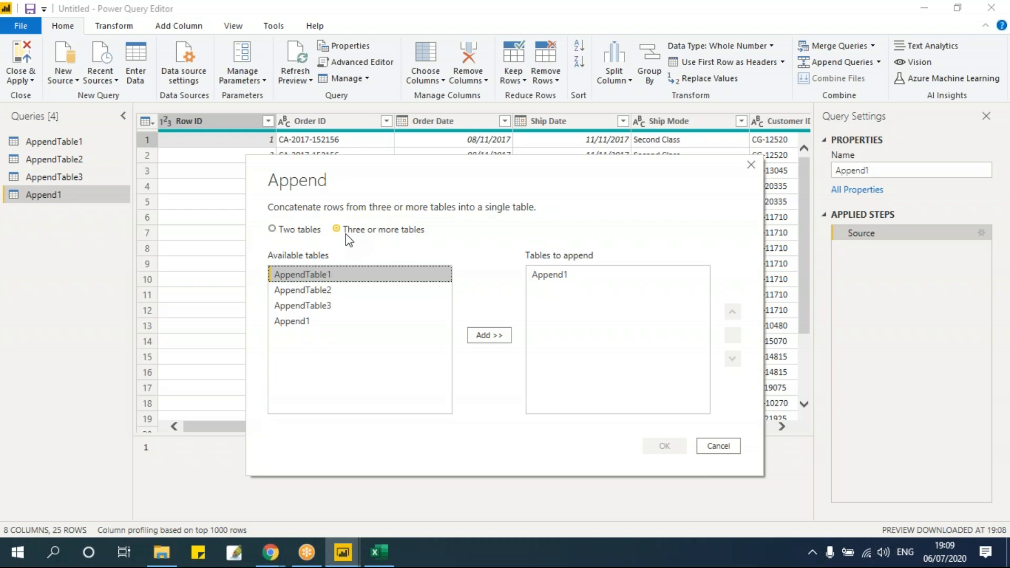
{"action": "left_click", "coordinate": [305, 231]}
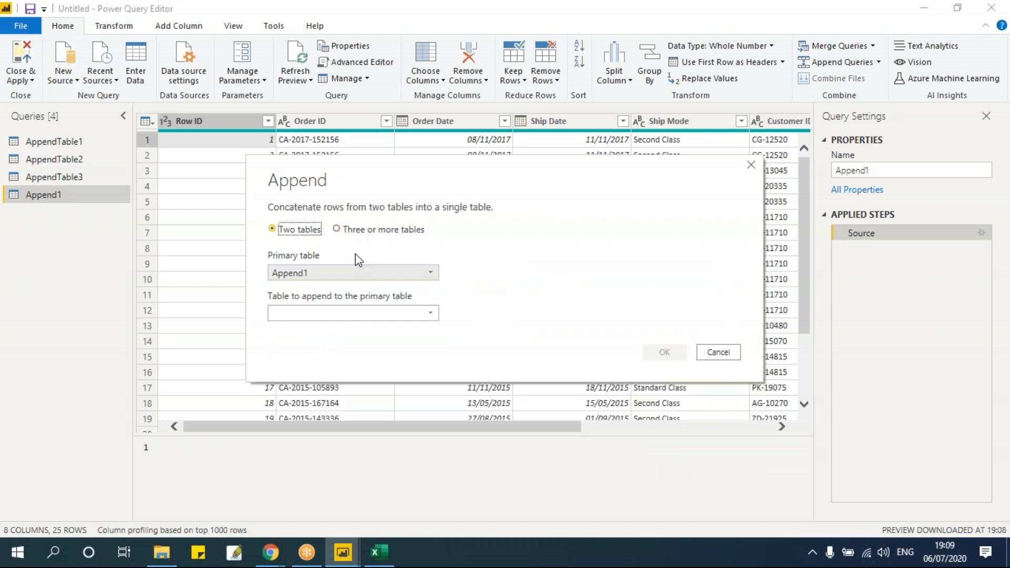
{"action": "left_click", "coordinate": [337, 230]}
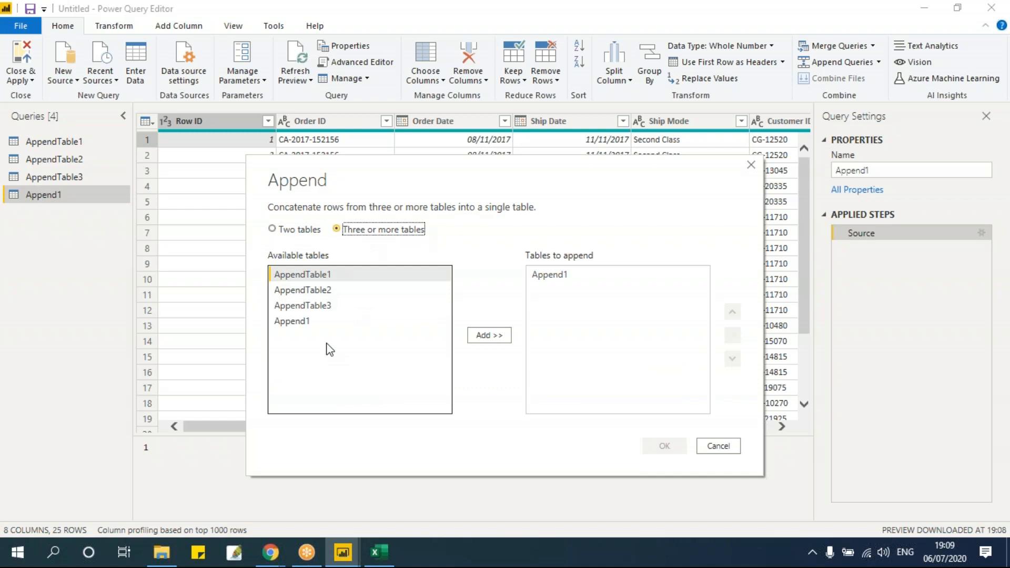
- Remove Append1 from the list of tables to append
{"action": "left_click", "coordinate": [537, 294]}
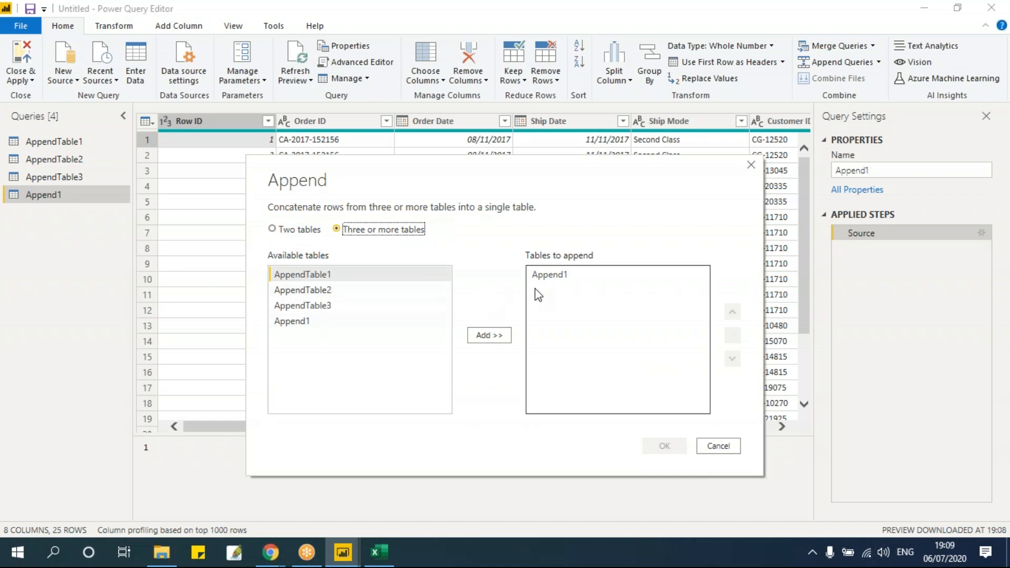
{"action": "left_click", "coordinate": [554, 284]}
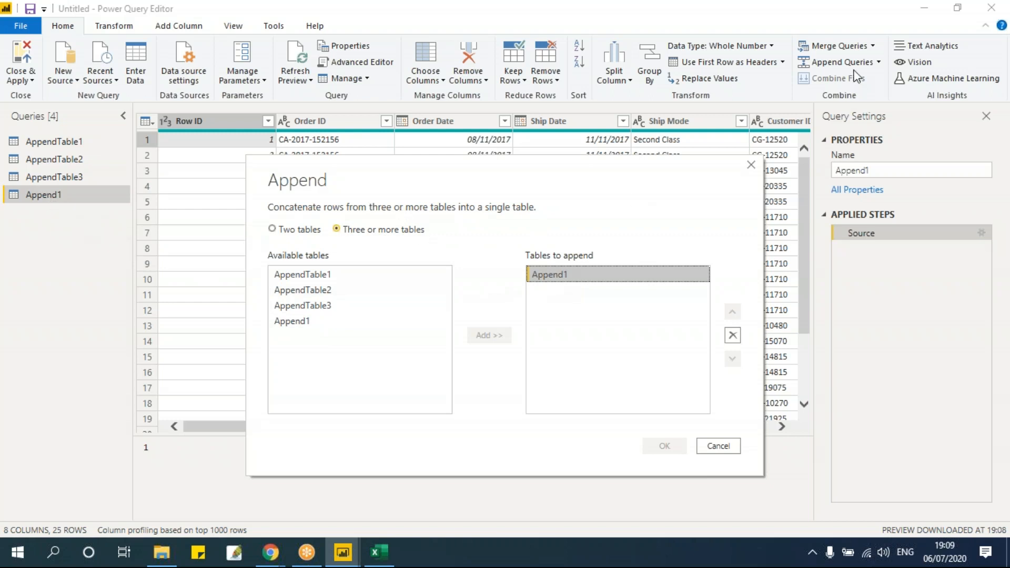
{"action": "left_click", "coordinate": [573, 279]}
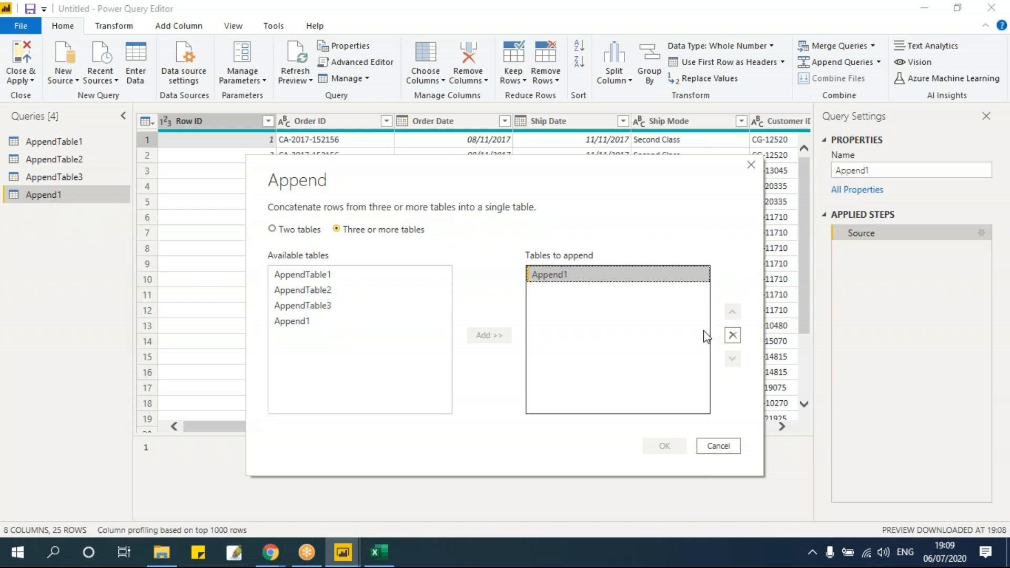
{"action": "left_click", "coordinate": [733, 337]}
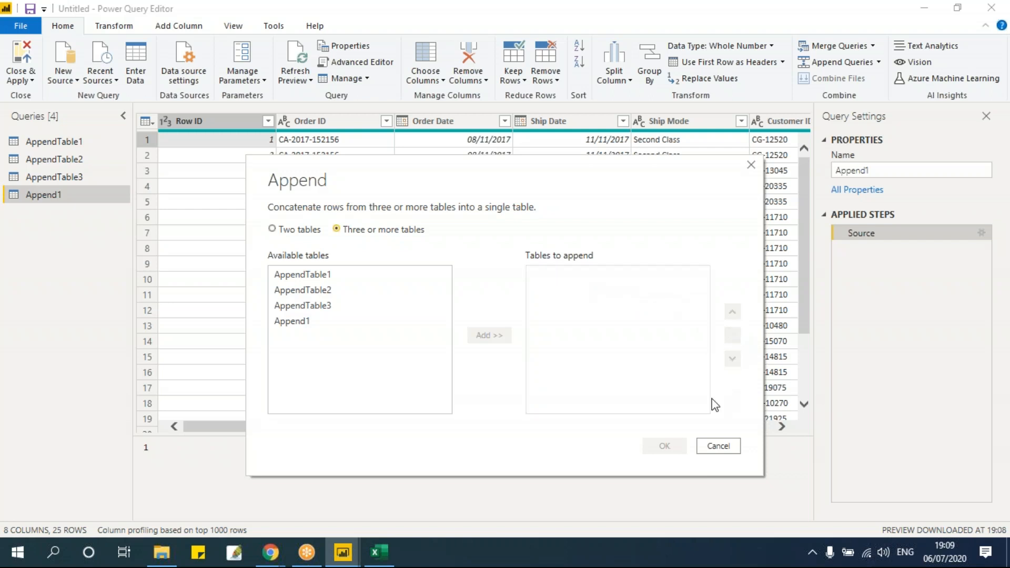
- Add AppendTable1, AppendTable2 and AppendTable3 to the list of tables to append
{"action": "left_click", "coordinate": [340, 274]}
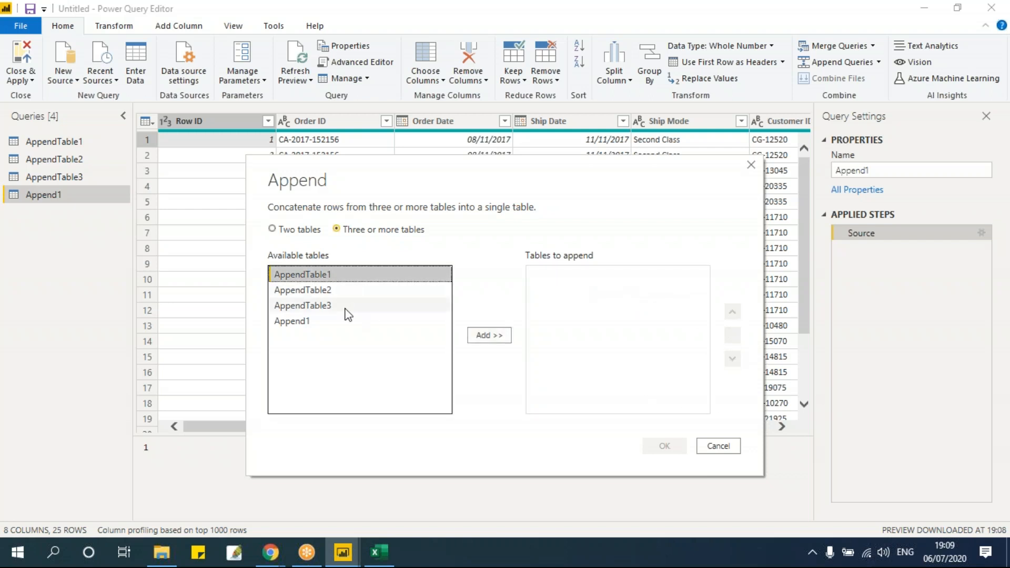
{"action": "left_click", "coordinate": [486, 335]}
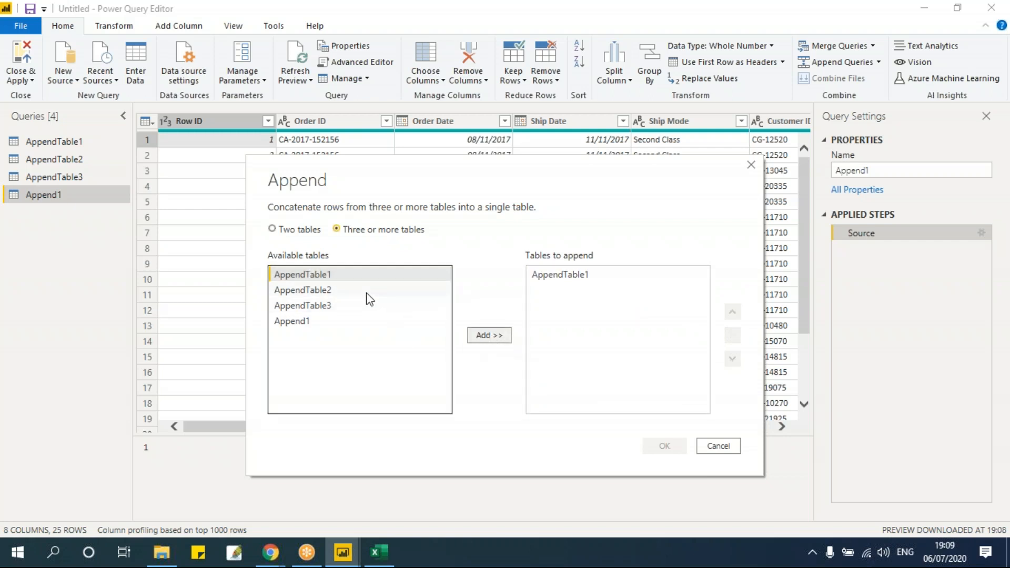
{"action": "left_click", "coordinate": [334, 291]}
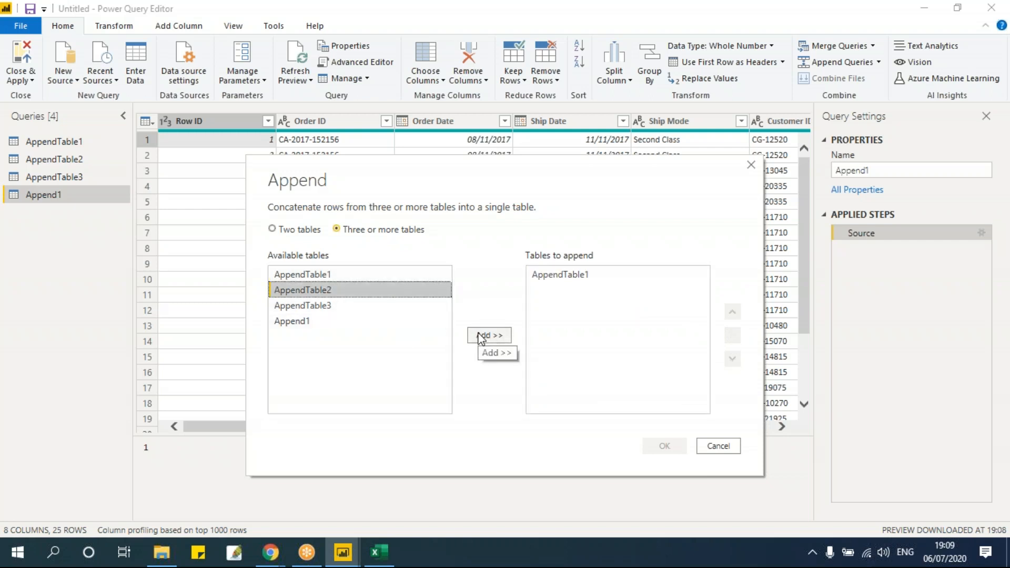
{"action": "left_click", "coordinate": [480, 337]}
{"action": "left_click", "coordinate": [360, 309]}
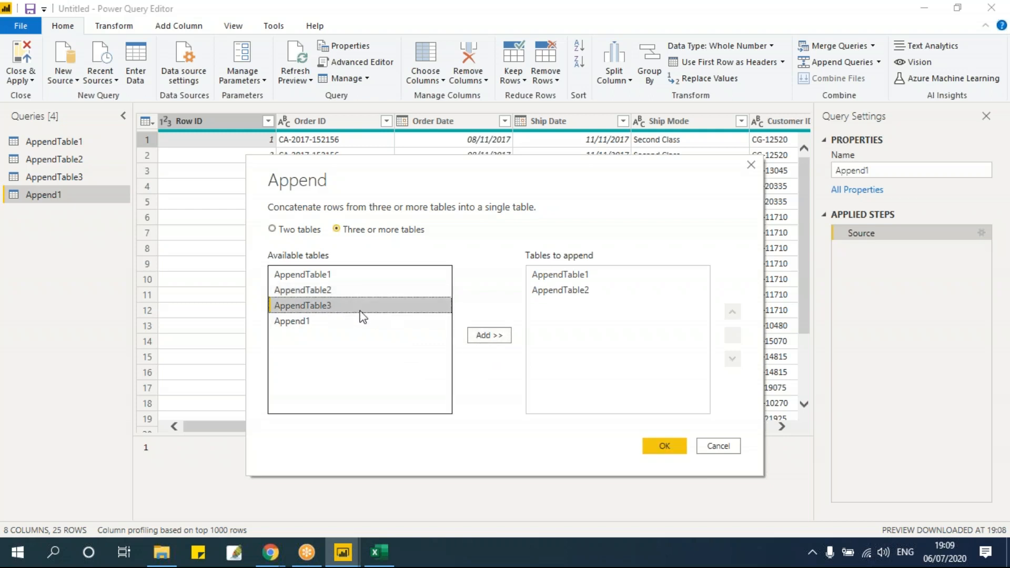
{"action": "left_click", "coordinate": [489, 337]}
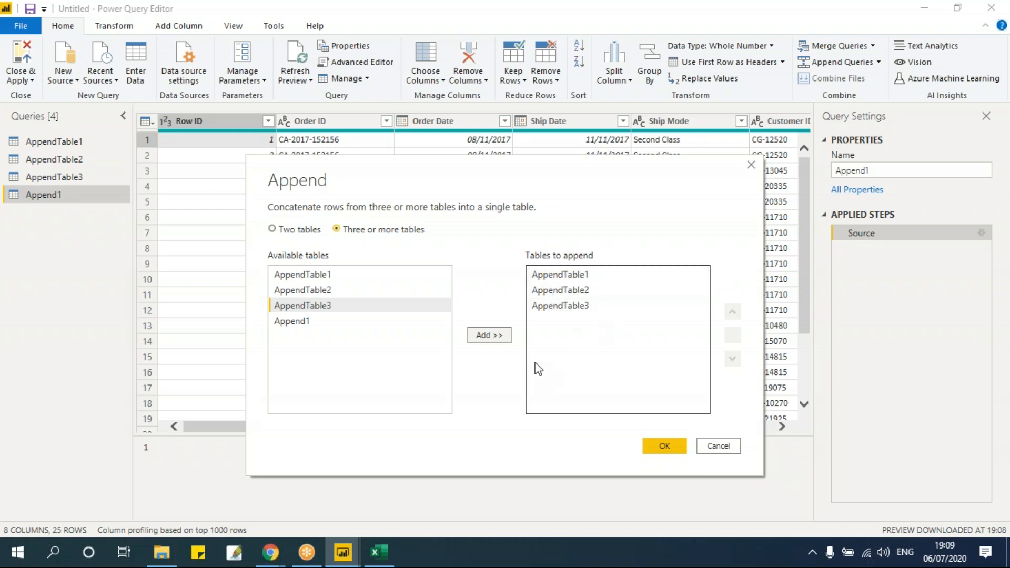
- Move AppendTable3 ahead of AppendTable1 and AppendTable2 in the tables to append, and create the combined query
{"action": "left_click", "coordinate": [580, 311]}
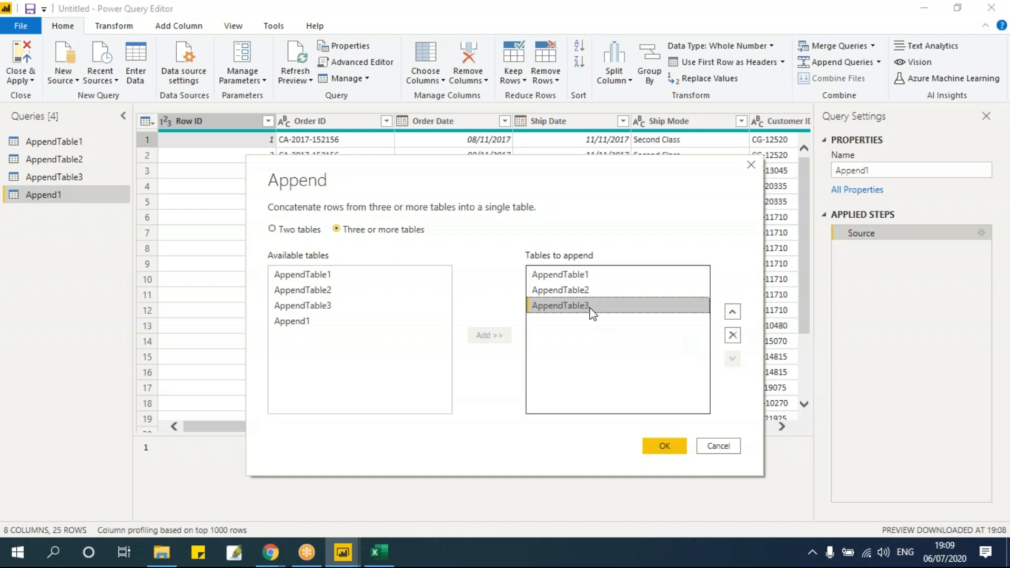
{"action": "left_click", "coordinate": [733, 312]}
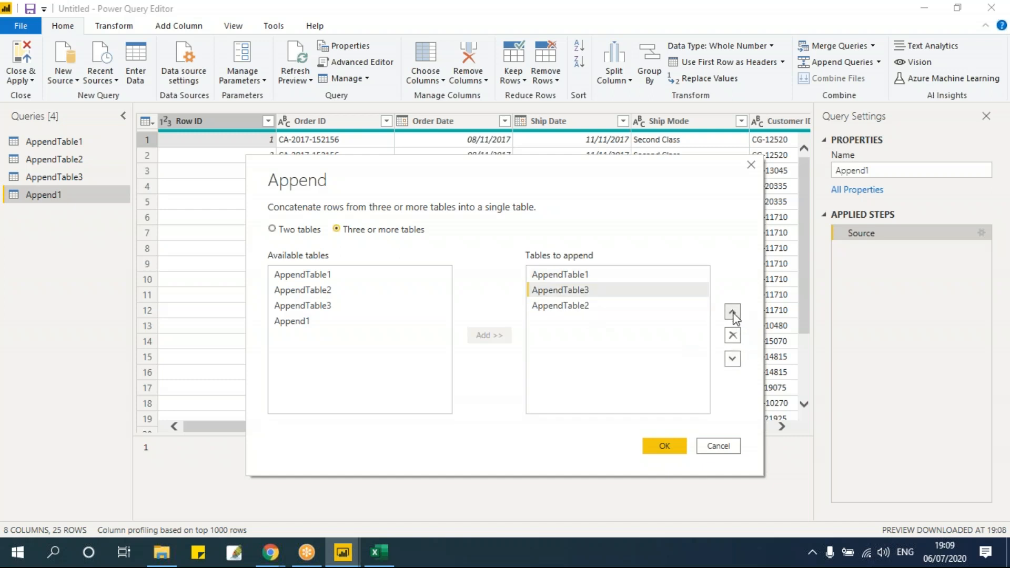
{"action": "left_click", "coordinate": [732, 312]}
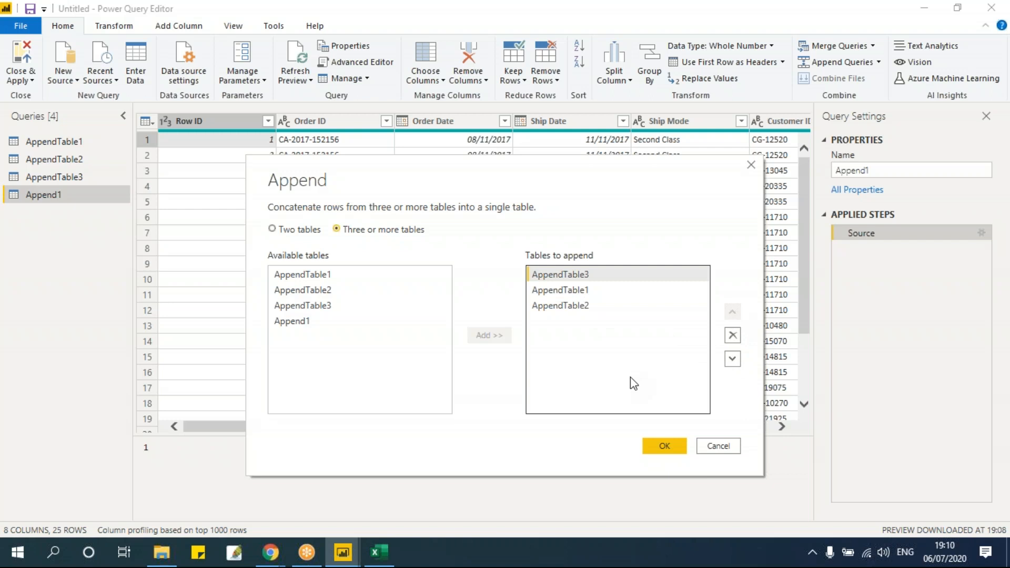
{"action": "left_click", "coordinate": [581, 289]}
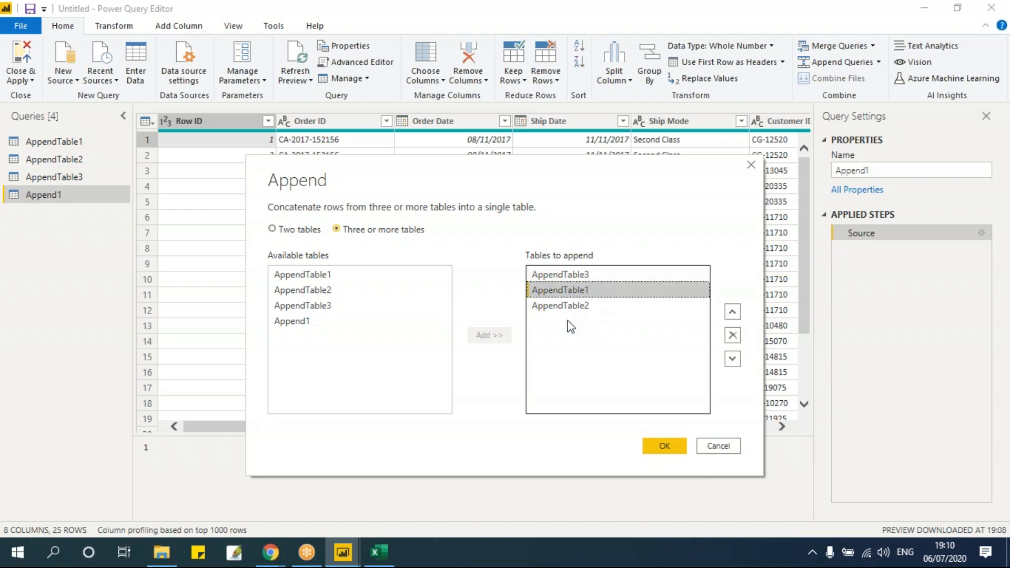
{"action": "left_click", "coordinate": [587, 309]}
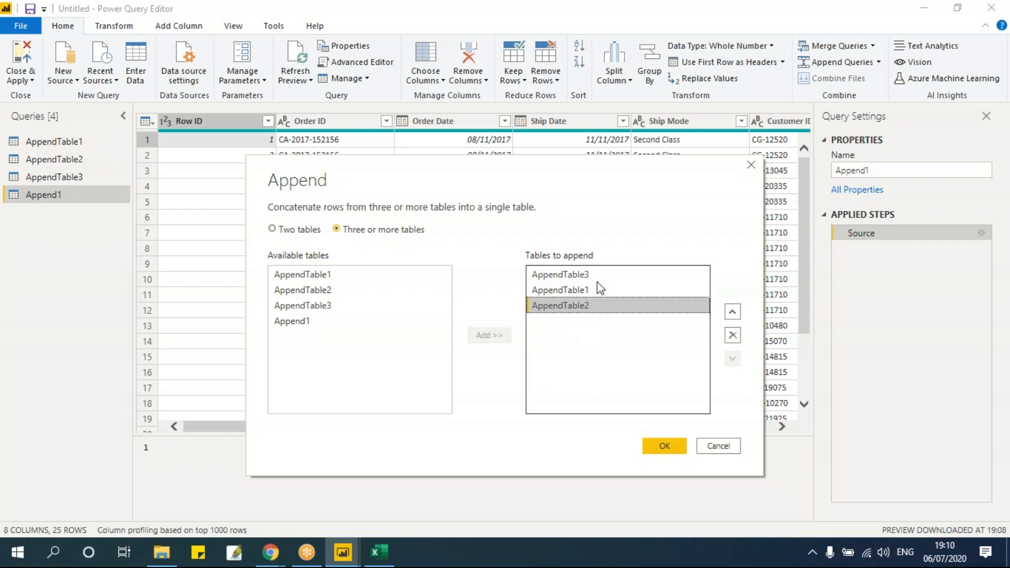
{"action": "left_click", "coordinate": [665, 447]}
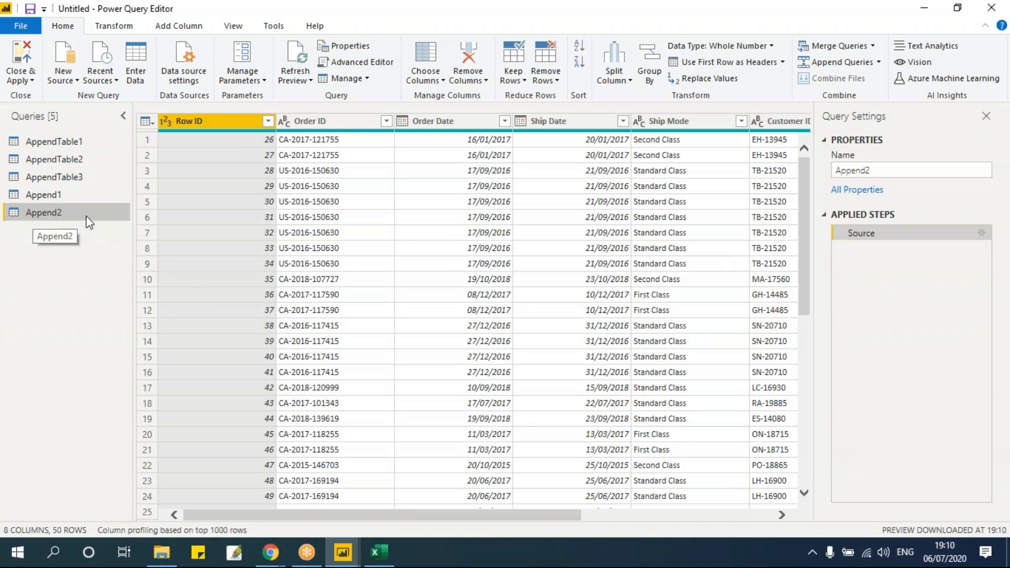
- Check the Row ID order in Append2 from the first row through the transition between tables to the last row
{"action": "left_click", "coordinate": [264, 141]}
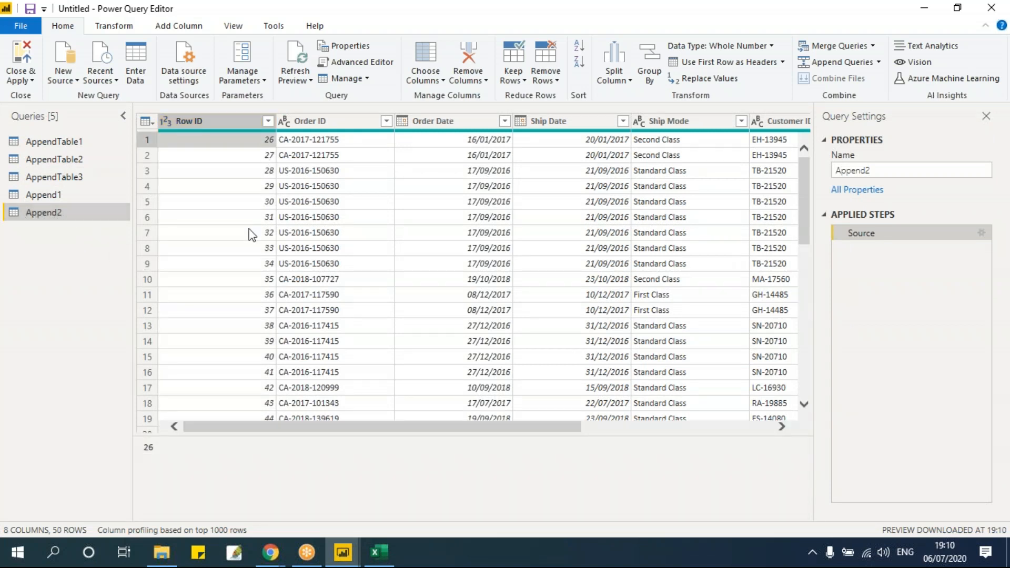
{"action": "left_click_drag", "start_coordinate": [804, 179], "coordinate": [809, 243]}
{"action": "left_click", "coordinate": [269, 327]}
{"action": "left_click", "coordinate": [271, 343]}
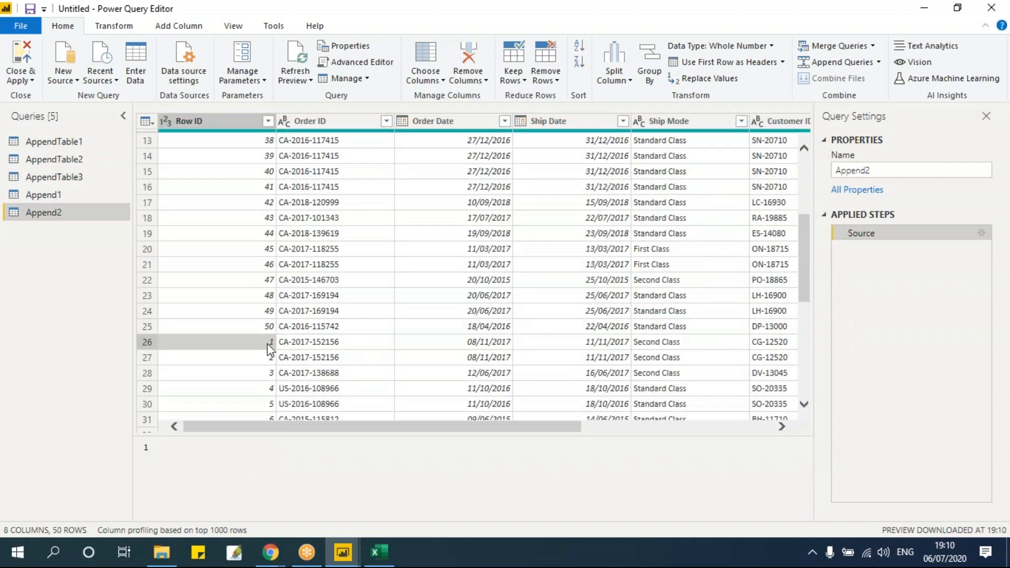
{"action": "scroll", "coordinate": [274, 347], "scroll_direction": "down", "scroll_amount": 6}
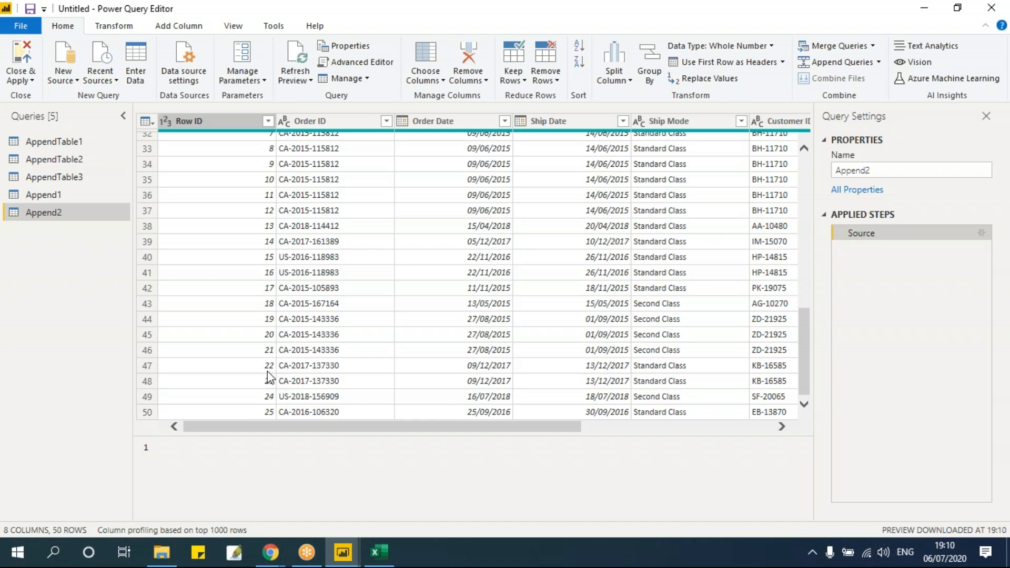
- Switch to the Append Query workbook in Excel, examine AppendTable1's column headers and Row ID and Order ID values, and return to Power Query Editor
{"action": "left_click", "coordinate": [383, 547]}
{"action": "left_click", "coordinate": [268, 335]}
{"action": "left_click_drag", "start_coordinate": [67, 184], "coordinate": [478, 179]}
{"action": "key", "text": "ctrl+v"}
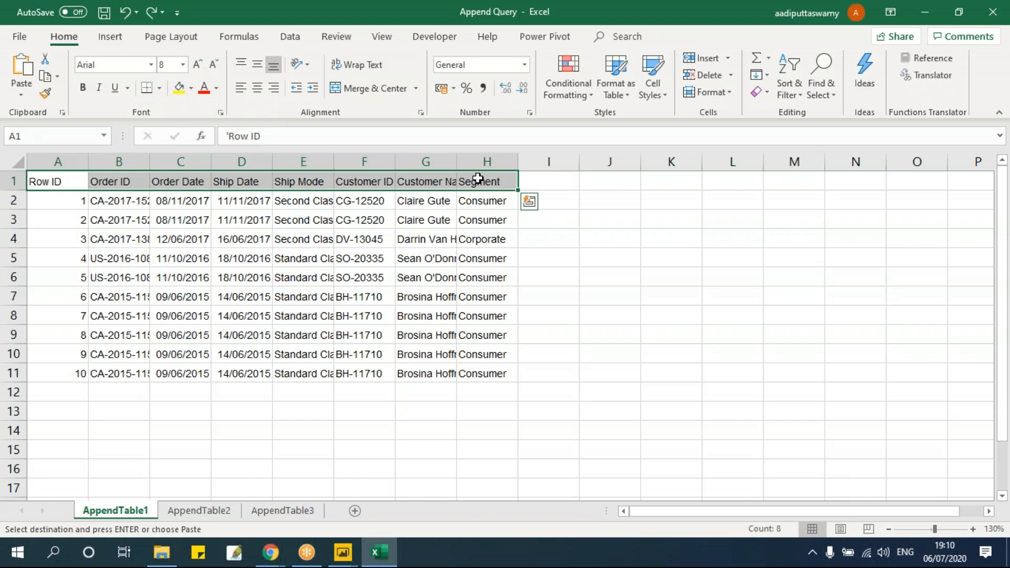
{"action": "left_click_drag", "start_coordinate": [295, 184], "coordinate": [424, 180]}
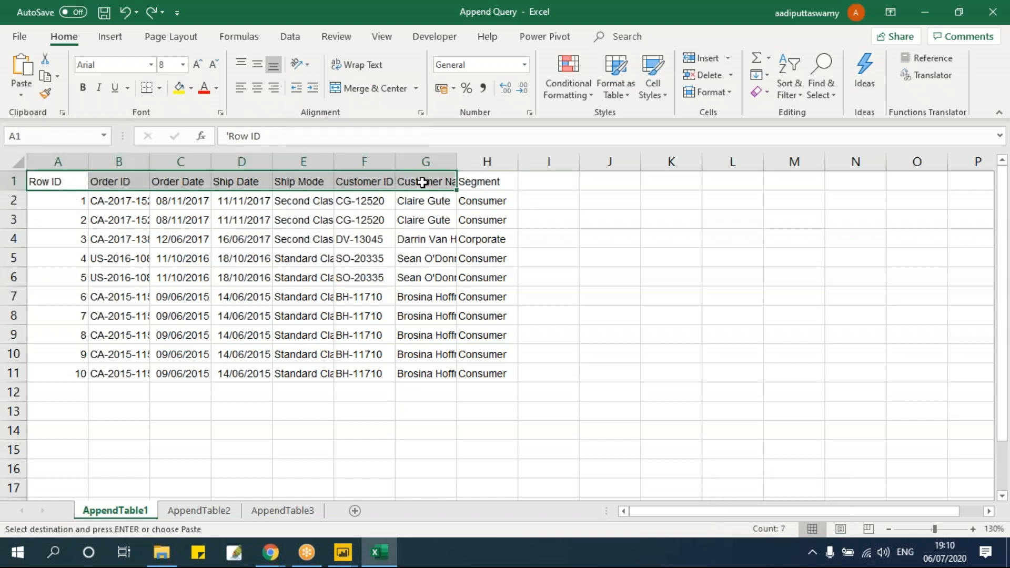
{"action": "left_click_drag", "start_coordinate": [78, 203], "coordinate": [74, 367]}
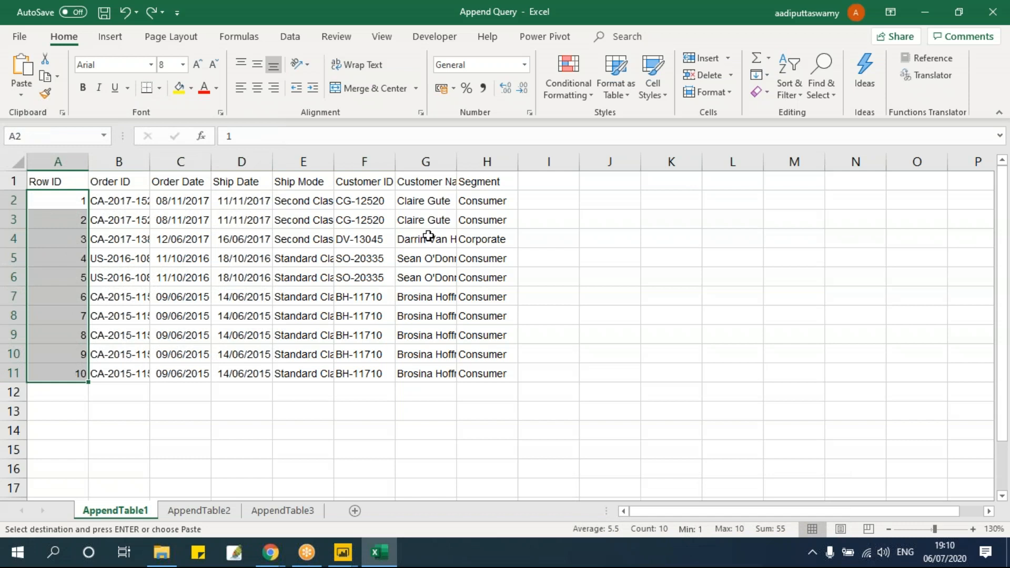
{"action": "left_click_drag", "start_coordinate": [121, 205], "coordinate": [145, 368]}
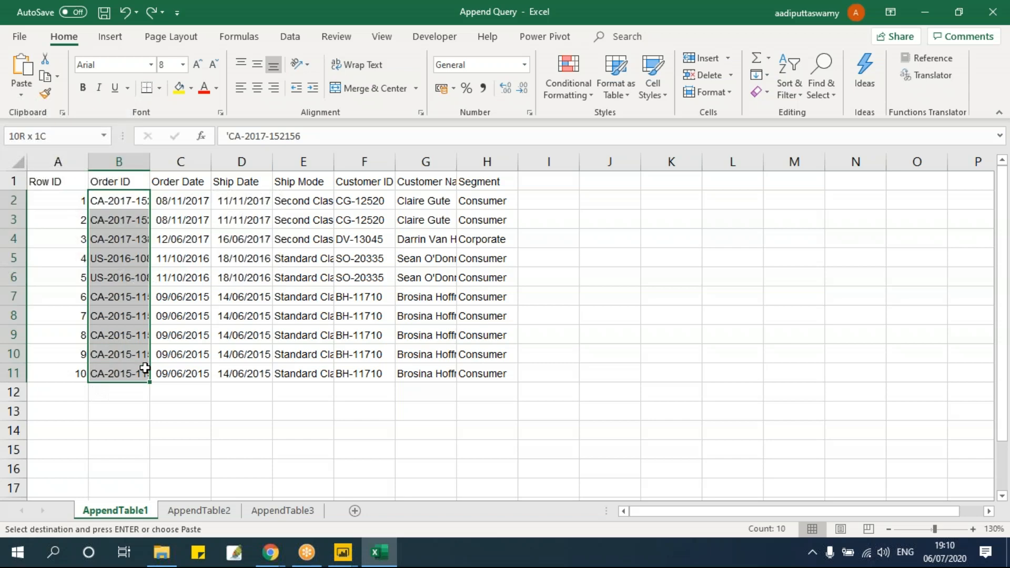
{"action": "left_click", "coordinate": [463, 259]}
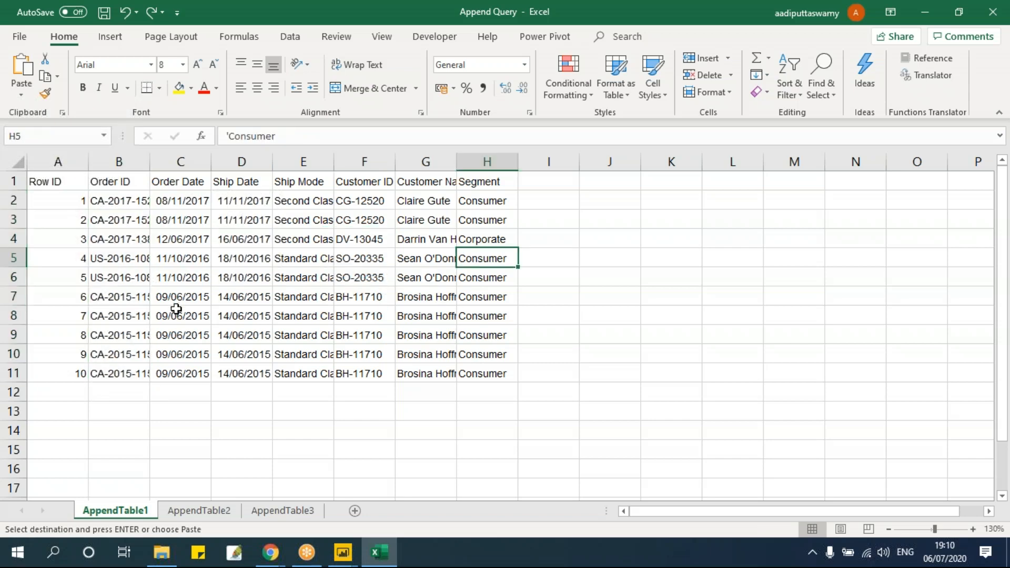
{"action": "left_click", "coordinate": [373, 551]}
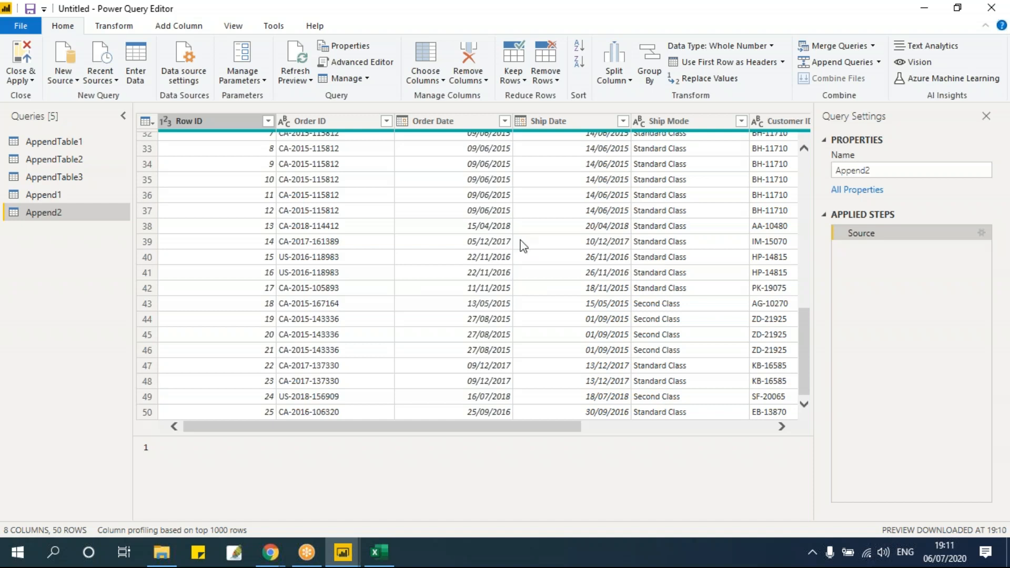
- Delete all five queries, from AppendTable1 through Append2
{"action": "left_click", "coordinate": [64, 143]}
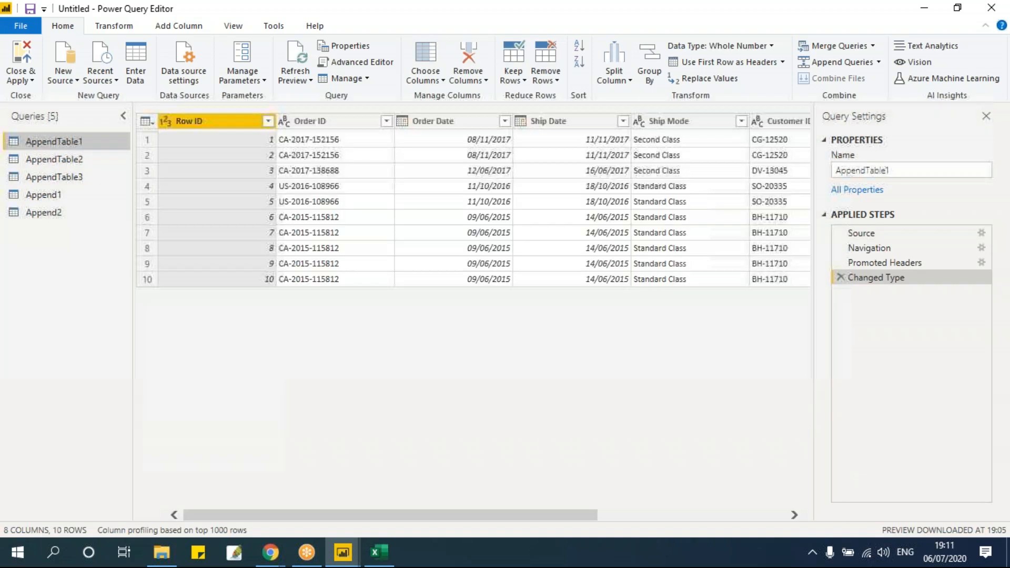
{"action": "left_click", "coordinate": [74, 214], "text": "shift"}
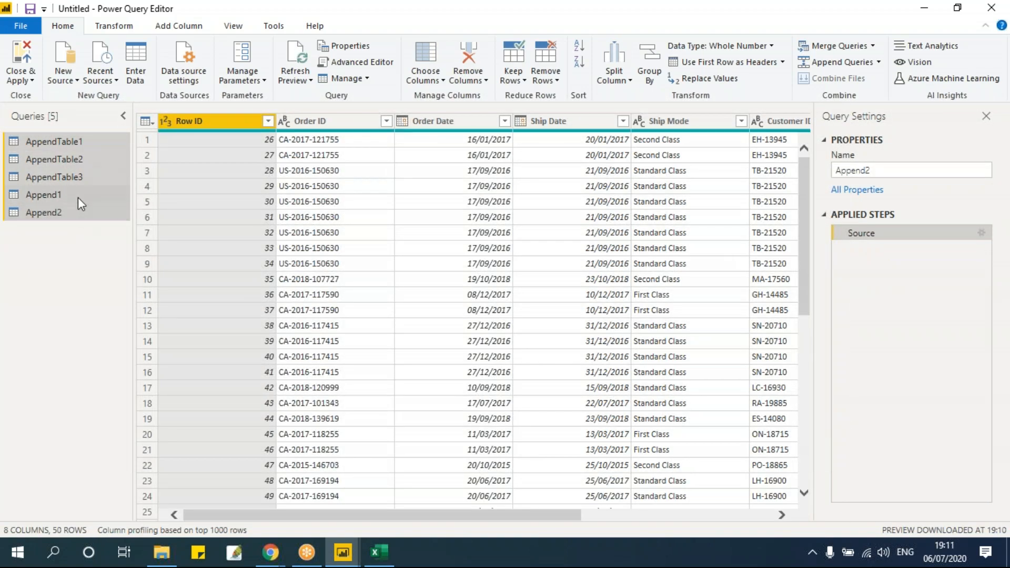
{"action": "right_click", "coordinate": [77, 199]}
{"action": "left_click", "coordinate": [120, 243]}
{"action": "left_click", "coordinate": [576, 299]}
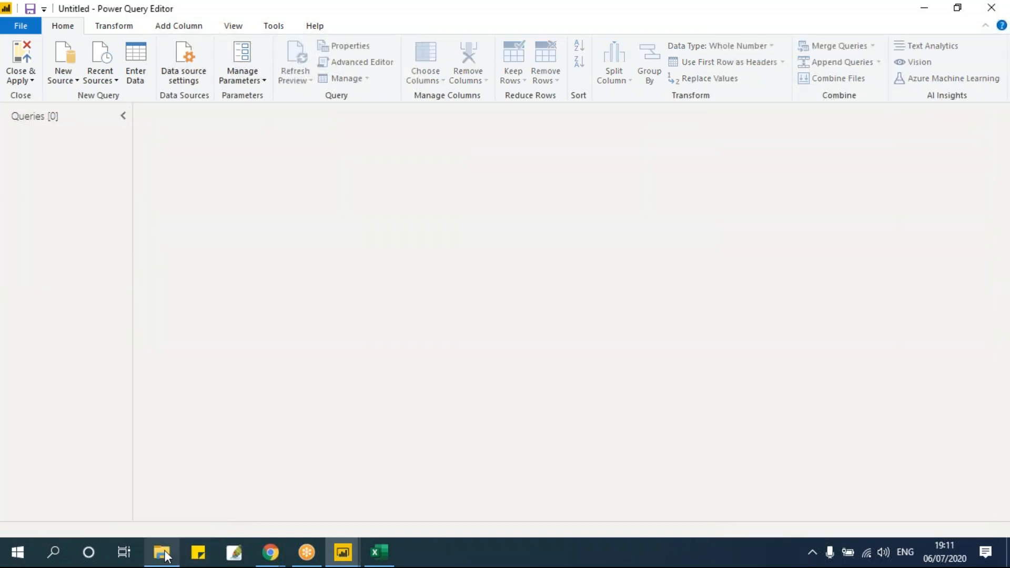
- Open the Merge Data workbook from the Session 04 folder and close Append Query without saving it or keeping the clipboard contents
{"action": "left_click", "coordinate": [161, 553]}
{"action": "left_click", "coordinate": [186, 242]}
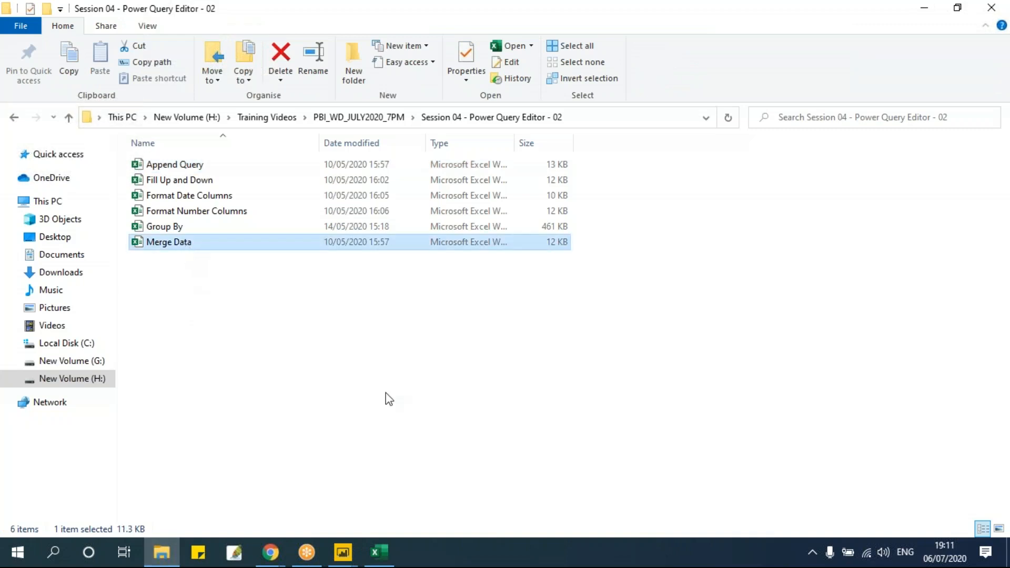
{"action": "left_click", "coordinate": [379, 552]}
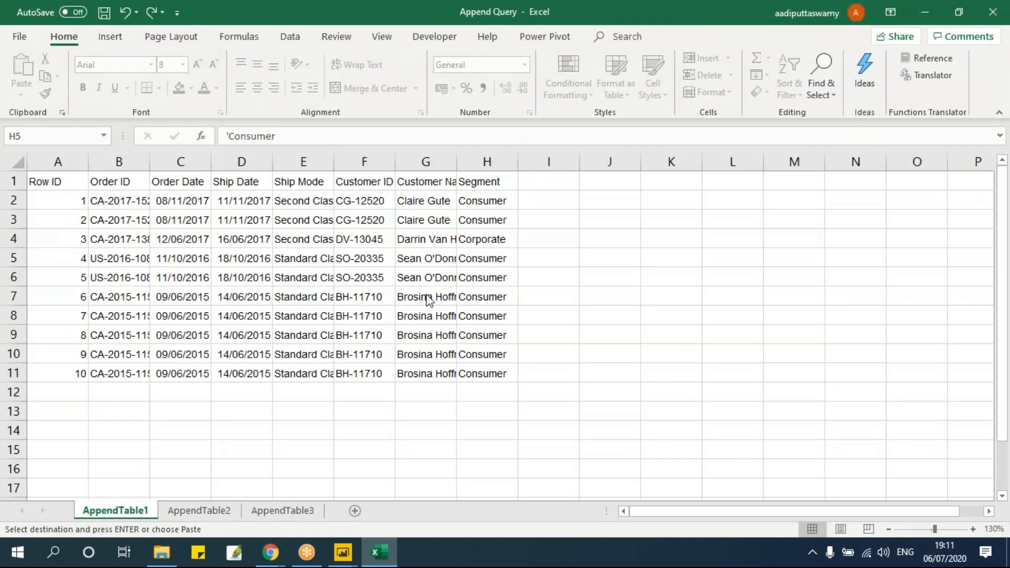
{"action": "key", "text": "alt+F4"}
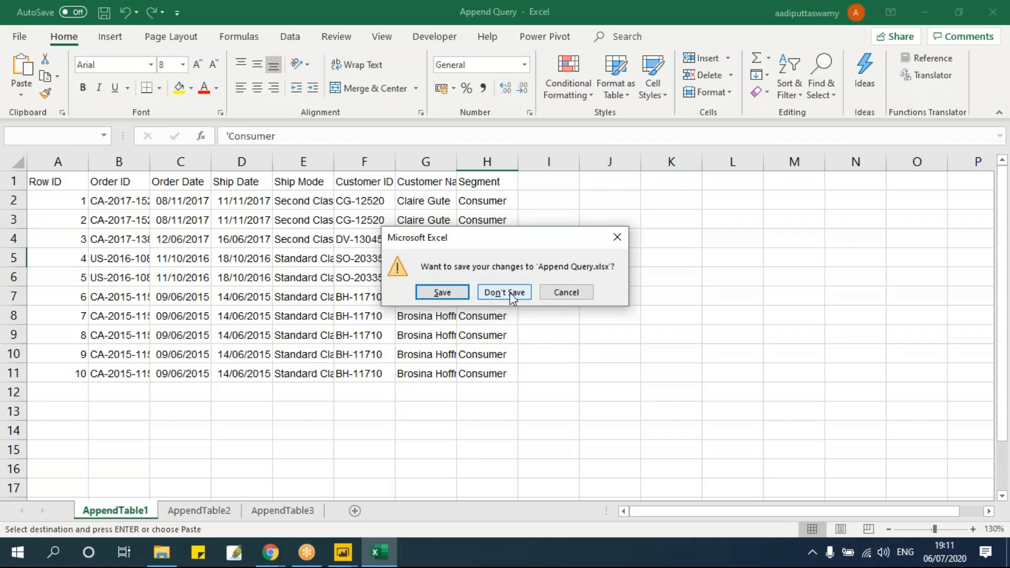
{"action": "left_click", "coordinate": [512, 298]}
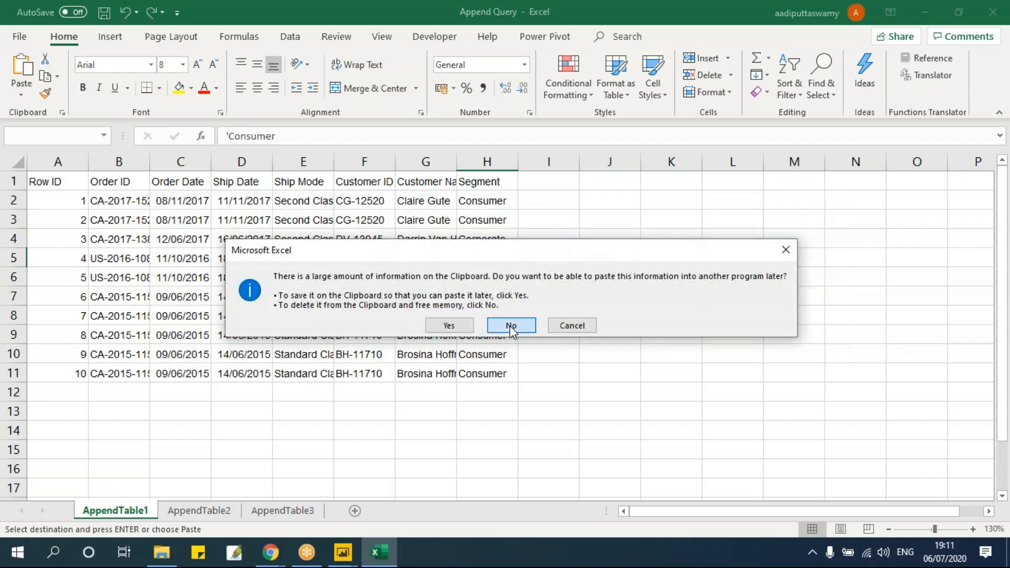
{"action": "left_click", "coordinate": [512, 325]}
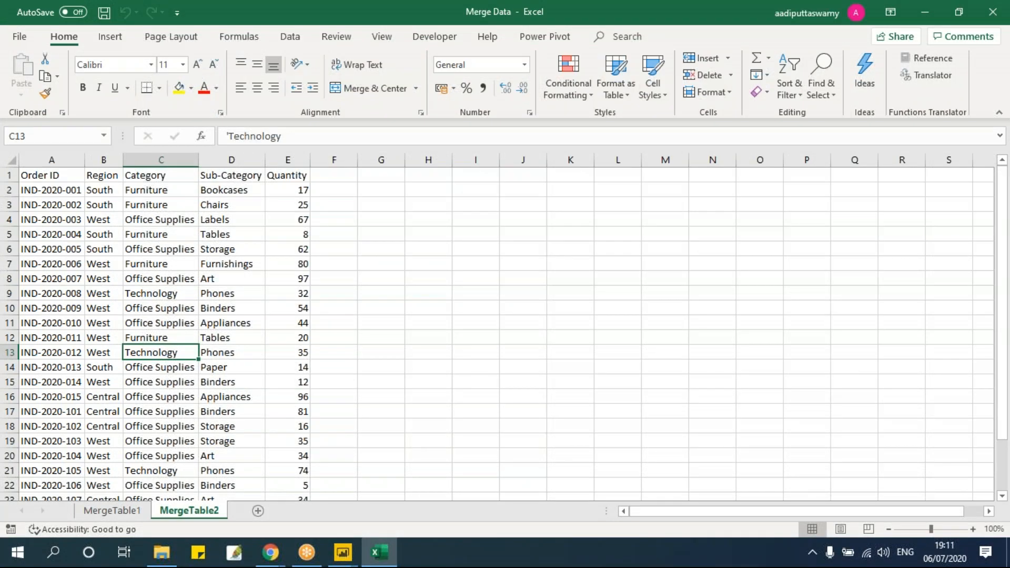
- Compare the column headers of the MergeTable1 and MergeTable2 sheets in the Merge Data workbook
{"action": "left_click", "coordinate": [132, 515]}
{"action": "left_click", "coordinate": [184, 512]}
{"action": "left_click", "coordinate": [116, 513]}
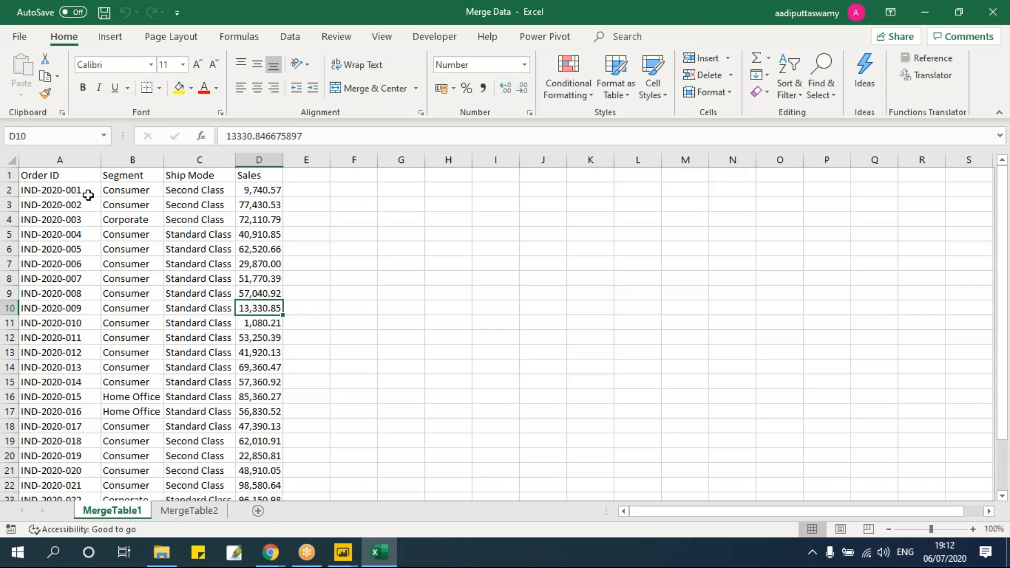
{"action": "left_click", "coordinate": [67, 177]}
{"action": "left_click_drag", "start_coordinate": [68, 178], "coordinate": [255, 175]}
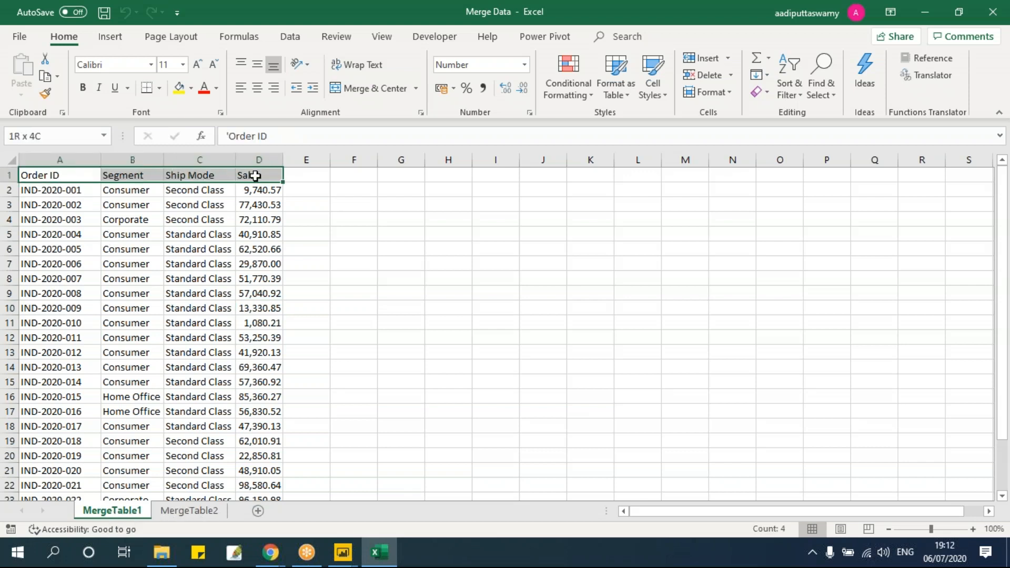
{"action": "left_click", "coordinate": [182, 510]}
{"action": "left_click_drag", "start_coordinate": [57, 178], "coordinate": [283, 285]}
{"action": "left_click", "coordinate": [232, 220]}
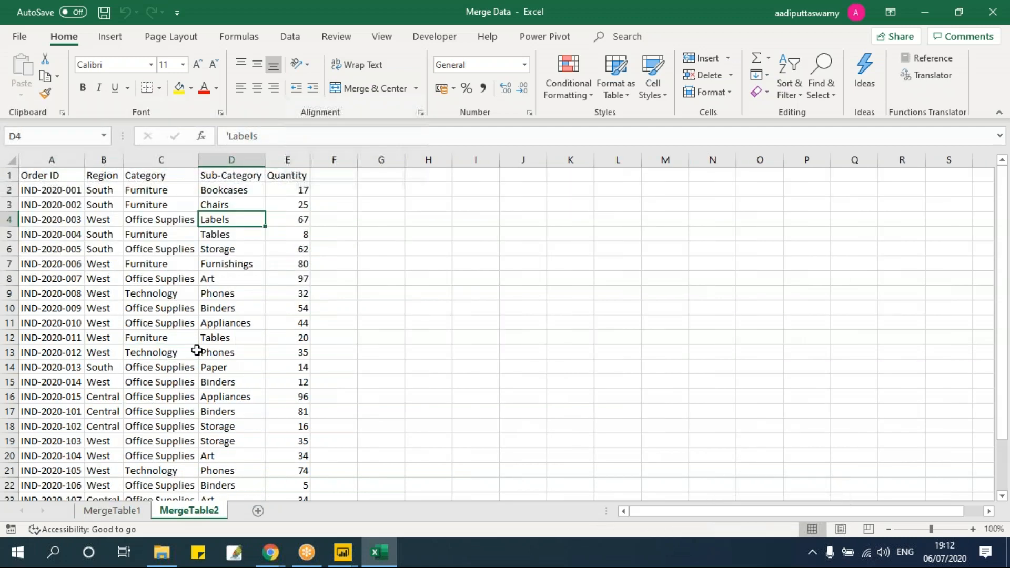
- Examine the blank columns beside Sales in MergeTable1 and the sheet's first Order ID
{"action": "left_click", "coordinate": [135, 510]}
{"action": "left_click_drag", "start_coordinate": [317, 176], "coordinate": [582, 458]}
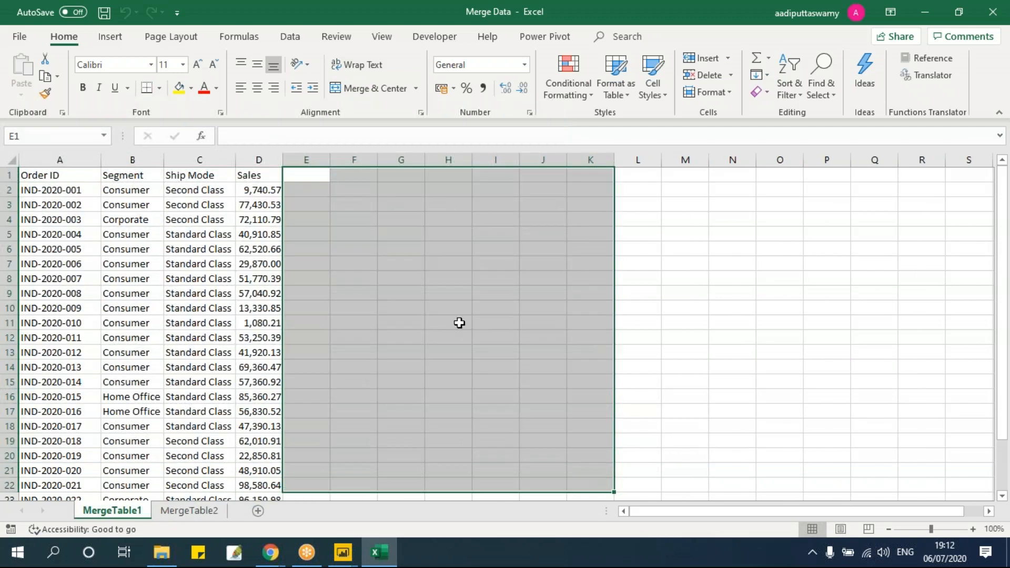
{"action": "left_click", "coordinate": [458, 323]}
{"action": "left_click", "coordinate": [301, 176]}
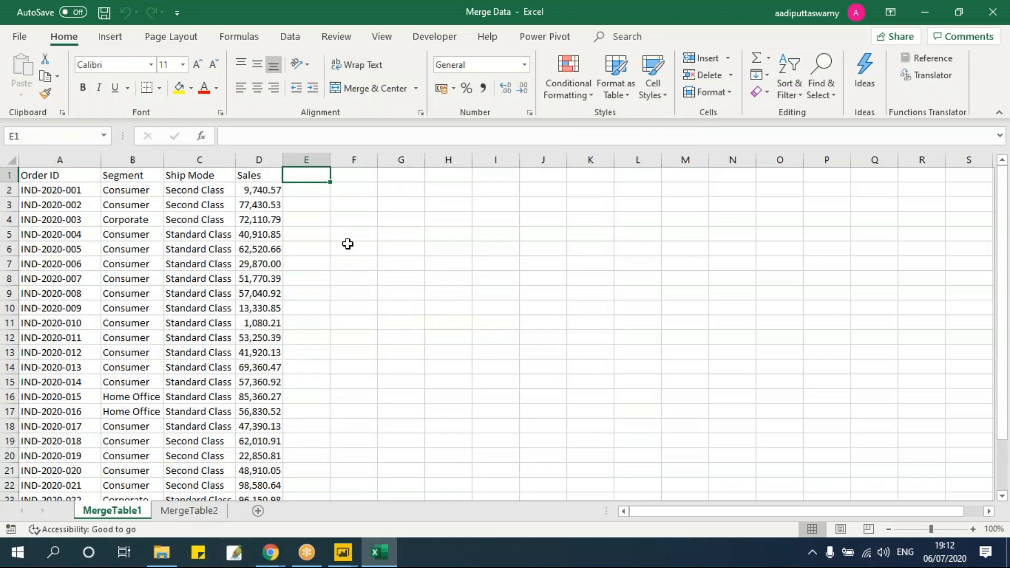
{"action": "left_click_drag", "start_coordinate": [307, 174], "coordinate": [437, 485]}
{"action": "left_click", "coordinate": [350, 220]}
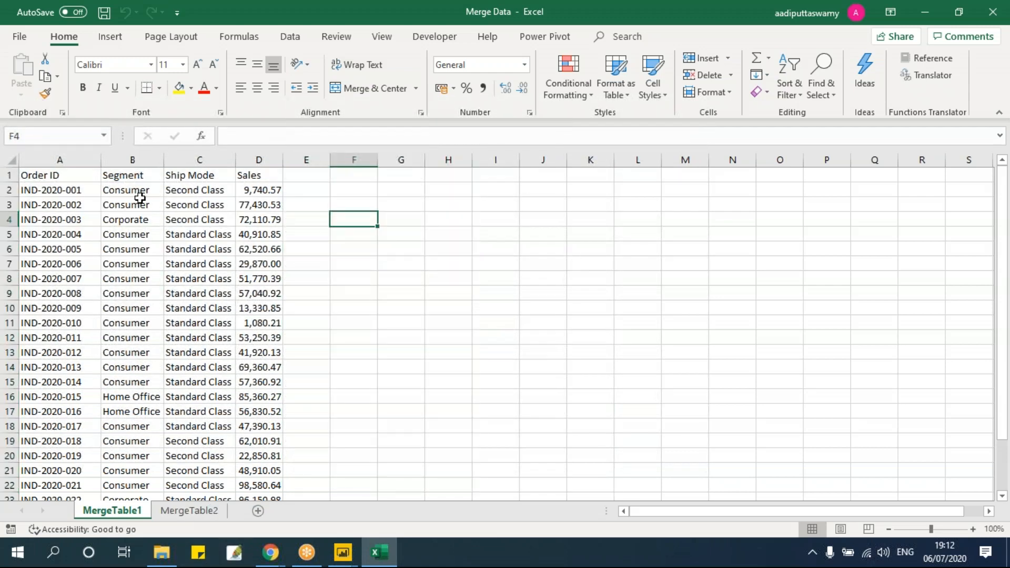
{"action": "left_click", "coordinate": [83, 190]}
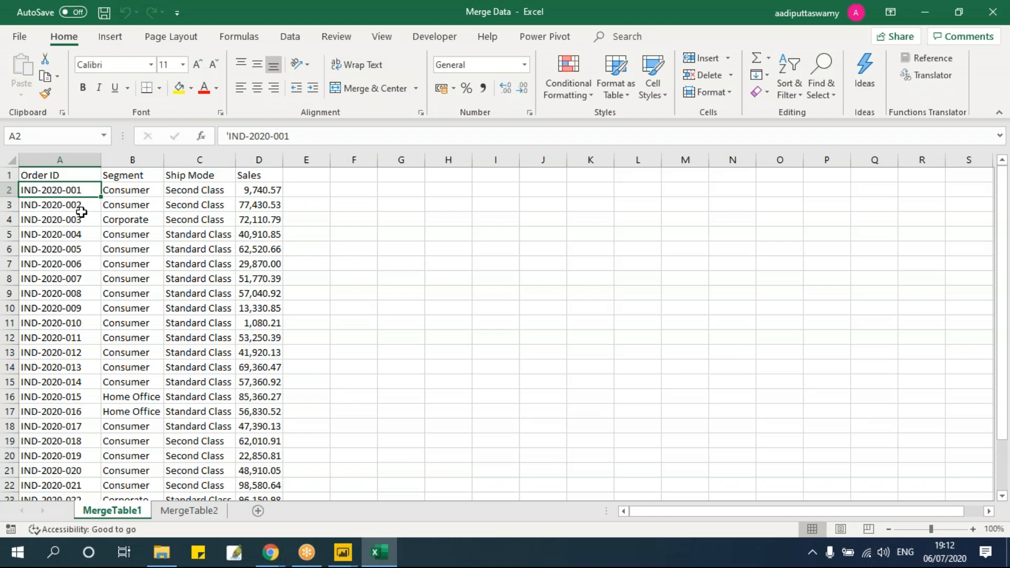
- Compare the Order ID column of the MergeTable1 sheet with the Order ID column of the MergeTable2 sheet
{"action": "left_click", "coordinate": [67, 207]}
{"action": "left_click_drag", "start_coordinate": [70, 192], "coordinate": [81, 362]}
{"action": "left_click", "coordinate": [80, 235]}
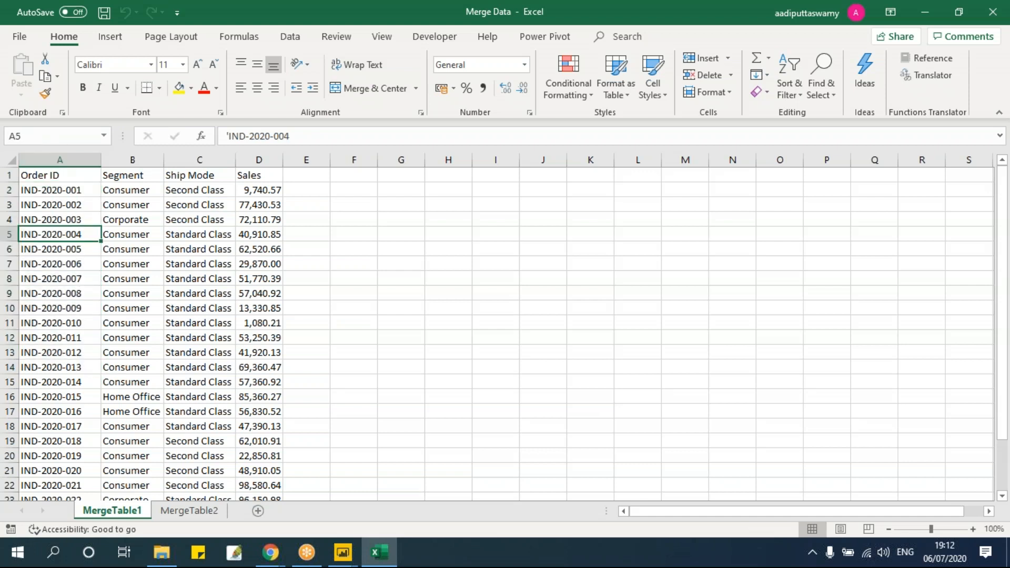
{"action": "left_click", "coordinate": [62, 158]}
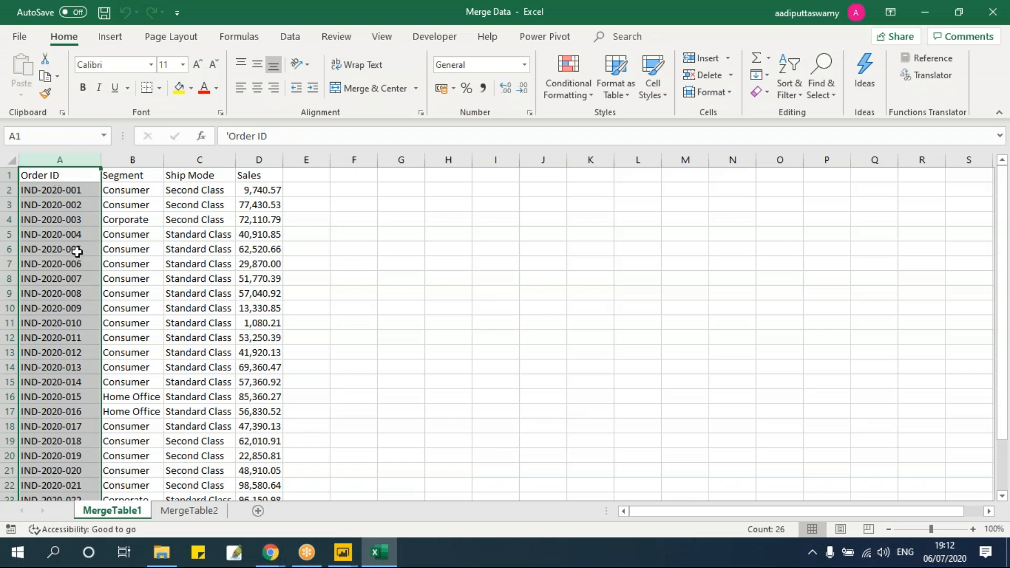
{"action": "left_click", "coordinate": [174, 512]}
{"action": "left_click", "coordinate": [66, 169]}
{"action": "key", "text": "ctrl+shift+Down"}
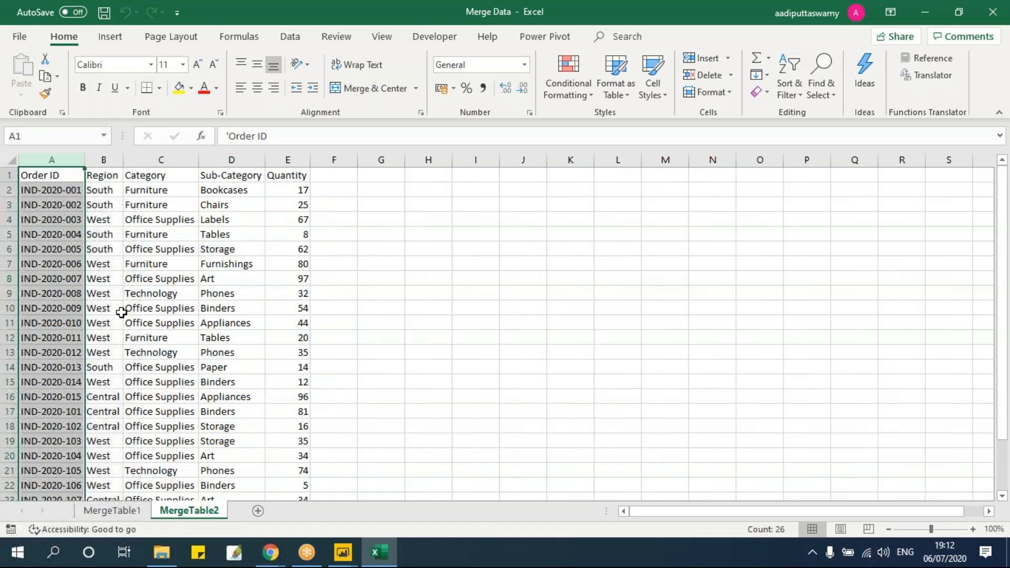
{"action": "left_click", "coordinate": [66, 190]}
{"action": "left_click", "coordinate": [66, 215]}
{"action": "left_click", "coordinate": [60, 191]}
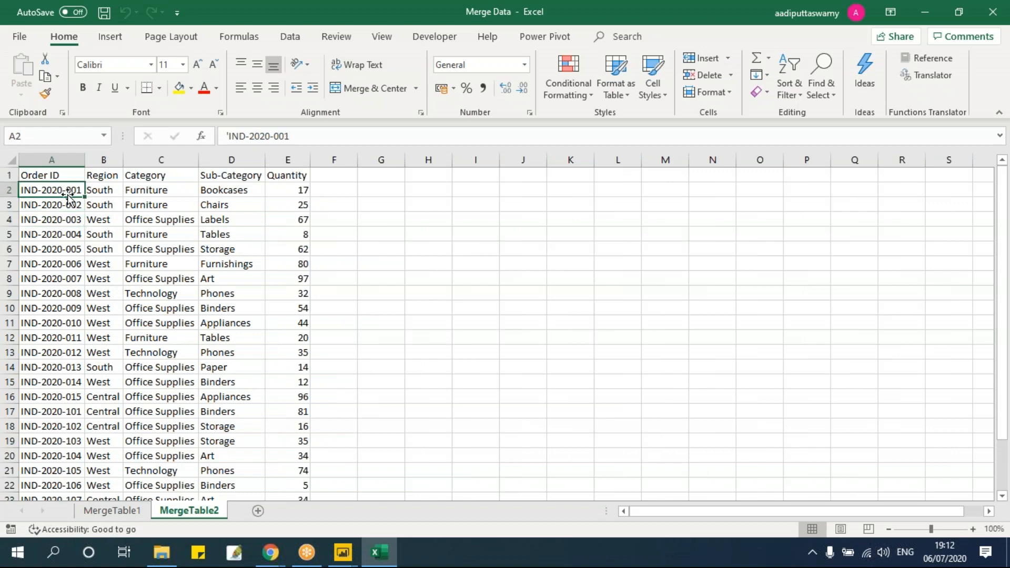
- Examine the blank area beside the Sales column in MergeTable1 where matching MergeTable2 columns could go
{"action": "left_click", "coordinate": [112, 511]}
{"action": "left_click_drag", "start_coordinate": [304, 194], "coordinate": [559, 446]}
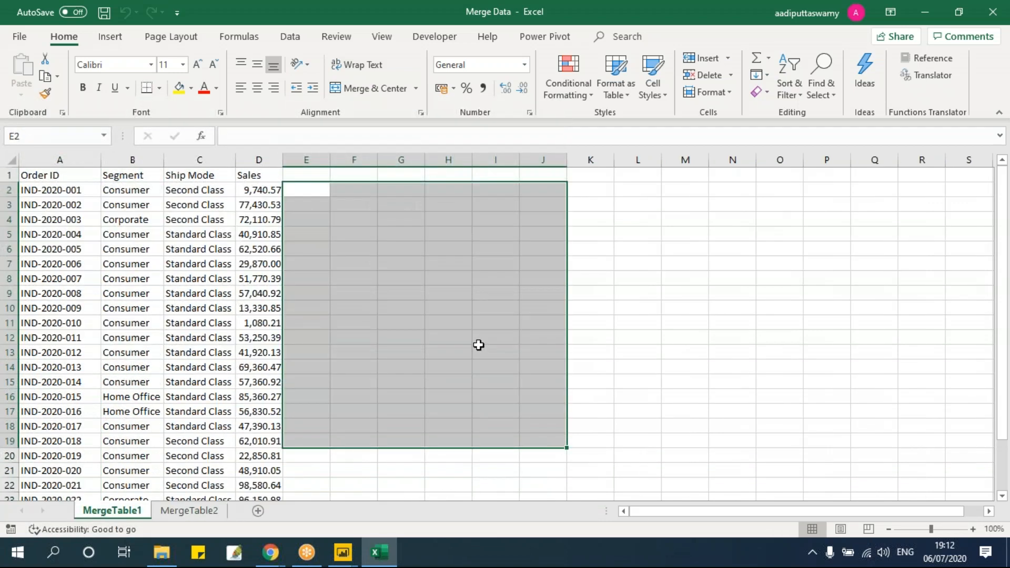
{"action": "left_click", "coordinate": [478, 347]}
{"action": "left_click", "coordinate": [297, 190]}
{"action": "left_click_drag", "start_coordinate": [297, 190], "coordinate": [311, 393]}
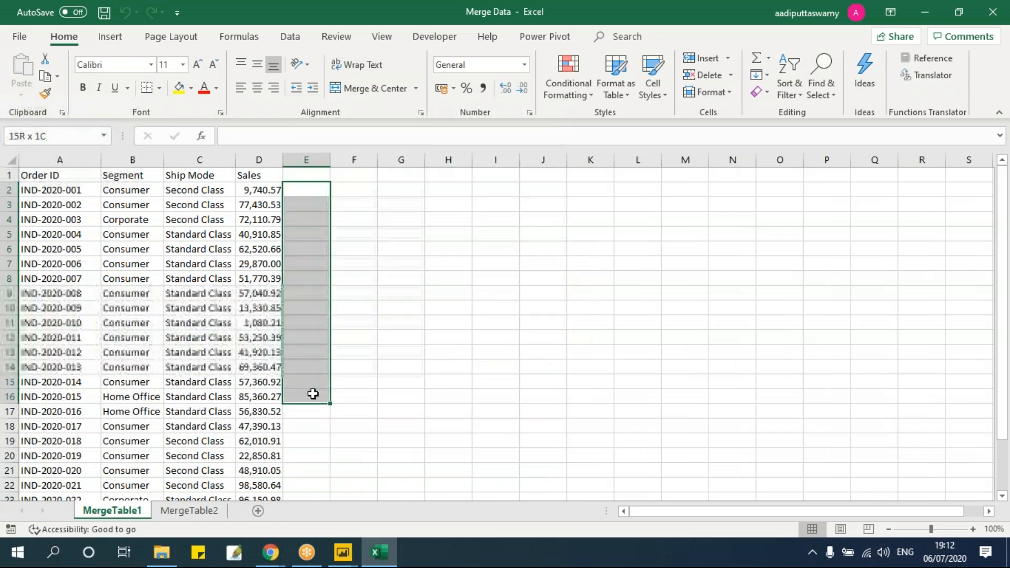
{"action": "left_click", "coordinate": [317, 264]}
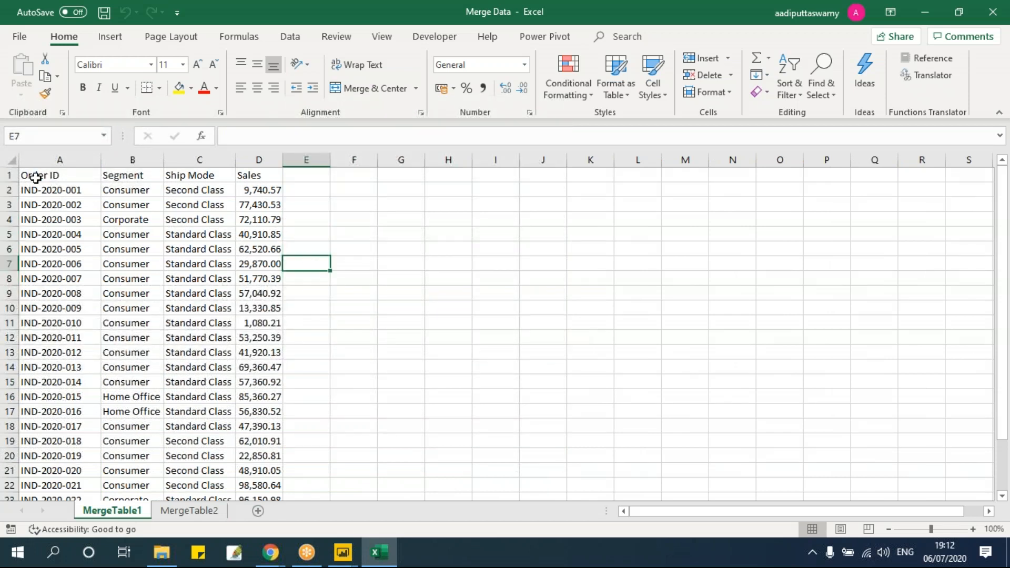
{"action": "left_click", "coordinate": [317, 192]}
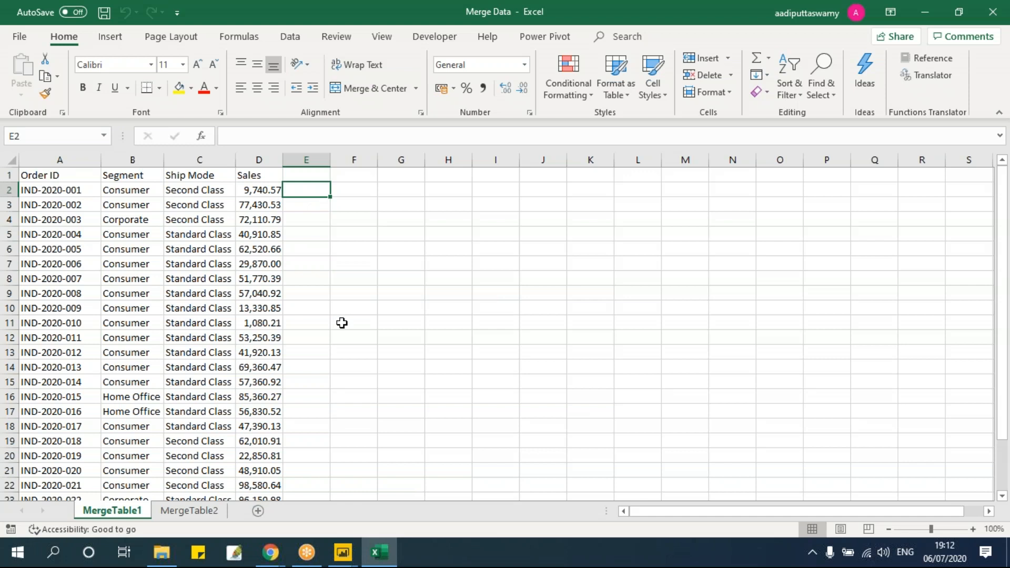
- Review the MergeTable1 rows down to the last Order ID and compare the sheet with MergeTable2
{"action": "left_click", "coordinate": [82, 259]}
{"action": "scroll", "coordinate": [100, 331], "scroll_direction": "down", "scroll_amount": 2}
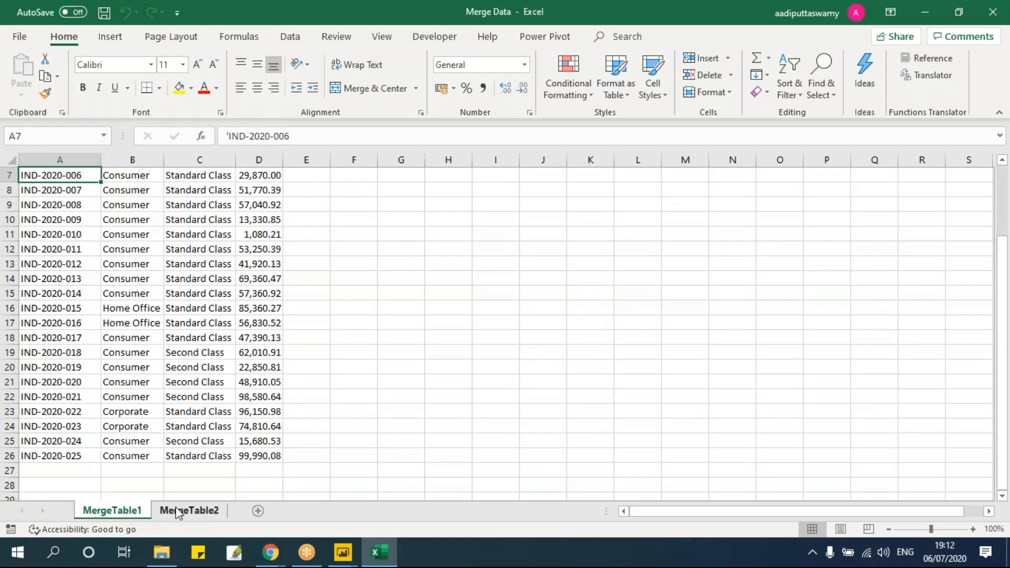
{"action": "left_click", "coordinate": [191, 510]}
{"action": "left_click", "coordinate": [113, 511]}
{"action": "left_click", "coordinate": [70, 470]}
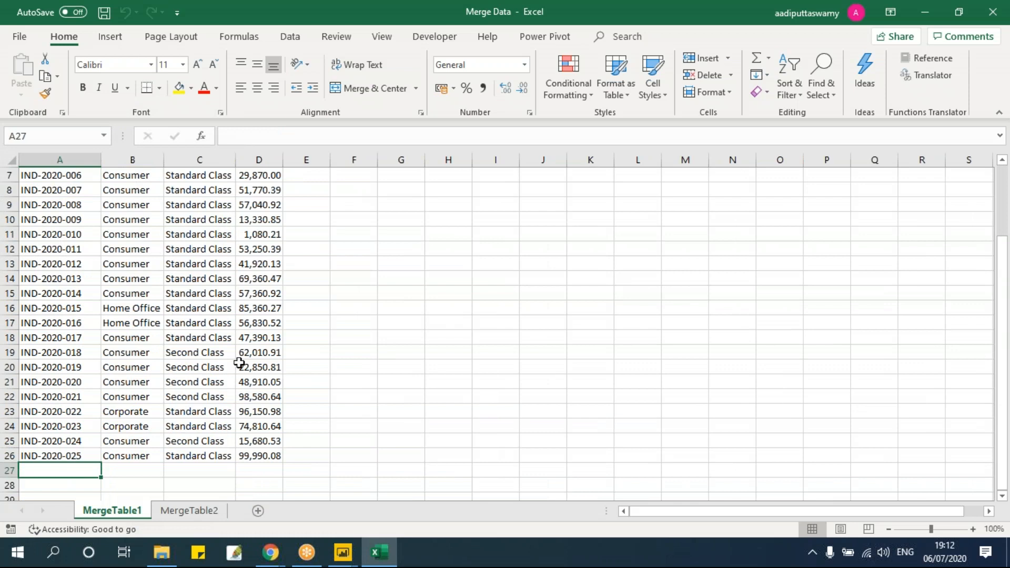
{"action": "scroll", "coordinate": [241, 361], "scroll_direction": "up", "scroll_amount": 2}
{"action": "left_click", "coordinate": [186, 247]}
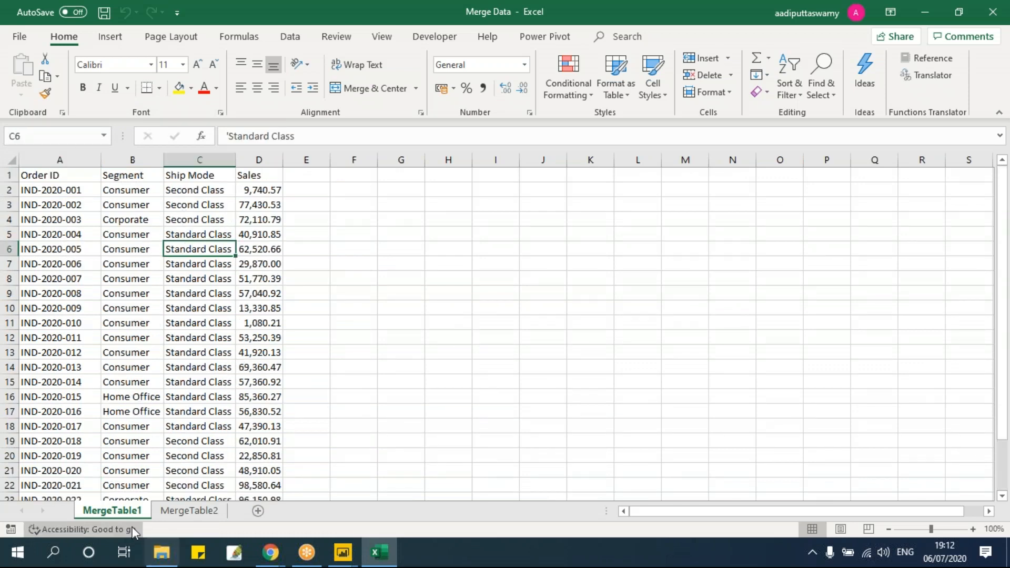
{"action": "left_click", "coordinate": [197, 514]}
{"action": "left_click", "coordinate": [130, 512]}
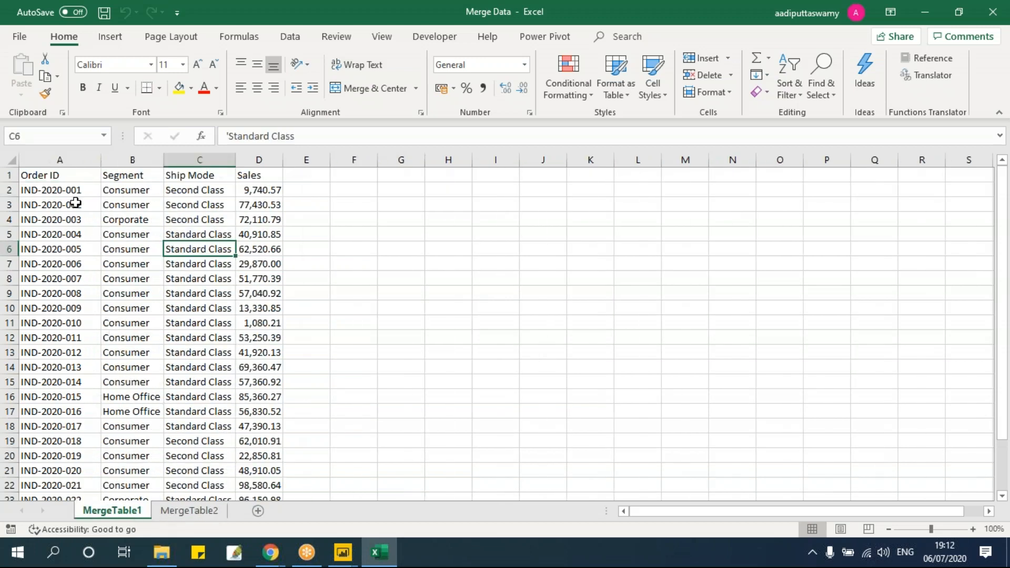
- Examine MergeTable1's Order IDs as the matching key, along with the empty columns E to H beside the table
{"action": "left_click_drag", "start_coordinate": [74, 192], "coordinate": [74, 338]}
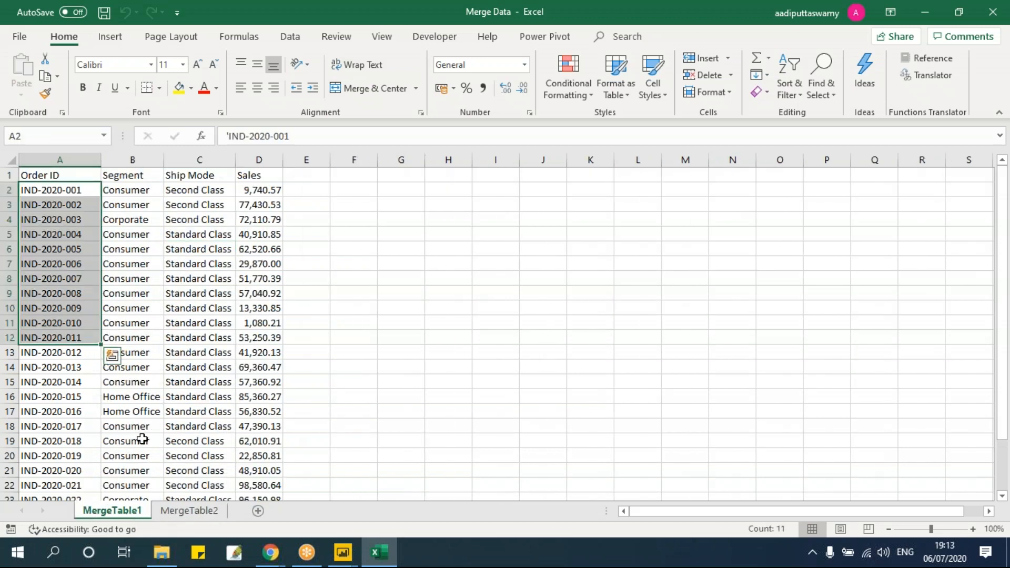
{"action": "left_click", "coordinate": [188, 513]}
{"action": "left_click", "coordinate": [122, 515]}
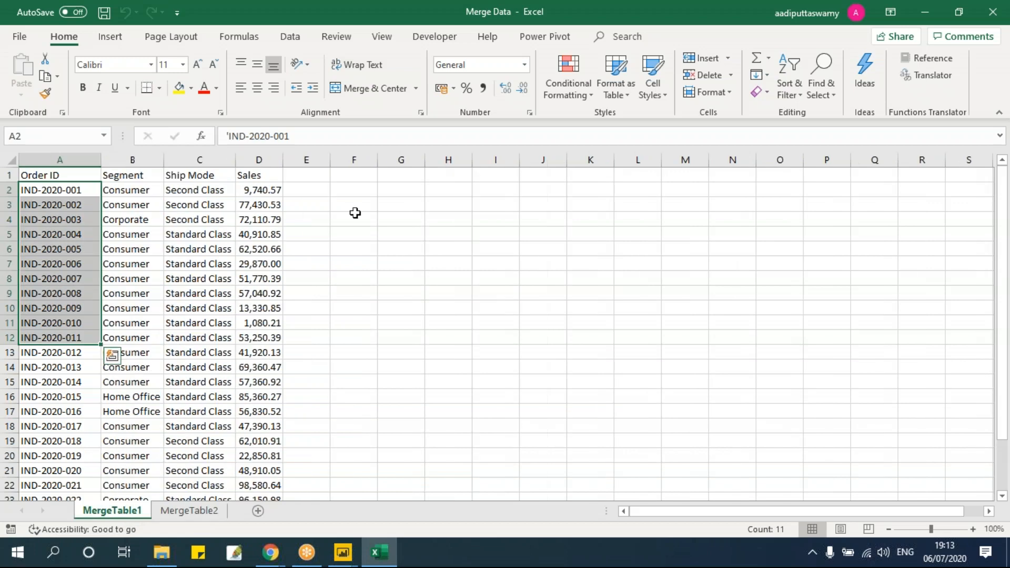
{"action": "left_click_drag", "start_coordinate": [316, 176], "coordinate": [458, 399]}
{"action": "left_click", "coordinate": [353, 308]}
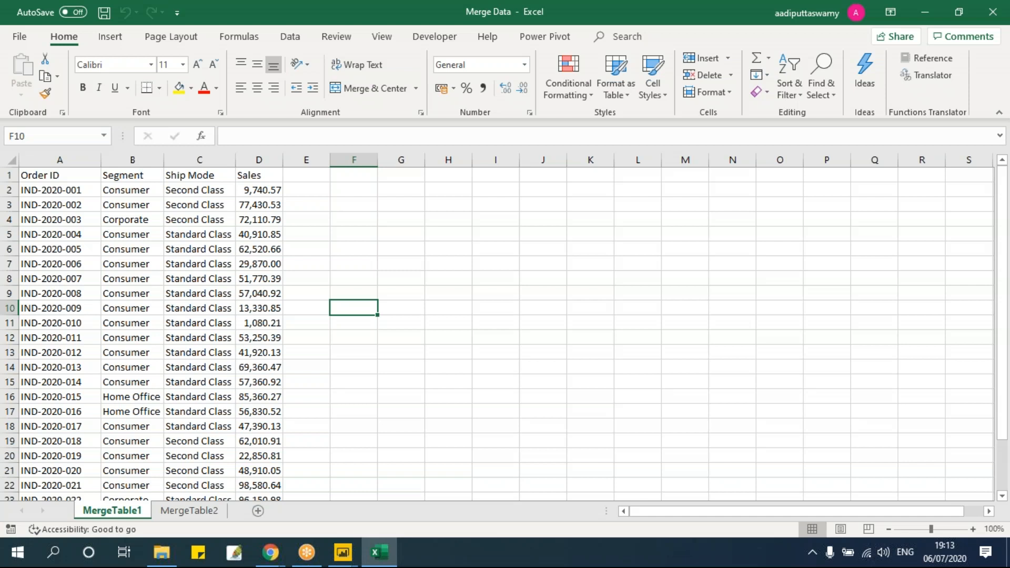
{"action": "left_click_drag", "start_coordinate": [314, 180], "coordinate": [447, 441]}
{"action": "left_click", "coordinate": [373, 293]}
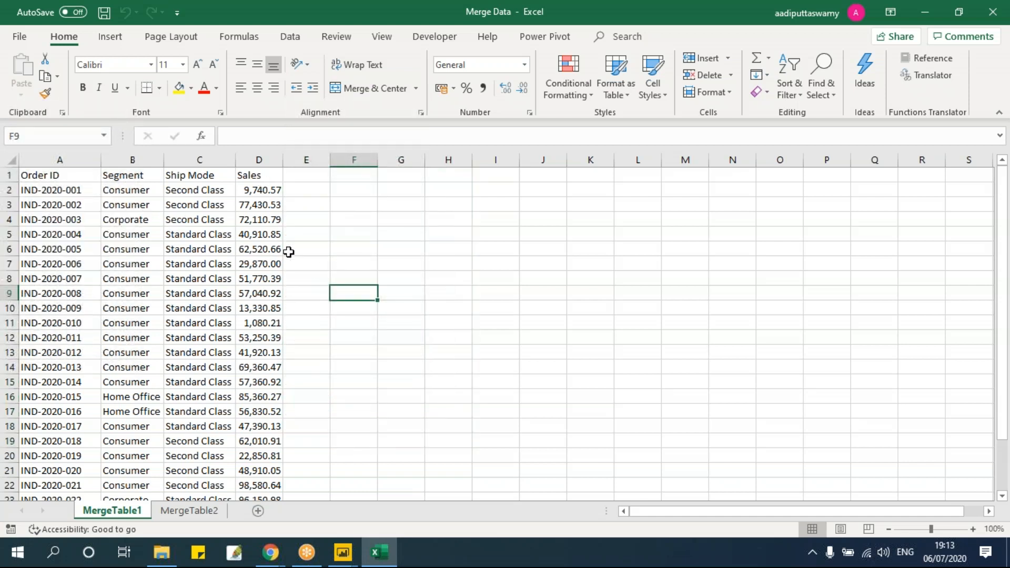
{"action": "left_click_drag", "start_coordinate": [80, 179], "coordinate": [79, 359]}
{"action": "left_click", "coordinate": [79, 259]}
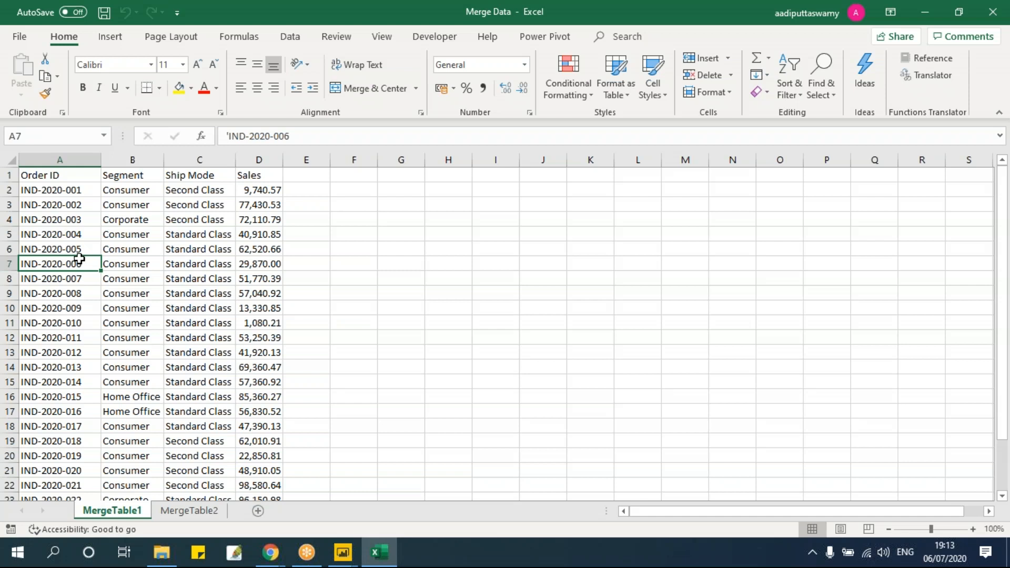
- Switch to Power Query Editor and import MergeTable1 and MergeTable2 from the Merge Data Excel workbook as new queries
{"action": "left_click", "coordinate": [342, 552]}
{"action": "left_click", "coordinate": [390, 521]}
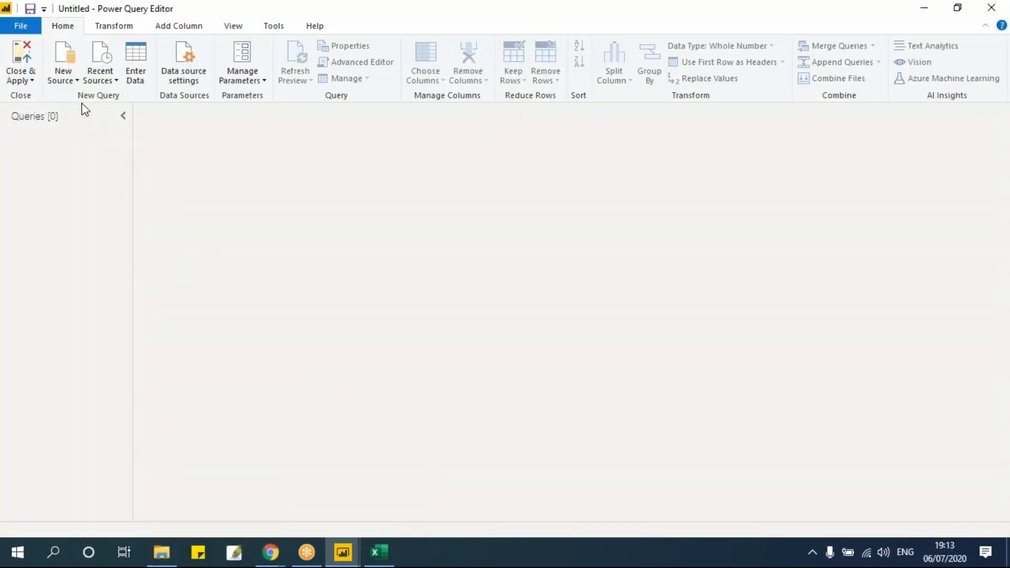
{"action": "left_click", "coordinate": [64, 77]}
{"action": "left_click", "coordinate": [82, 127]}
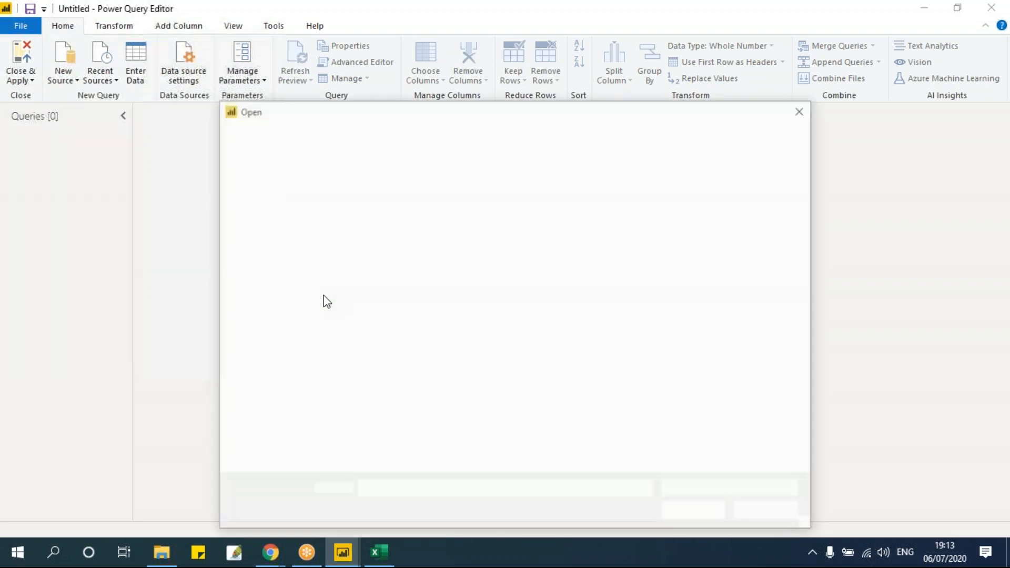
{"action": "left_click", "coordinate": [368, 284]}
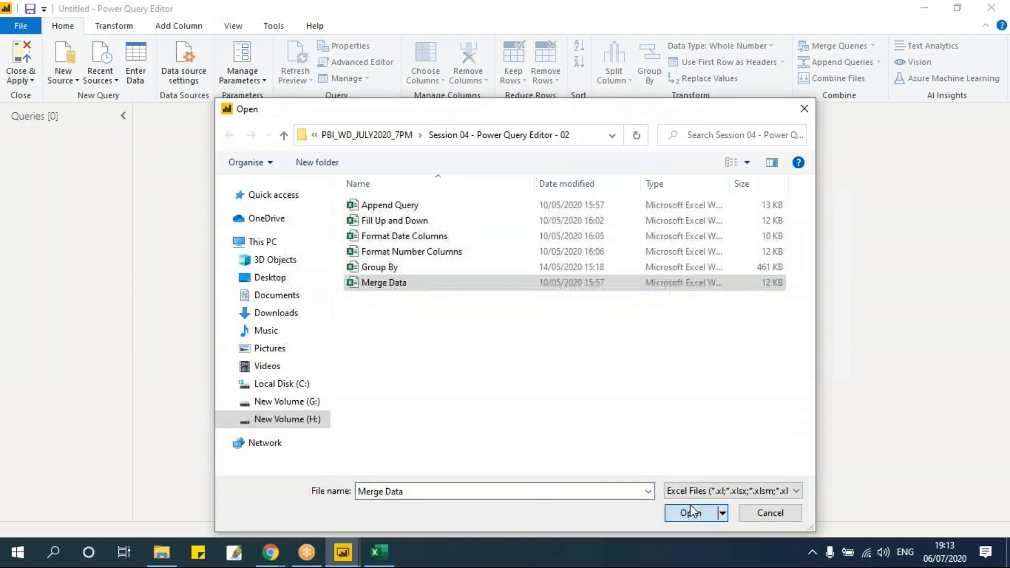
{"action": "left_click", "coordinate": [691, 513]}
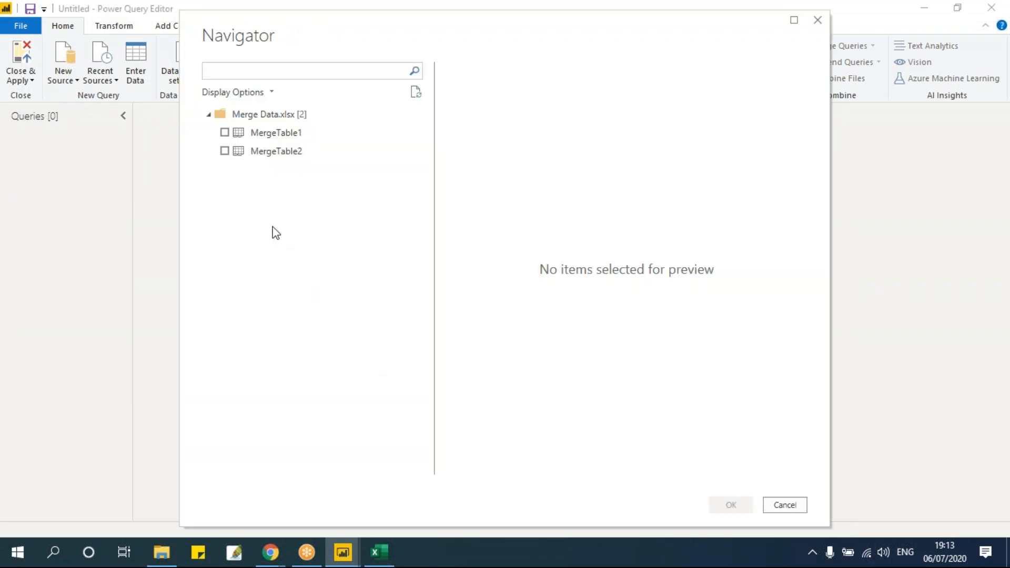
{"action": "left_click", "coordinate": [226, 133]}
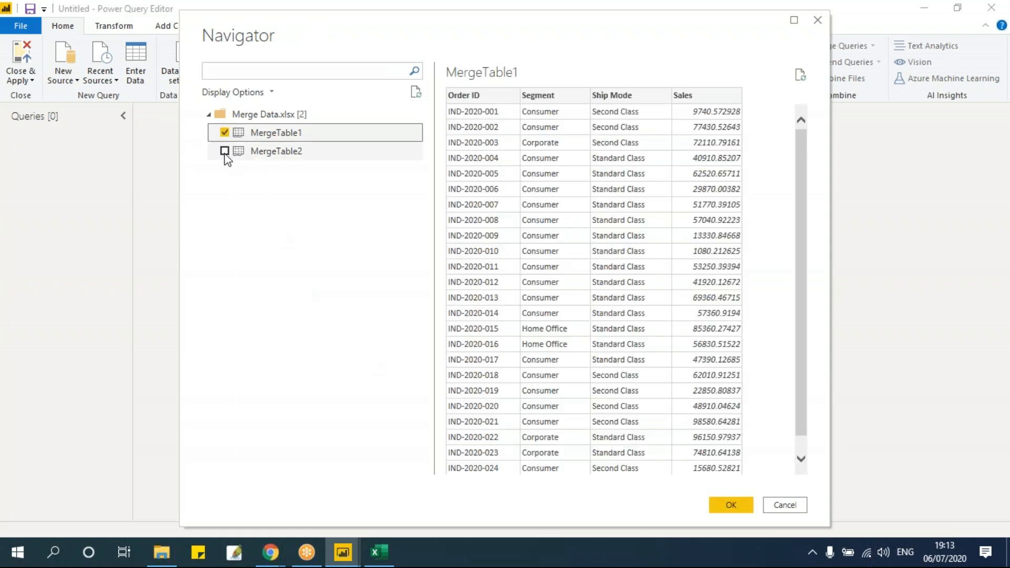
{"action": "left_click", "coordinate": [225, 151]}
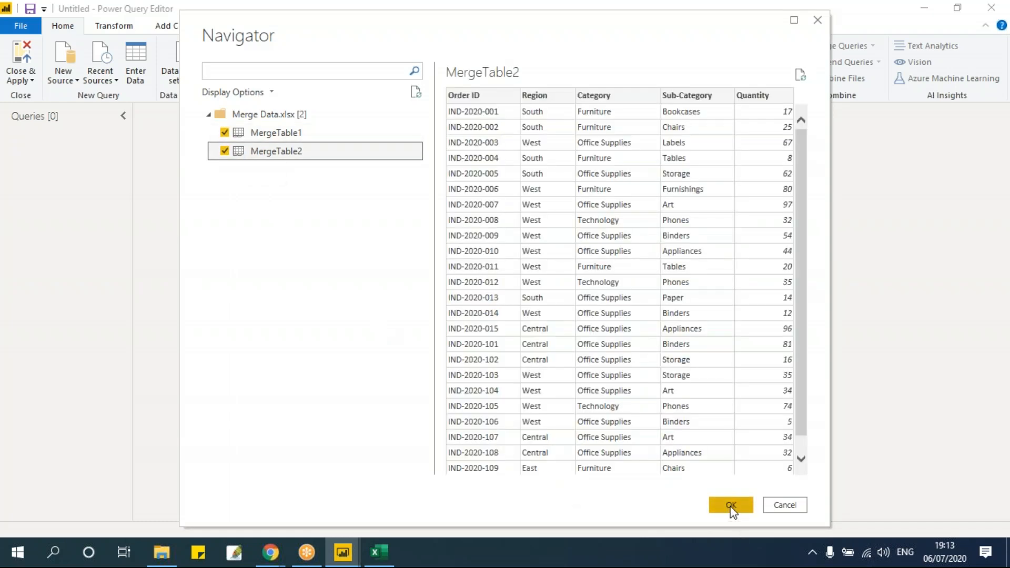
{"action": "left_click", "coordinate": [730, 506]}
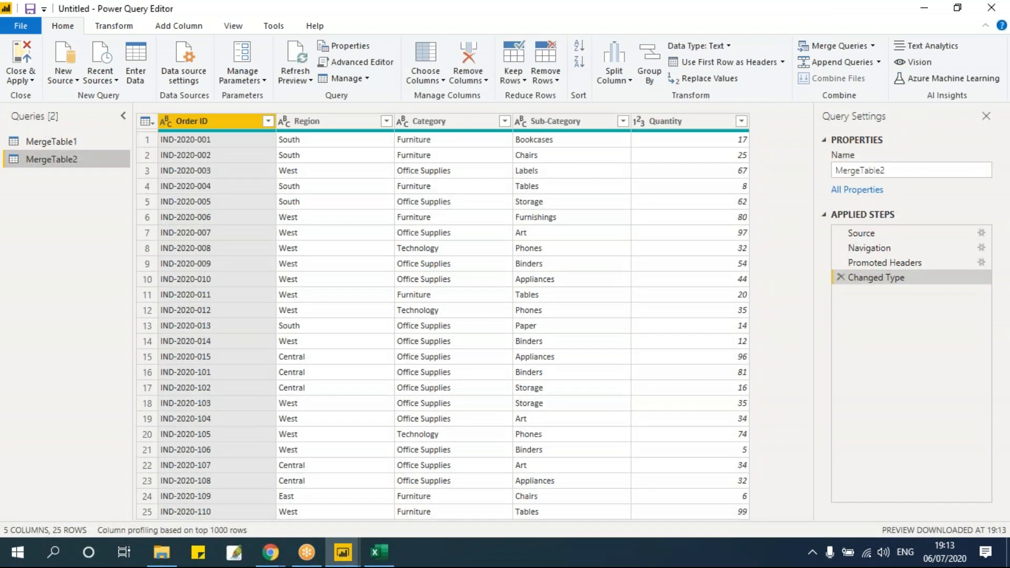
- Compare the columns of the MergeTable1 and MergeTable2 queries to identify the one they share
{"action": "left_click", "coordinate": [90, 141]}
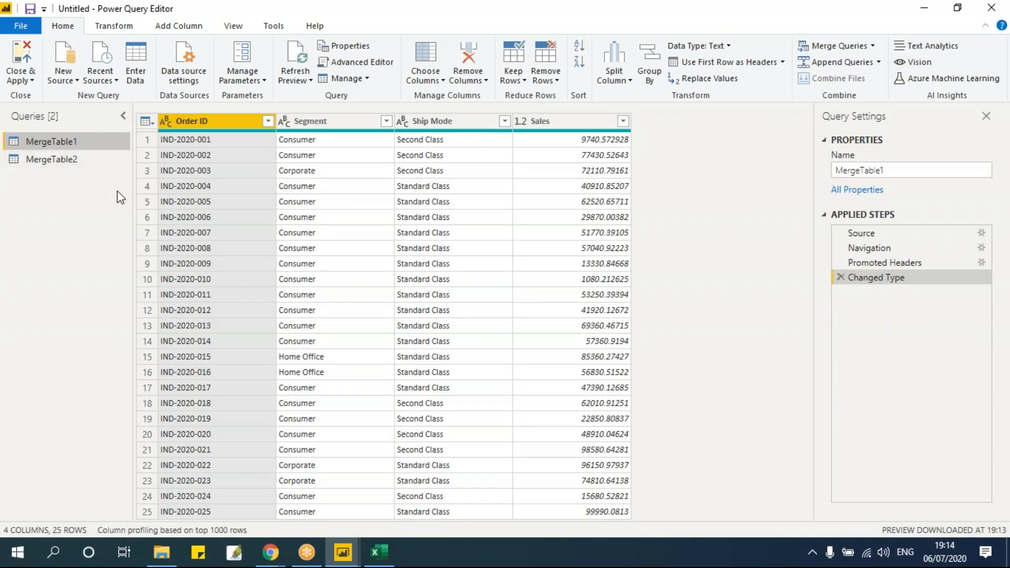
{"action": "left_click", "coordinate": [79, 160]}
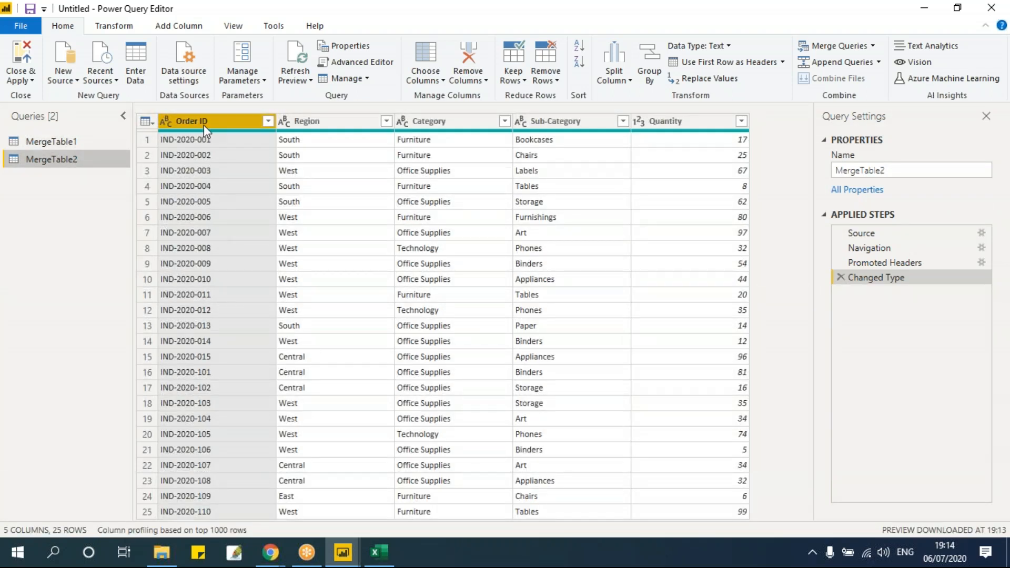
{"action": "left_click", "coordinate": [90, 142]}
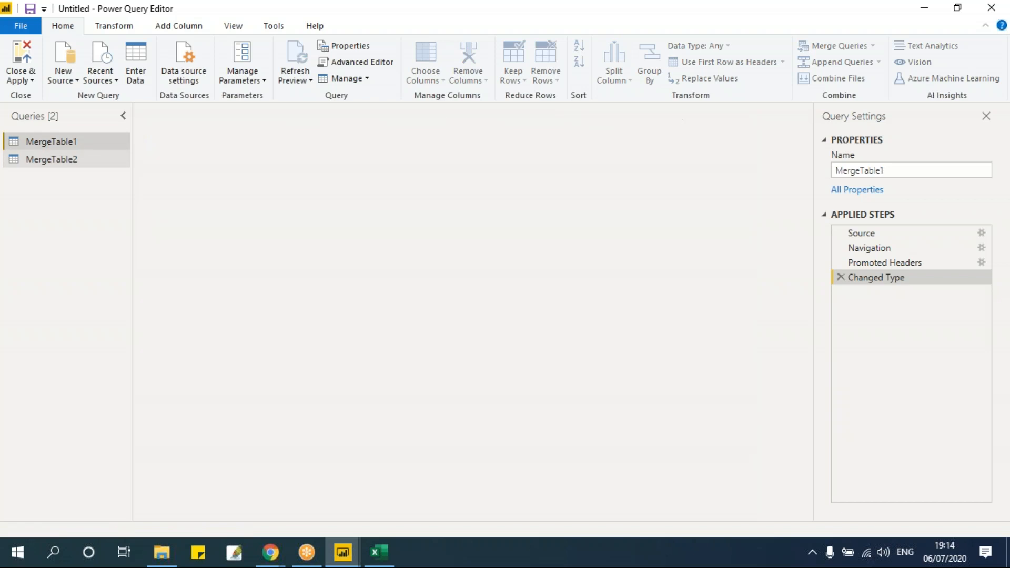
{"action": "left_click", "coordinate": [87, 159]}
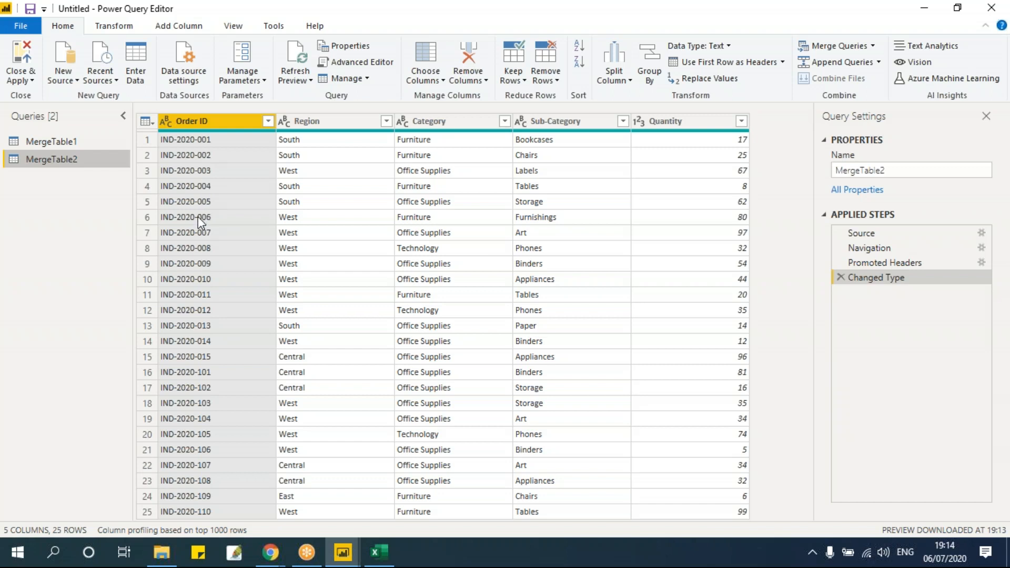
- Check which Order IDs match between the MergeTable1 and MergeTable2 queries, inspecting MergeTable2's rows 15 and 25
{"action": "left_click", "coordinate": [84, 146]}
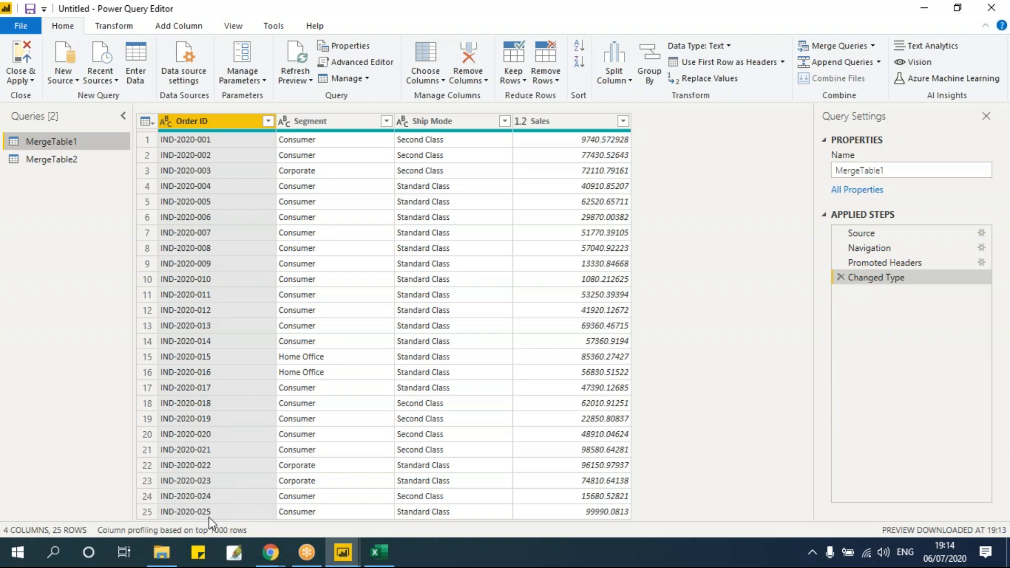
{"action": "left_click", "coordinate": [74, 164]}
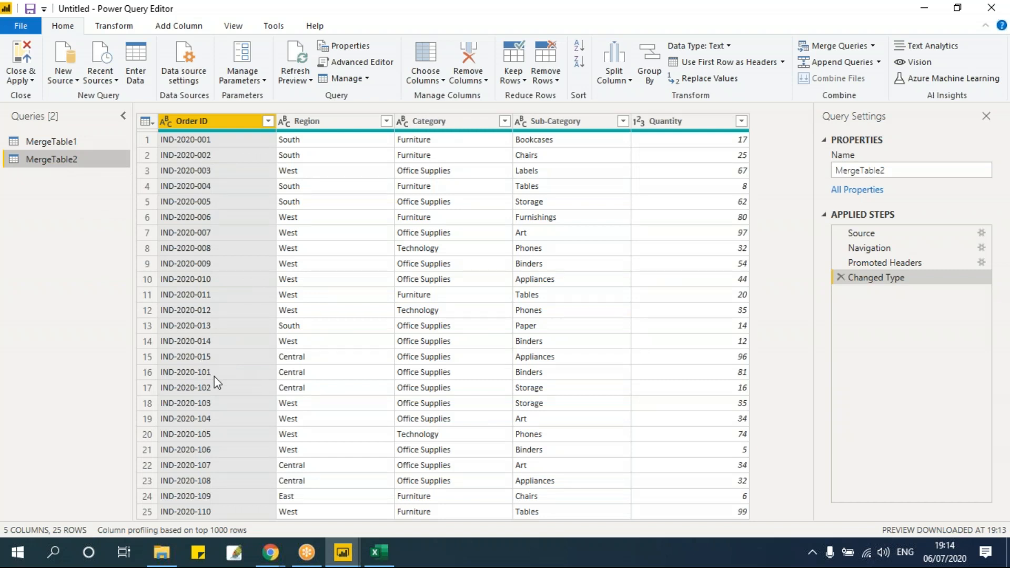
{"action": "left_click", "coordinate": [225, 511]}
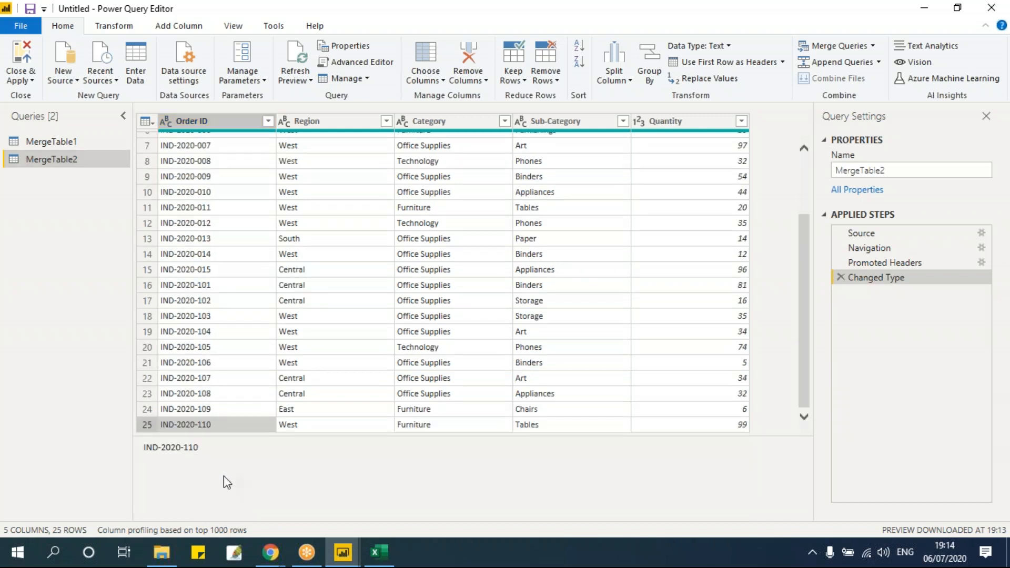
{"action": "scroll", "coordinate": [246, 356], "scroll_direction": "up", "scroll_amount": 2}
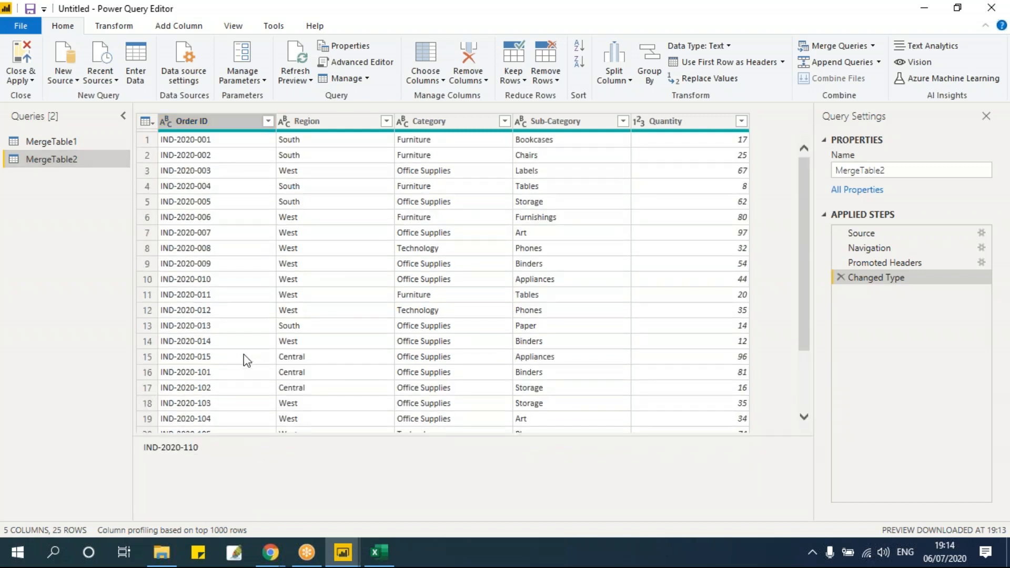
{"action": "left_click", "coordinate": [71, 141]}
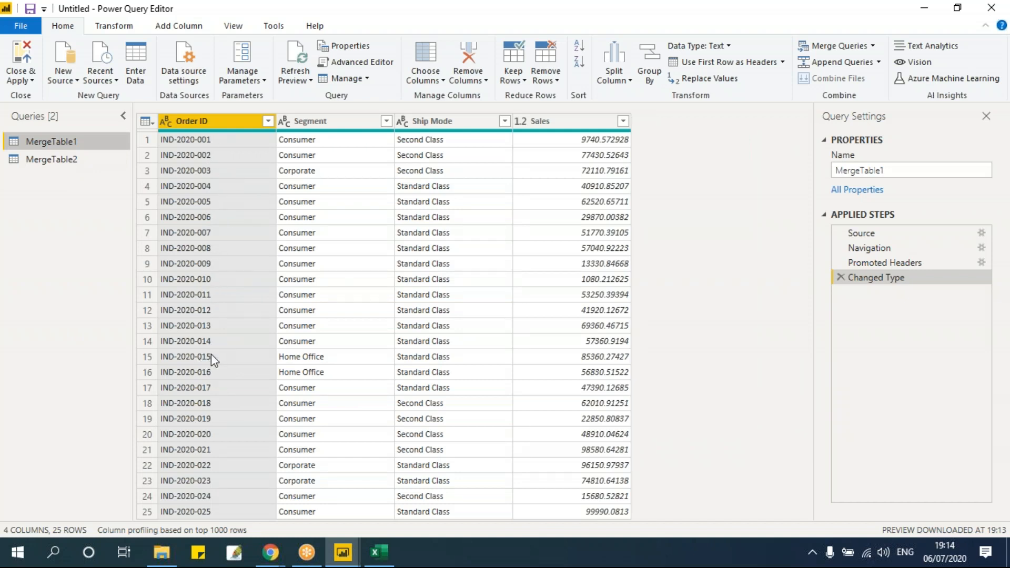
{"action": "left_click", "coordinate": [78, 160]}
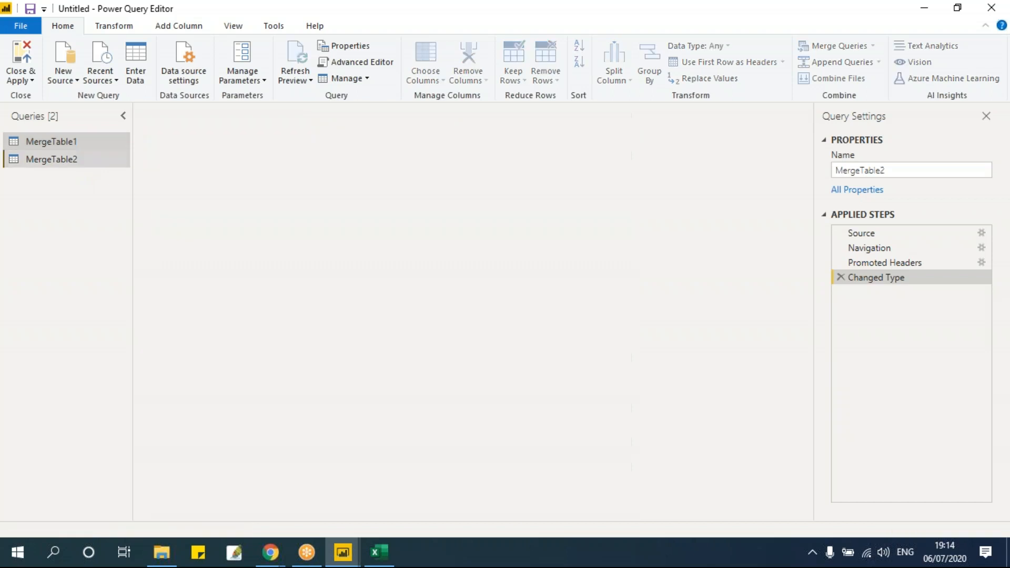
{"action": "left_click", "coordinate": [220, 360]}
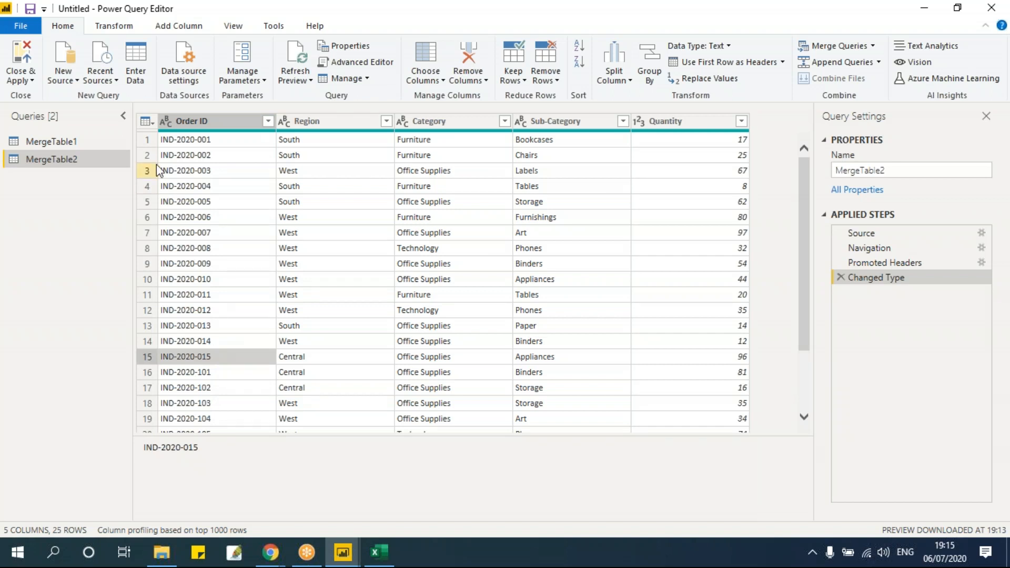
{"action": "left_click", "coordinate": [77, 140]}
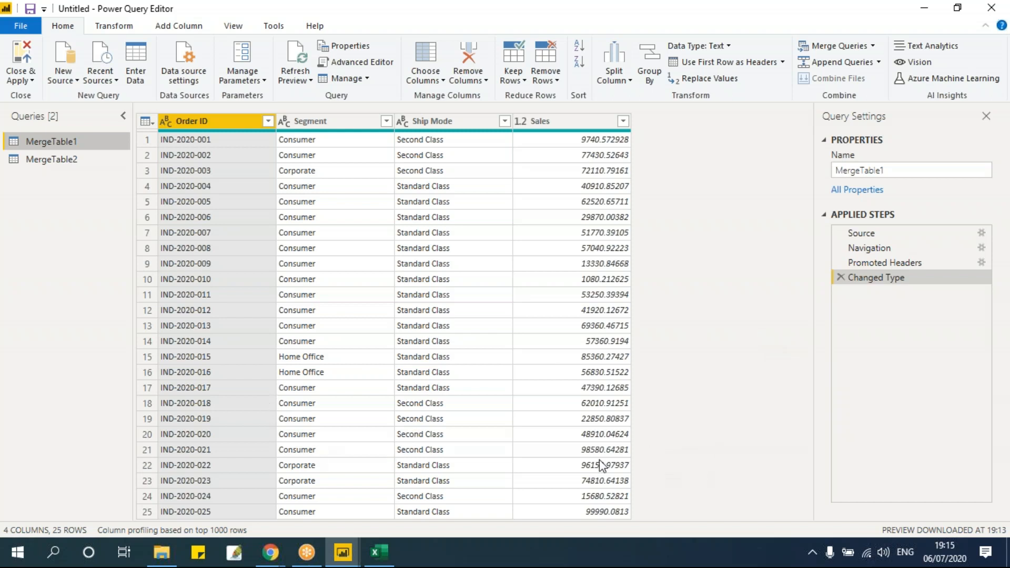
{"action": "left_click", "coordinate": [872, 46]}
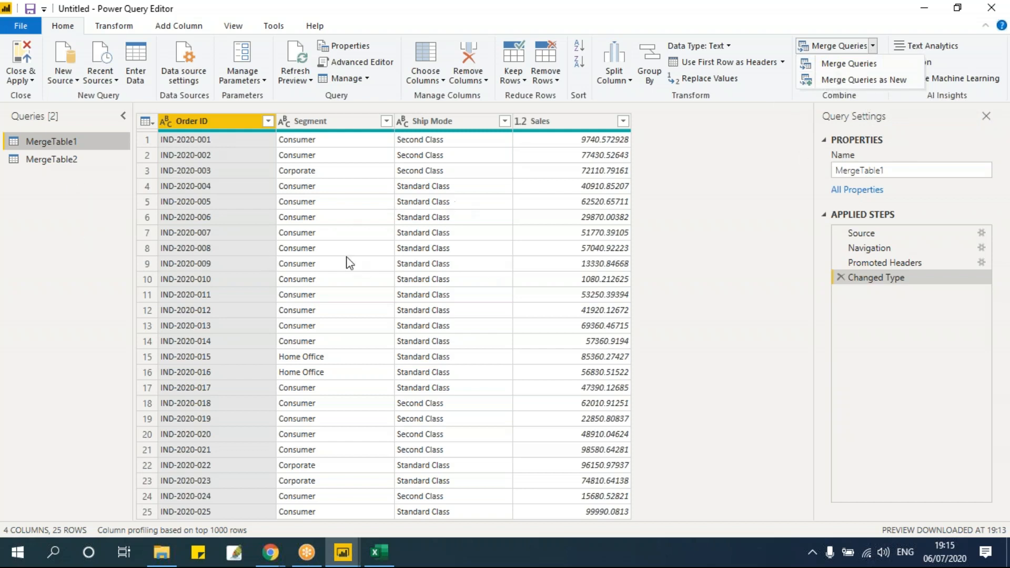
{"action": "left_click", "coordinate": [855, 65]}
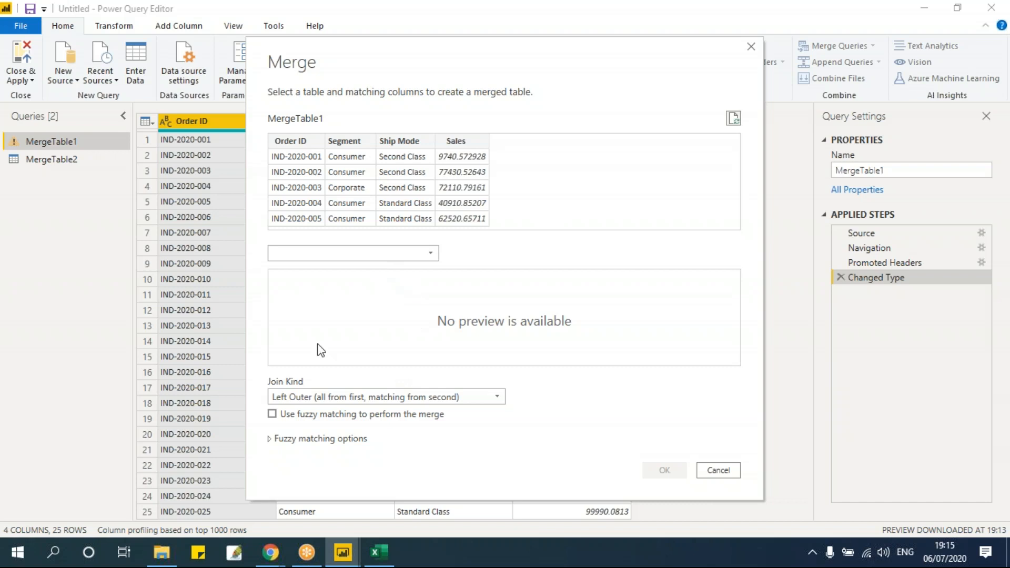
{"action": "left_click", "coordinate": [730, 471]}
- Start merging queries as a new query, with MergeTable1 as the first table
{"action": "left_click", "coordinate": [874, 46]}
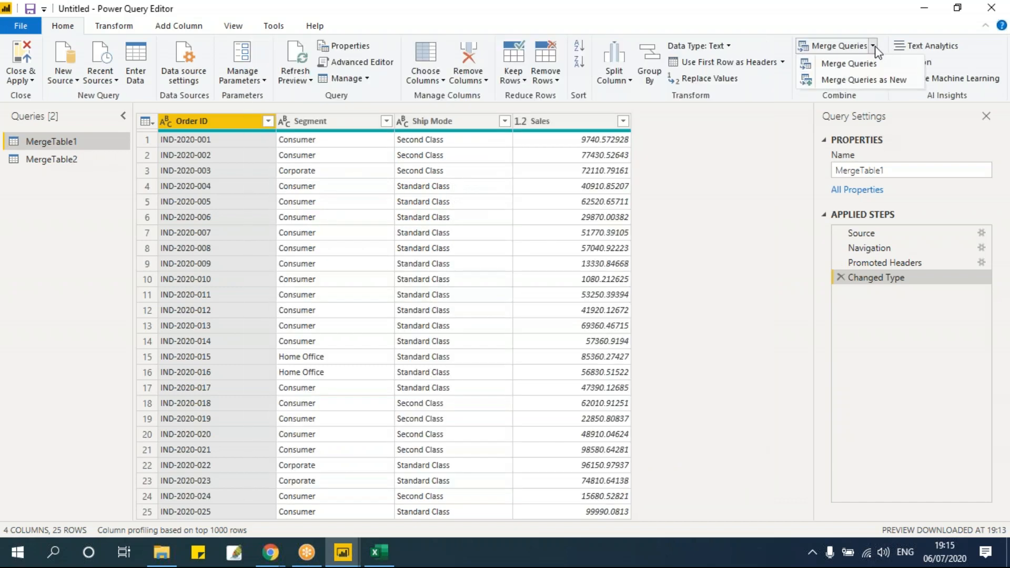
{"action": "left_click", "coordinate": [874, 81]}
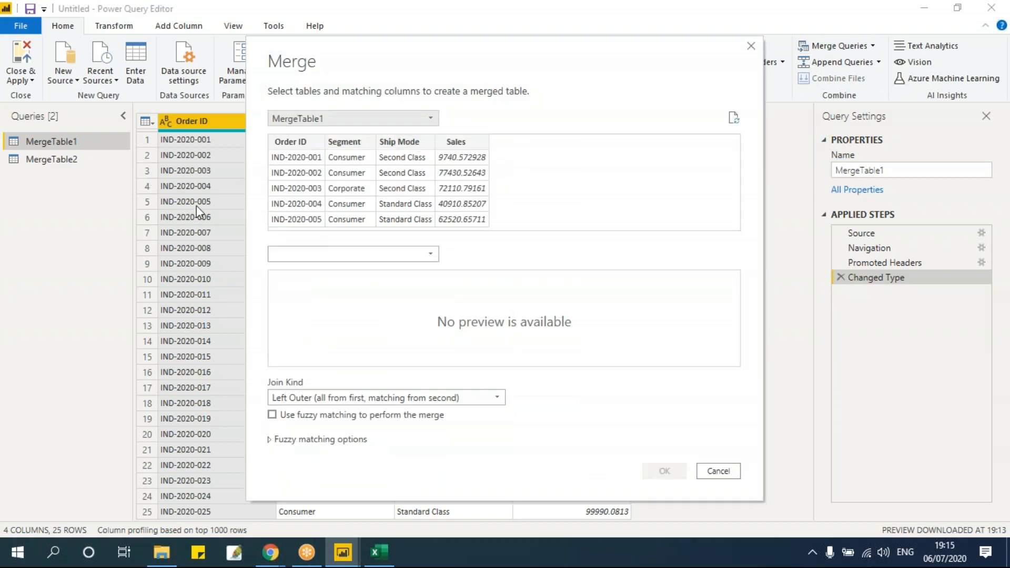
{"action": "left_click_drag", "start_coordinate": [427, 57], "coordinate": [353, 50]}
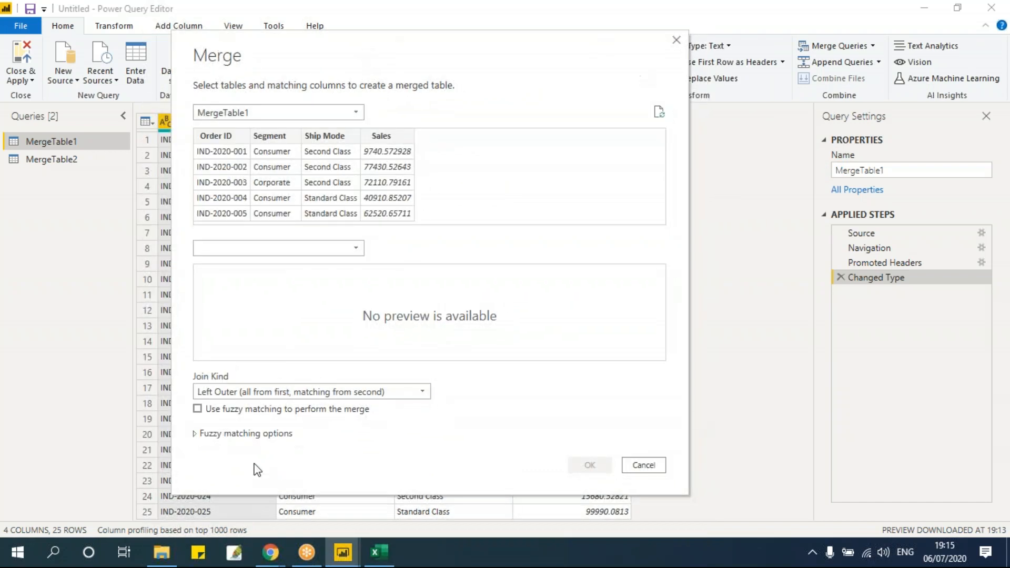
{"action": "left_click", "coordinate": [246, 113]}
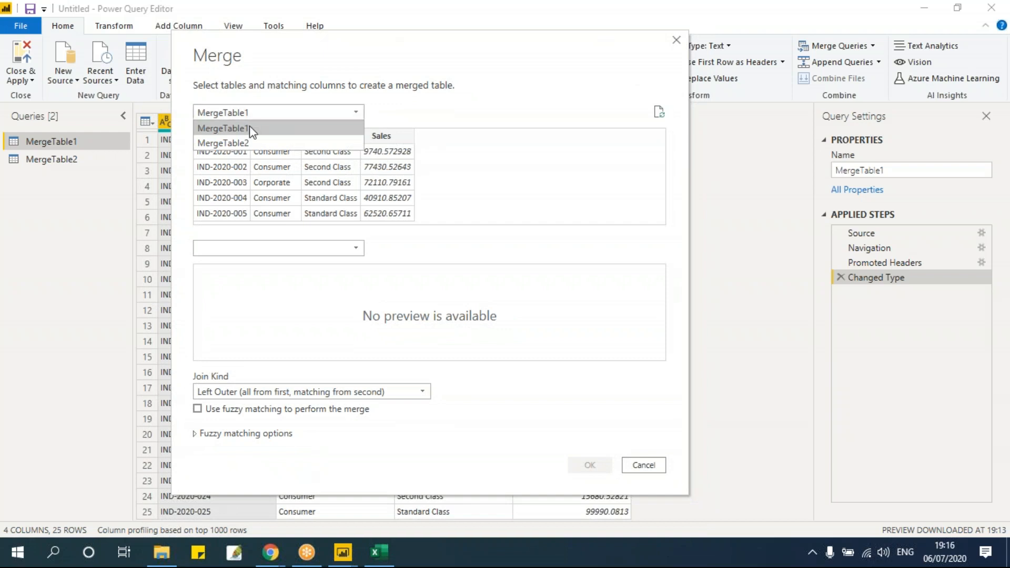
{"action": "left_click", "coordinate": [245, 127]}
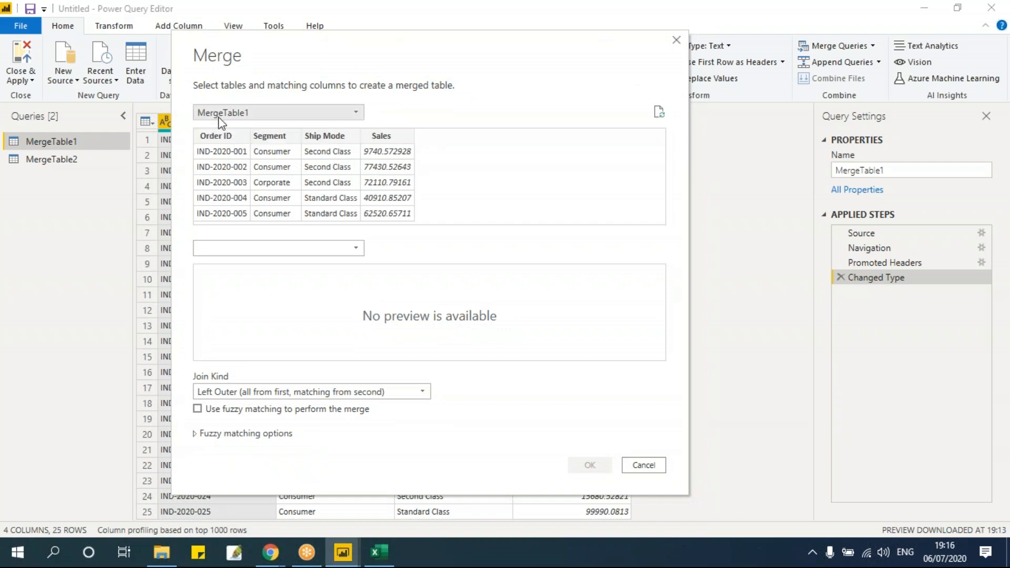
{"action": "left_click", "coordinate": [252, 113]}
{"action": "left_click", "coordinate": [247, 128]}
{"action": "left_click", "coordinate": [304, 113]}
{"action": "left_click", "coordinate": [257, 142]}
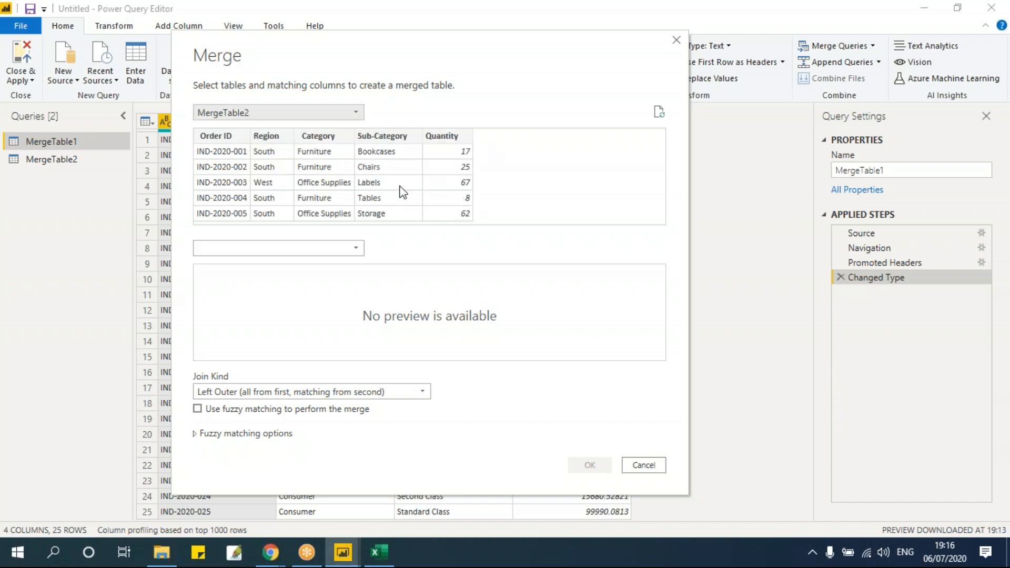
{"action": "left_click", "coordinate": [309, 113]}
{"action": "left_click", "coordinate": [303, 129]}
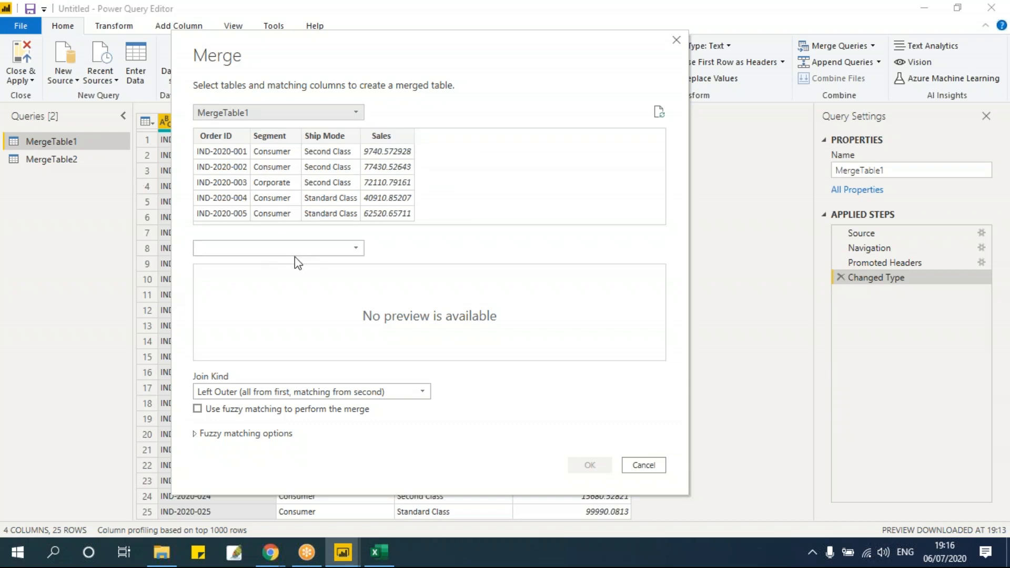
- Choose MergeTable2 as the second table of the merge and match both tables on their Order ID columns
{"action": "left_click", "coordinate": [282, 250]}
{"action": "left_click", "coordinate": [276, 279]}
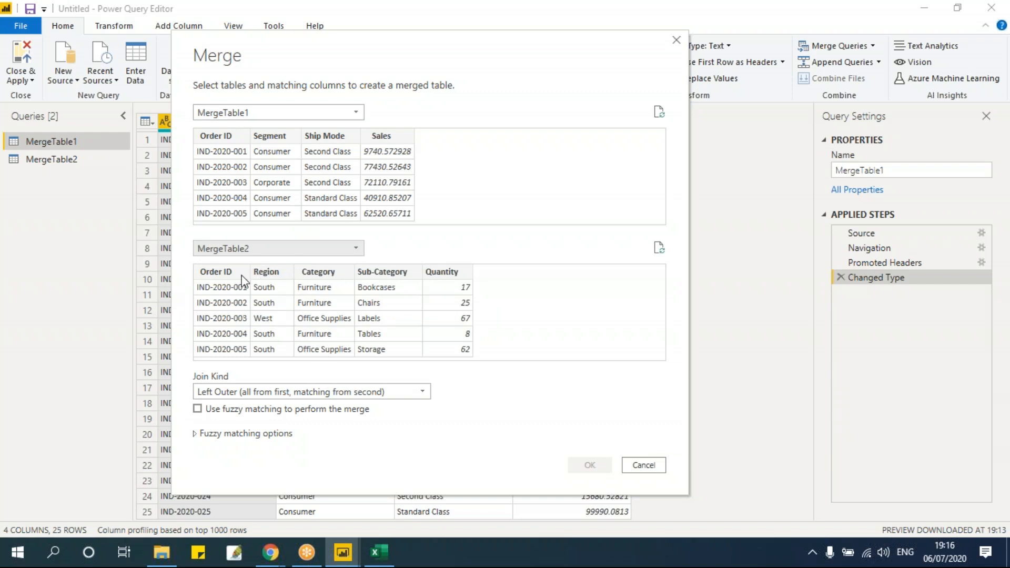
{"action": "left_click", "coordinate": [225, 138]}
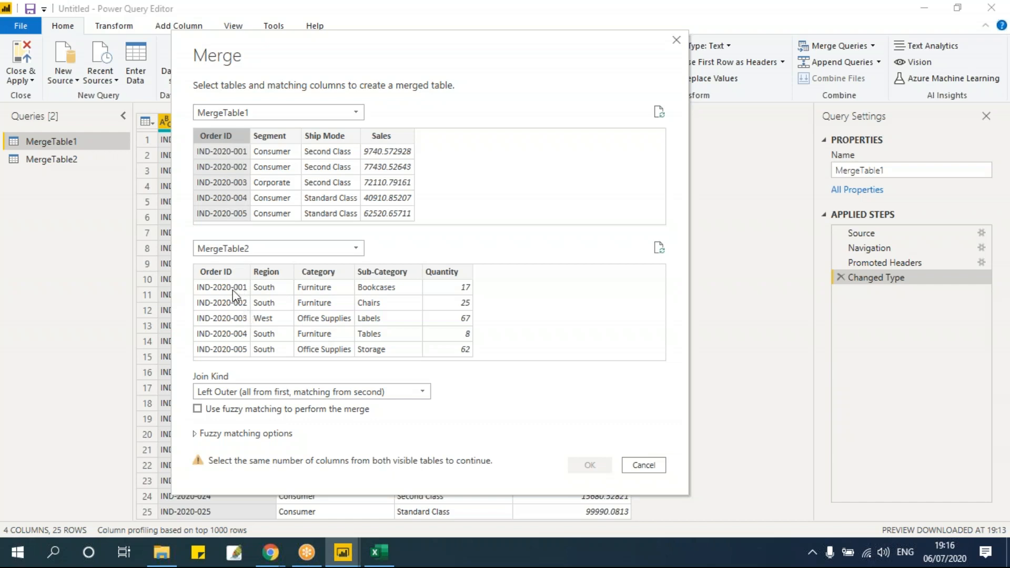
{"action": "left_click", "coordinate": [228, 273]}
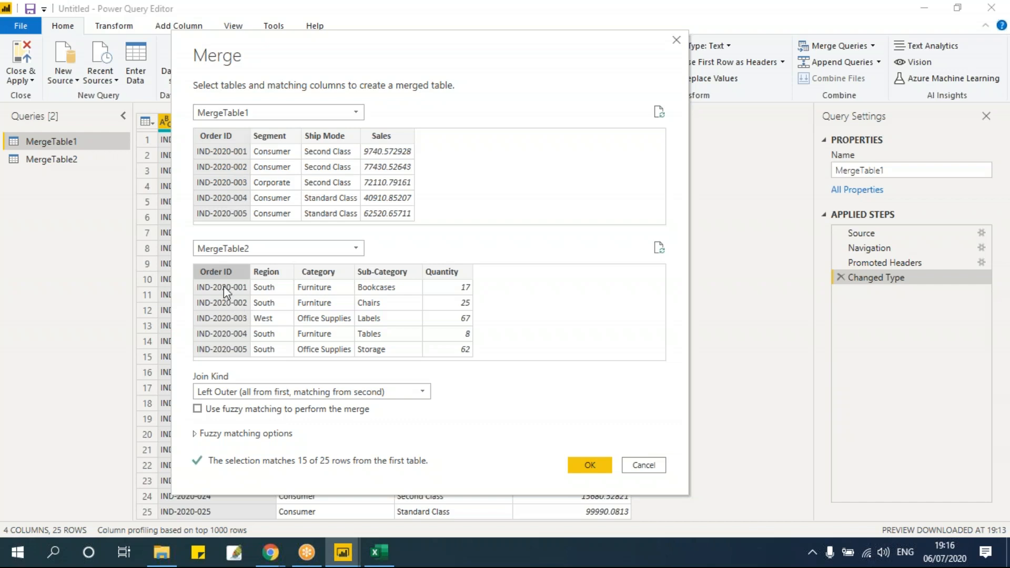
- Set the join kind to Inner (only matching rows) and create the merged query
{"action": "left_click_drag", "start_coordinate": [413, 55], "coordinate": [398, 40]}
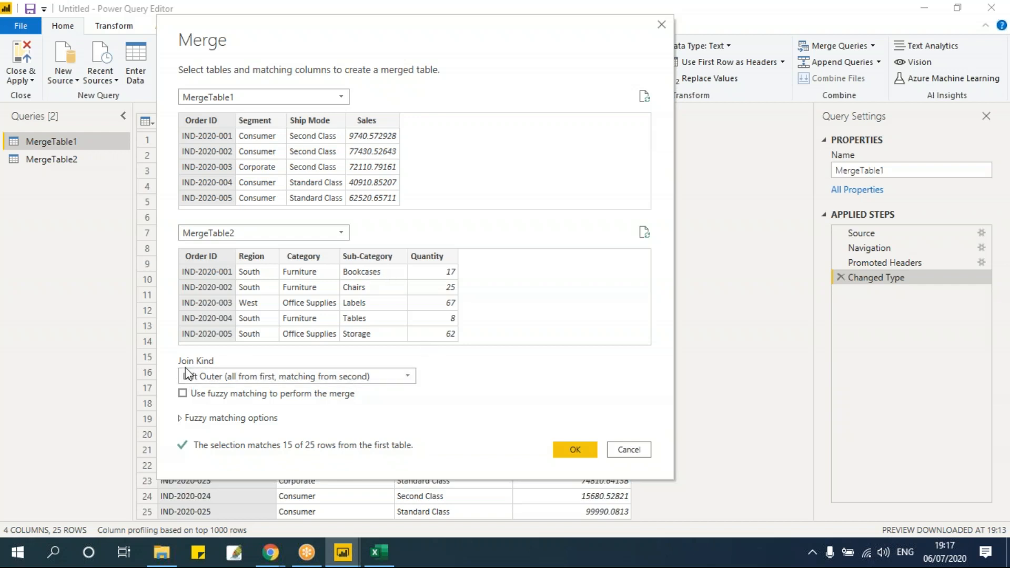
{"action": "left_click", "coordinate": [288, 379]}
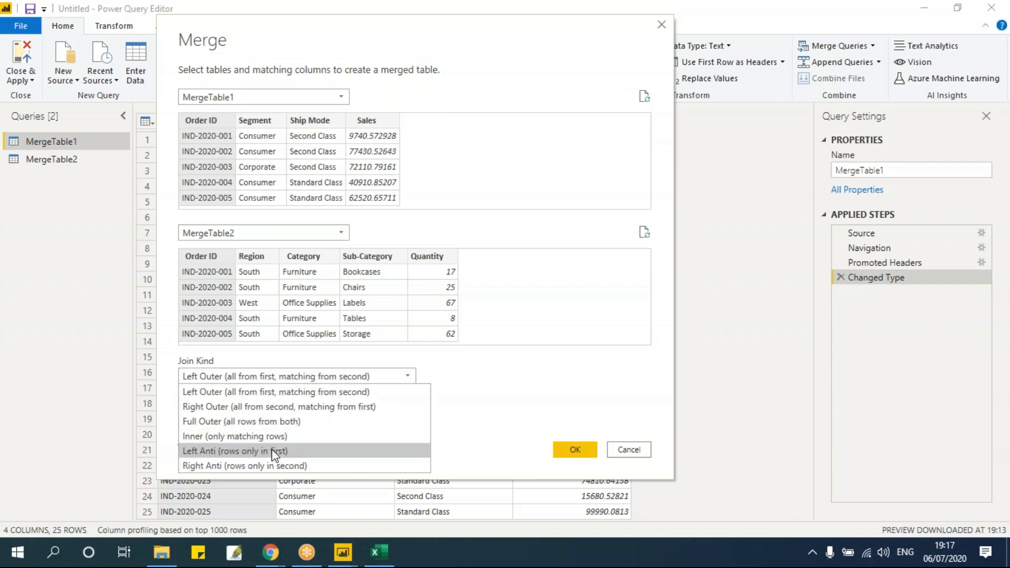
{"action": "left_click", "coordinate": [520, 312]}
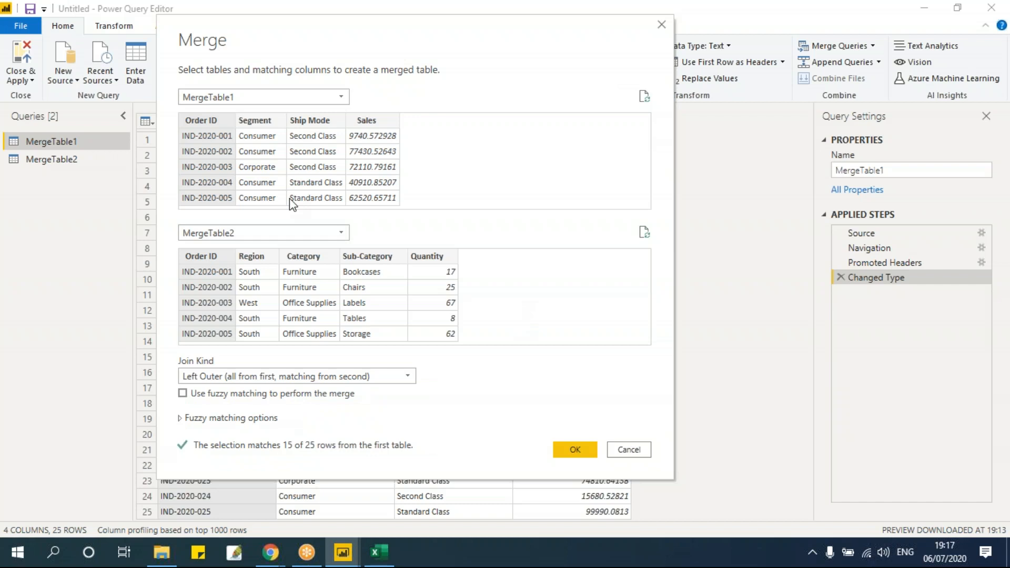
{"action": "left_click", "coordinate": [280, 379]}
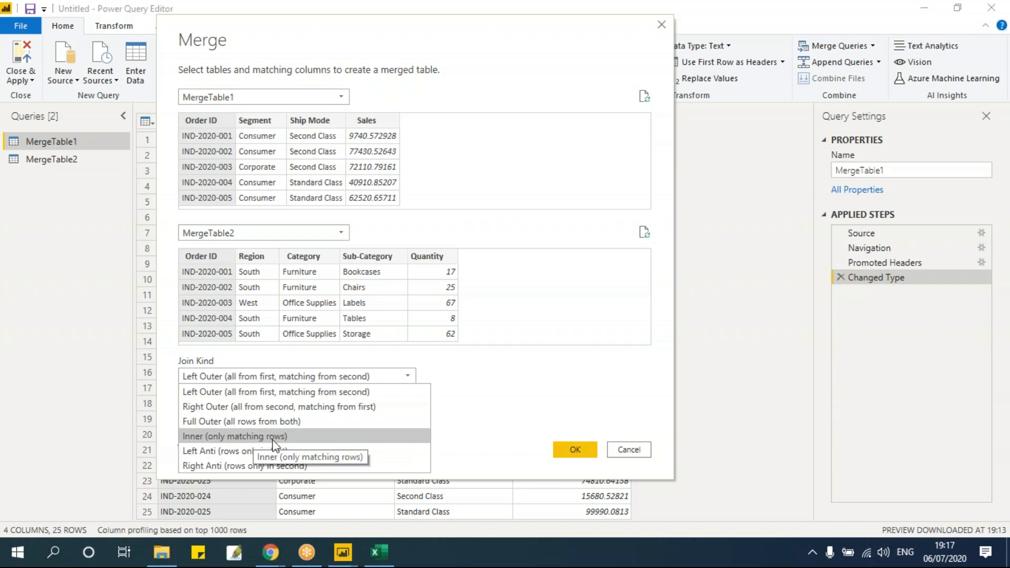
{"action": "left_click", "coordinate": [257, 437]}
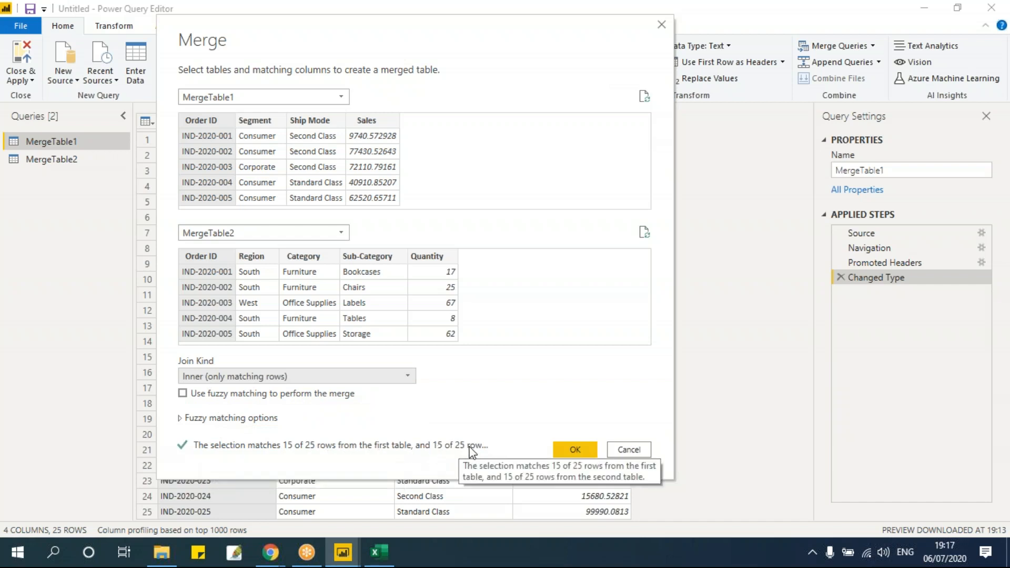
{"action": "left_click", "coordinate": [576, 449]}
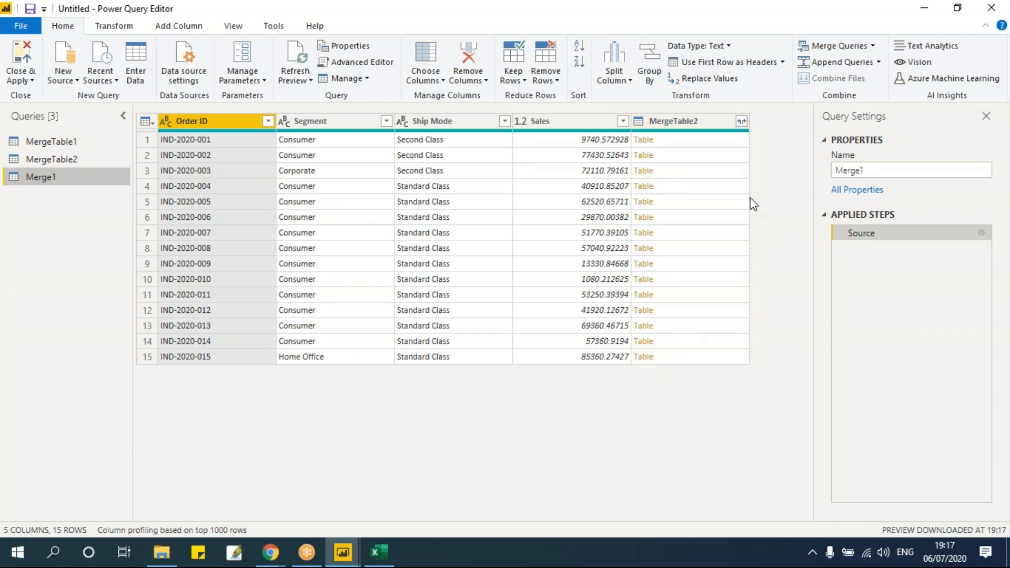
- Expand the merged query's MergeTable2 column into all its fields, keeping the original column name as prefix, and review the resulting columns
{"action": "left_click", "coordinate": [742, 122]}
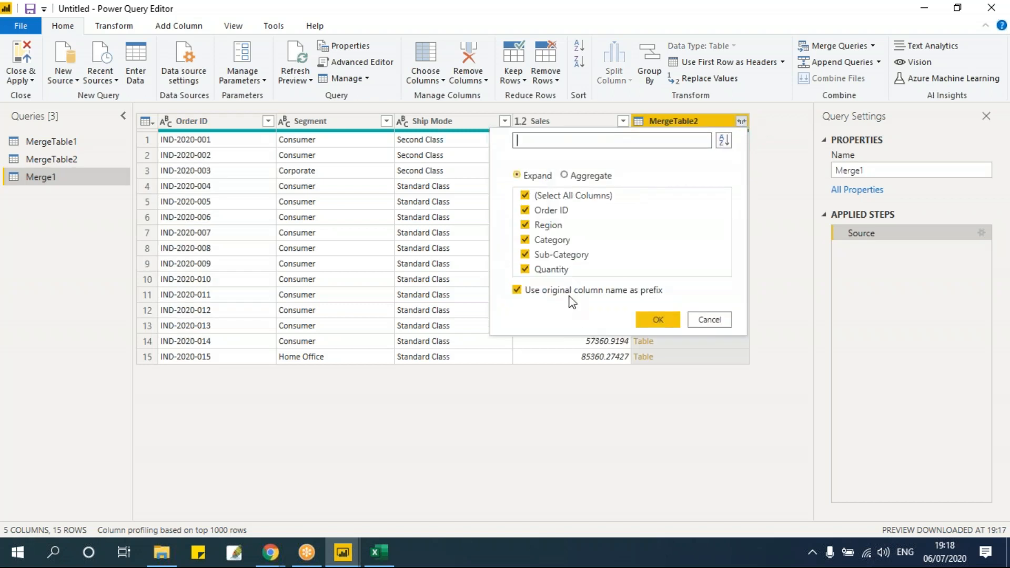
{"action": "left_click", "coordinate": [656, 319]}
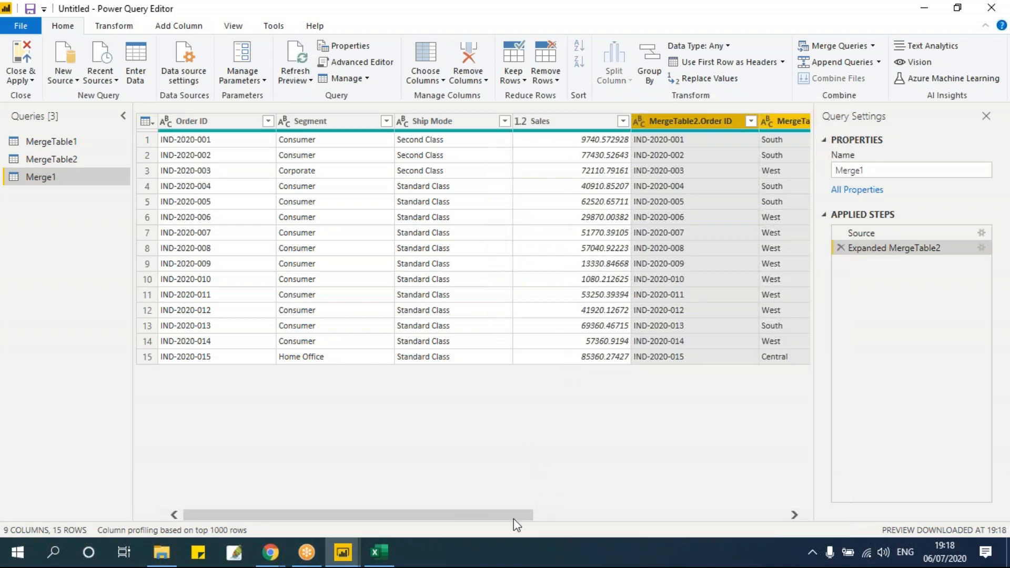
{"action": "left_click_drag", "start_coordinate": [510, 516], "coordinate": [369, 527]}
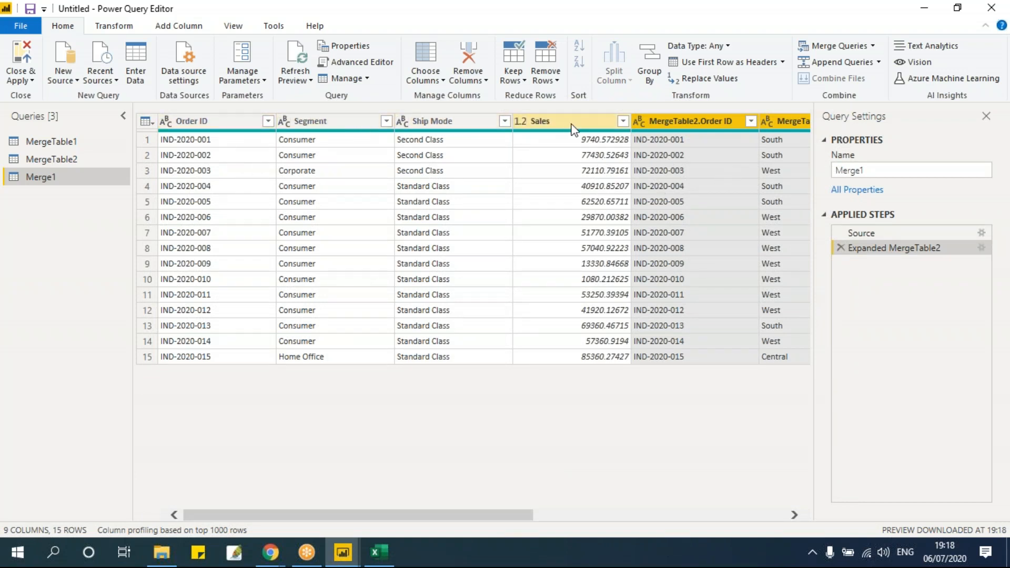
{"action": "left_click_drag", "start_coordinate": [516, 513], "coordinate": [803, 532]}
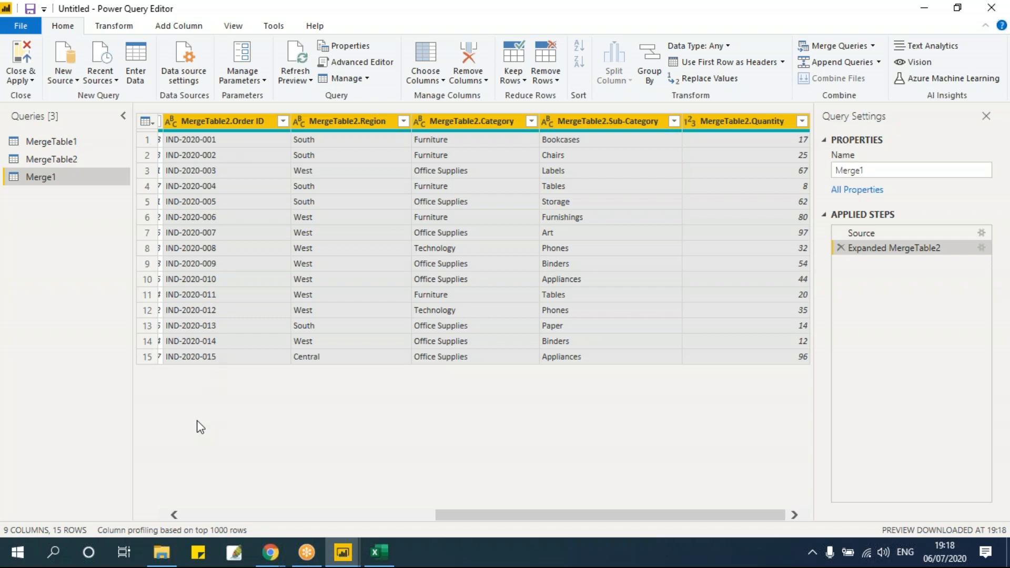
- Start another merge as a new query, pairing MergeTable1 with MergeTable2 and matching them on Order ID
{"action": "left_click", "coordinate": [873, 46]}
{"action": "left_click", "coordinate": [860, 80]}
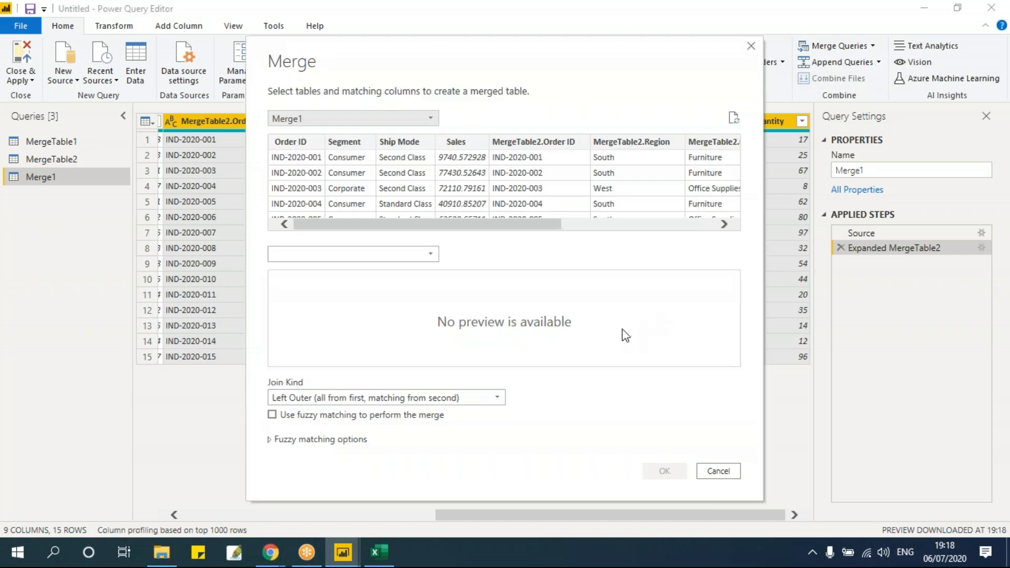
{"action": "left_click", "coordinate": [321, 122]}
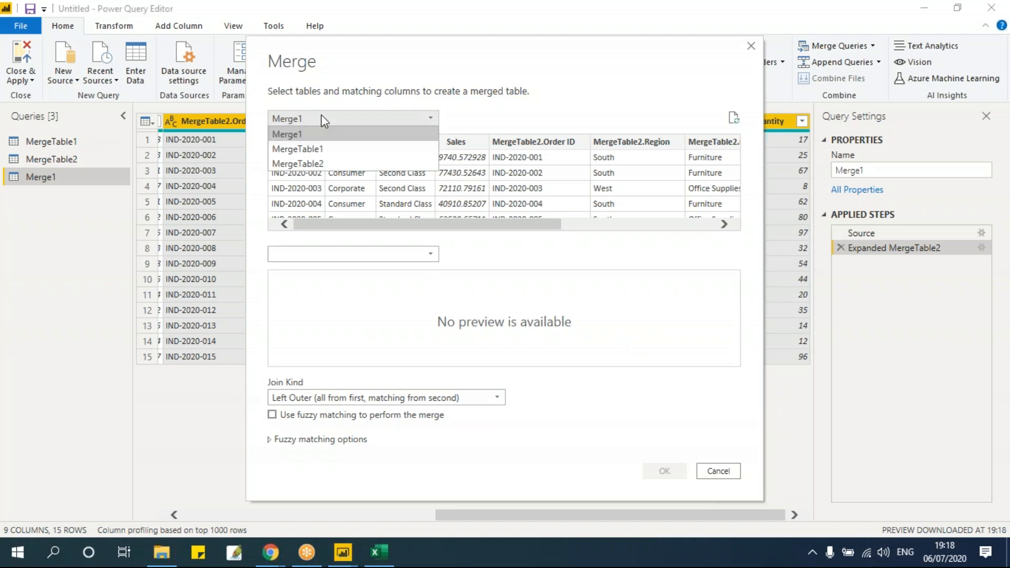
{"action": "left_click", "coordinate": [321, 148]}
{"action": "left_click", "coordinate": [334, 254]}
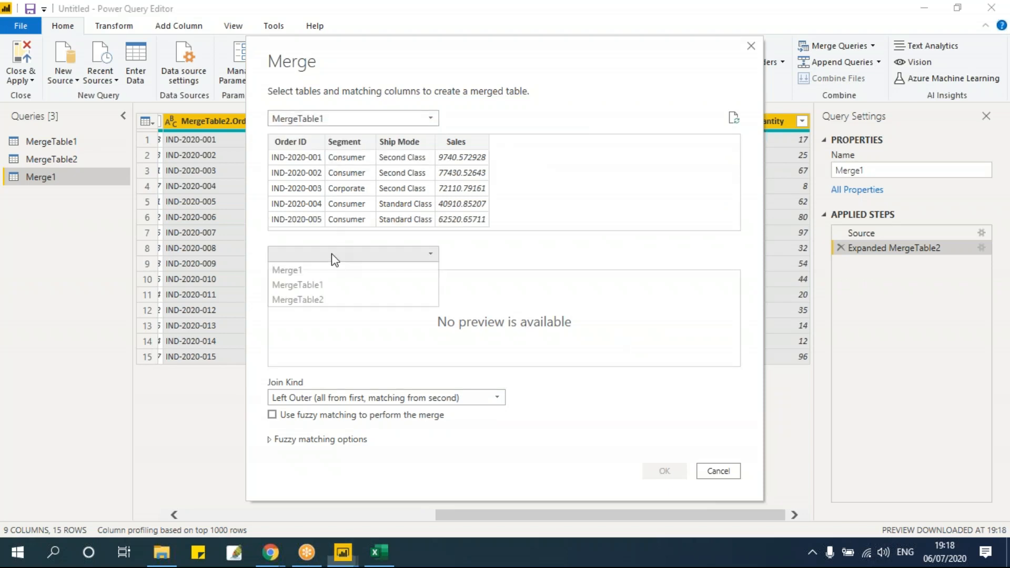
{"action": "left_click", "coordinate": [334, 298]}
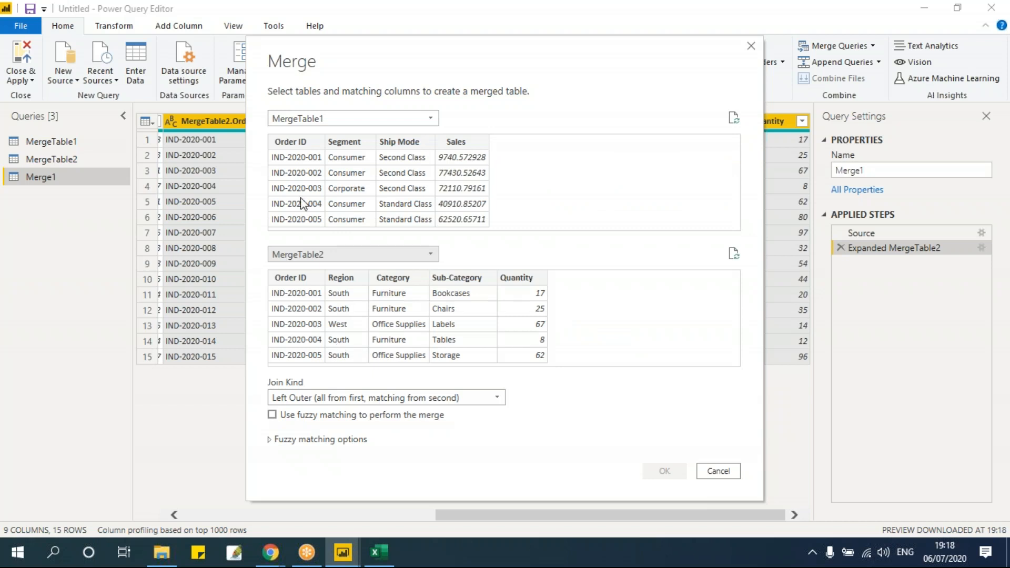
{"action": "left_click", "coordinate": [296, 143]}
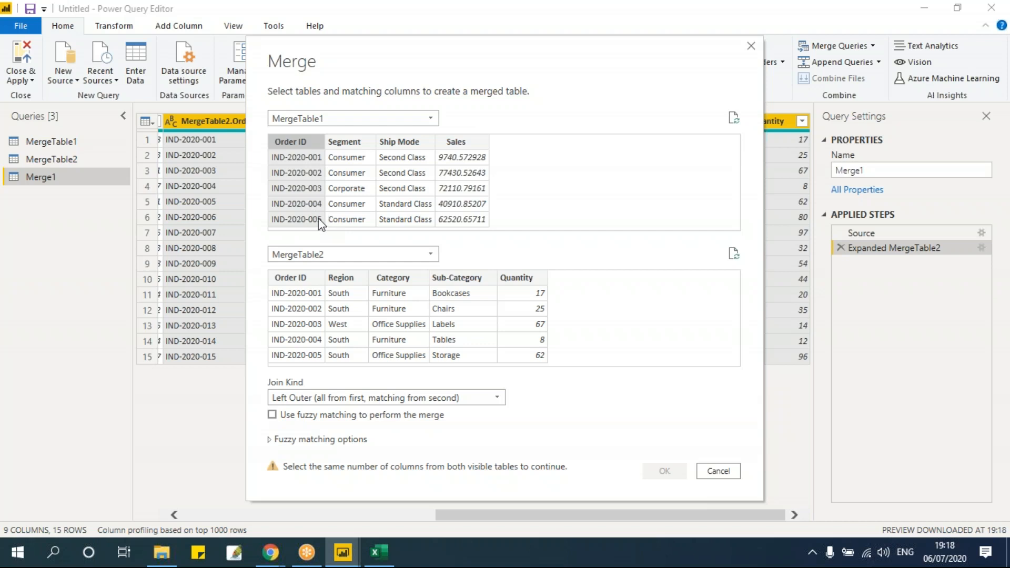
{"action": "left_click", "coordinate": [315, 280]}
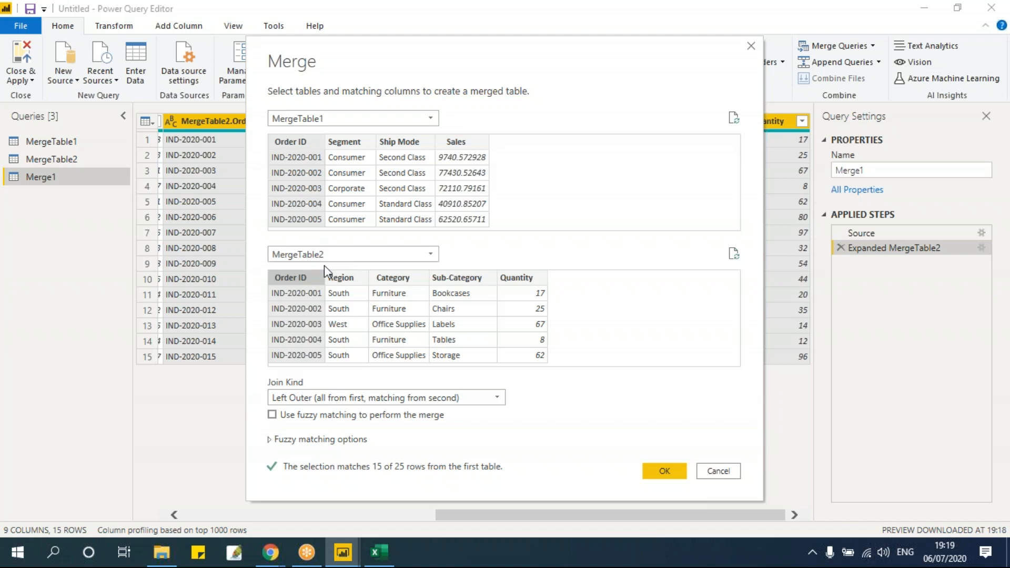
- Keep the join kind as Left Outer (all from first, matching from second) and create the second merged query
{"action": "left_click", "coordinate": [338, 398]}
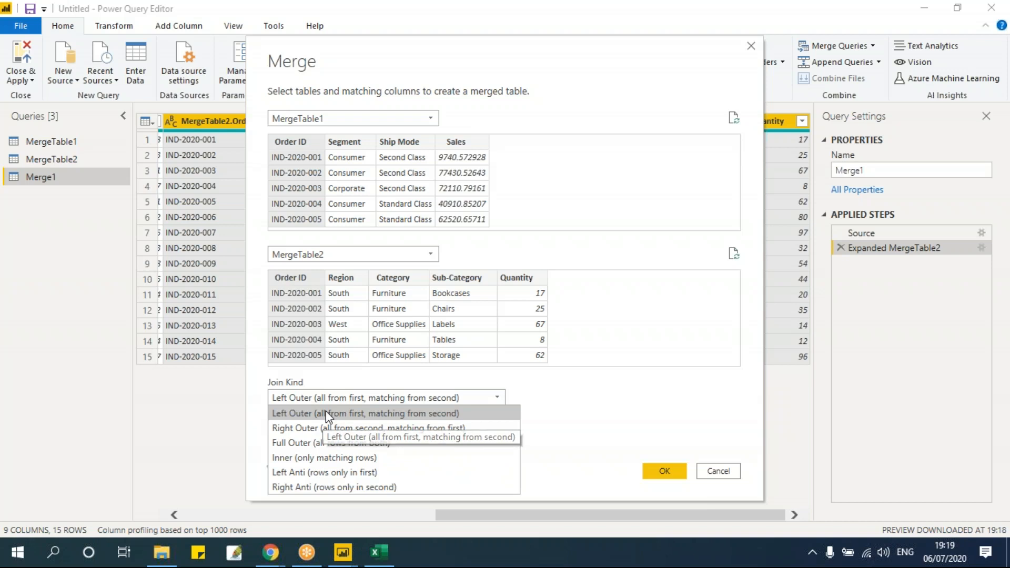
{"action": "left_click", "coordinate": [326, 413]}
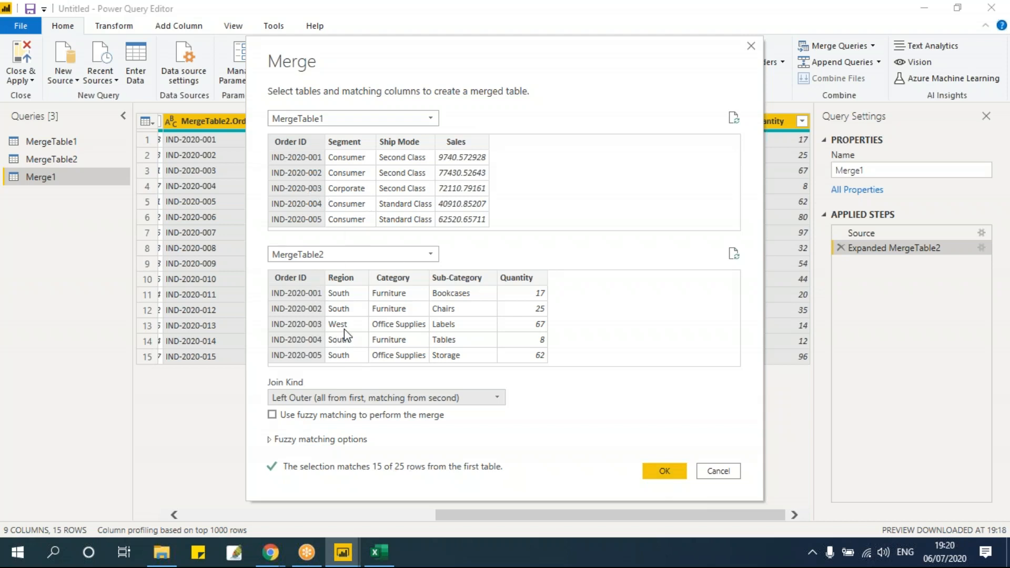
{"action": "left_click", "coordinate": [665, 471]}
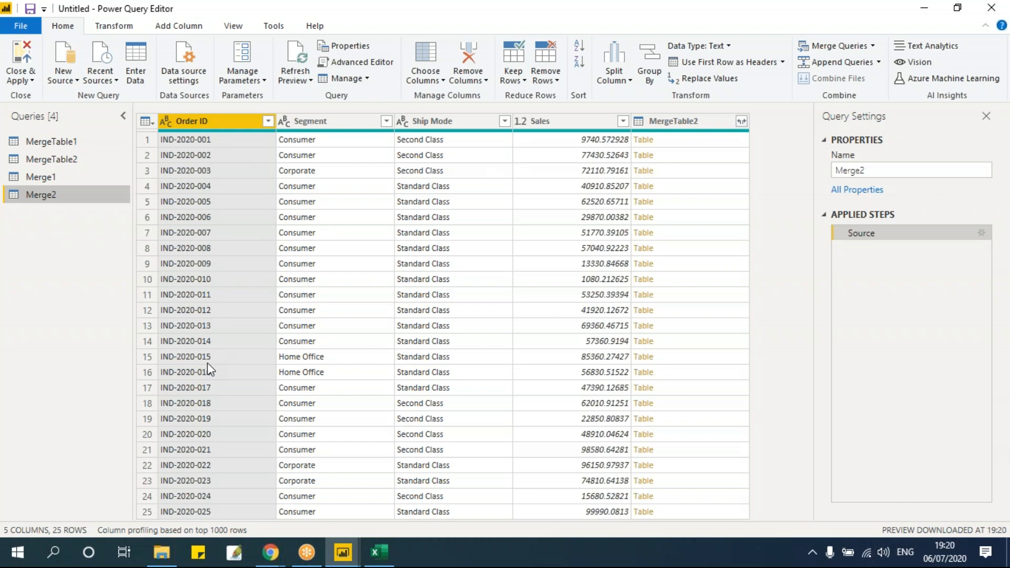
- Expand all MergeTable2 fields in the left outer merge, keeping the original column name as prefix
{"action": "left_click", "coordinate": [741, 121]}
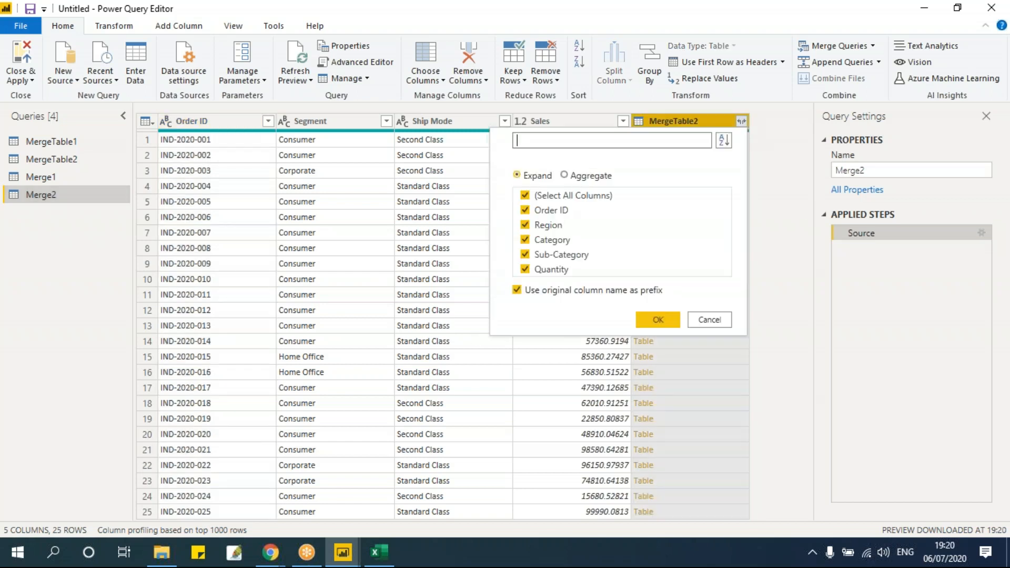
{"action": "left_click", "coordinate": [658, 319]}
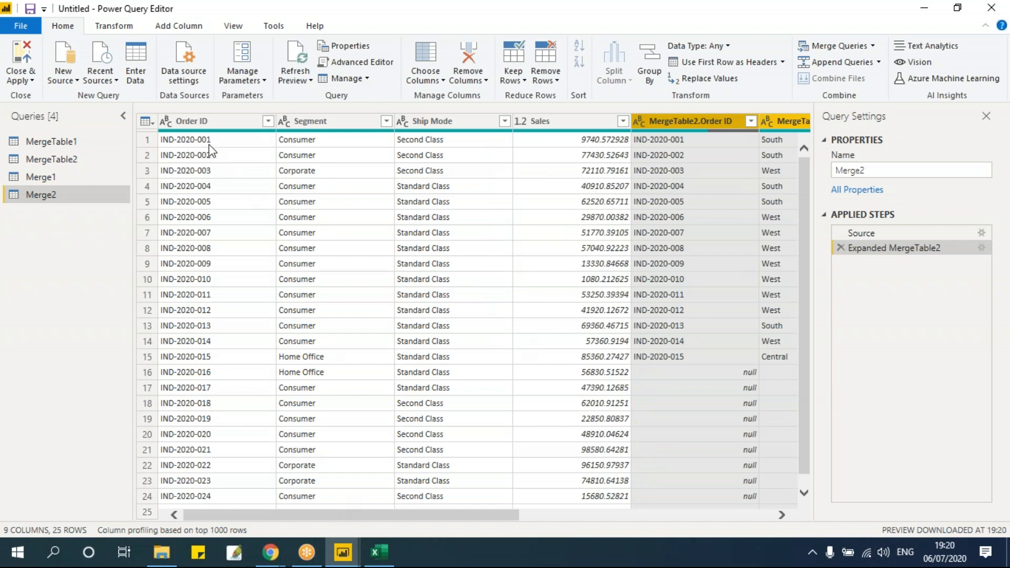
{"action": "left_click_drag", "start_coordinate": [503, 517], "coordinate": [351, 526]}
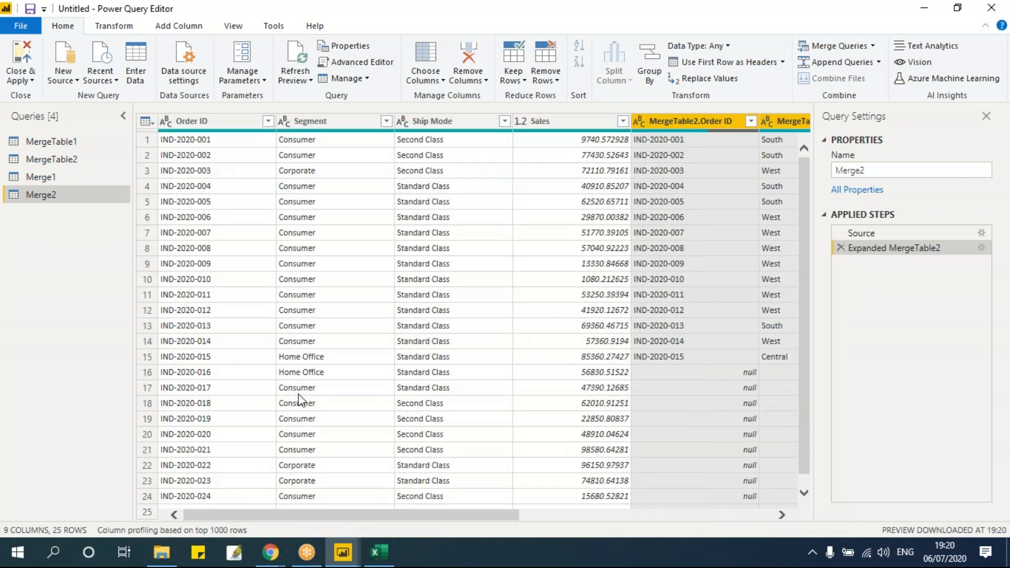
- Begin a further merge as a new query with MergeTable1 as the first table and MergeTable2 as the second
{"action": "scroll", "coordinate": [280, 402], "scroll_direction": "down", "scroll_amount": 1}
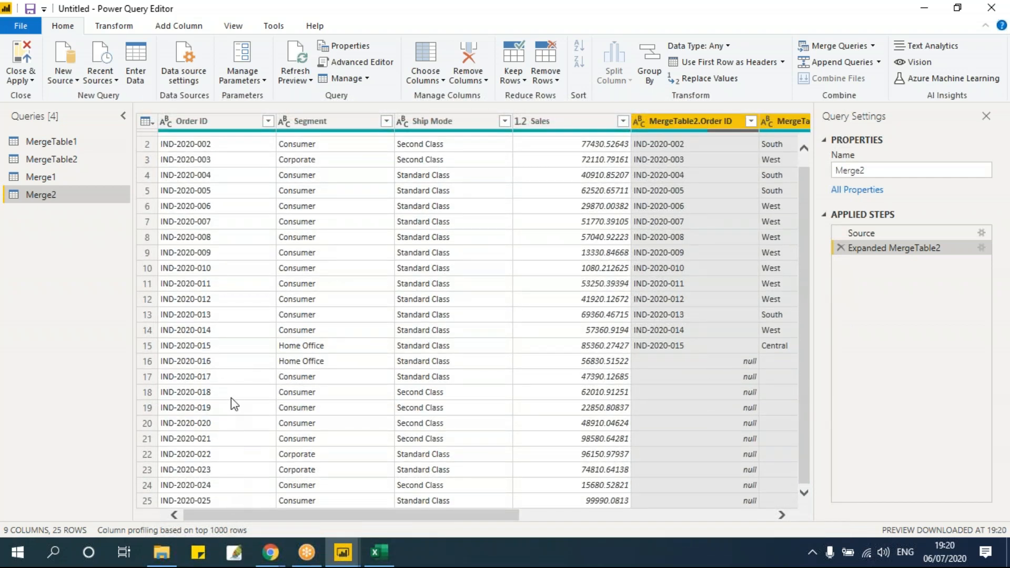
{"action": "left_click_drag", "start_coordinate": [495, 518], "coordinate": [322, 518]}
{"action": "left_click", "coordinate": [873, 47]}
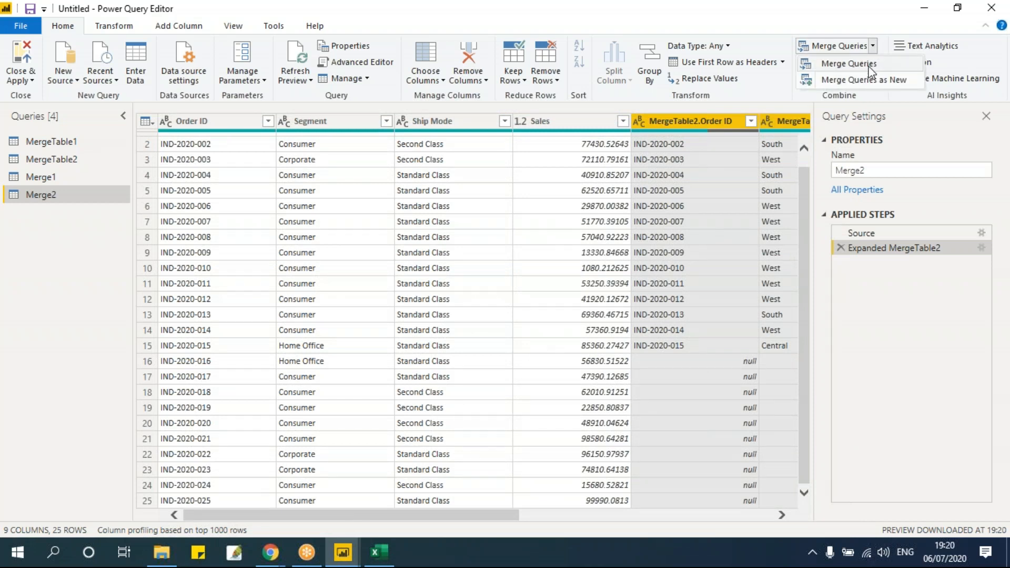
{"action": "left_click", "coordinate": [866, 82]}
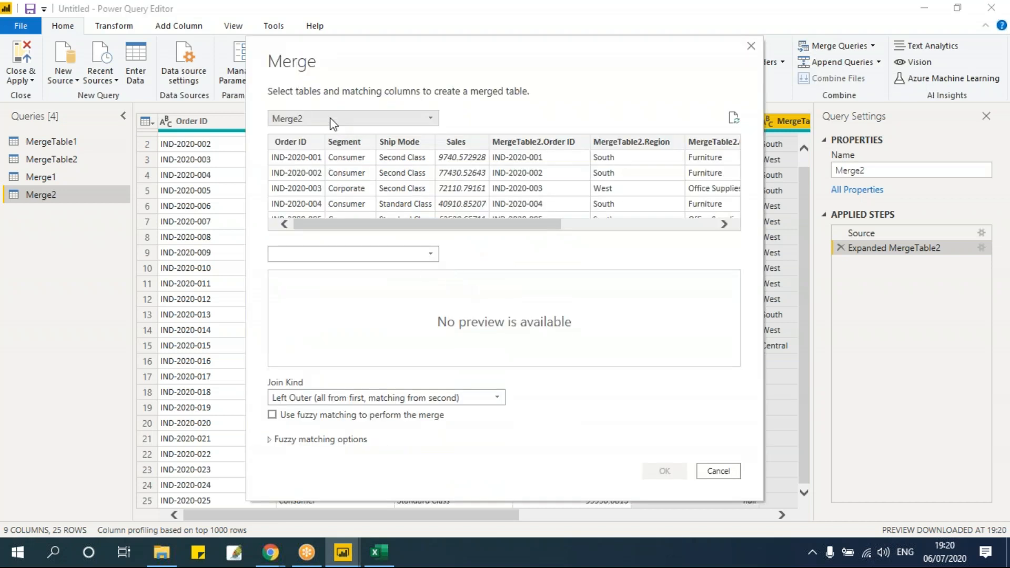
{"action": "left_click", "coordinate": [331, 119]}
{"action": "left_click", "coordinate": [333, 164]}
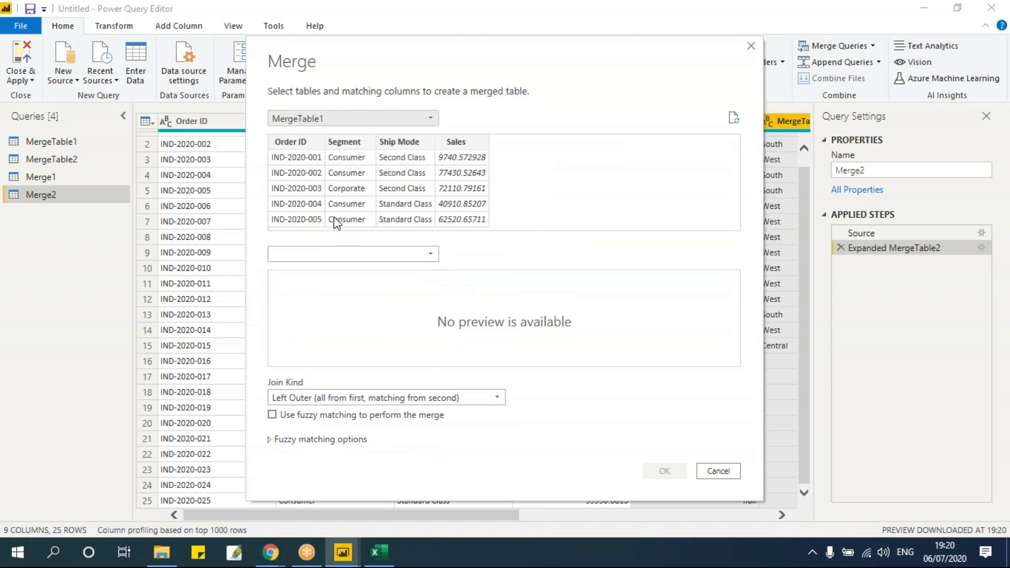
{"action": "left_click", "coordinate": [333, 254]}
{"action": "left_click", "coordinate": [336, 314]}
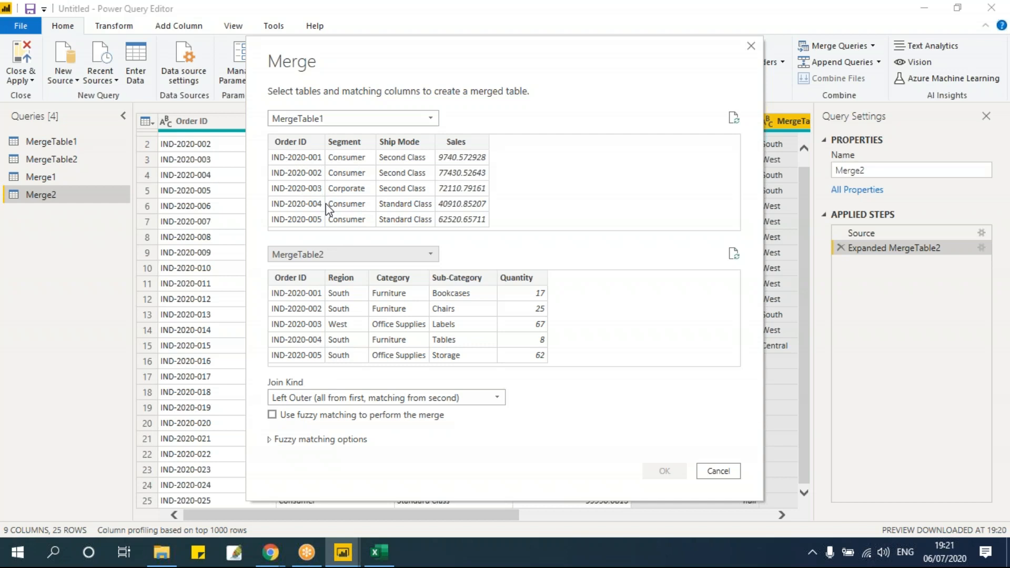
- Set the join kind to Right Outer (all from second, matching from first), match both tables on Order ID, and create the merged query
{"action": "left_click", "coordinate": [348, 396]}
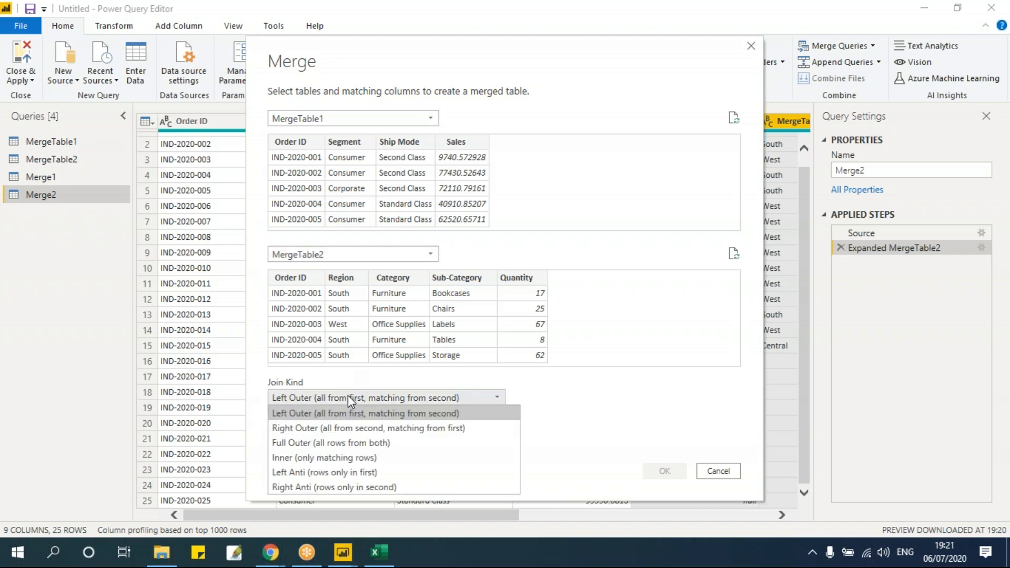
{"action": "left_click", "coordinate": [351, 429]}
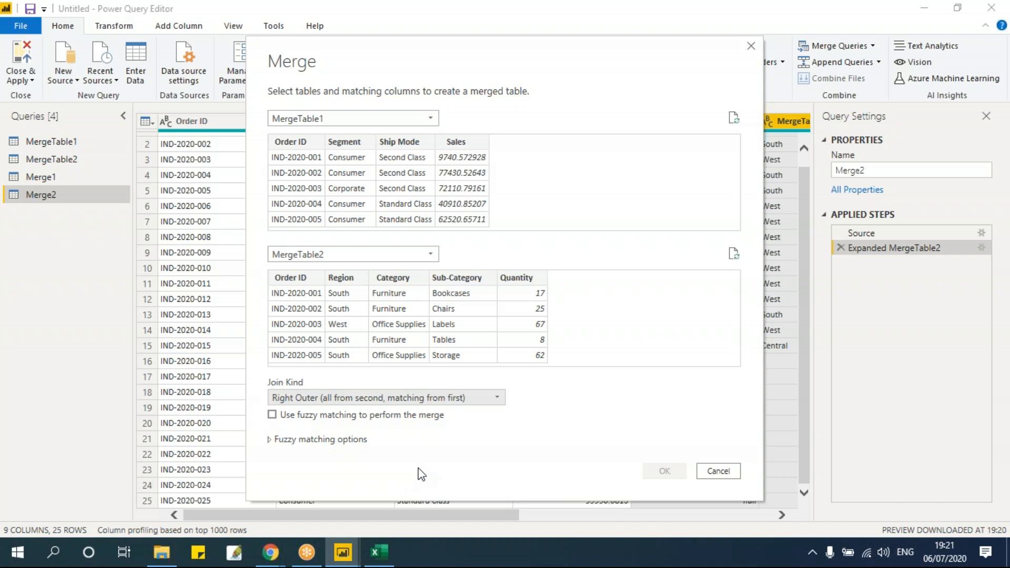
{"action": "left_click", "coordinate": [306, 279]}
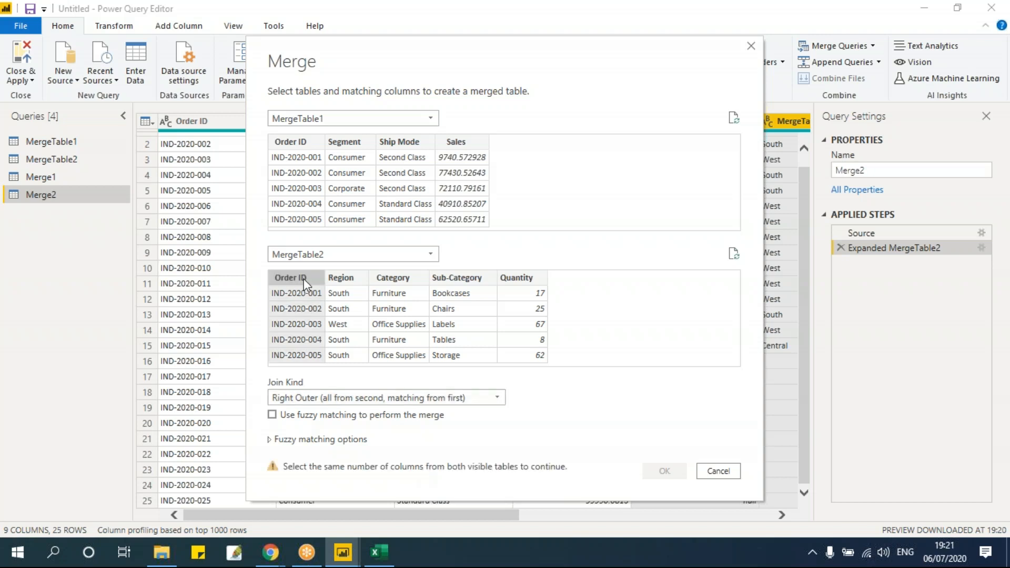
{"action": "left_click", "coordinate": [302, 143]}
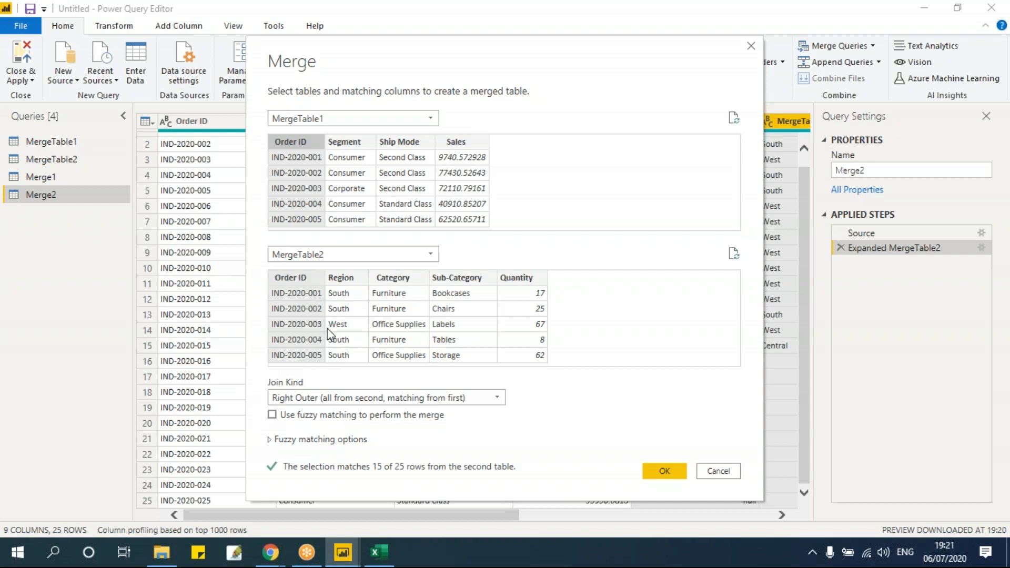
{"action": "left_click", "coordinate": [659, 473]}
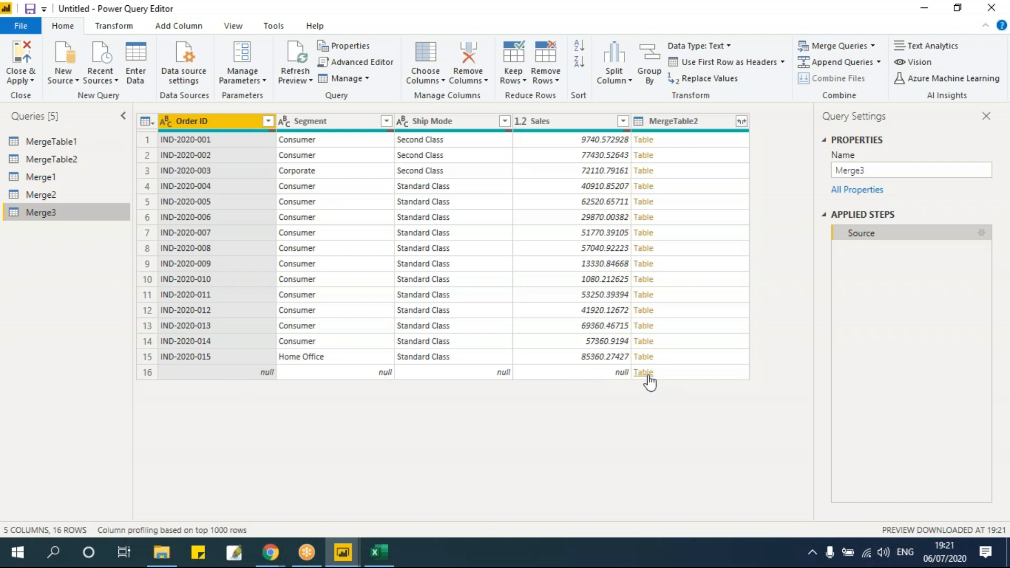
- Expand all MergeTable2 fields in the right outer merge with the original column name as prefix, and review the rows
{"action": "left_click", "coordinate": [742, 124]}
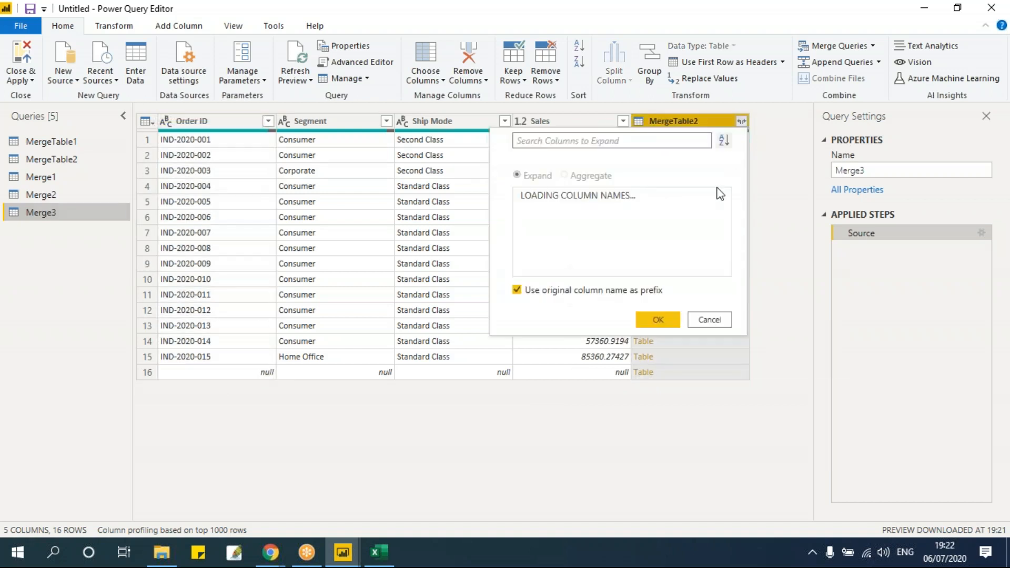
{"action": "left_click", "coordinate": [658, 320]}
{"action": "scroll", "coordinate": [658, 324], "scroll_direction": "down", "scroll_amount": 1}
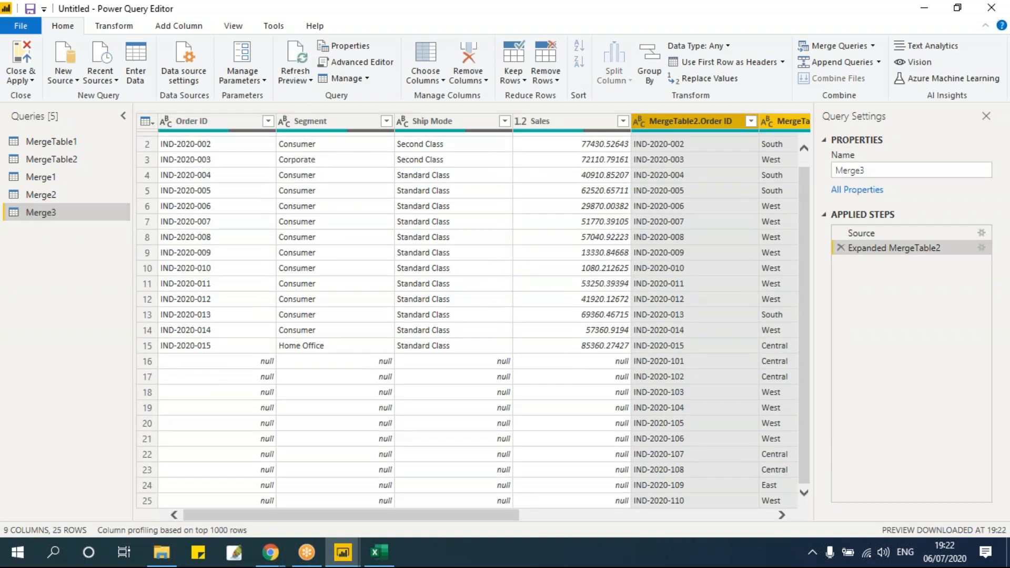
{"action": "scroll", "coordinate": [204, 152], "scroll_direction": "up", "scroll_amount": 1}
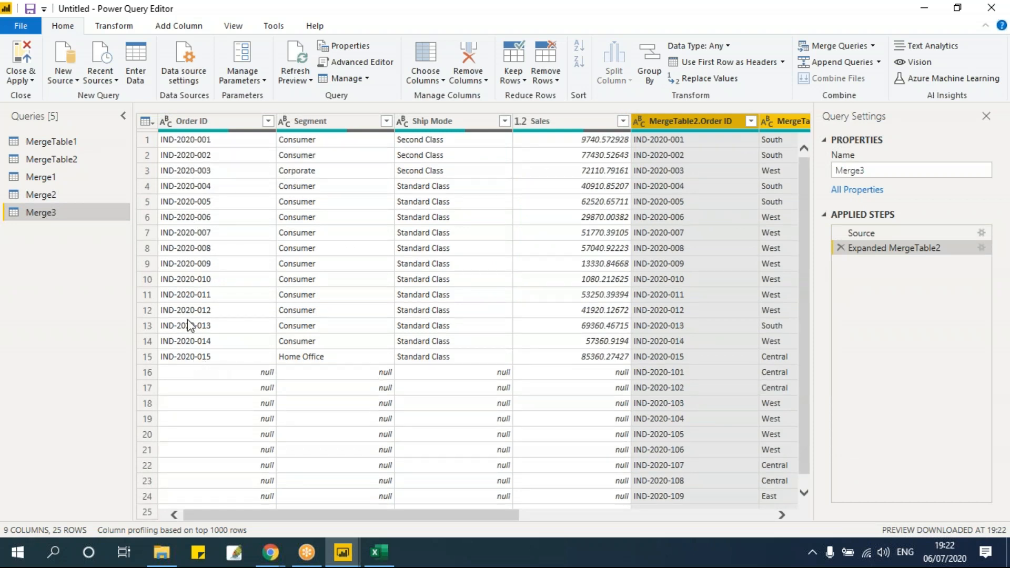
{"action": "left_click_drag", "start_coordinate": [513, 515], "coordinate": [351, 528]}
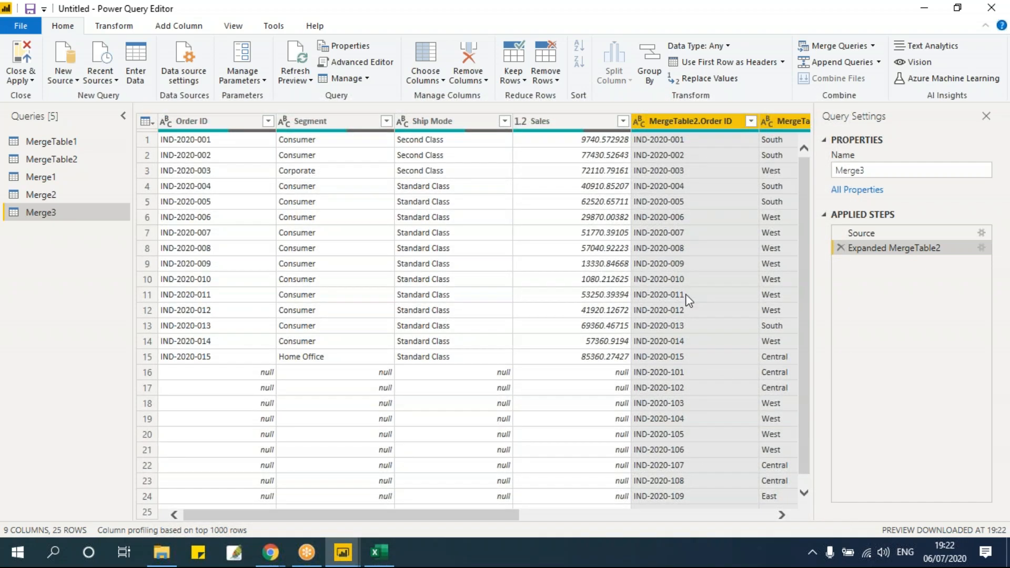
{"action": "scroll", "coordinate": [690, 301], "scroll_direction": "down", "scroll_amount": 1}
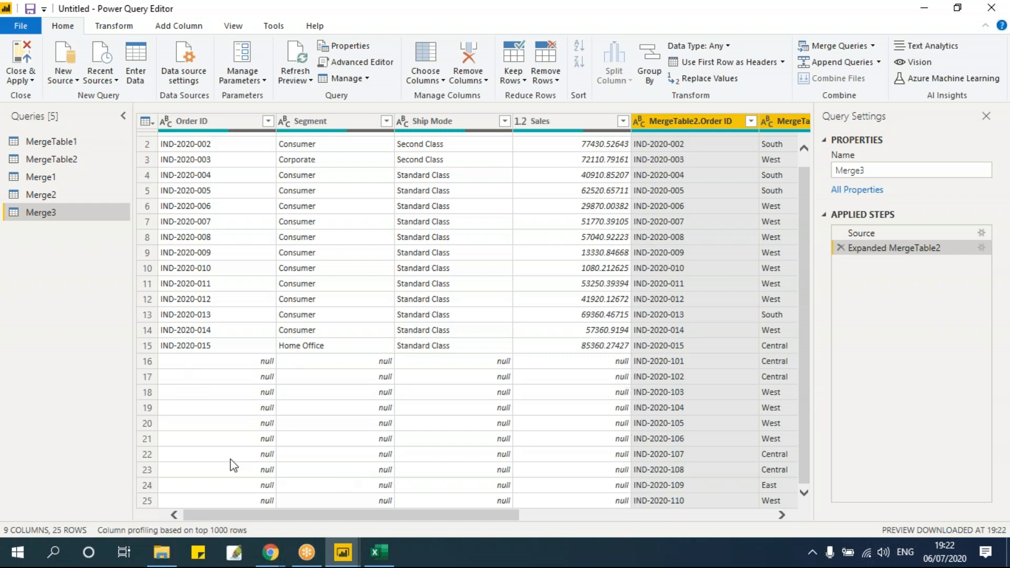
- Compare the rows of the Merge2, Merge3 and Merge1 queries to see how their join kinds differ
{"action": "left_click", "coordinate": [55, 195]}
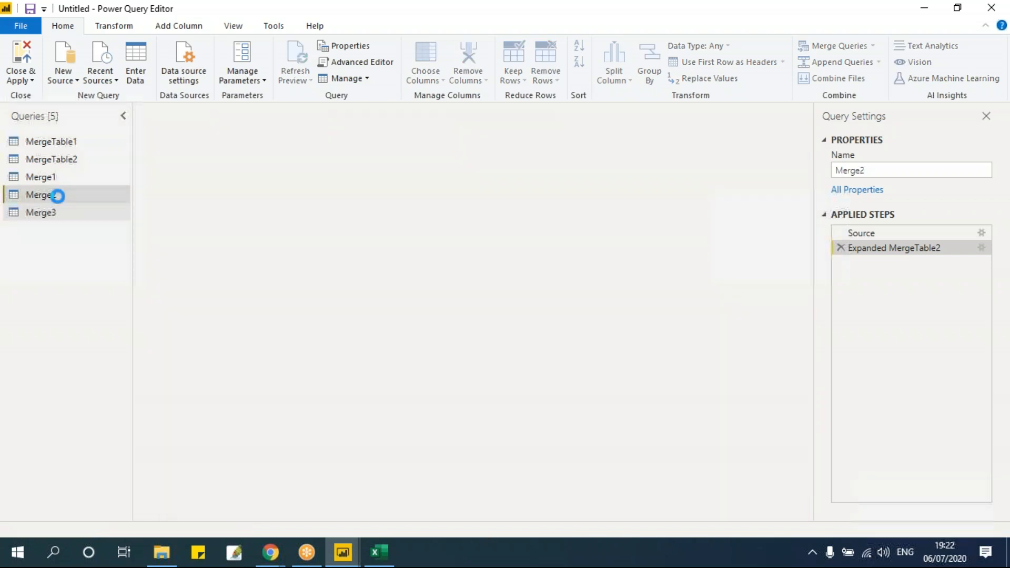
{"action": "left_click_drag", "start_coordinate": [497, 516], "coordinate": [330, 462]}
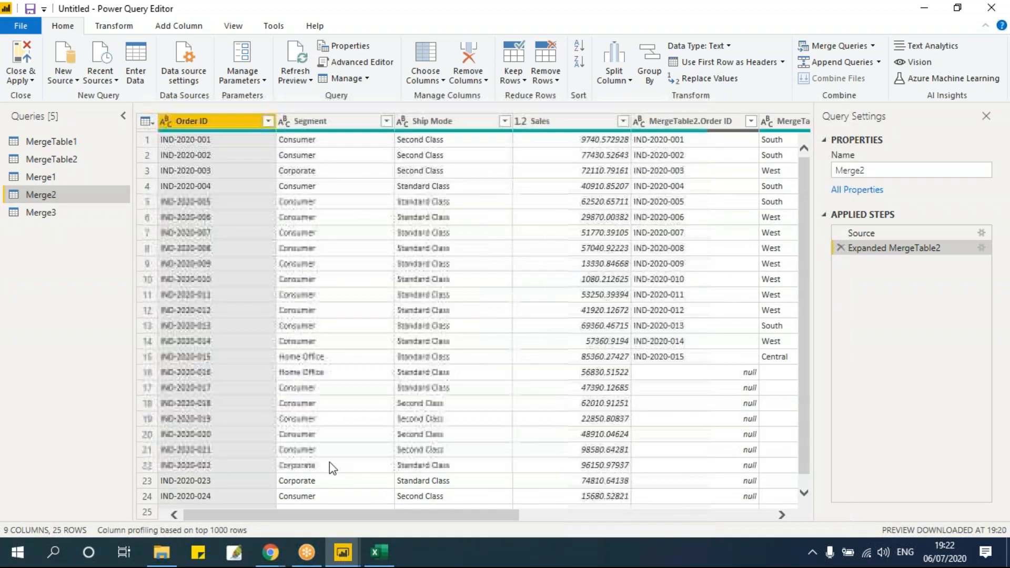
{"action": "left_click", "coordinate": [77, 220]}
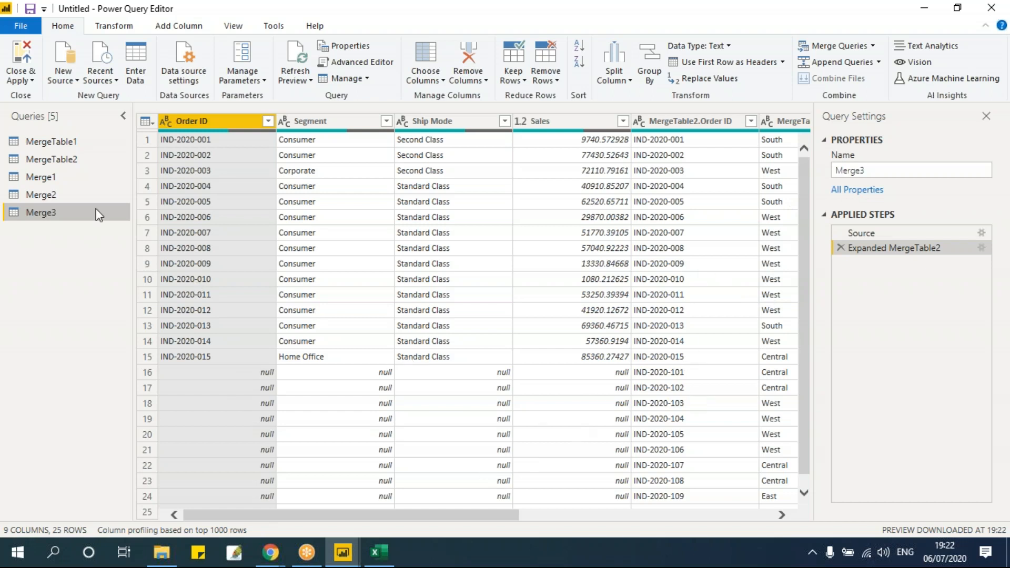
{"action": "left_click", "coordinate": [71, 195]}
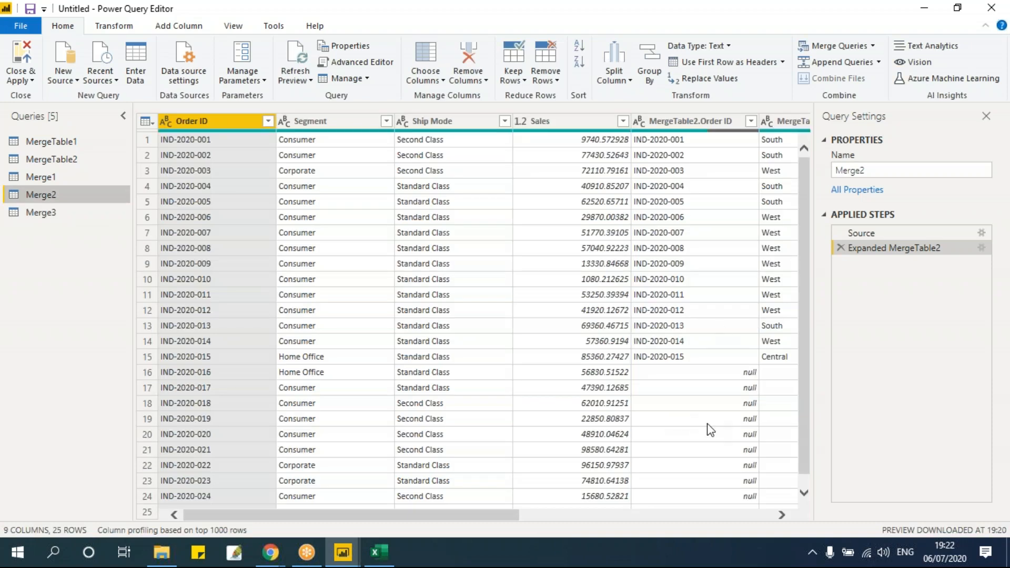
{"action": "left_click", "coordinate": [80, 179]}
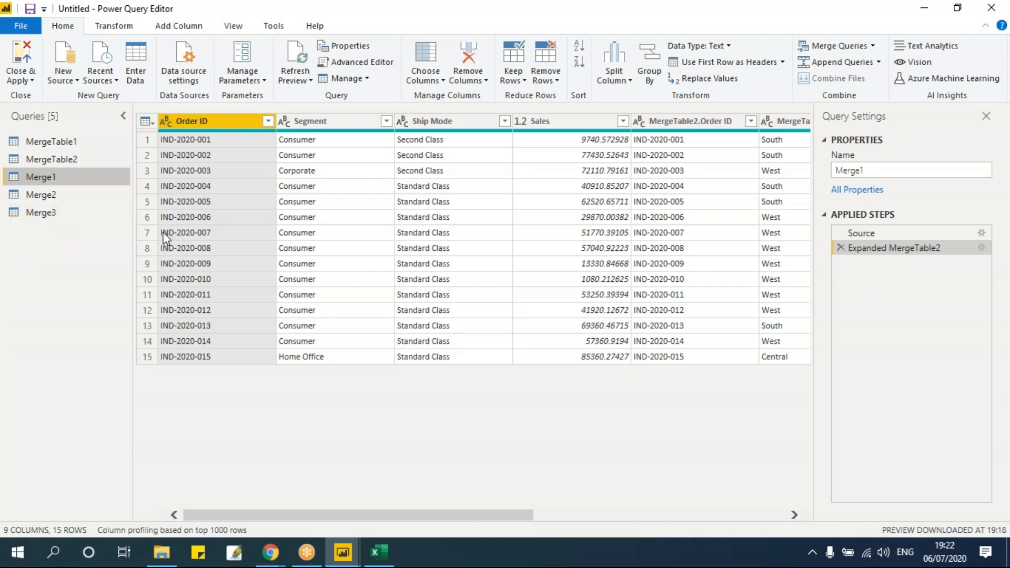
- Open a new merge as a separate query and choose MergeTable1 as the first table and MergeTable2 as the second
{"action": "left_click", "coordinate": [872, 46]}
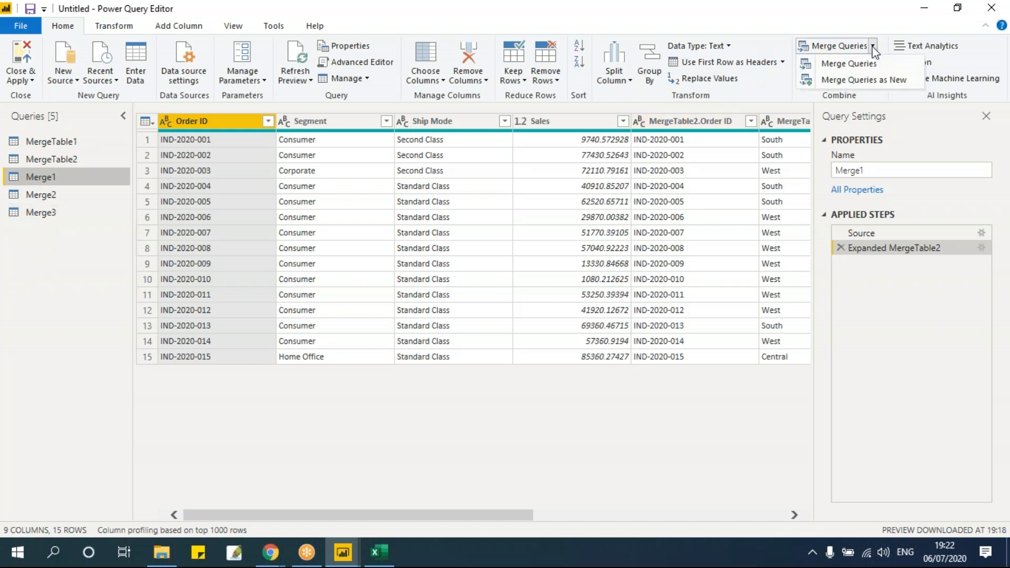
{"action": "left_click", "coordinate": [872, 68]}
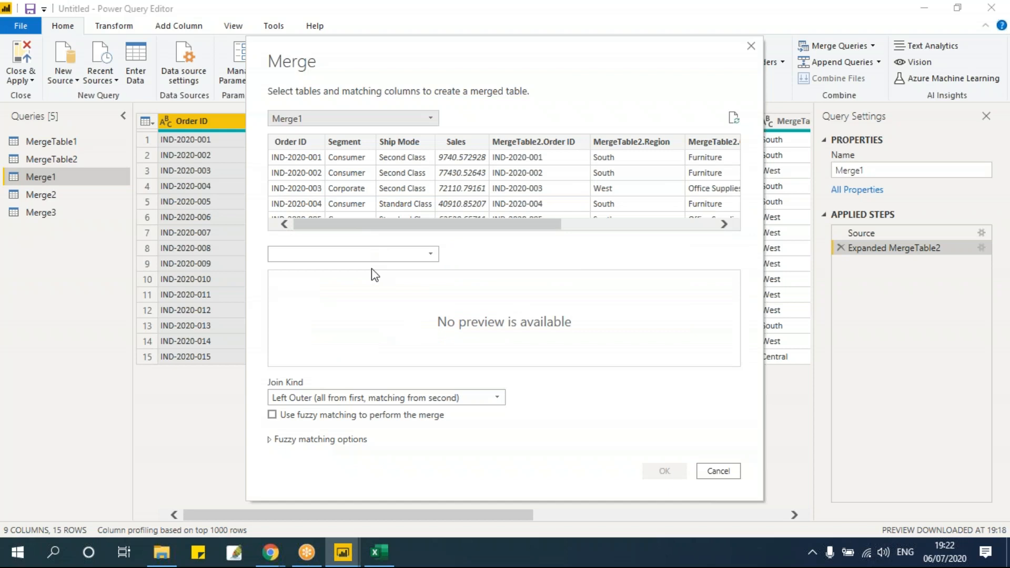
{"action": "left_click", "coordinate": [352, 257]}
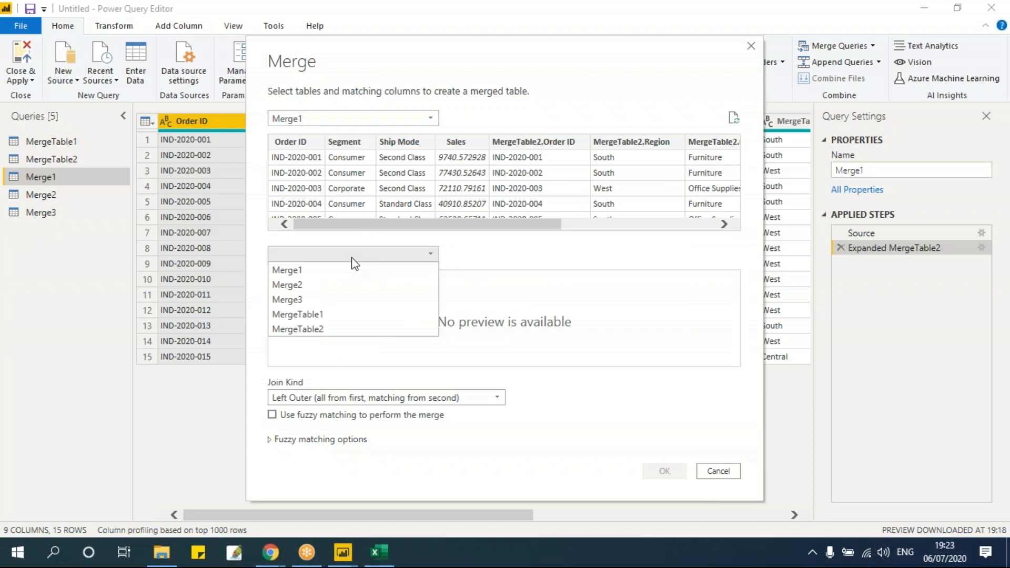
{"action": "left_click", "coordinate": [337, 315]}
{"action": "left_click", "coordinate": [315, 118]}
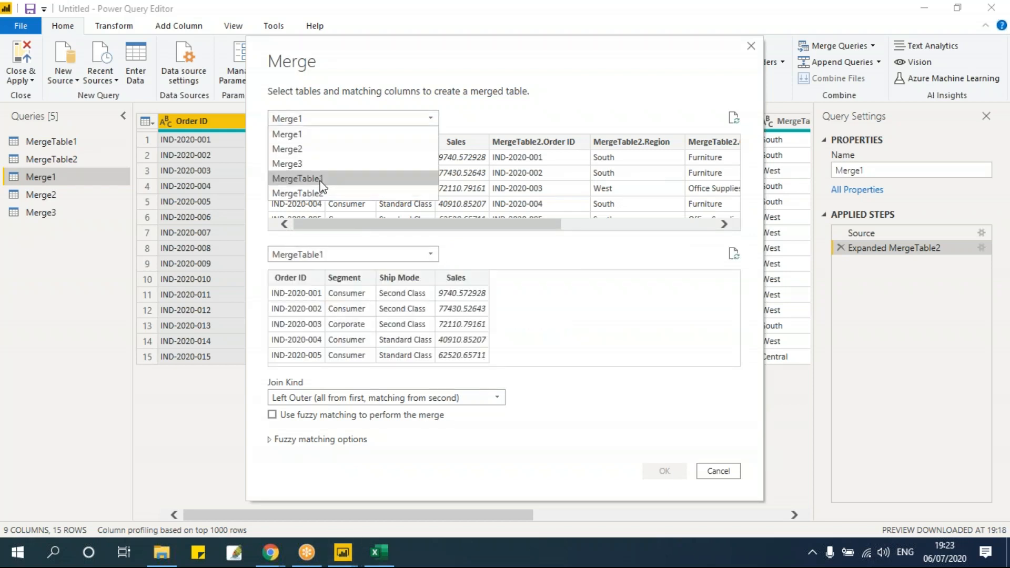
{"action": "left_click", "coordinate": [318, 179]}
{"action": "left_click", "coordinate": [333, 256]}
{"action": "left_click", "coordinate": [332, 331]}
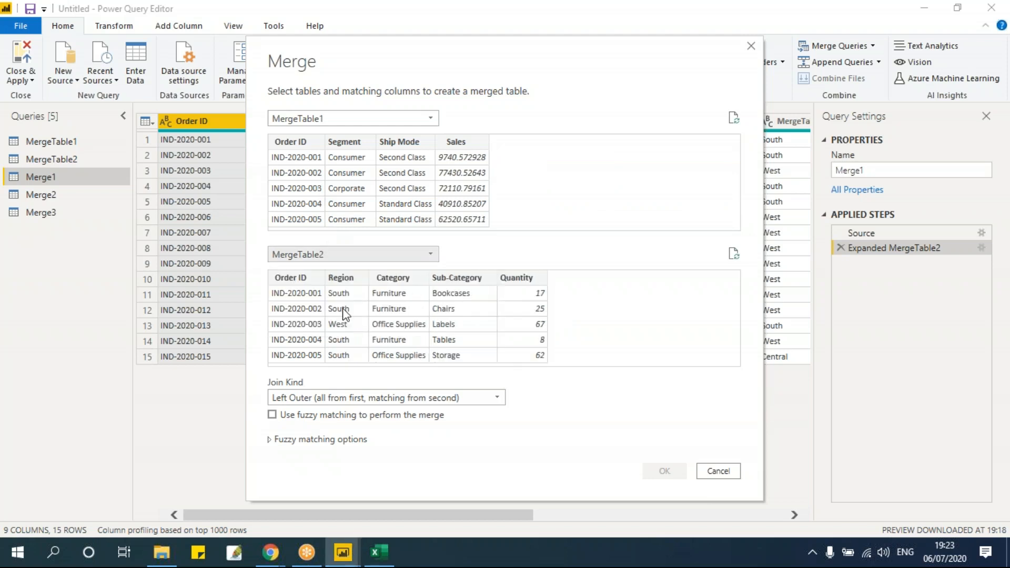
- Set the join kind to Left Anti (rows only in first), match both tables on Order ID, and create the merged query
{"action": "left_click", "coordinate": [381, 399]}
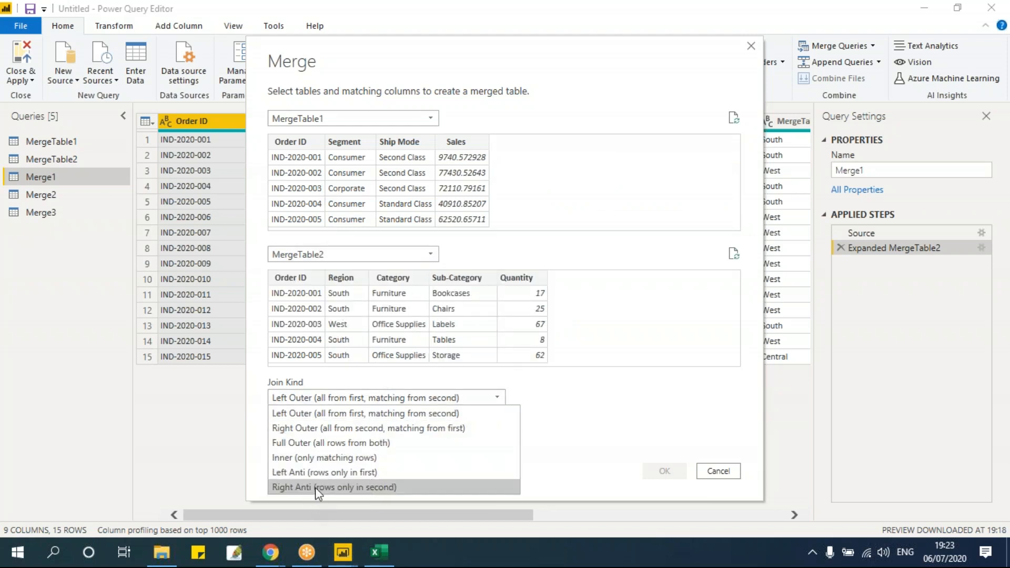
{"action": "left_click", "coordinate": [326, 473]}
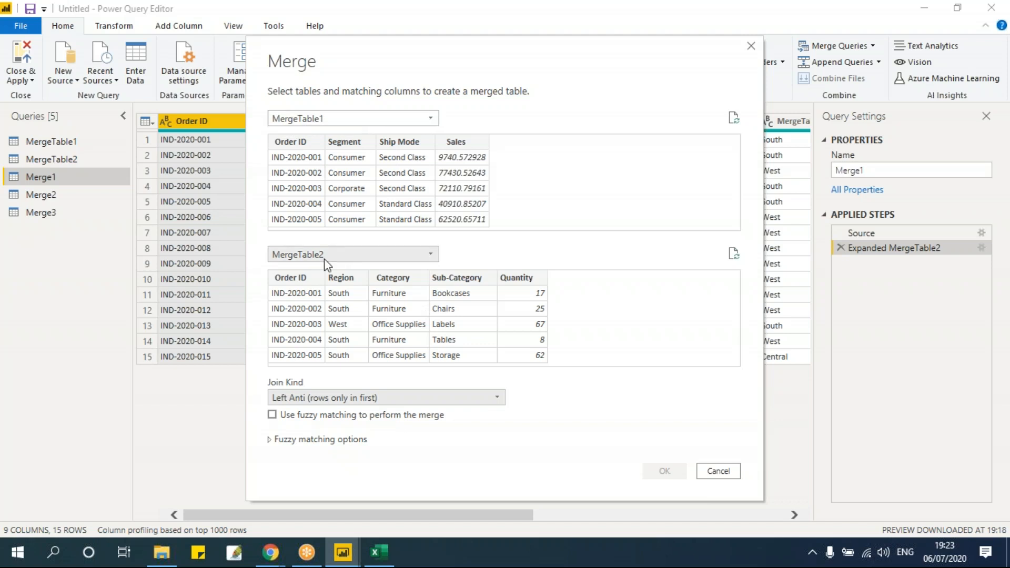
{"action": "left_click", "coordinate": [298, 147]}
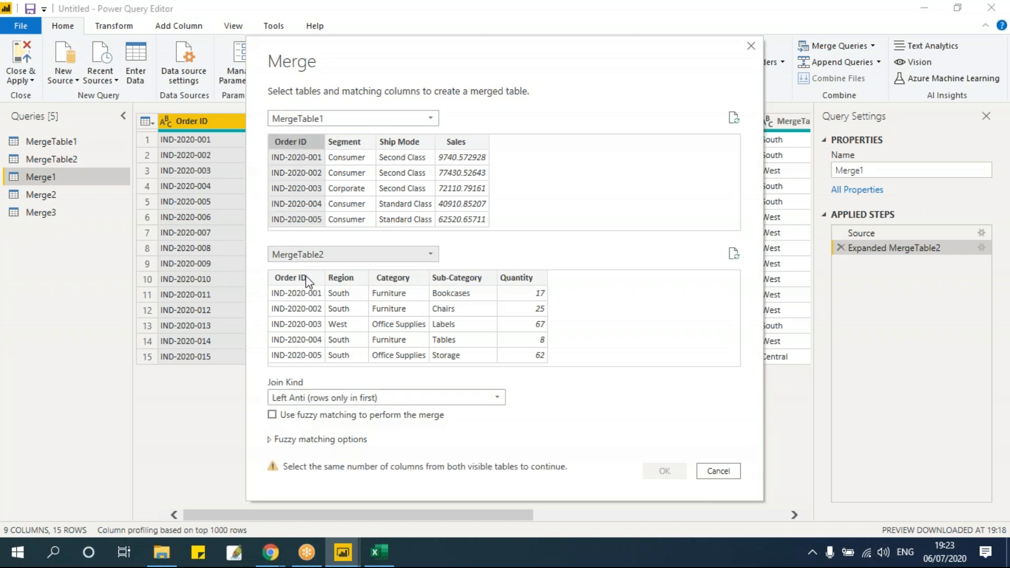
{"action": "left_click", "coordinate": [308, 292]}
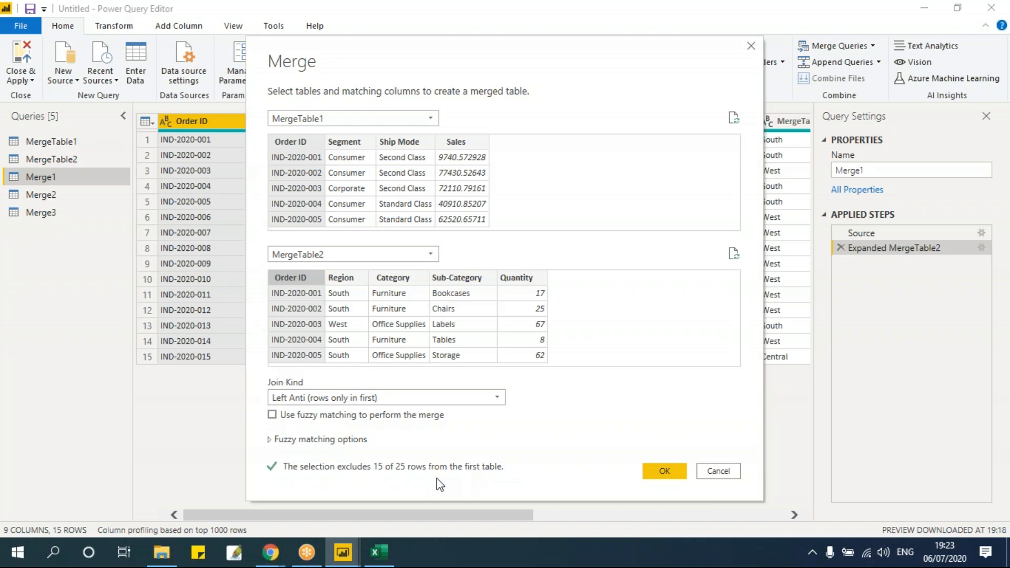
{"action": "left_click", "coordinate": [667, 470]}
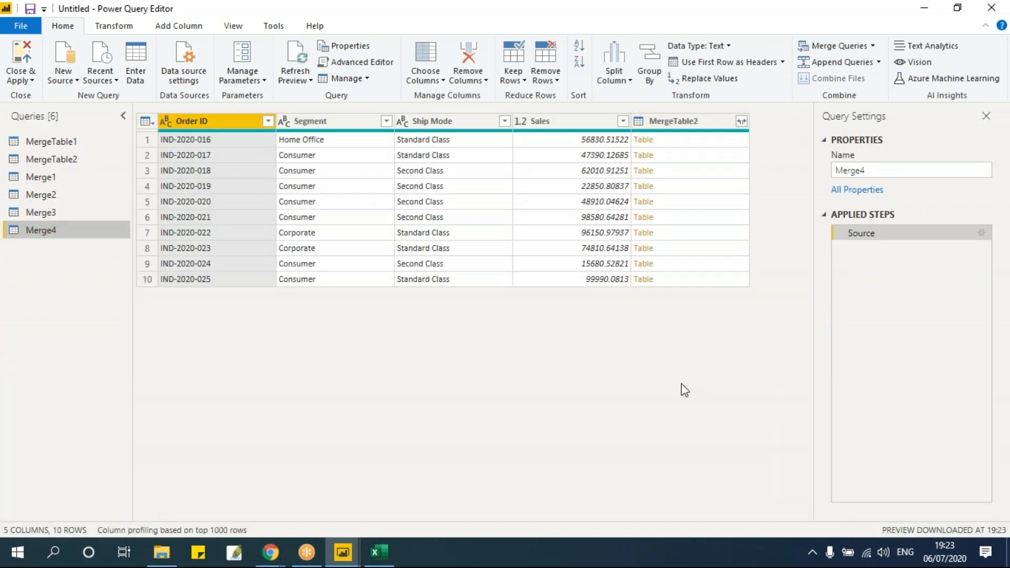
- Expand all MergeTable2 fields in the left anti merge with the original column name as prefix, and review the expanded columns
{"action": "left_click", "coordinate": [742, 123]}
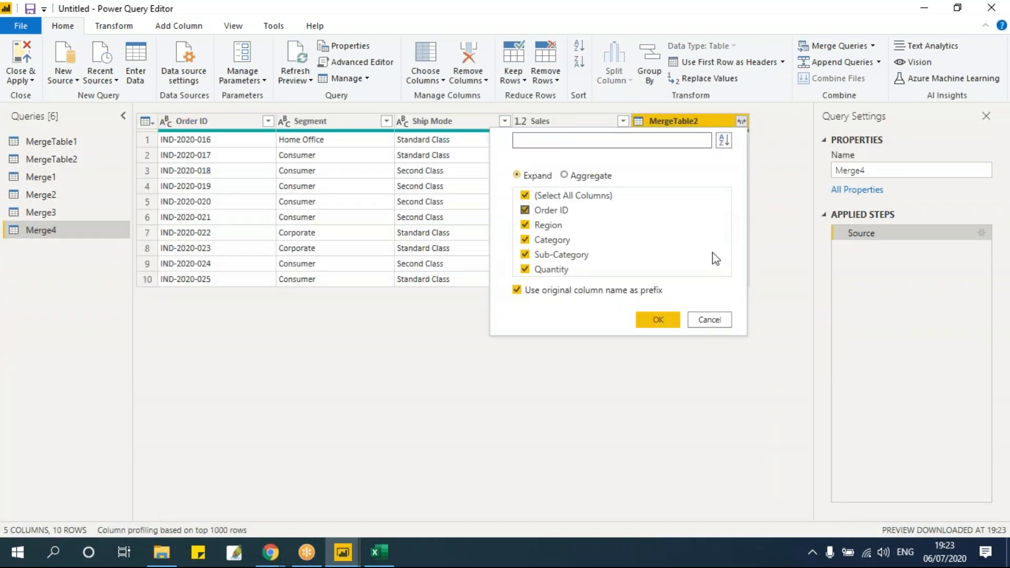
{"action": "left_click", "coordinate": [657, 317]}
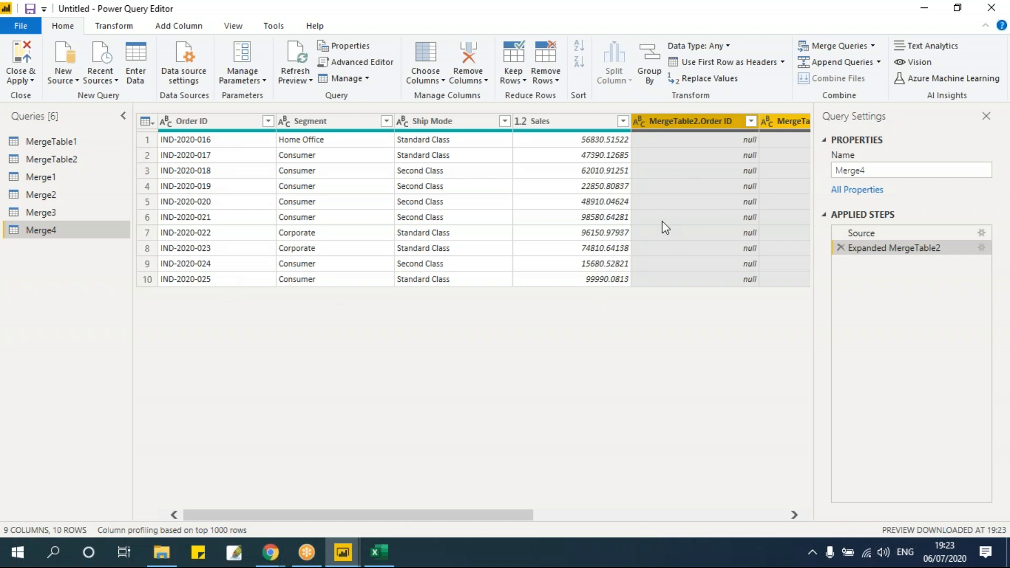
{"action": "left_click_drag", "start_coordinate": [512, 518], "coordinate": [792, 527]}
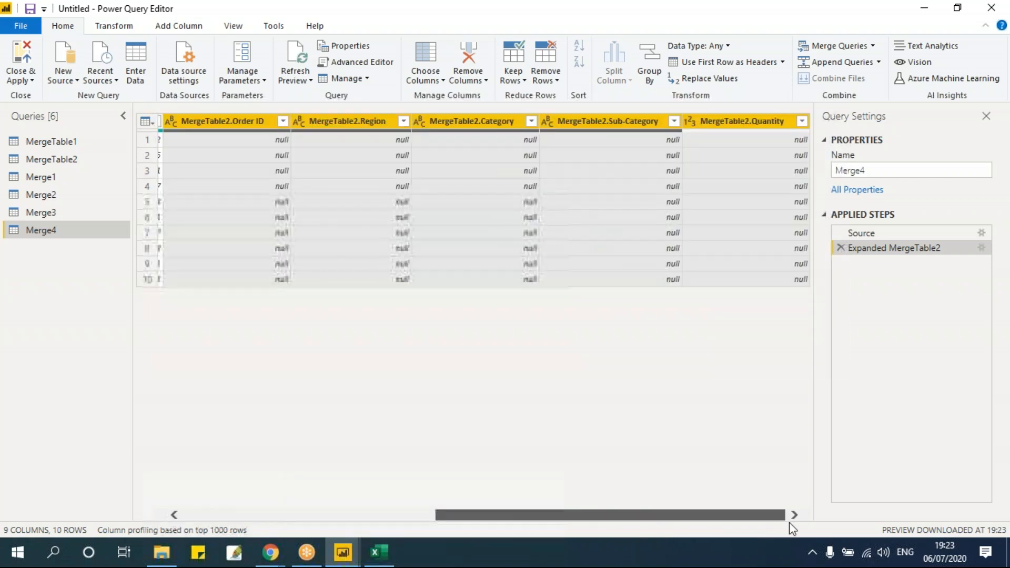
{"action": "left_click_drag", "start_coordinate": [706, 517], "coordinate": [444, 519]}
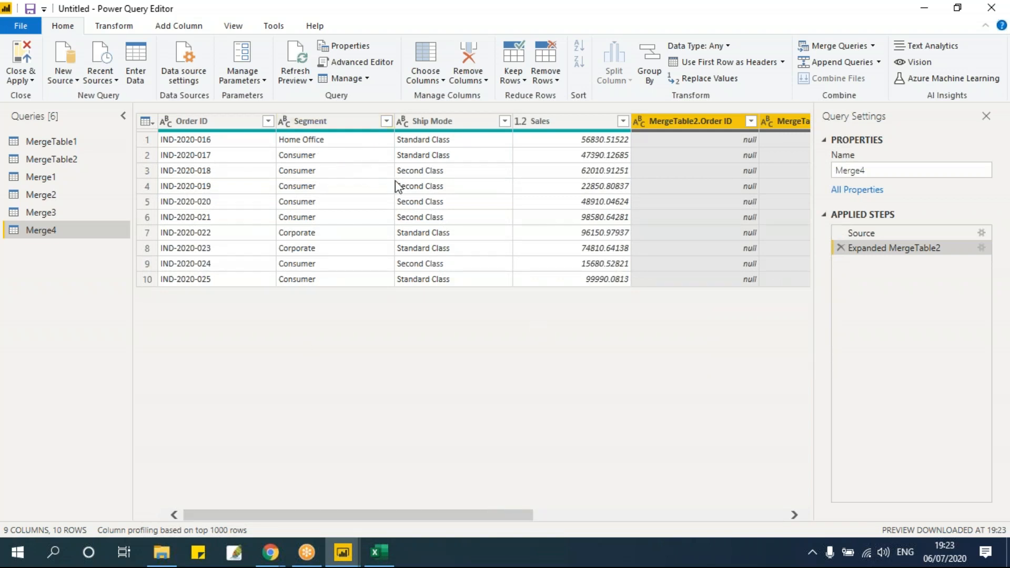
{"action": "left_click_drag", "start_coordinate": [410, 516], "coordinate": [590, 524]}
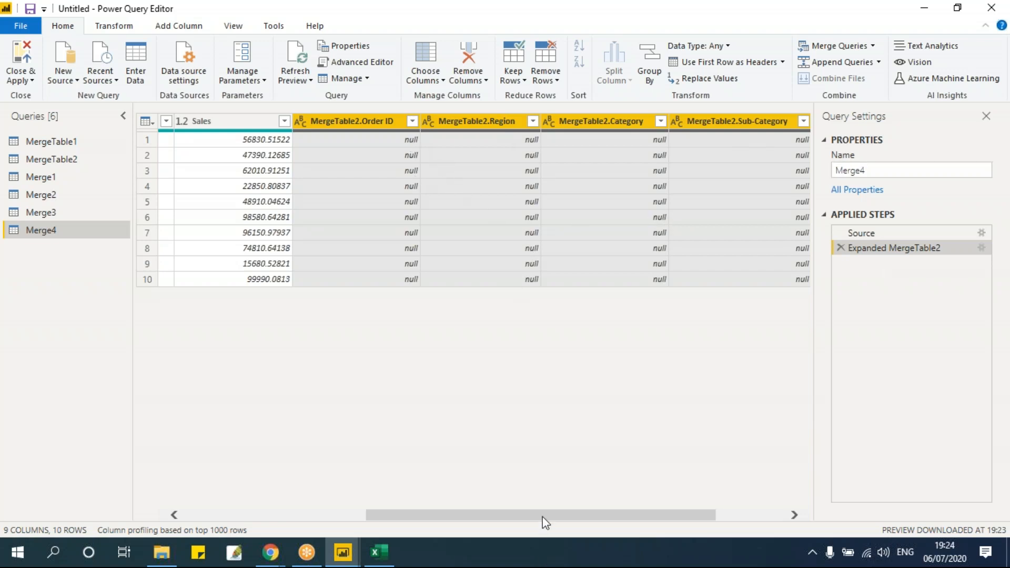
- Start another merge as a separate query with MergeTable1 as the first table and MergeTable2 as the second
{"action": "left_click_drag", "start_coordinate": [542, 517], "coordinate": [611, 517]}
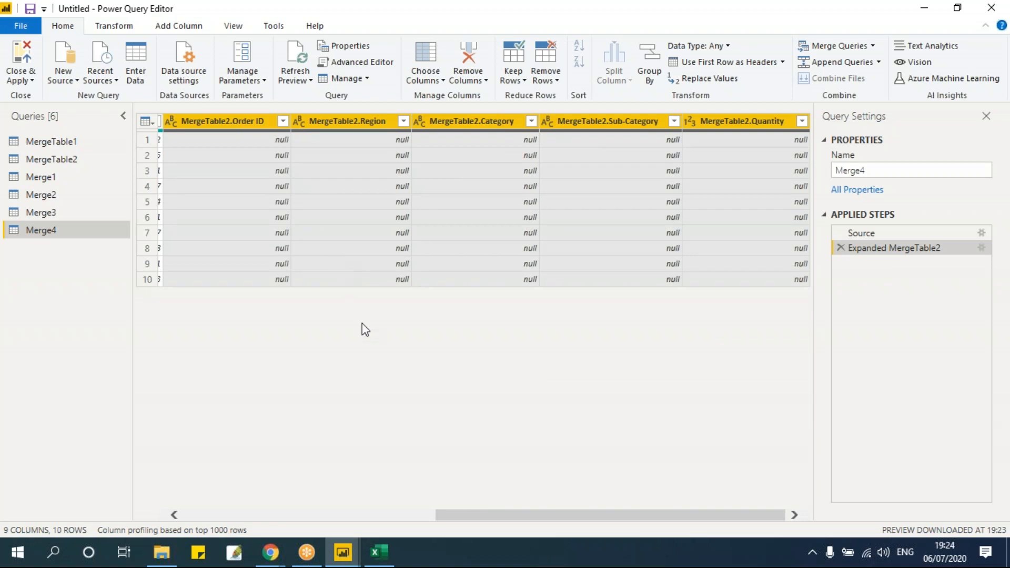
{"action": "left_click_drag", "start_coordinate": [499, 515], "coordinate": [208, 513]}
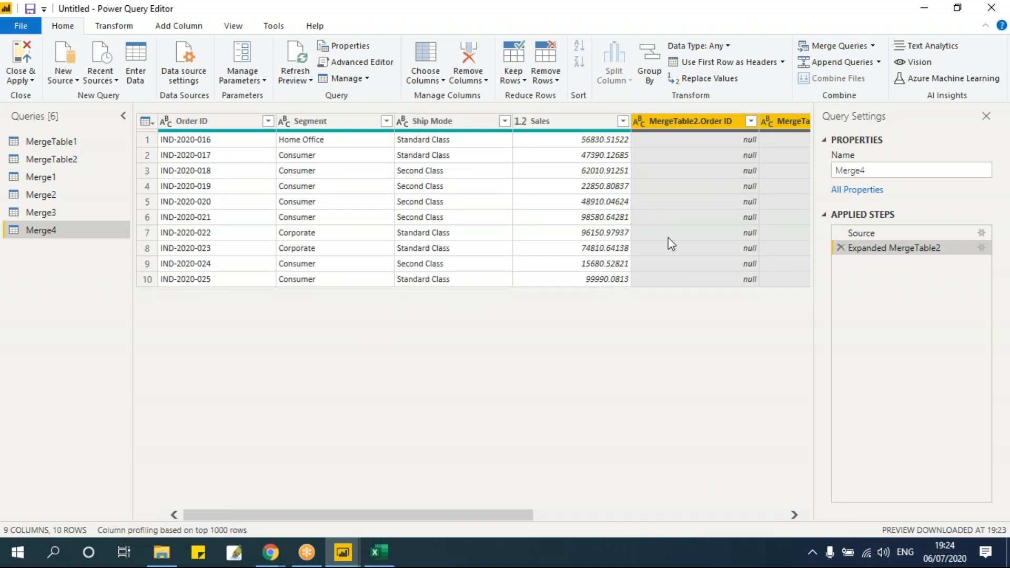
{"action": "left_click", "coordinate": [873, 46]}
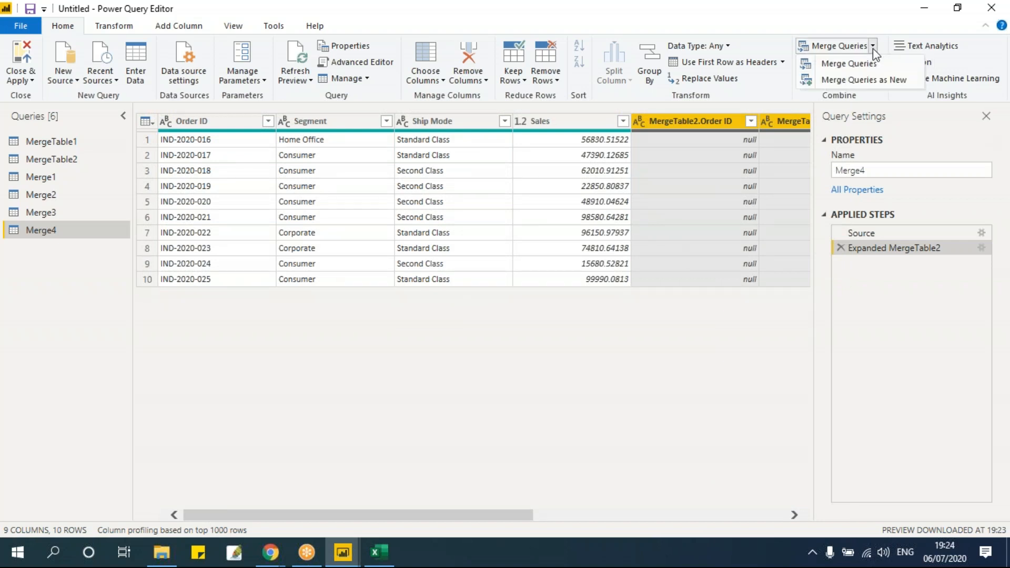
{"action": "left_click", "coordinate": [873, 79]}
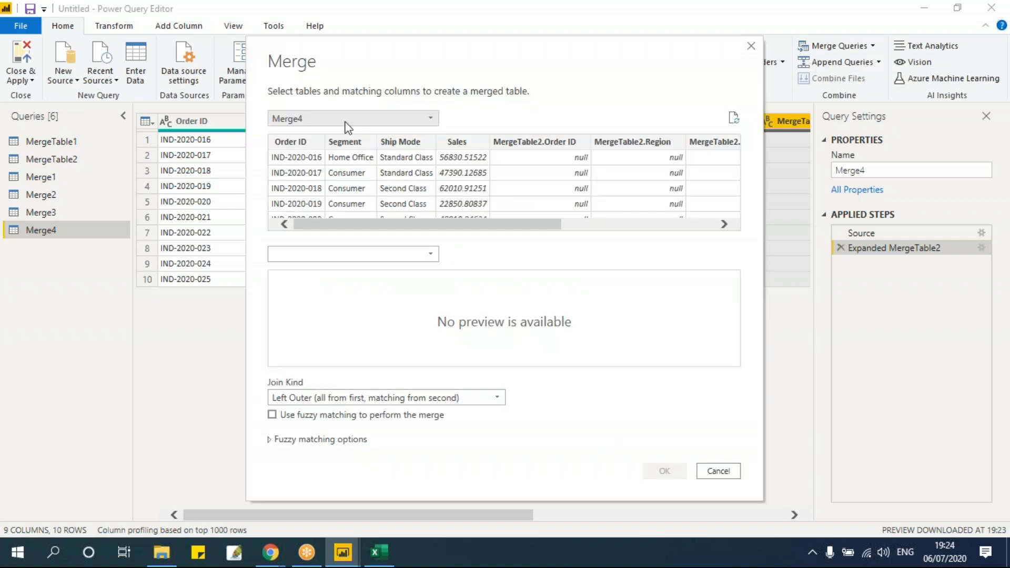
{"action": "left_click", "coordinate": [347, 120]}
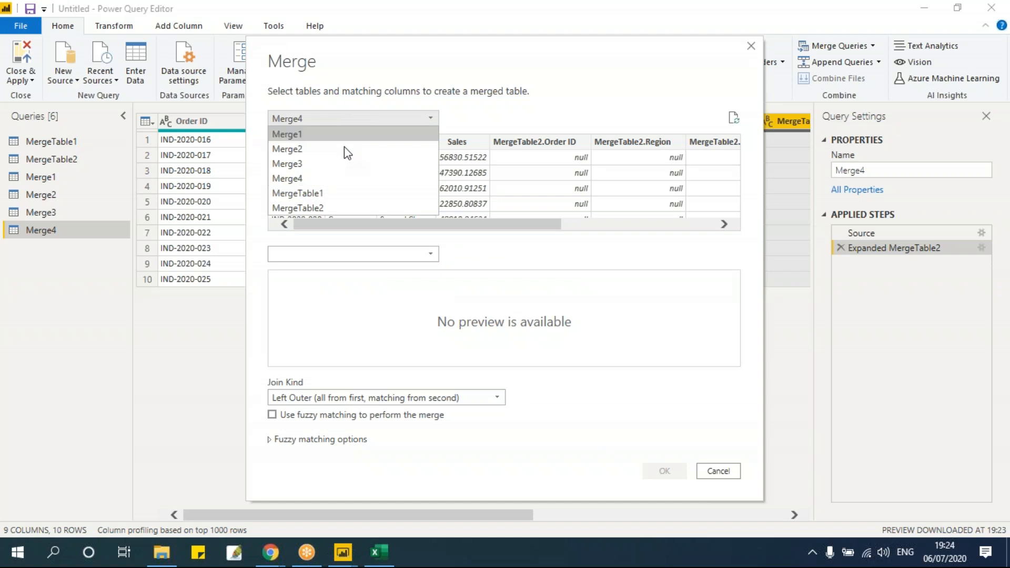
{"action": "left_click", "coordinate": [350, 193]}
{"action": "left_click", "coordinate": [345, 256]}
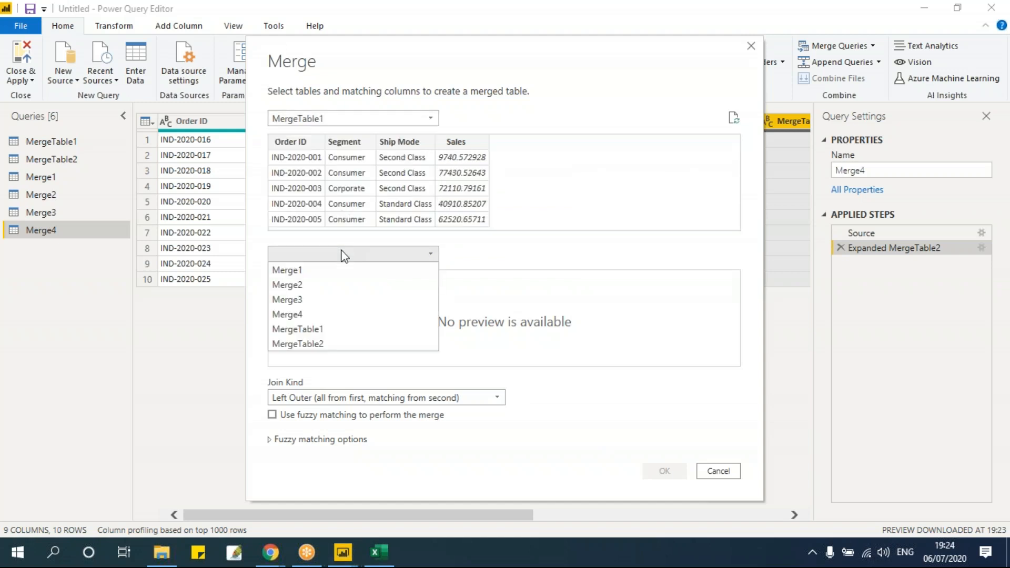
{"action": "left_click", "coordinate": [332, 344]}
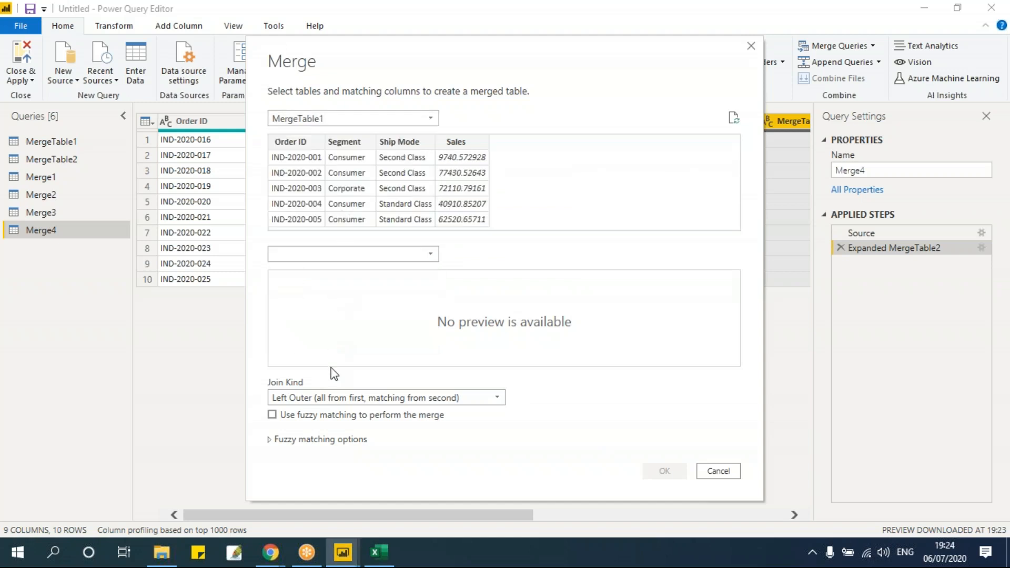
- Set the join kind to Right Anti (rows only in second), match both tables on Order ID, and create the merged query
{"action": "left_click", "coordinate": [318, 402]}
{"action": "left_click", "coordinate": [342, 484]}
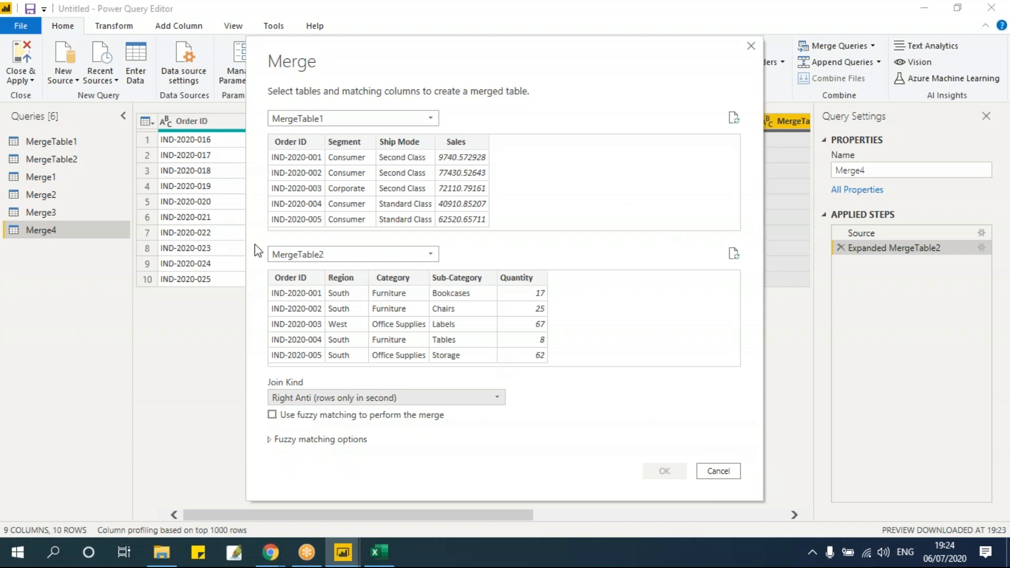
{"action": "left_click", "coordinate": [310, 398]}
{"action": "left_click", "coordinate": [334, 487]}
{"action": "left_click", "coordinate": [305, 141]}
{"action": "left_click", "coordinate": [311, 277]}
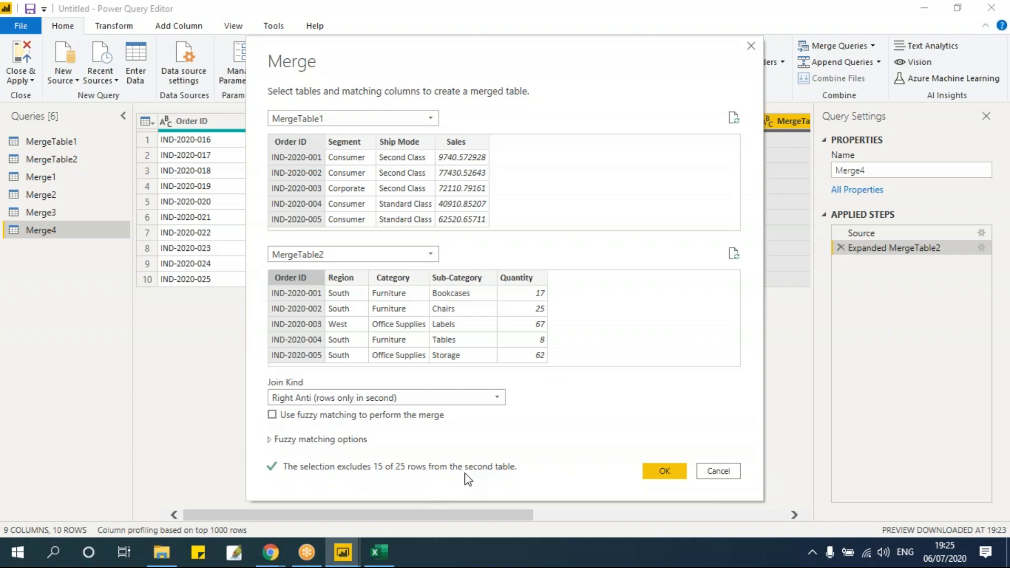
{"action": "left_click", "coordinate": [670, 473]}
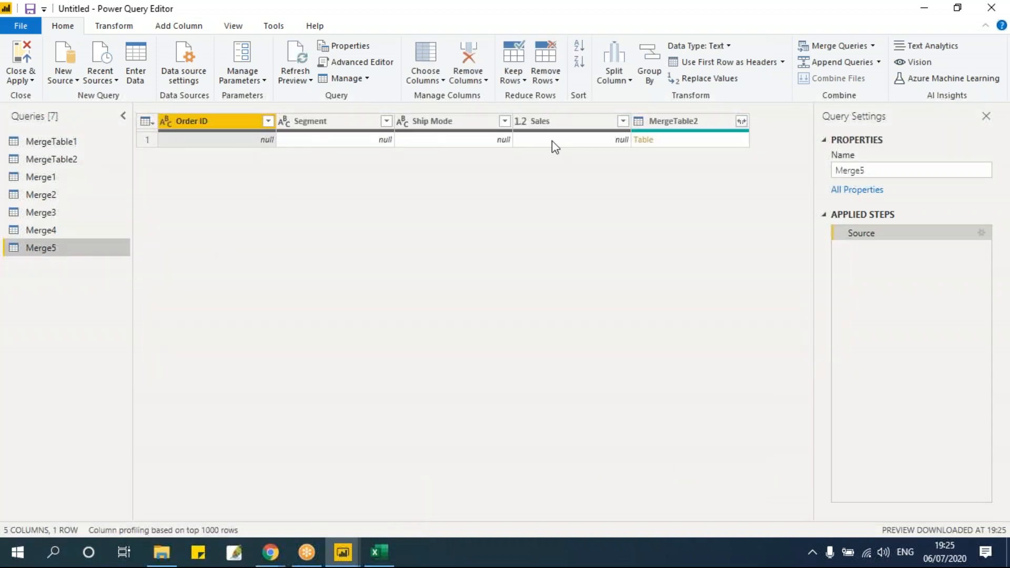
- Expand all MergeTable2 fields in the right anti merge, using the original column name as prefix
{"action": "left_click", "coordinate": [745, 121]}
{"action": "left_click", "coordinate": [745, 122]}
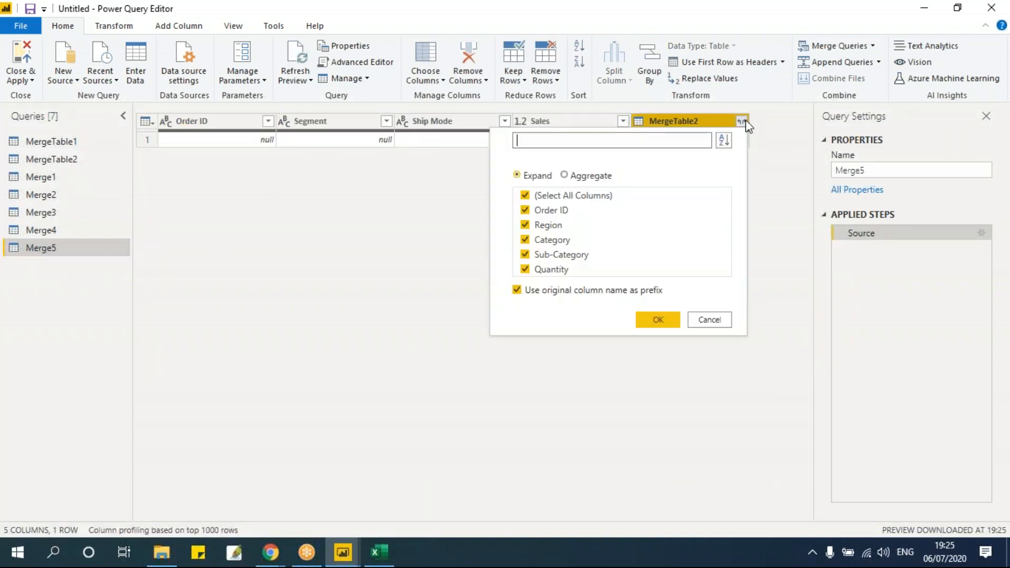
{"action": "left_click", "coordinate": [658, 322]}
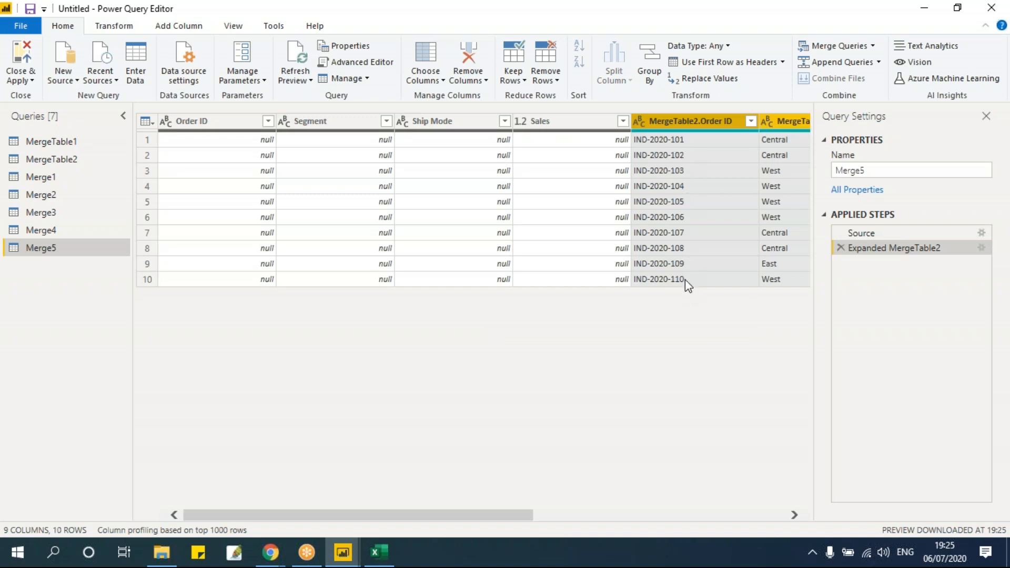
{"action": "left_click_drag", "start_coordinate": [526, 523], "coordinate": [253, 401]}
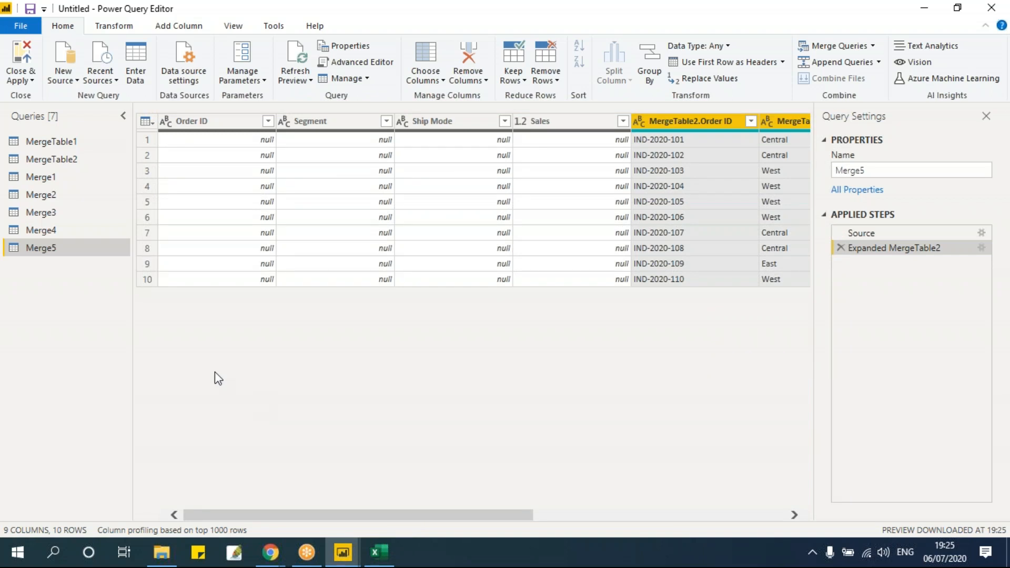
- Compare the matched and unmatched rows of the Merge1, Merge2, Merge3, Merge4 and Merge5 queries
{"action": "left_click", "coordinate": [59, 178]}
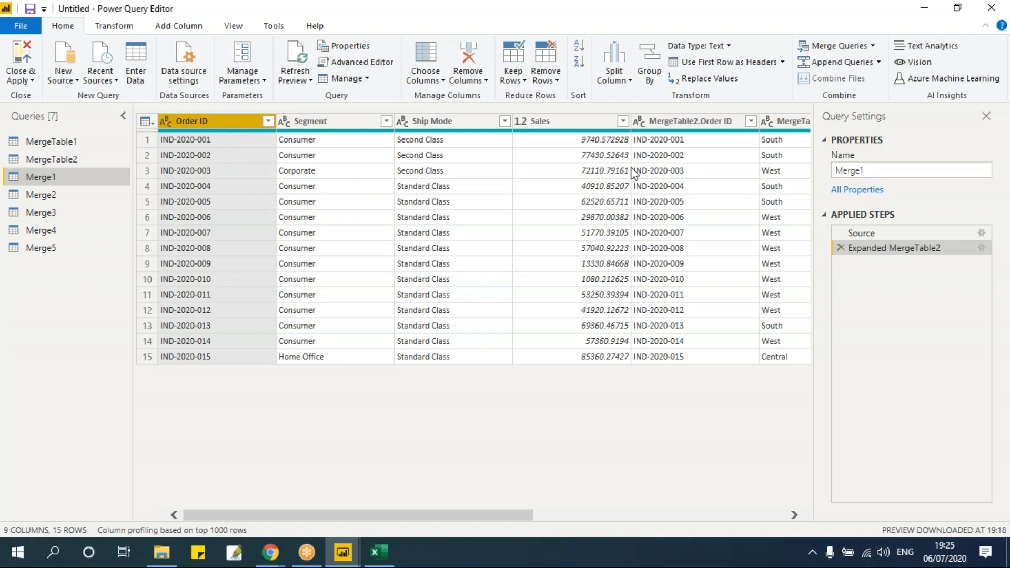
{"action": "left_click", "coordinate": [698, 126]}
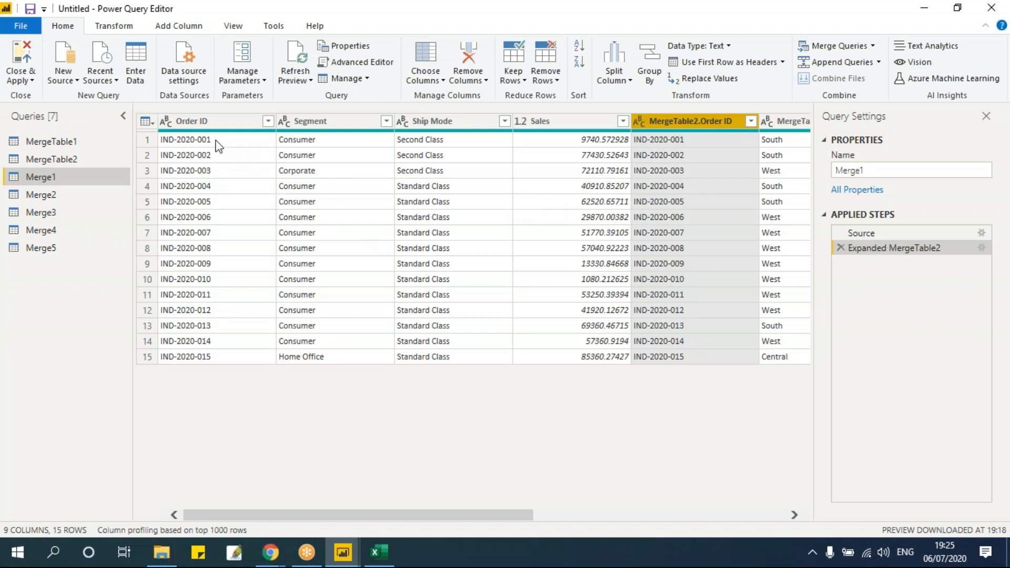
{"action": "left_click", "coordinate": [74, 195]}
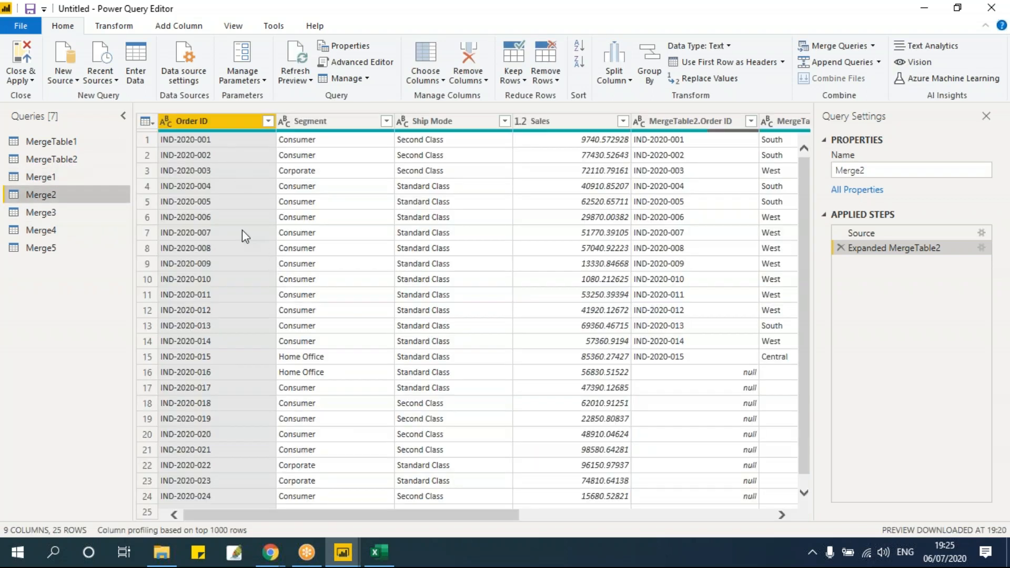
{"action": "left_click_drag", "start_coordinate": [369, 514], "coordinate": [631, 517]}
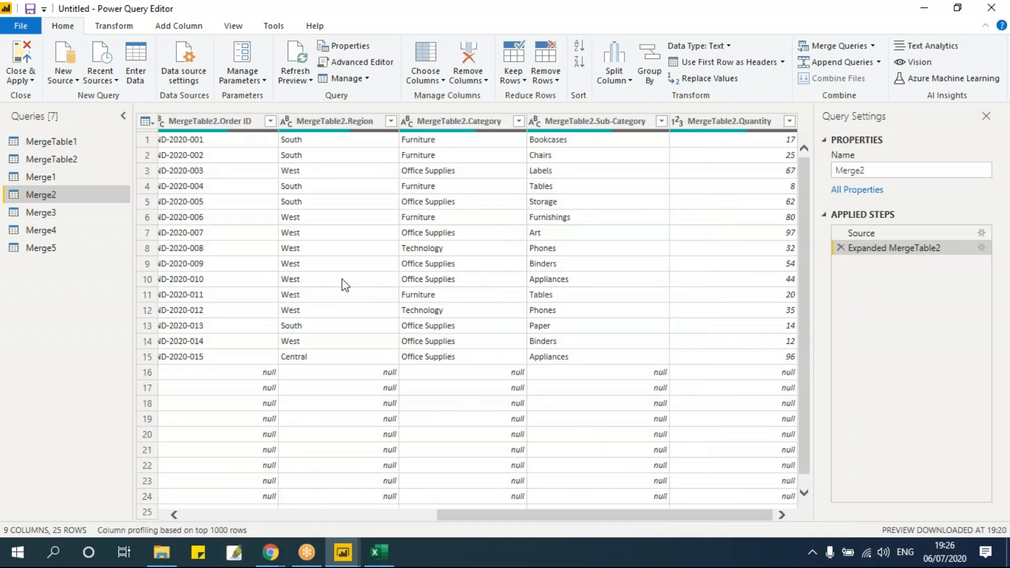
{"action": "left_click", "coordinate": [67, 212]}
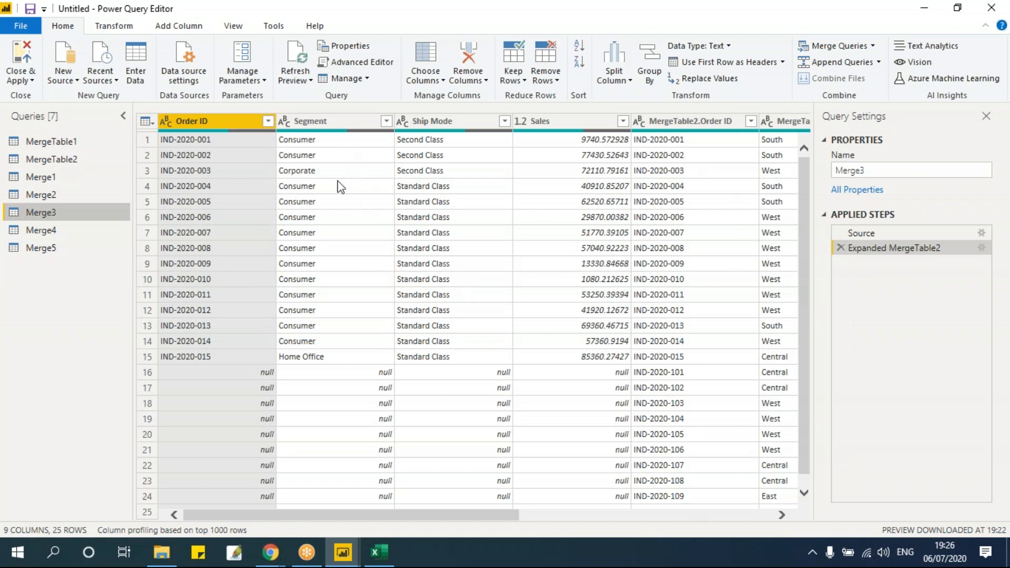
{"action": "left_click", "coordinate": [41, 229]}
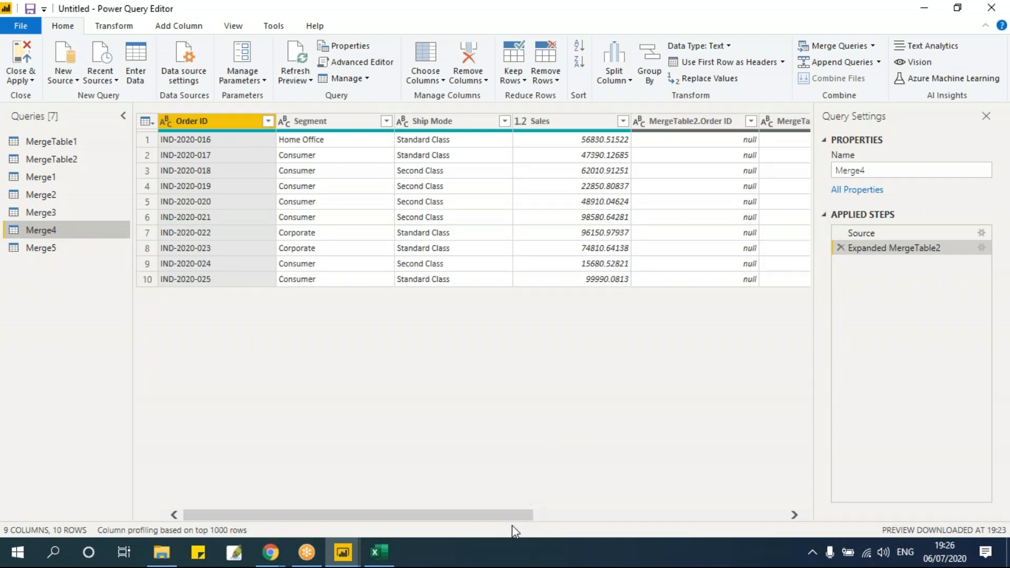
{"action": "left_click_drag", "start_coordinate": [507, 518], "coordinate": [54, 268]}
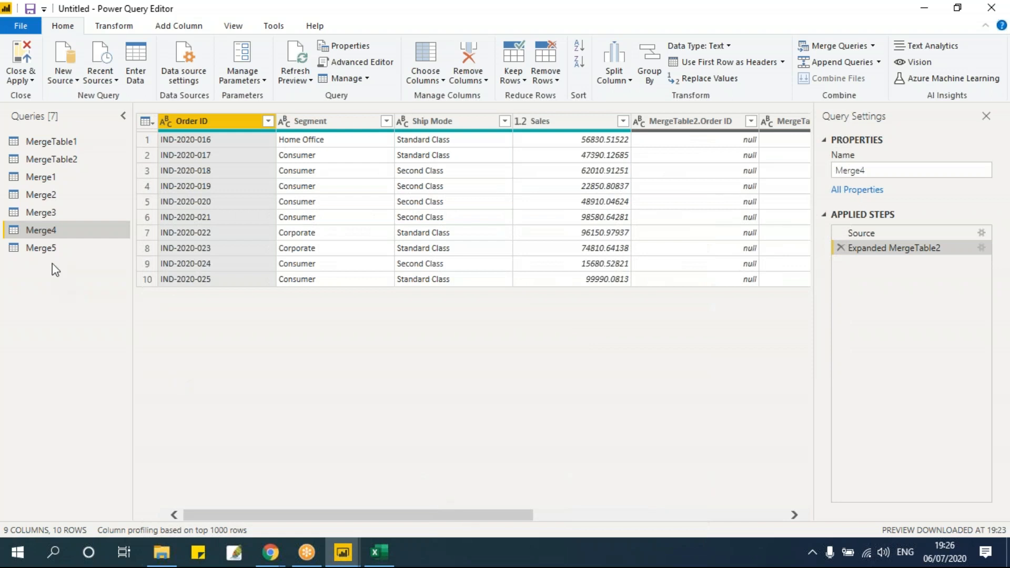
{"action": "left_click", "coordinate": [51, 248]}
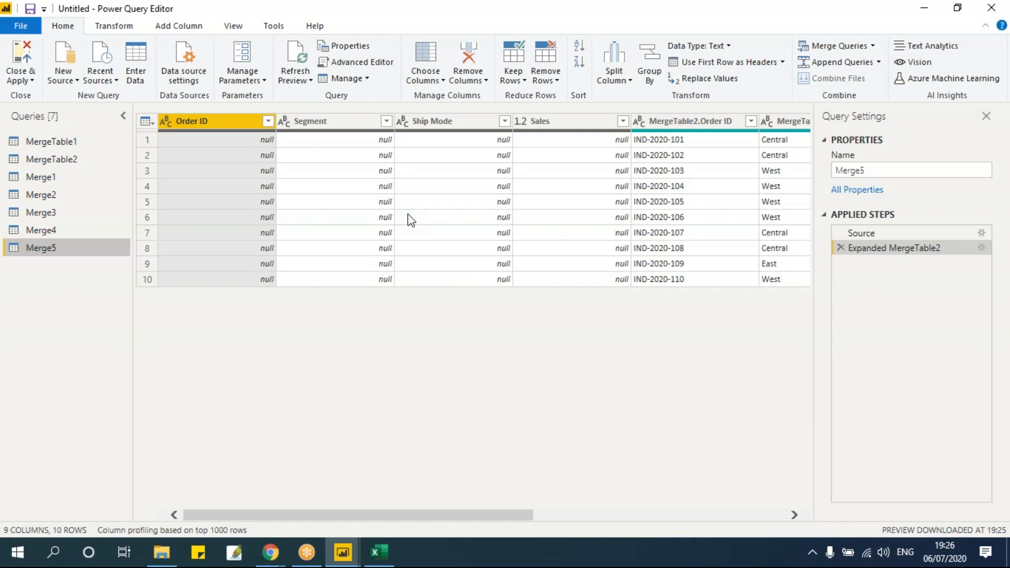
- Delete all queries from MergeTable1 through Merge5
{"action": "left_click", "coordinate": [62, 142]}
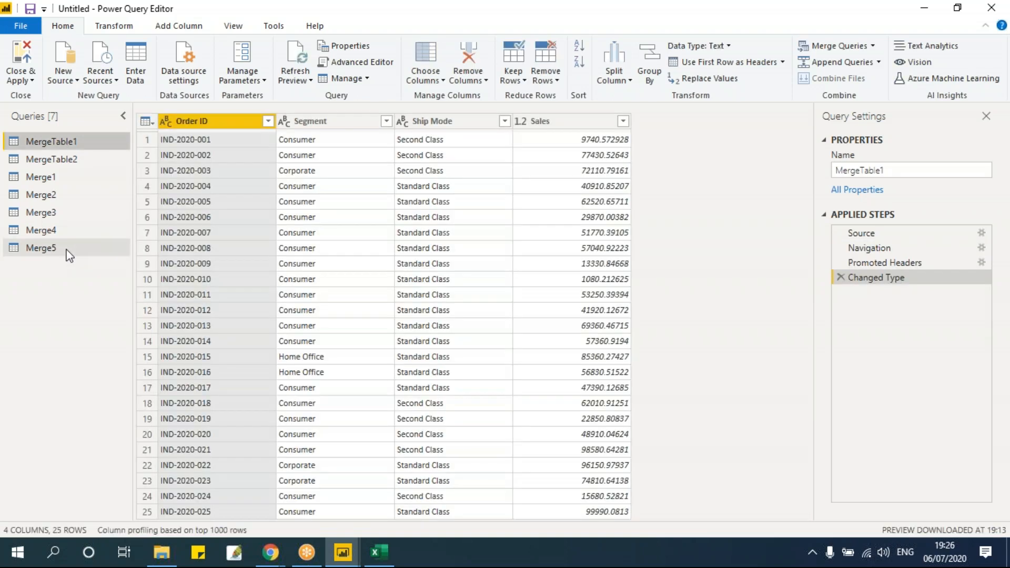
{"action": "left_click", "coordinate": [68, 255], "text": "shift"}
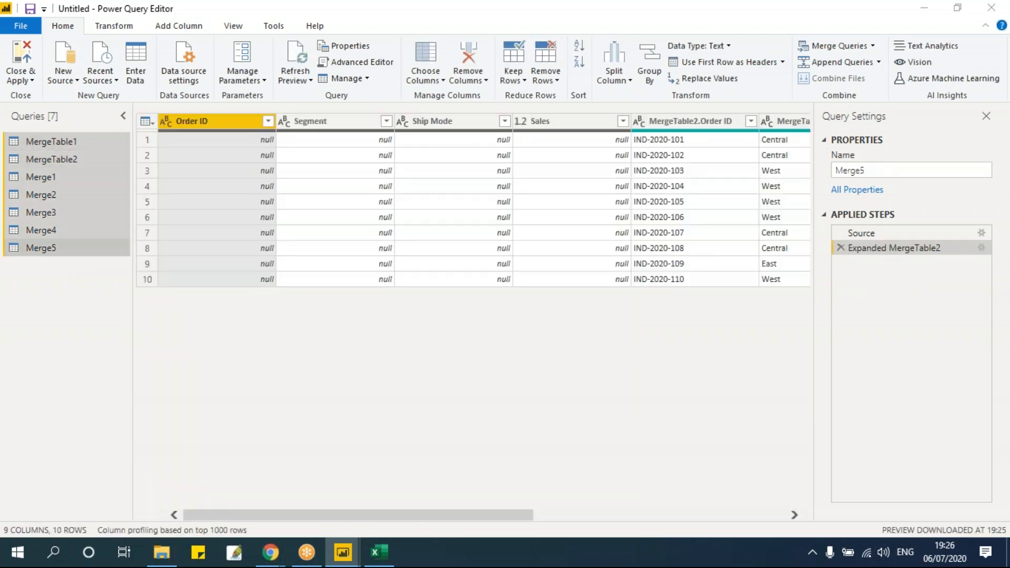
{"action": "key", "text": "Delete"}
{"action": "left_click", "coordinate": [568, 300]}
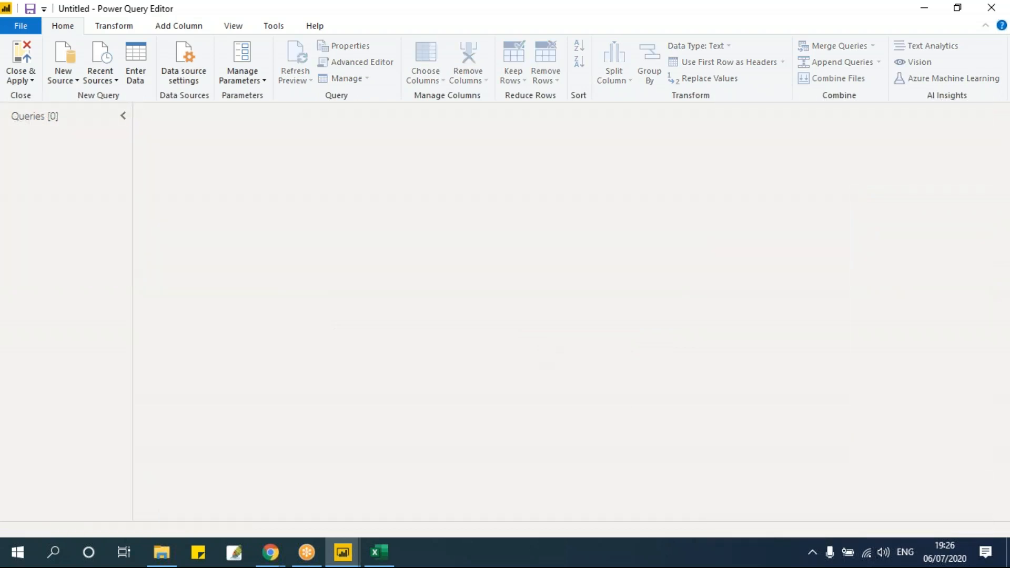
- Switch to File Explorer and look over the Format Date Columns and Format Number Columns workbooks in the session folder
{"action": "left_click", "coordinate": [161, 552]}
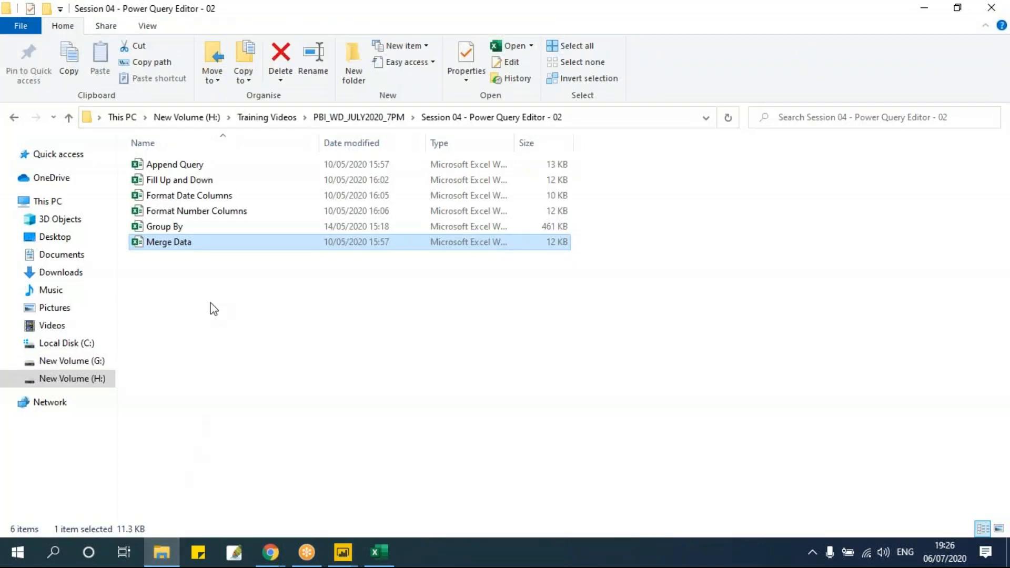
{"action": "left_click", "coordinate": [193, 196]}
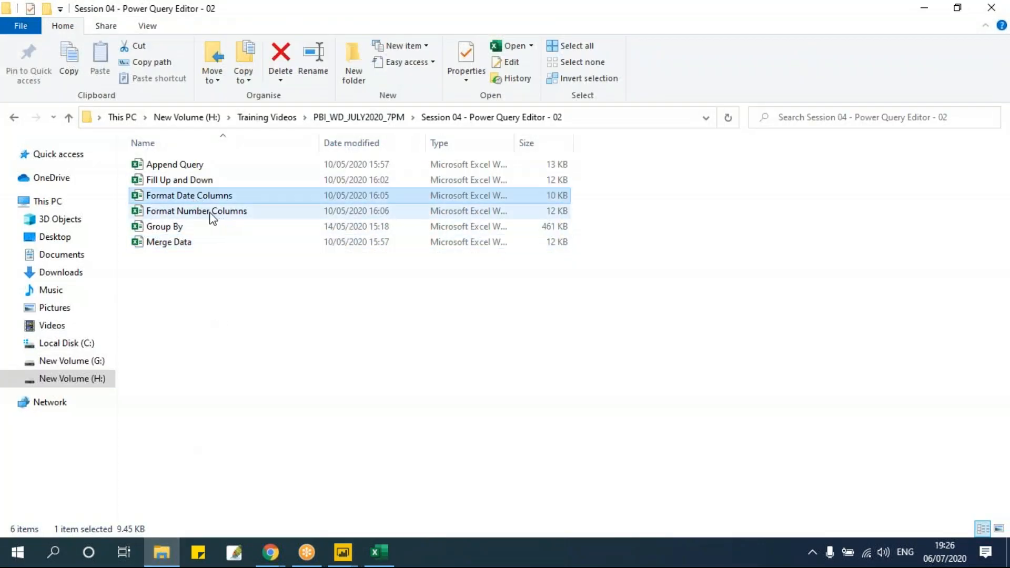
{"action": "left_click", "coordinate": [210, 212]}
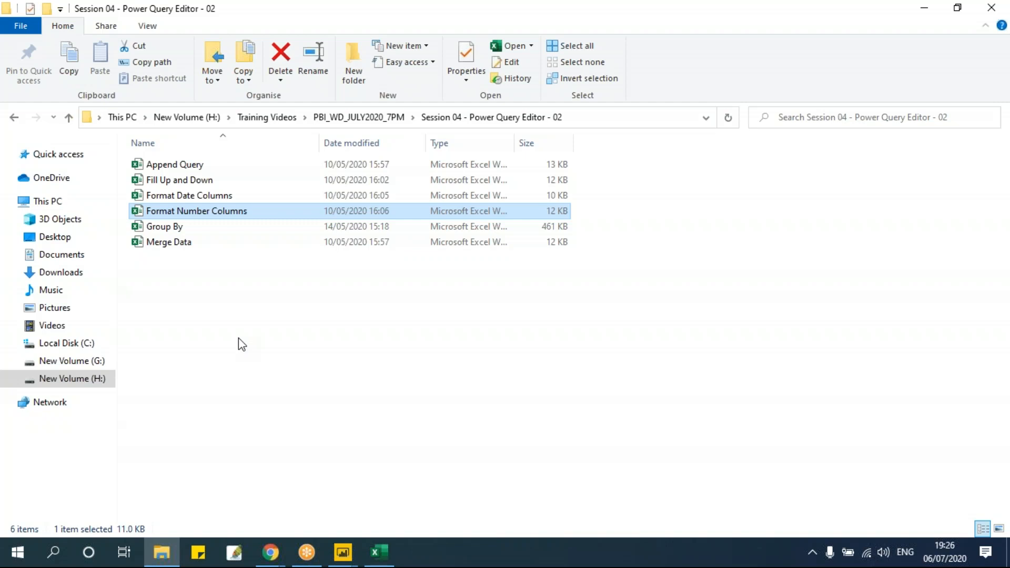
{"action": "left_click", "coordinate": [205, 197]}
{"action": "left_click", "coordinate": [204, 211]}
{"action": "left_click", "coordinate": [251, 329]}
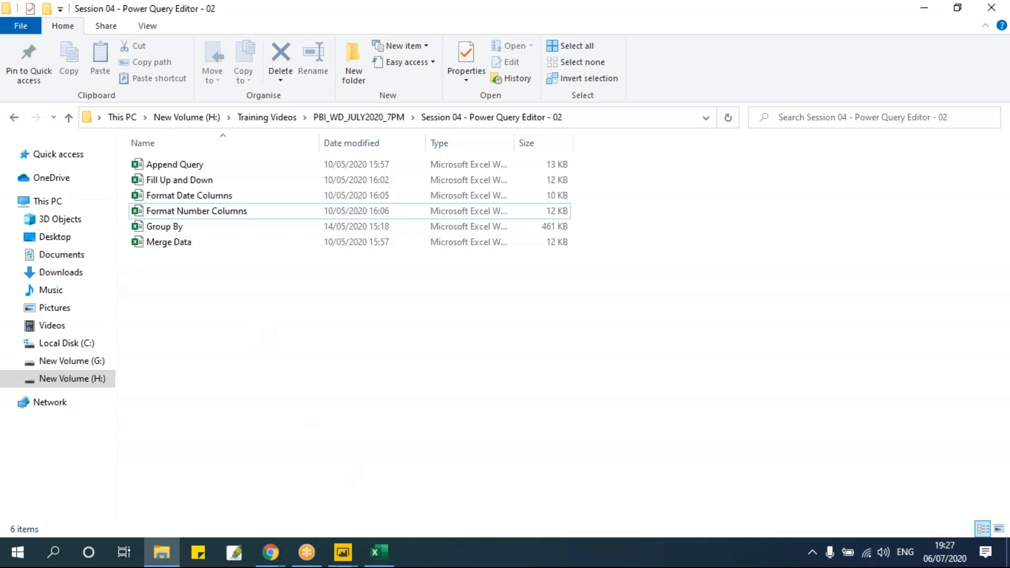
- Switch back to Power Query Editor and import the Format Number Columns table from the Format Number Columns Excel workbook
{"action": "mouse_move", "coordinate": [343, 553]}
{"action": "left_click", "coordinate": [393, 492]}
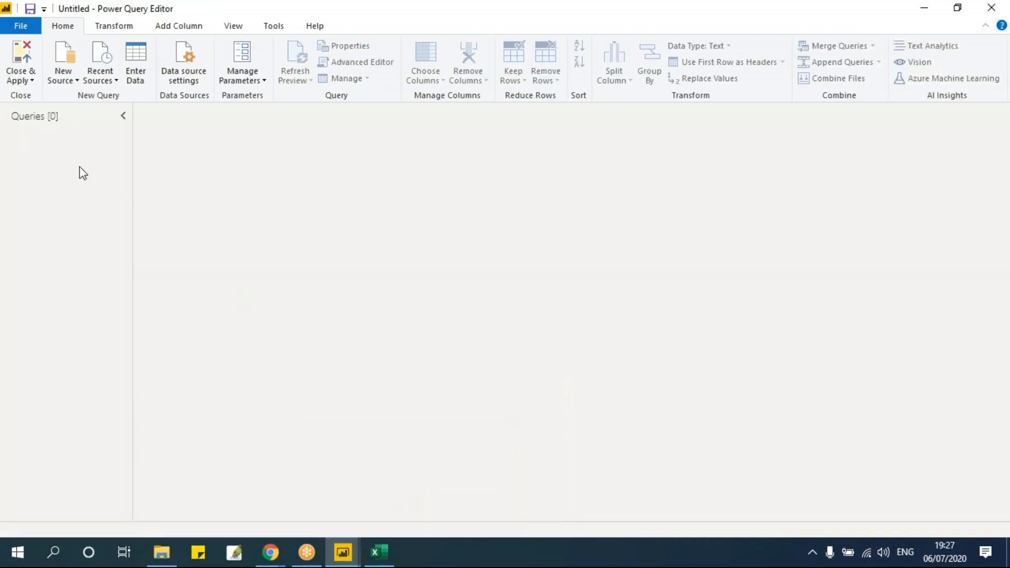
{"action": "left_click", "coordinate": [63, 73]}
{"action": "left_click", "coordinate": [90, 117]}
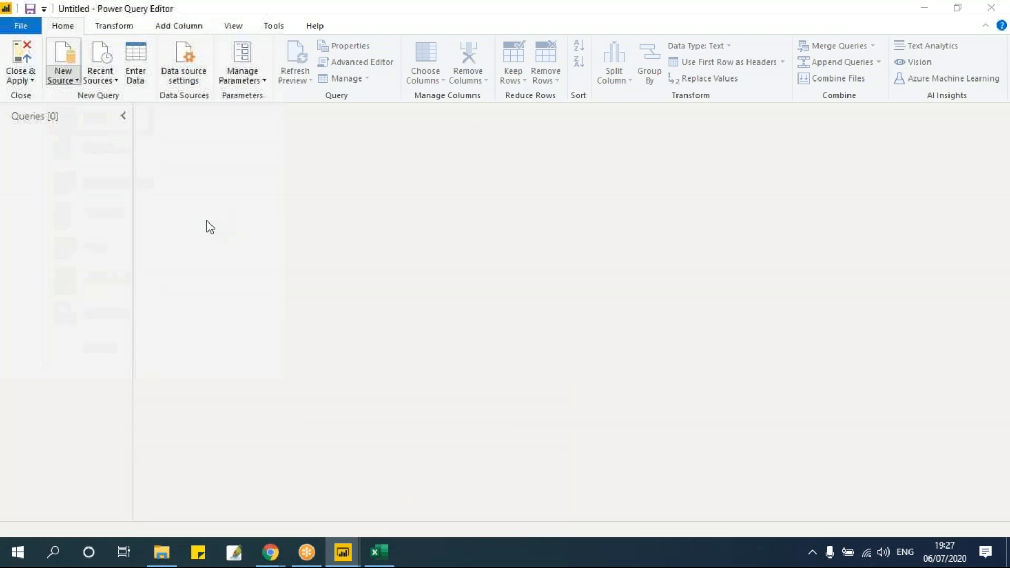
{"action": "left_click", "coordinate": [421, 252]}
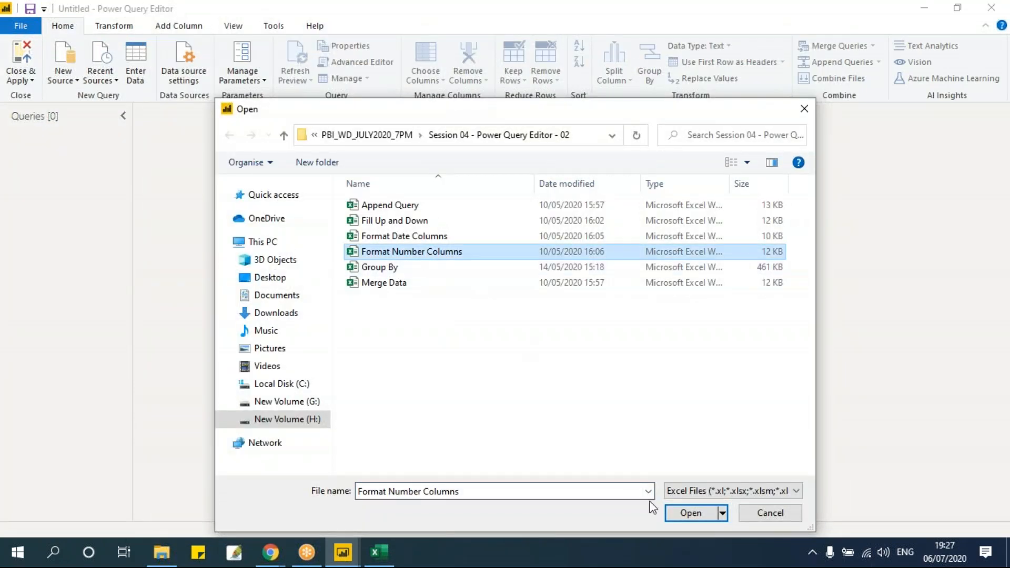
{"action": "left_click", "coordinate": [691, 513]}
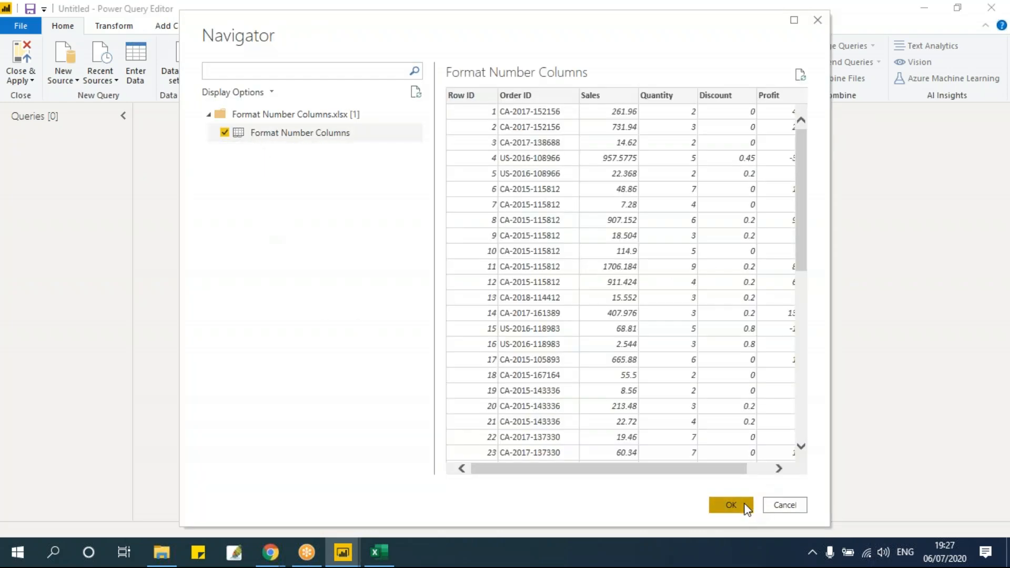
{"action": "left_click", "coordinate": [742, 506]}
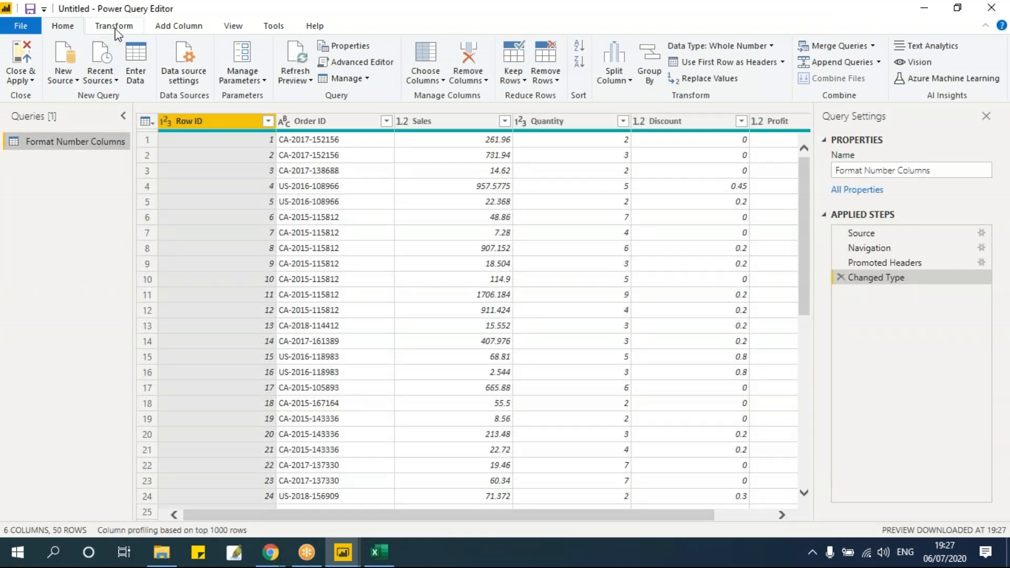
- Hide the query settings to make room for all columns of the Format Number Columns table
{"action": "left_click", "coordinate": [115, 27]}
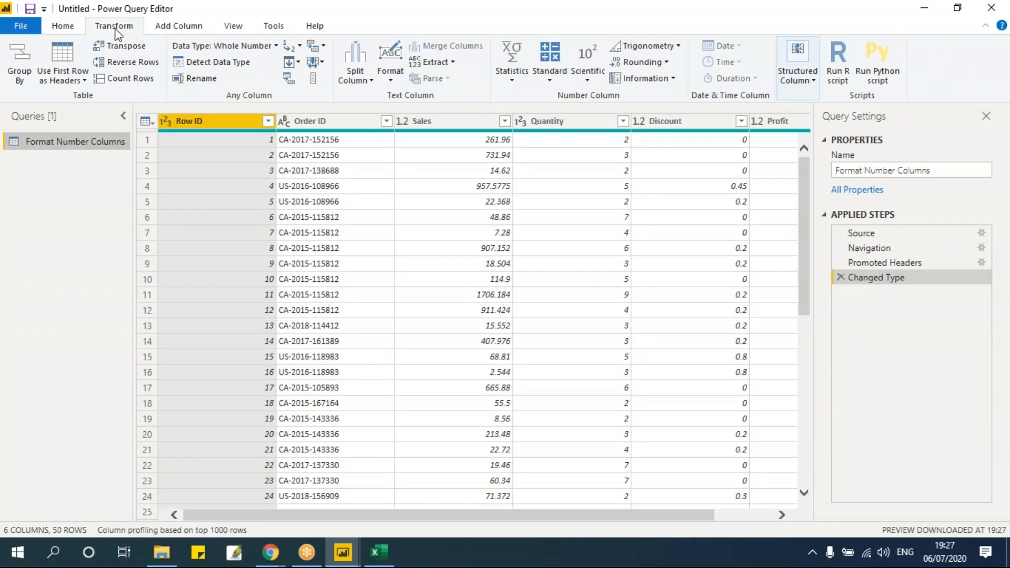
{"action": "left_click", "coordinate": [176, 27]}
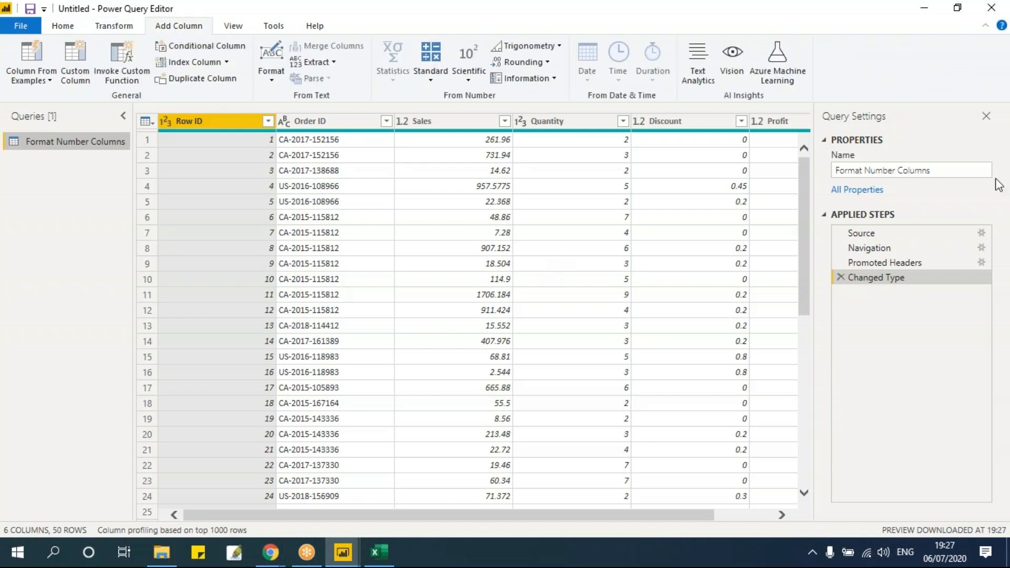
{"action": "left_click", "coordinate": [986, 116]}
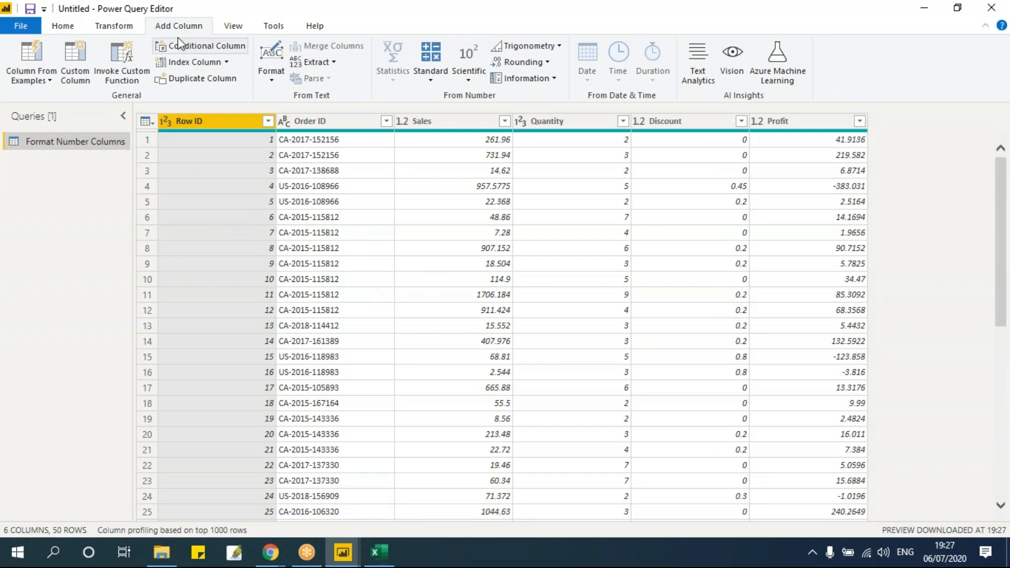
- Compare the number tools that transform existing columns with the ones that add new columns
{"action": "left_click", "coordinate": [117, 28]}
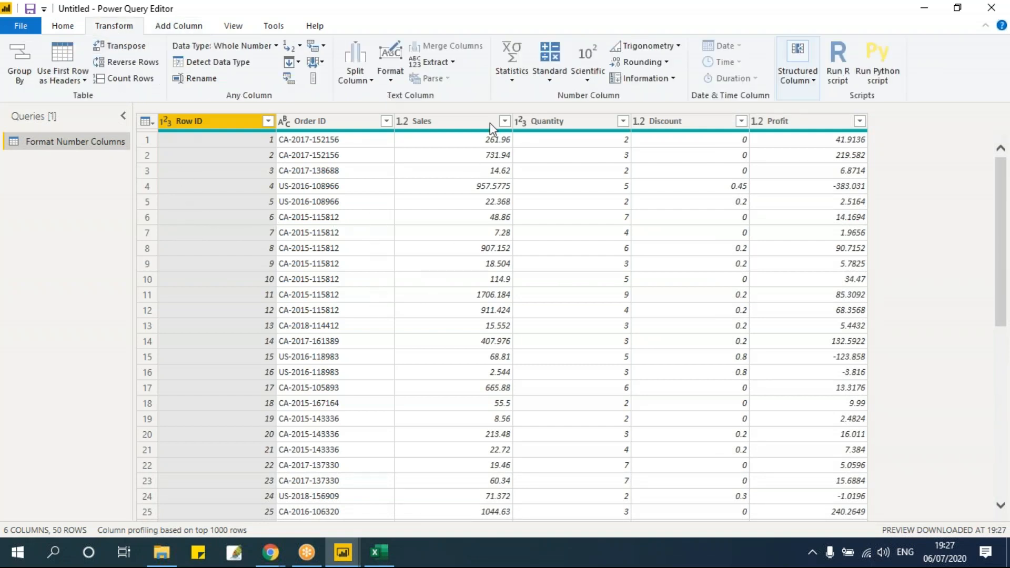
{"action": "left_click", "coordinate": [179, 27]}
{"action": "left_click", "coordinate": [115, 26]}
{"action": "left_click", "coordinate": [193, 29]}
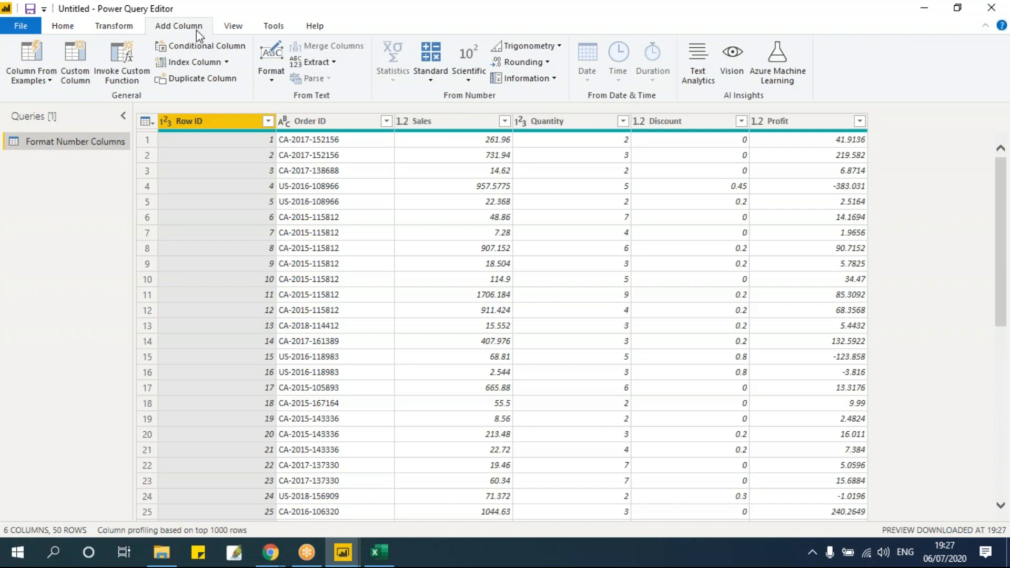
- Add a new column that adds 1000 to each value in the Sales column
{"action": "left_click", "coordinate": [441, 122]}
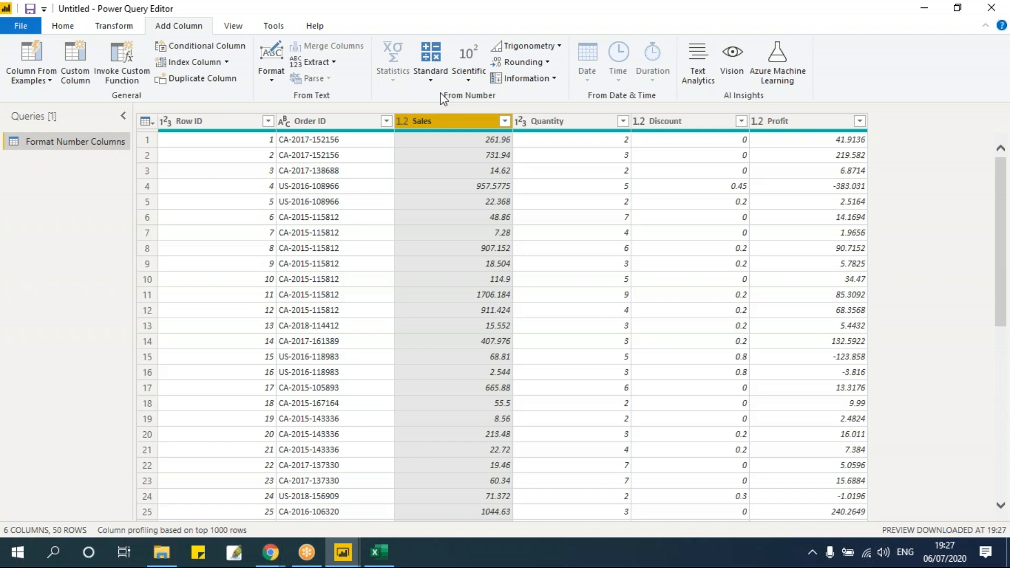
{"action": "left_click", "coordinate": [116, 27]}
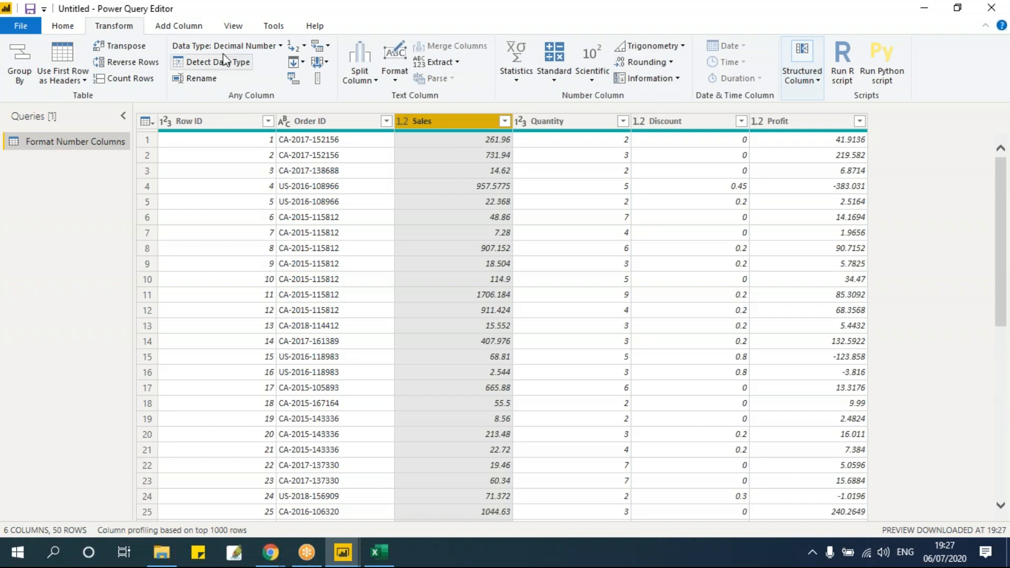
{"action": "left_click", "coordinate": [179, 26]}
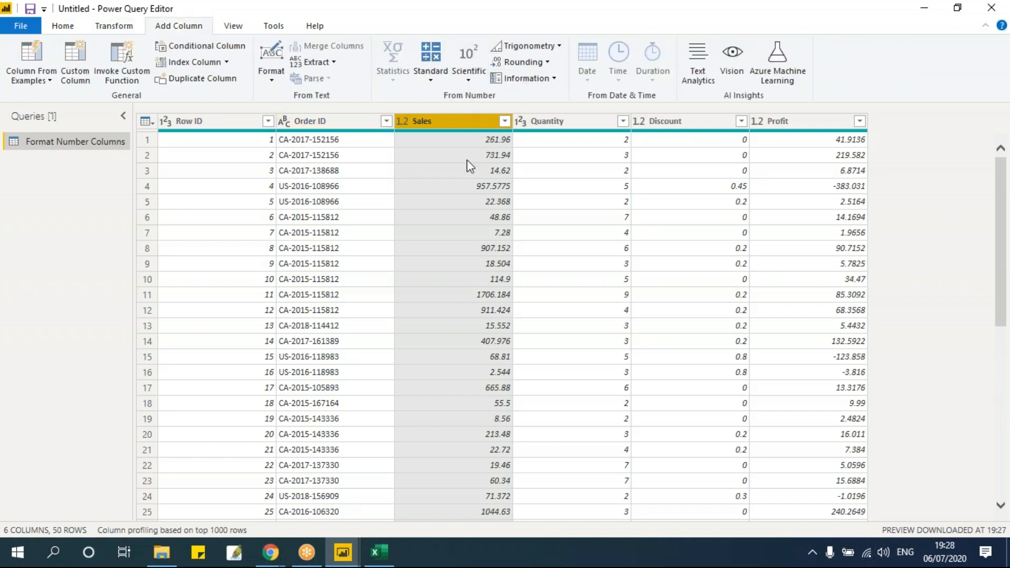
{"action": "left_click", "coordinate": [433, 80]}
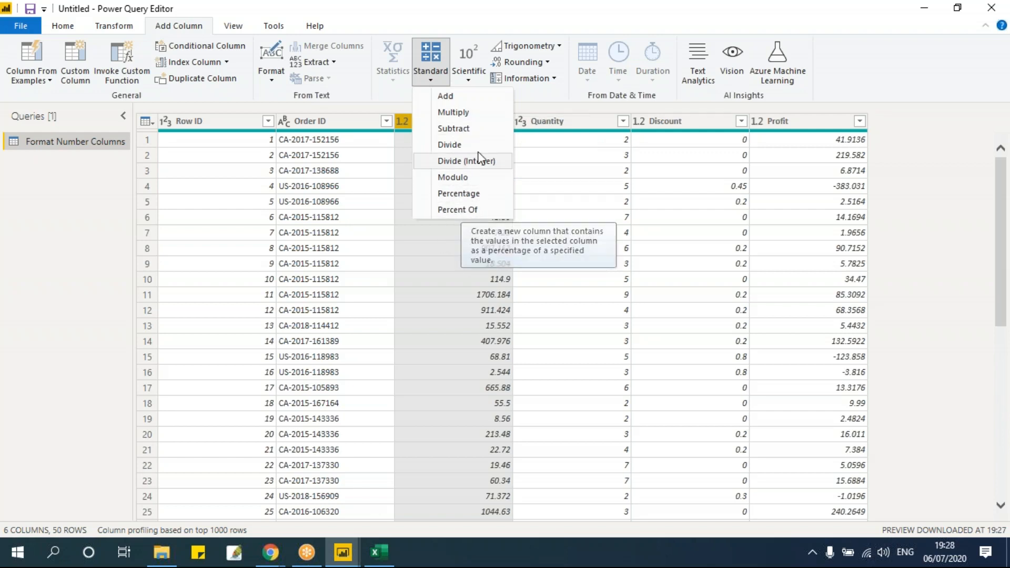
{"action": "left_click", "coordinate": [459, 97]}
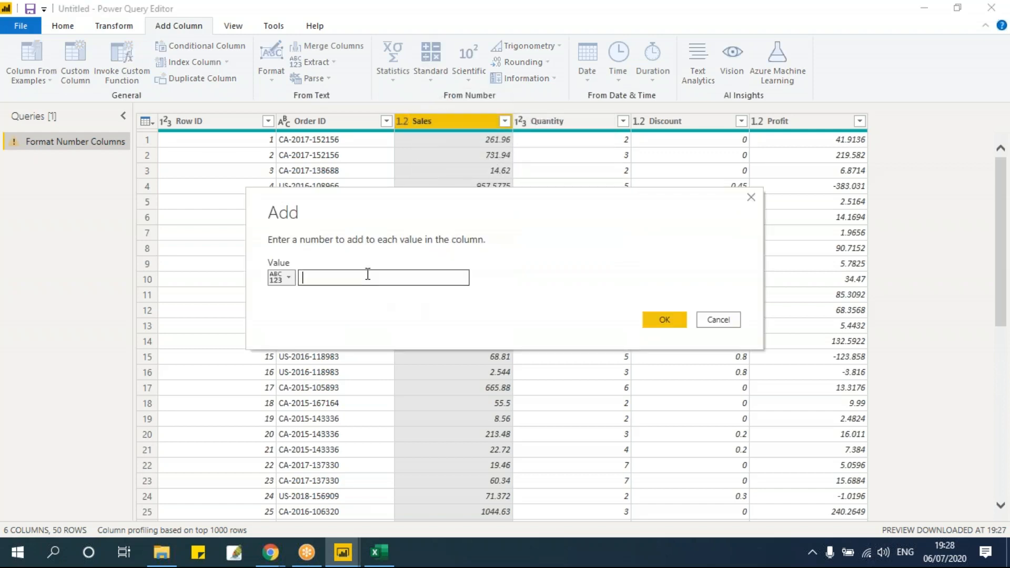
{"action": "type", "text": "1000"}
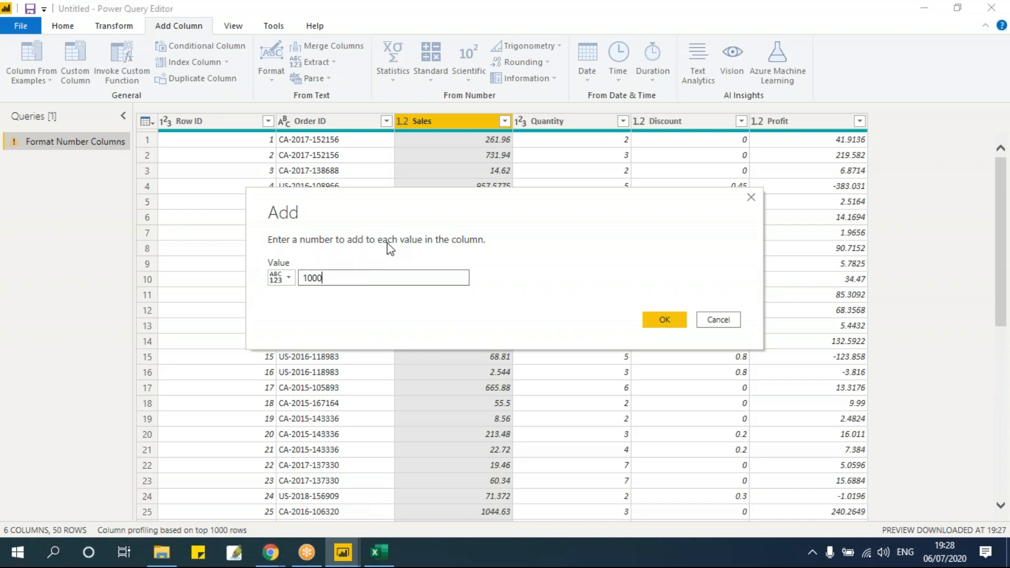
{"action": "left_click", "coordinate": [665, 321]}
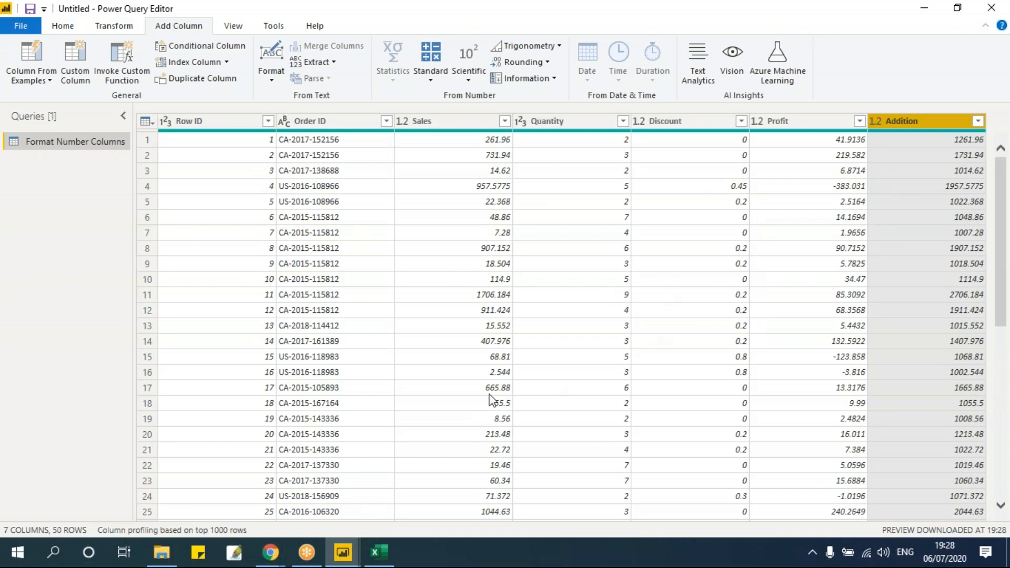
- Add a new column that subtracts 500 from each value in the Sales column
{"action": "left_click", "coordinate": [450, 121]}
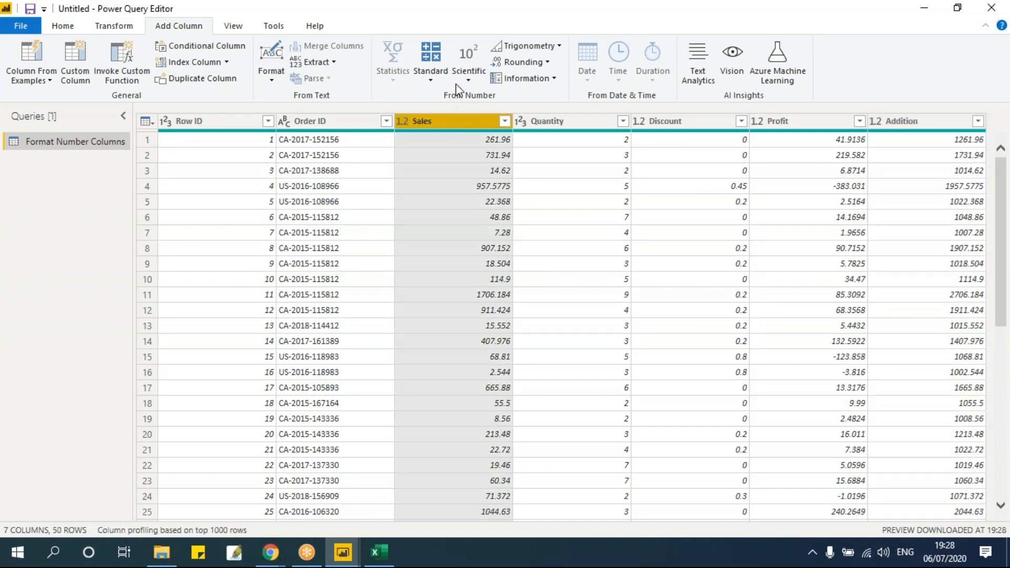
{"action": "left_click", "coordinate": [431, 79]}
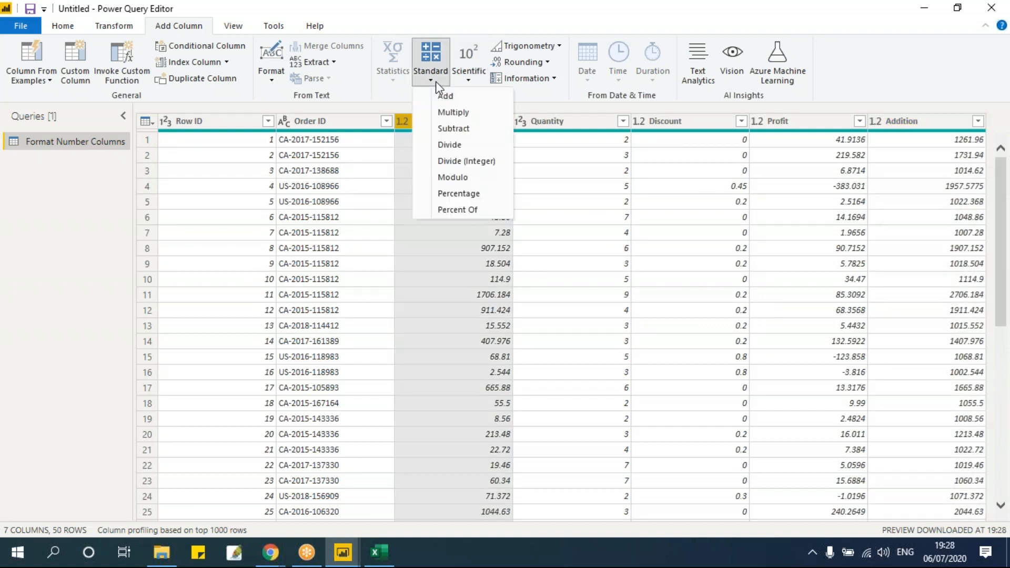
{"action": "left_click", "coordinate": [439, 128]}
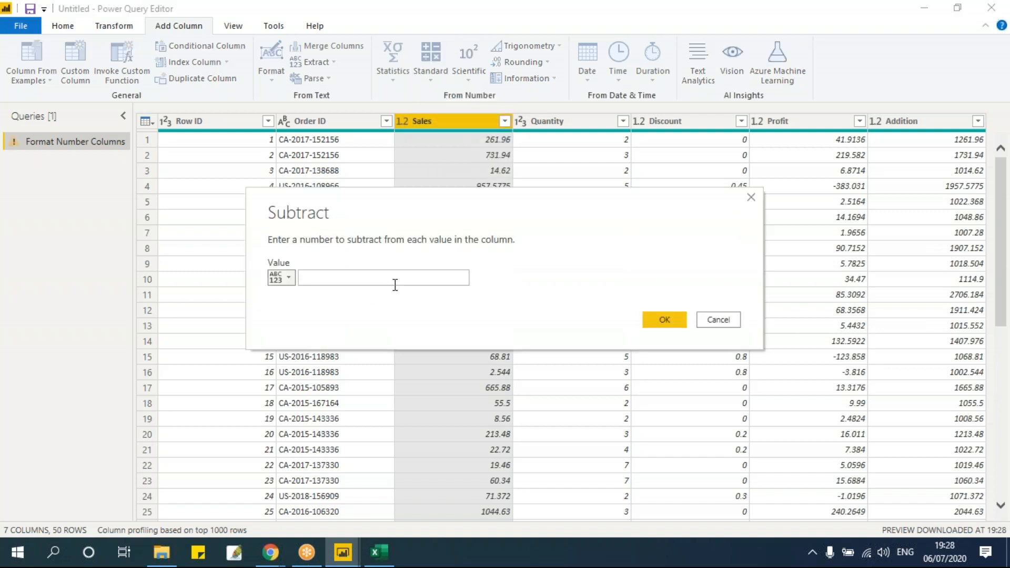
{"action": "type", "text": "500"}
{"action": "left_click", "coordinate": [670, 322]}
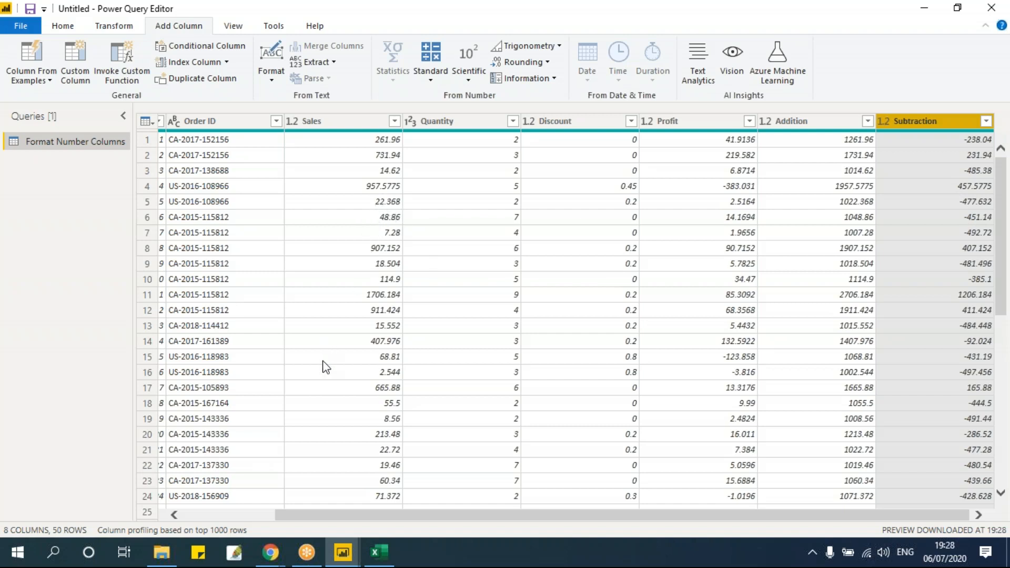
- Add a new column that multiplies each value in the Quantity column by 12
{"action": "left_click", "coordinate": [469, 122]}
{"action": "left_click", "coordinate": [433, 77]}
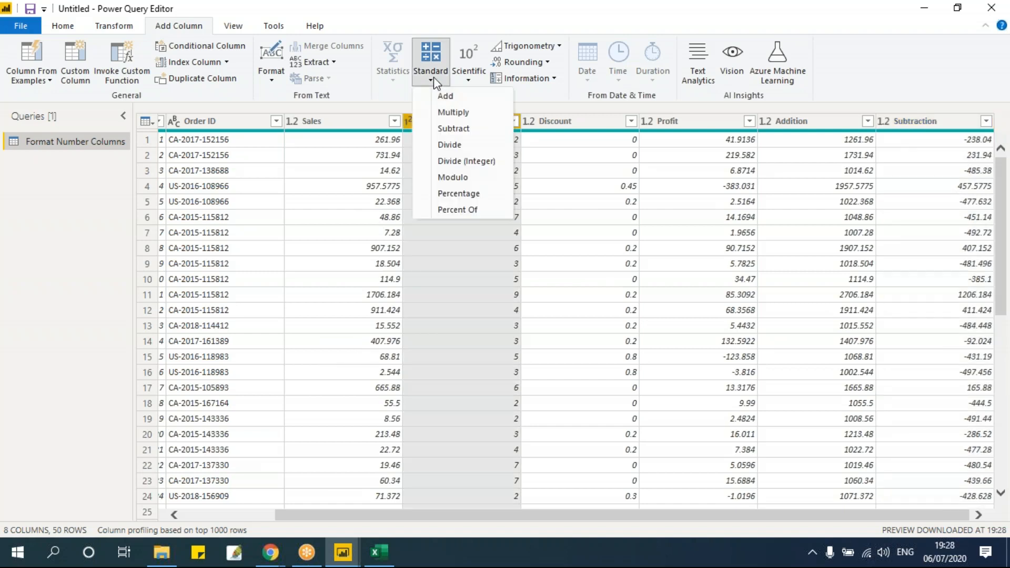
{"action": "left_click", "coordinate": [446, 113]}
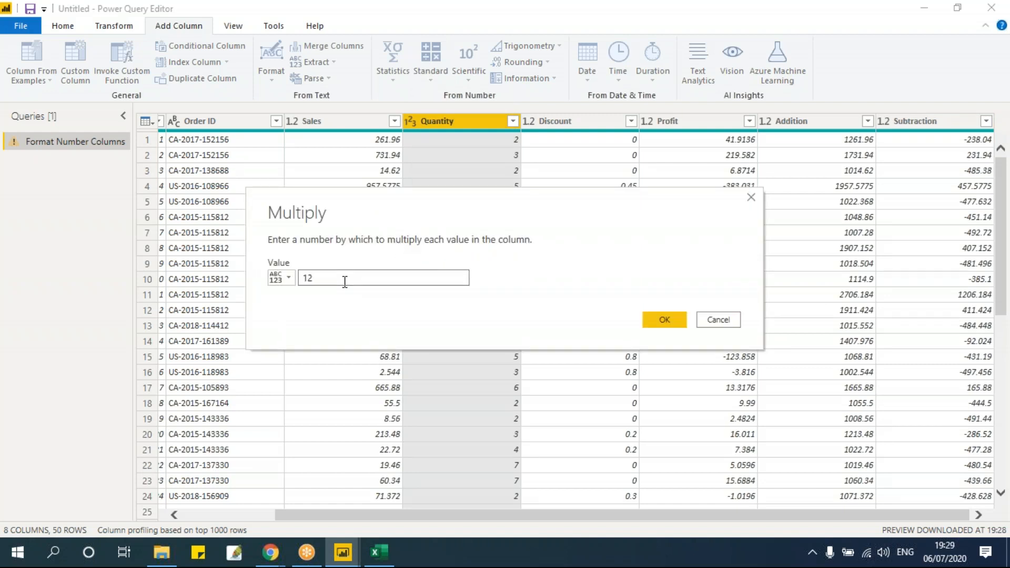
{"action": "left_click", "coordinate": [669, 323]}
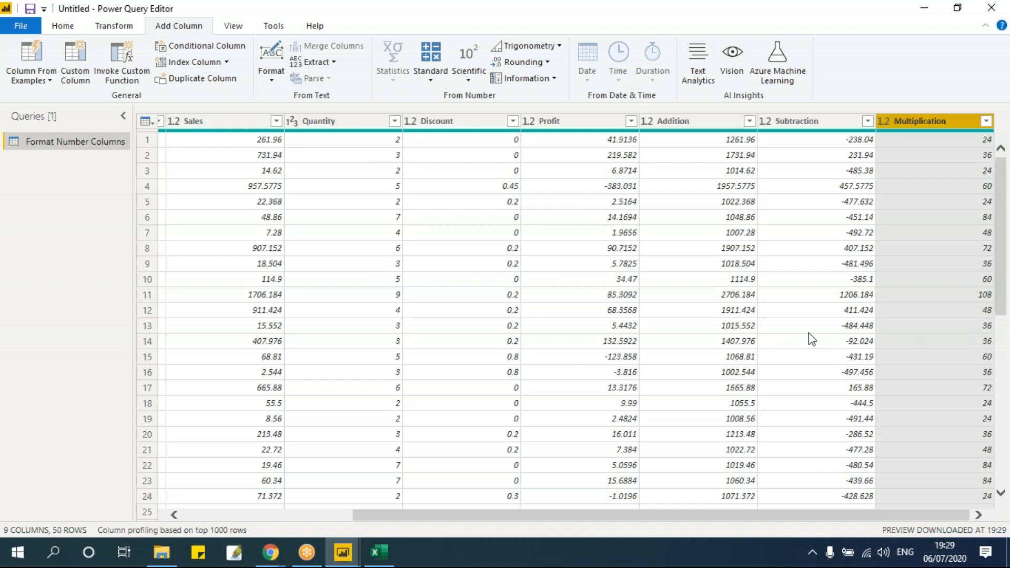
- Add a new column that divides each value in the Sales column by 12
{"action": "left_click", "coordinate": [266, 125]}
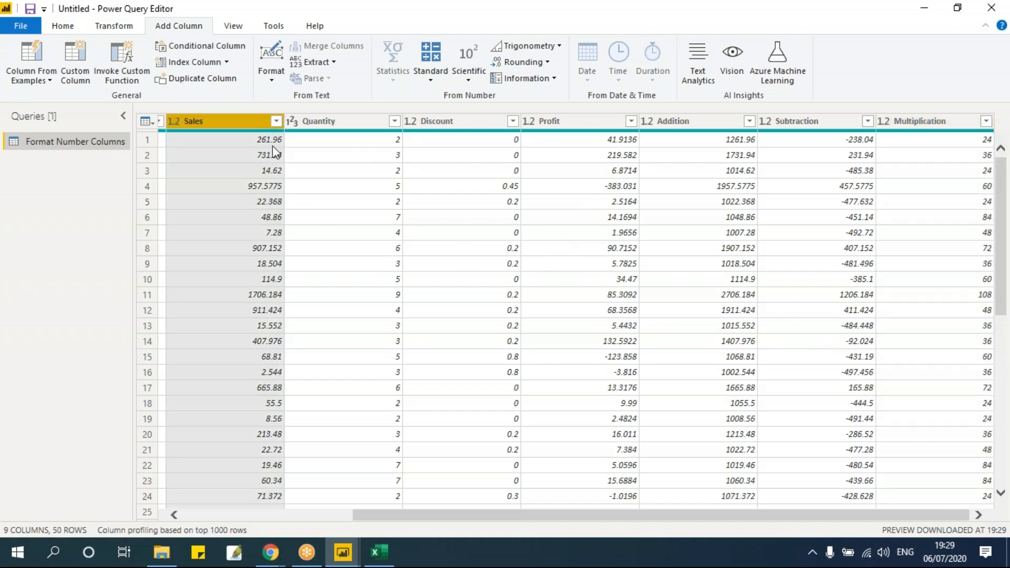
{"action": "left_click", "coordinate": [430, 68]}
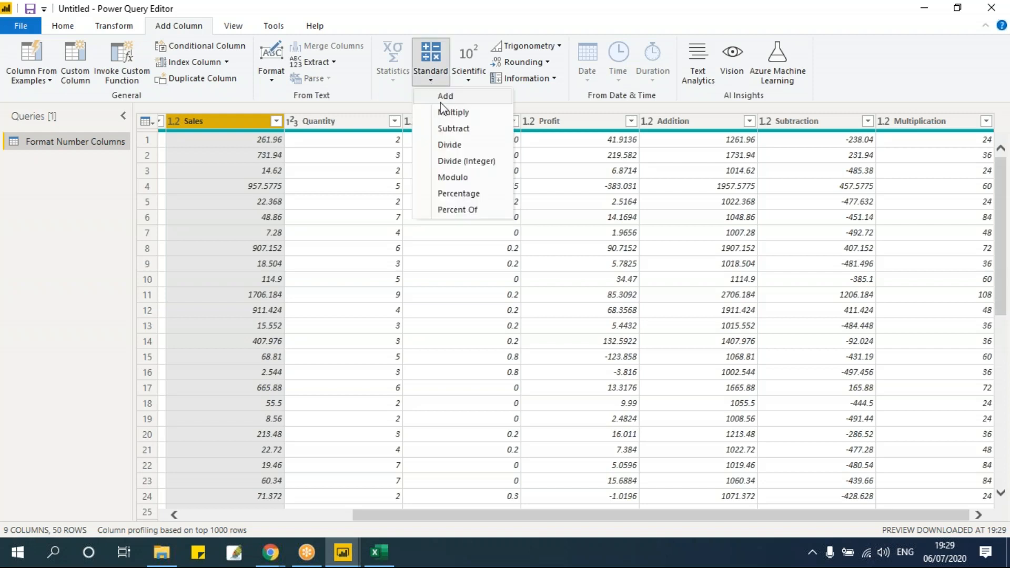
{"action": "left_click", "coordinate": [460, 145]}
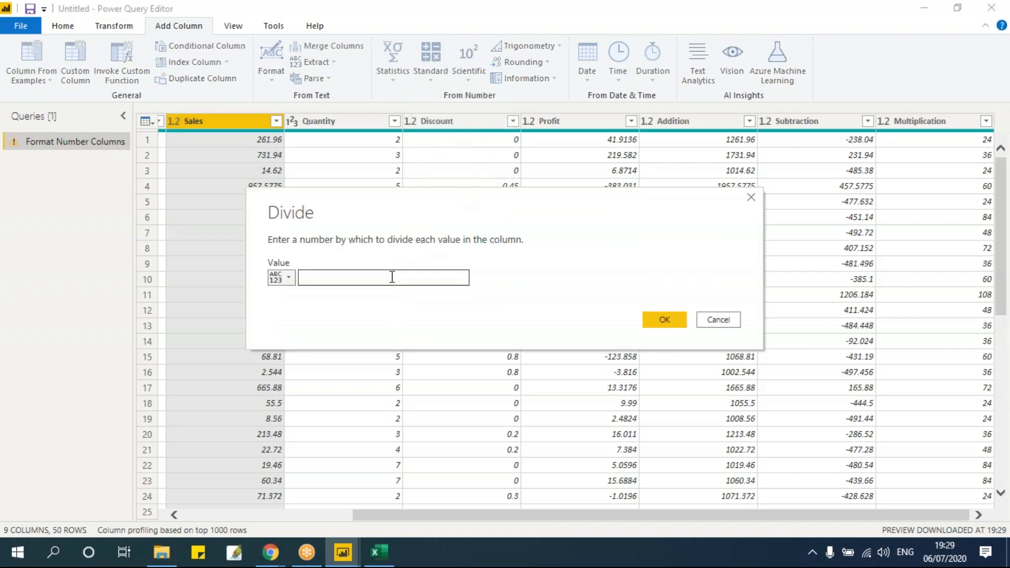
{"action": "type", "text": "12"}
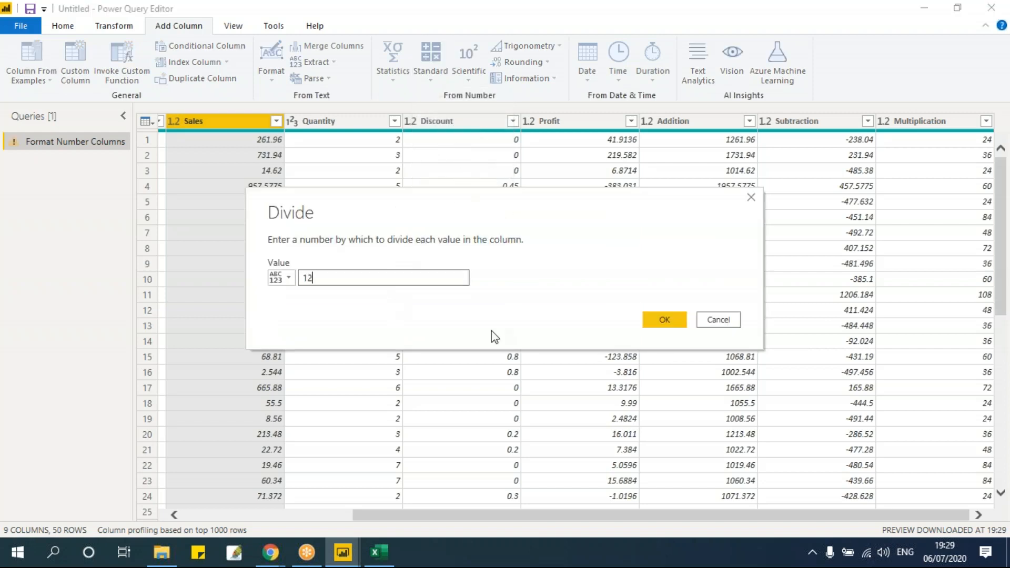
{"action": "left_click", "coordinate": [662, 319]}
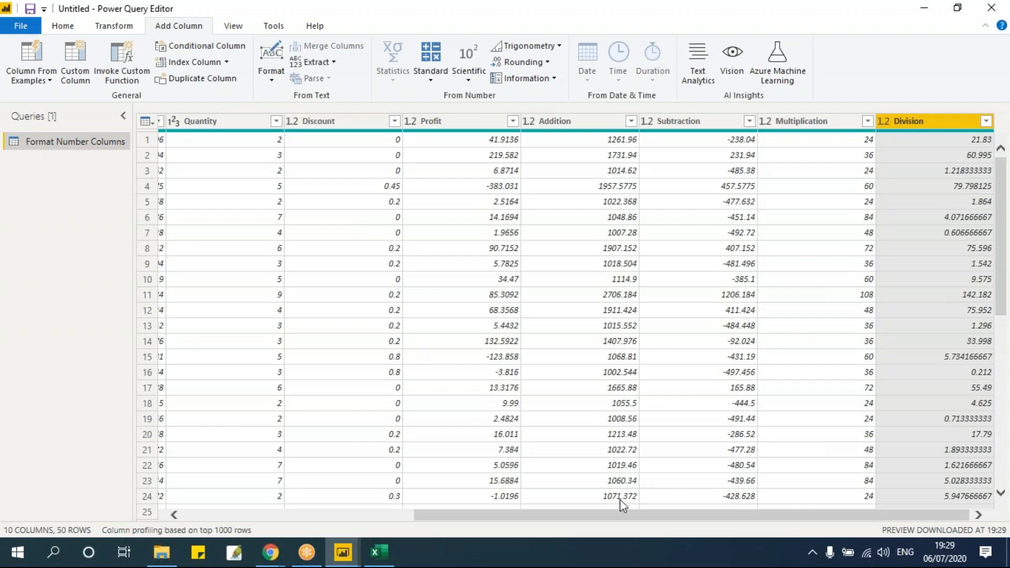
- Add a new column that integer-divides each value in the Sales column
{"action": "left_click_drag", "start_coordinate": [614, 516], "coordinate": [443, 521]}
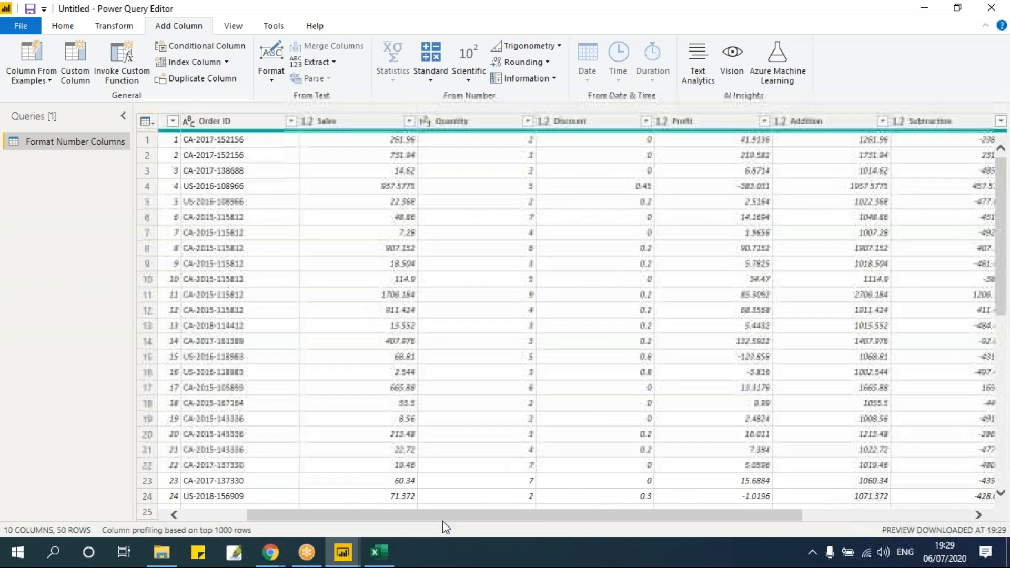
{"action": "left_click", "coordinate": [363, 152]}
{"action": "left_click_drag", "start_coordinate": [506, 519], "coordinate": [815, 523]}
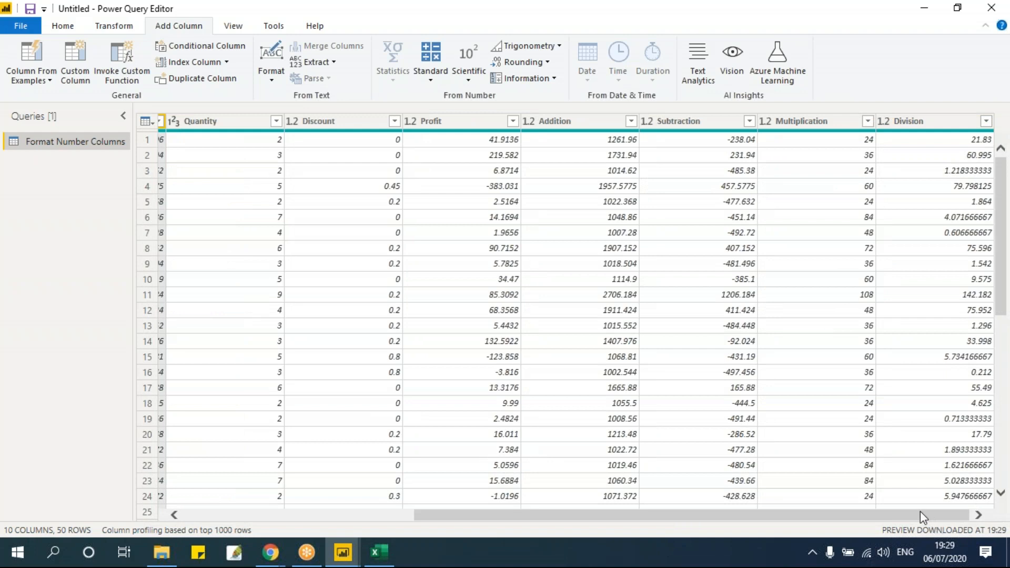
{"action": "left_click_drag", "start_coordinate": [920, 513], "coordinate": [738, 518]}
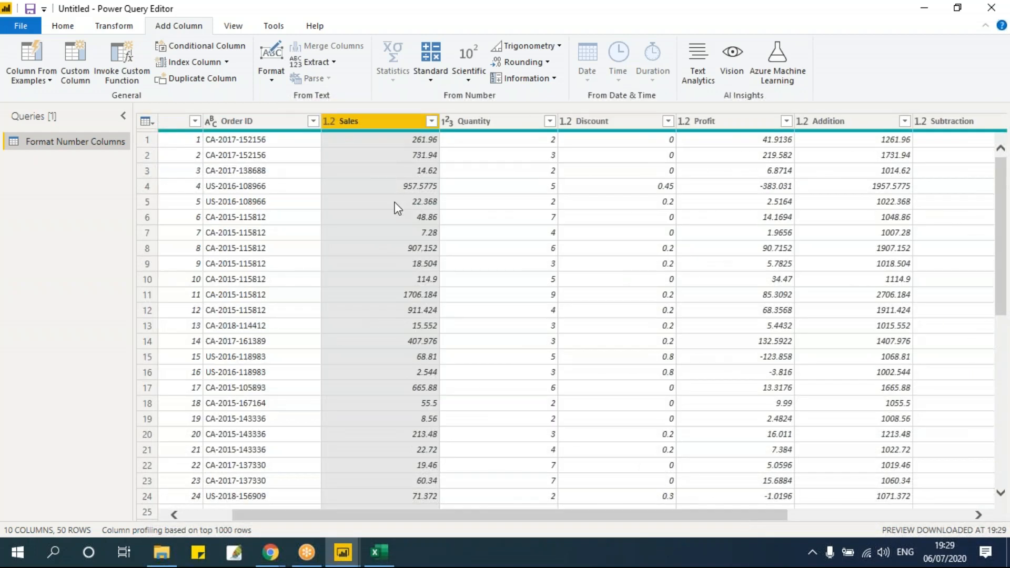
{"action": "left_click", "coordinate": [431, 68]}
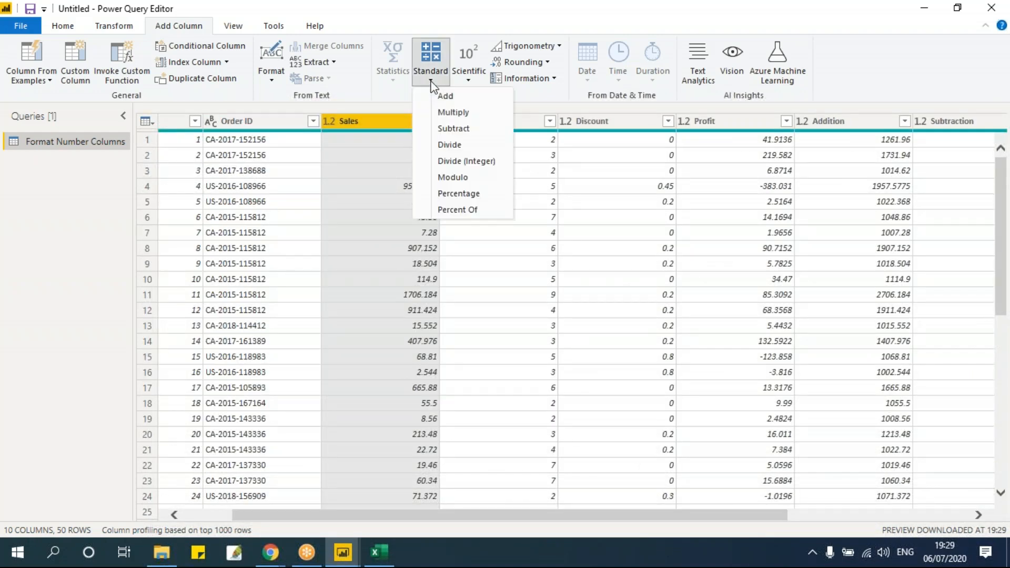
{"action": "left_click", "coordinate": [456, 162]}
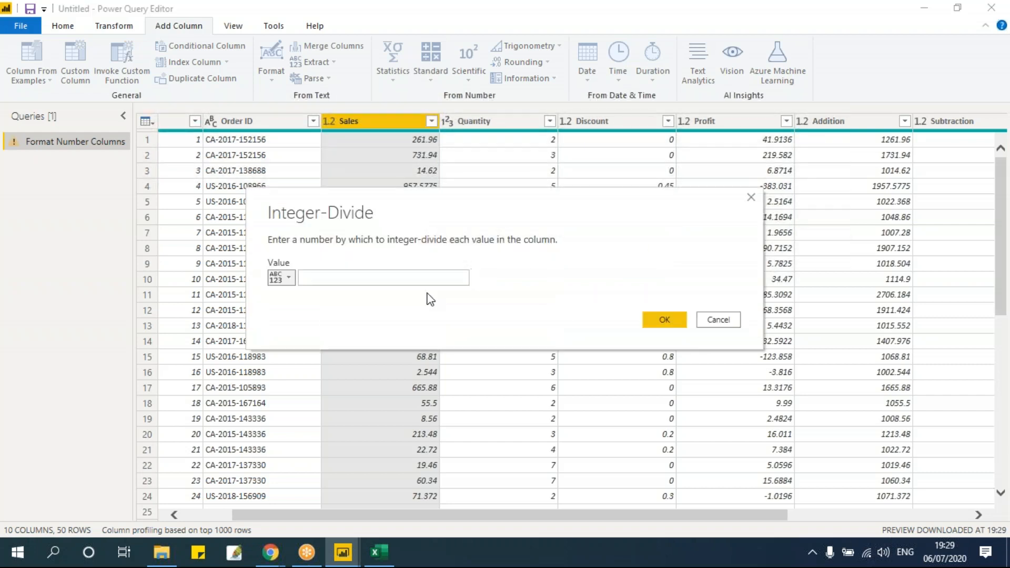
{"action": "left_click", "coordinate": [661, 324]}
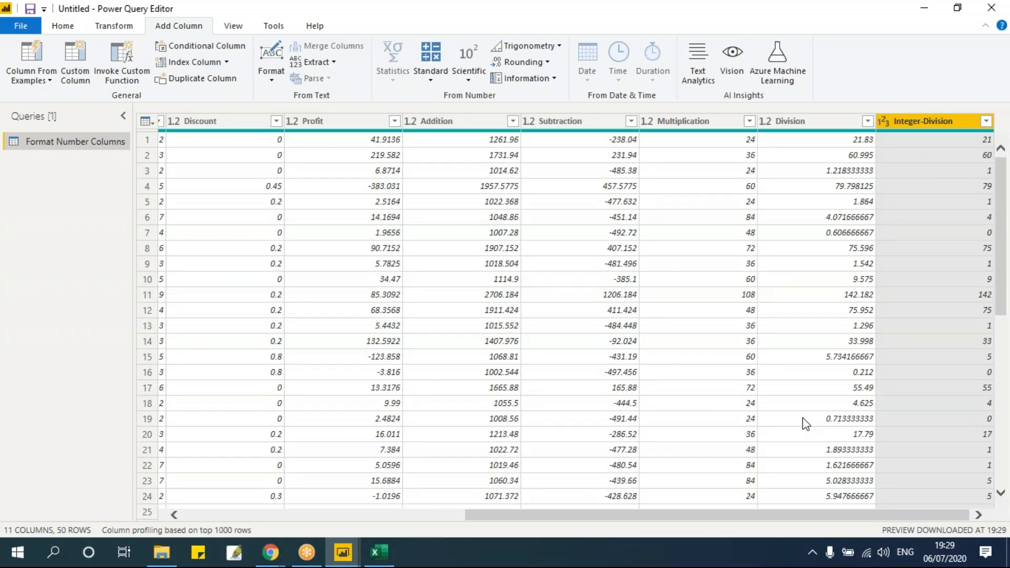
- Add a new column containing the absolute values of the Subtraction column
{"action": "left_click_drag", "start_coordinate": [725, 513], "coordinate": [431, 525]}
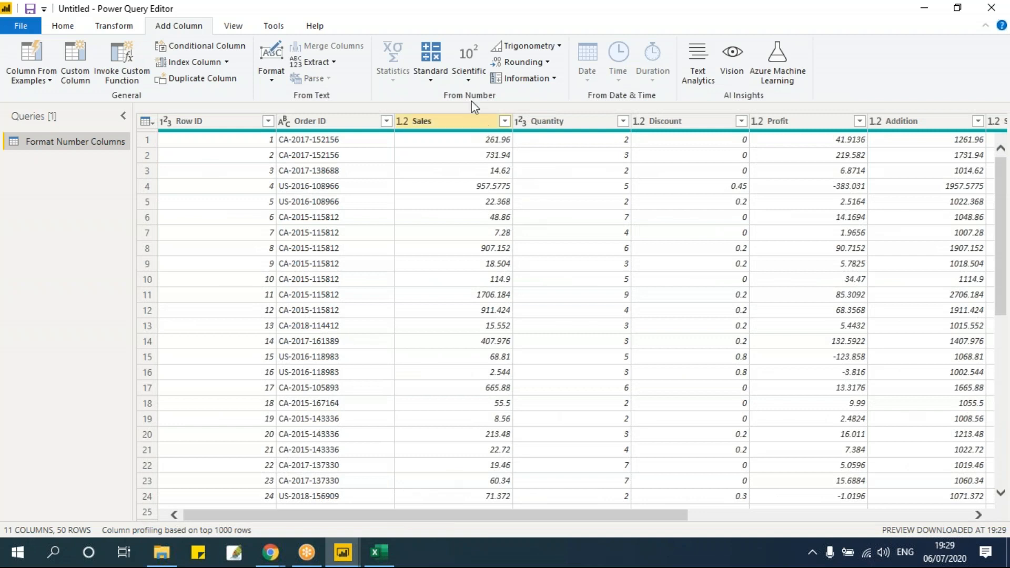
{"action": "left_click", "coordinate": [470, 79]}
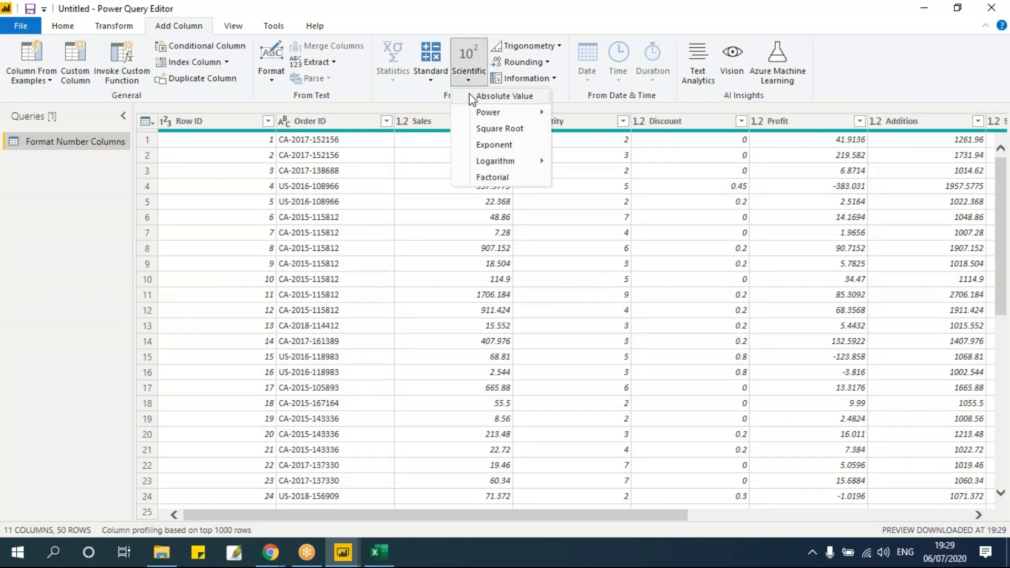
{"action": "left_click", "coordinate": [511, 520]}
{"action": "left_click", "coordinate": [711, 516]}
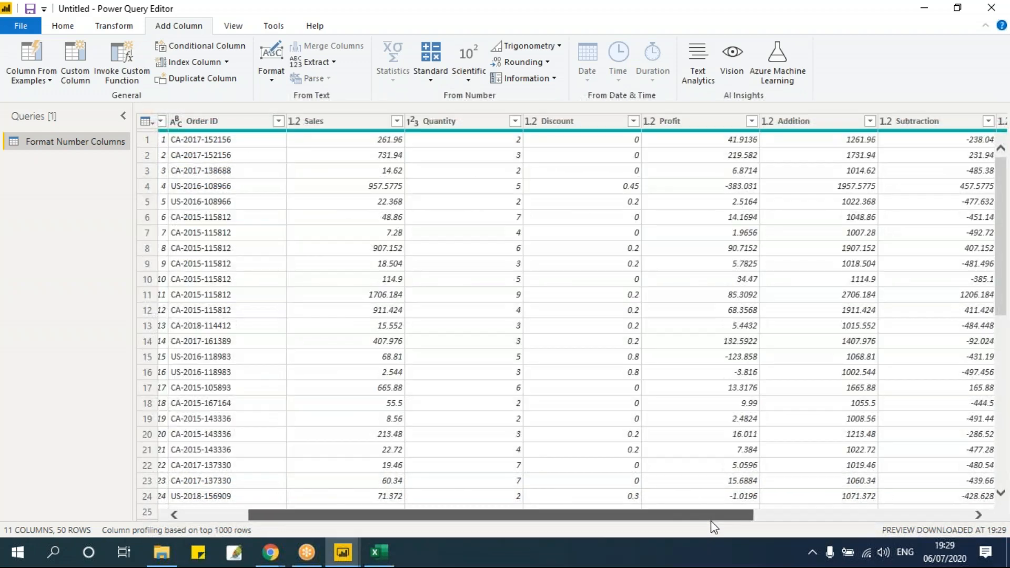
{"action": "left_click_drag", "start_coordinate": [712, 522], "coordinate": [784, 523]}
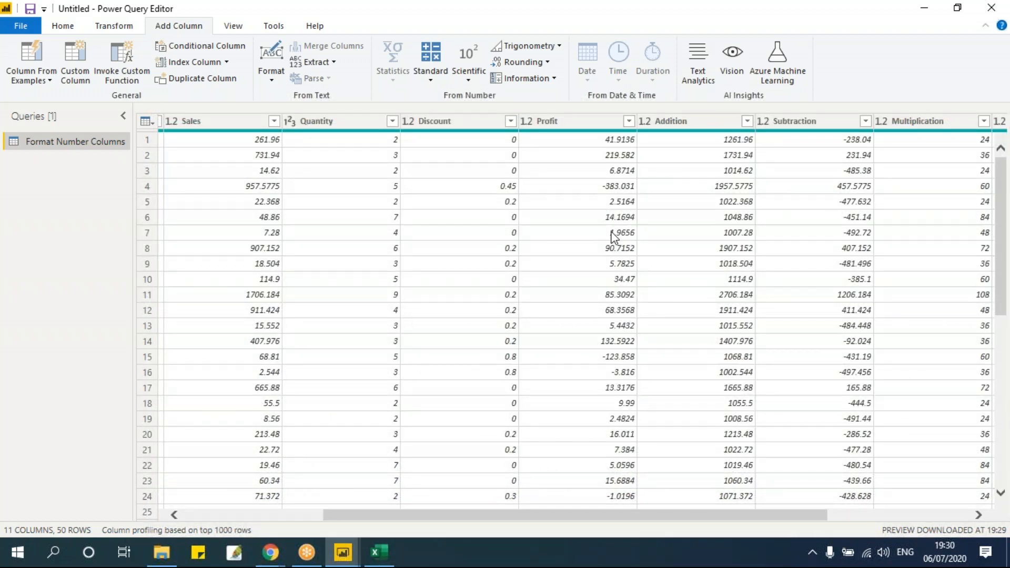
{"action": "left_click", "coordinate": [809, 123]}
{"action": "left_click_drag", "start_coordinate": [810, 517], "coordinate": [893, 518]}
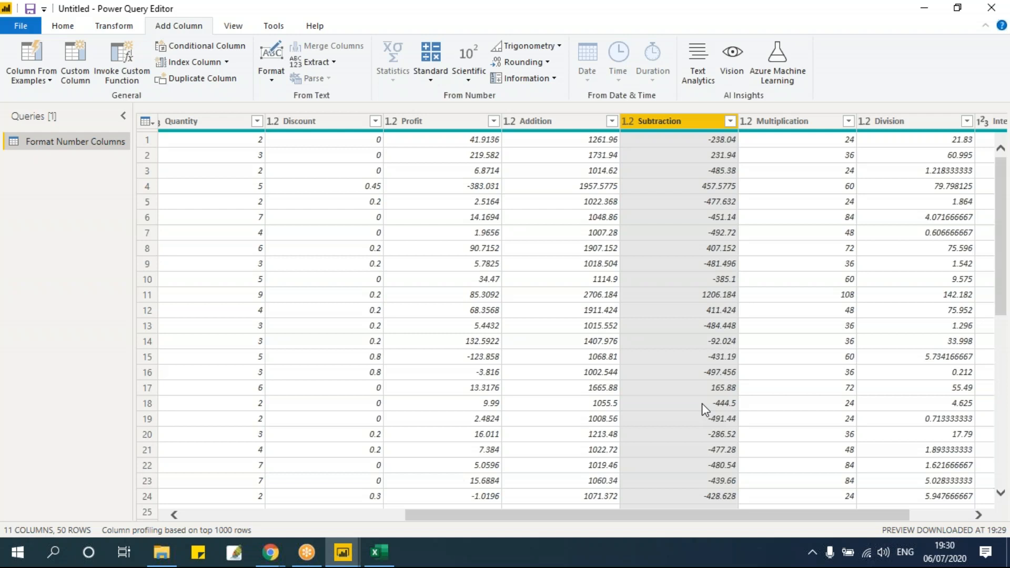
{"action": "left_click", "coordinate": [469, 73]}
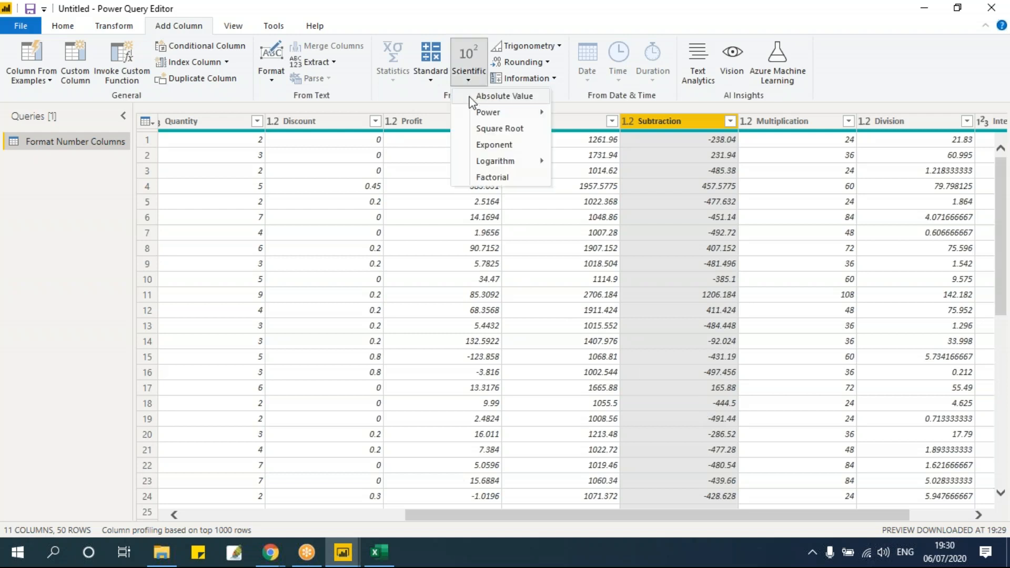
{"action": "left_click", "coordinate": [471, 100]}
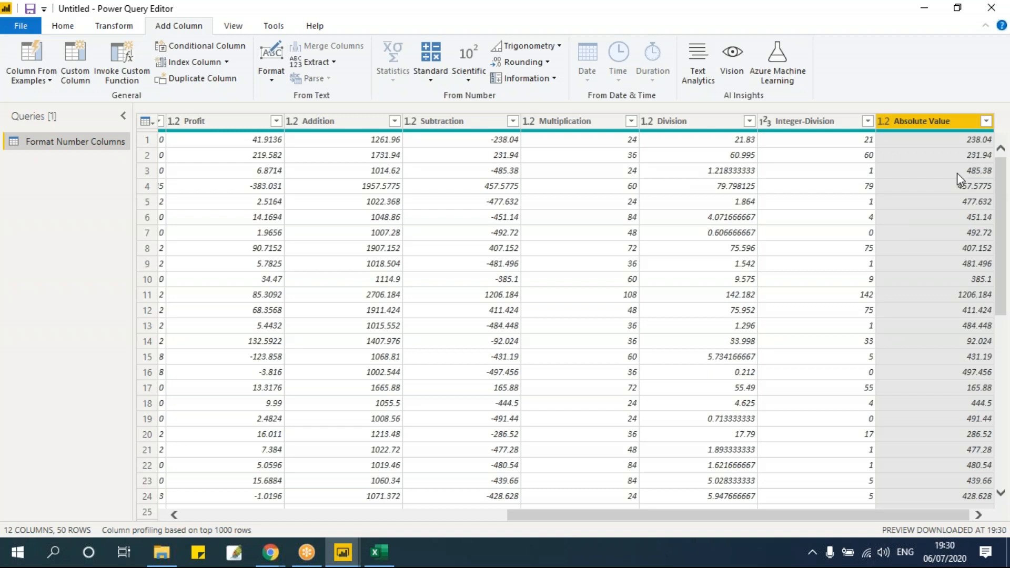
{"action": "left_click", "coordinate": [459, 122]}
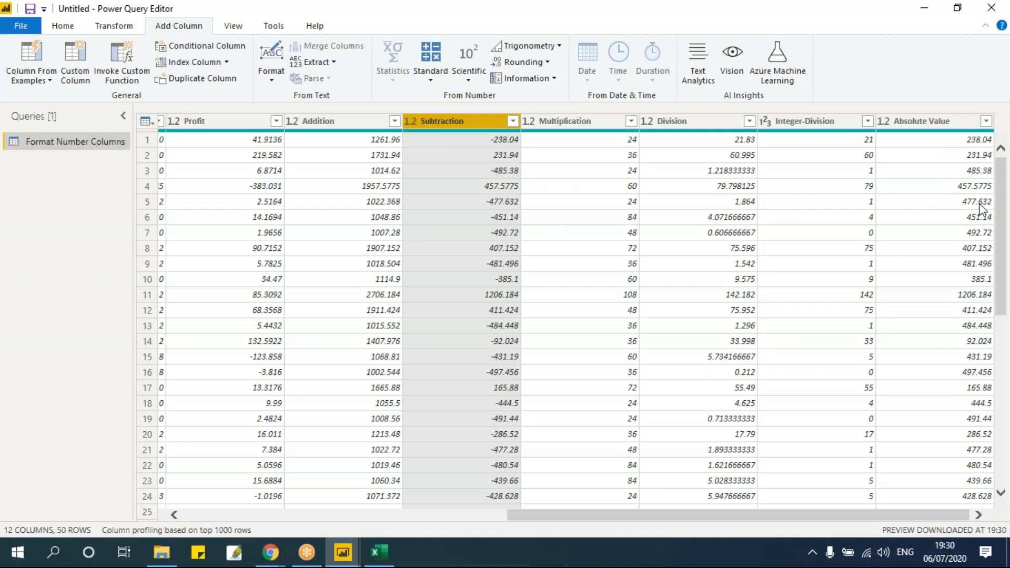
{"action": "left_click", "coordinate": [471, 74]}
{"action": "mouse_move", "coordinate": [478, 115]}
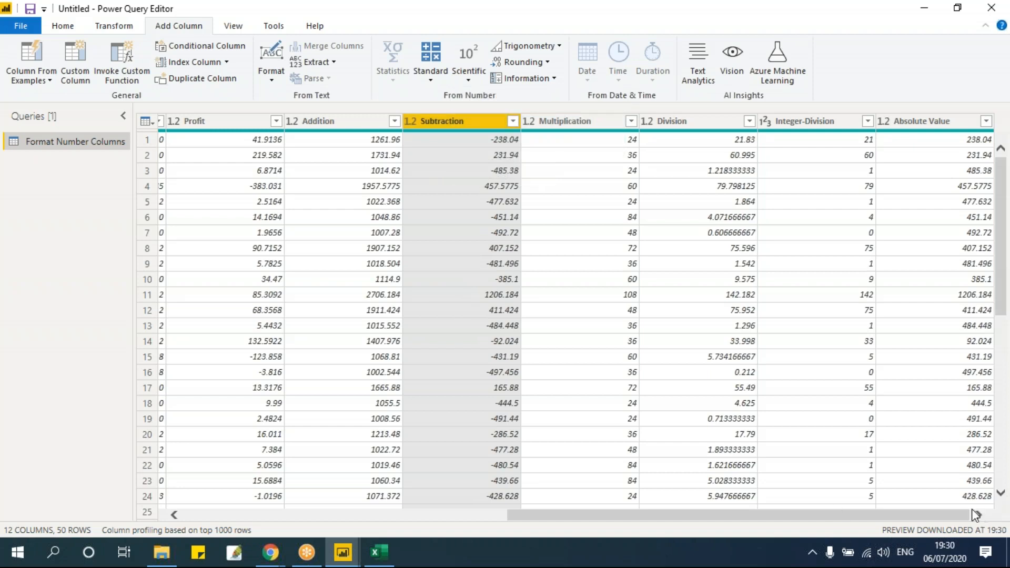
{"action": "left_click", "coordinate": [909, 118]}
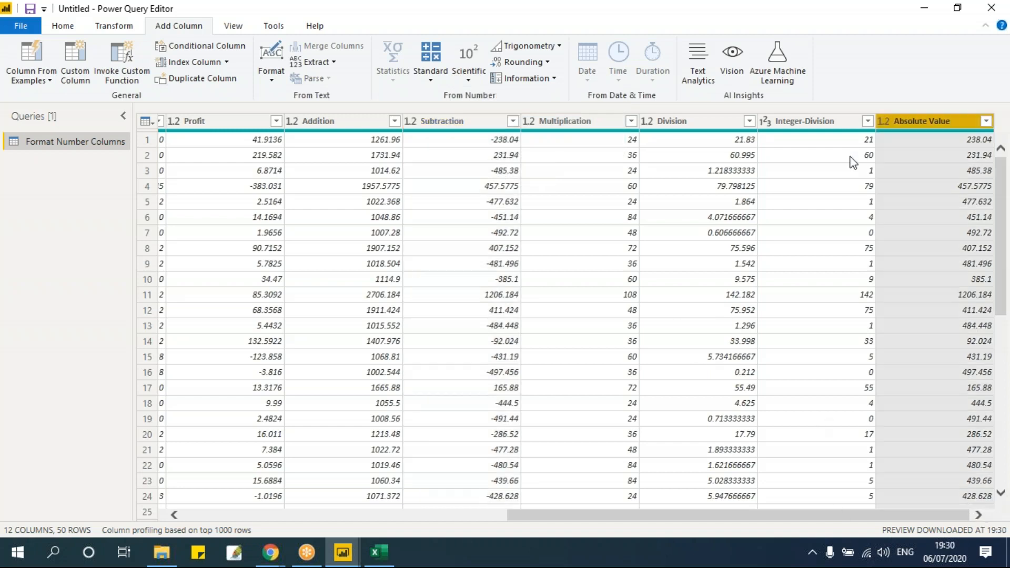
{"action": "left_click", "coordinate": [523, 61]}
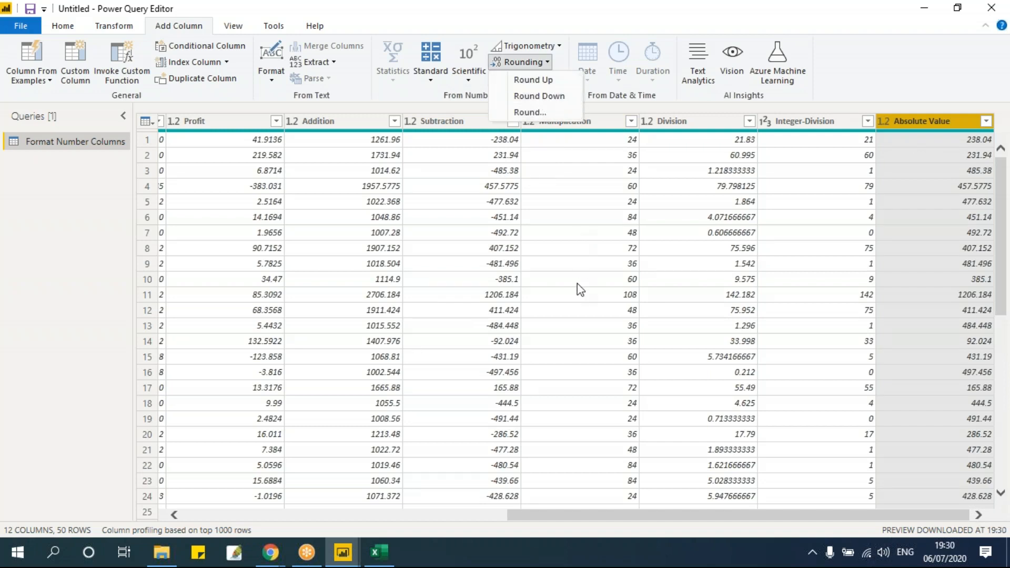
{"action": "left_click", "coordinate": [918, 393]}
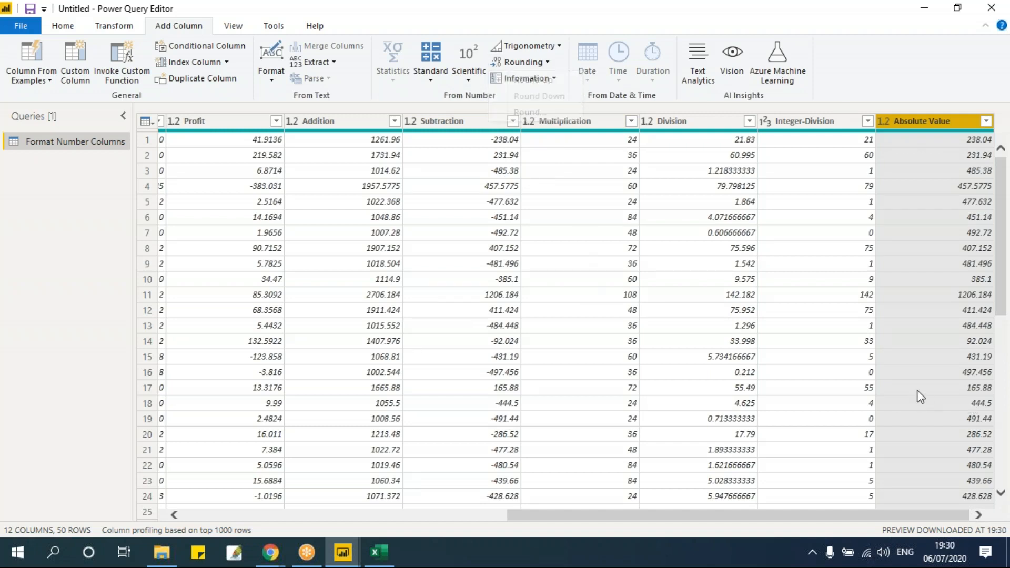
- Add a new column that rounds the Division column's values to 1 decimal place
{"action": "left_click", "coordinate": [697, 125]}
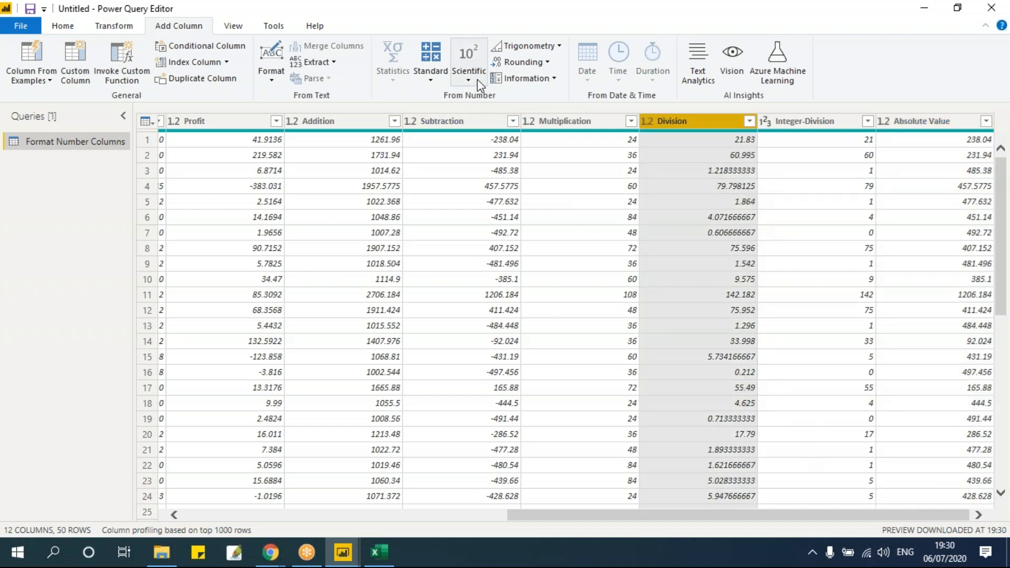
{"action": "left_click", "coordinate": [546, 63]}
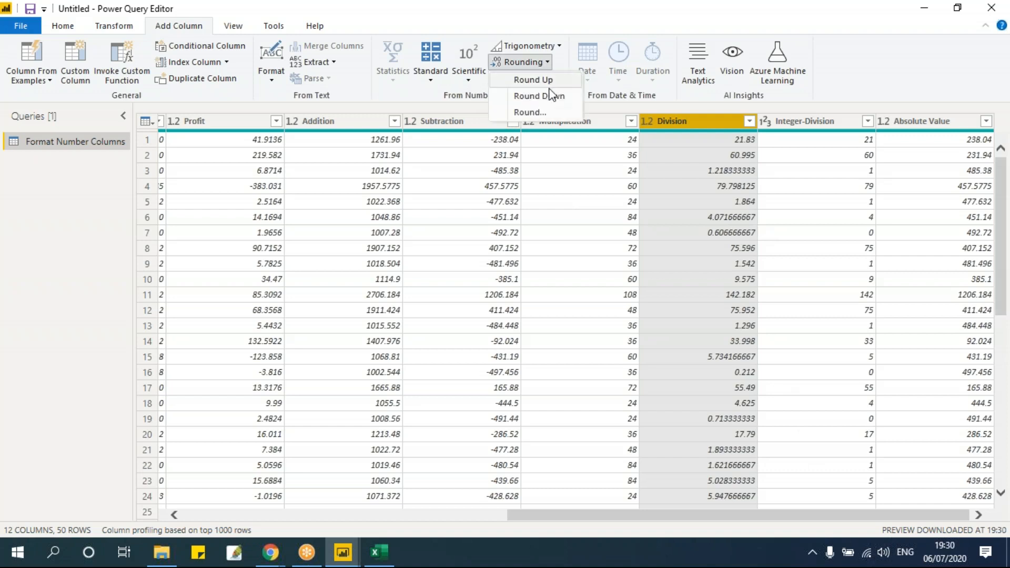
{"action": "left_click", "coordinate": [553, 112]}
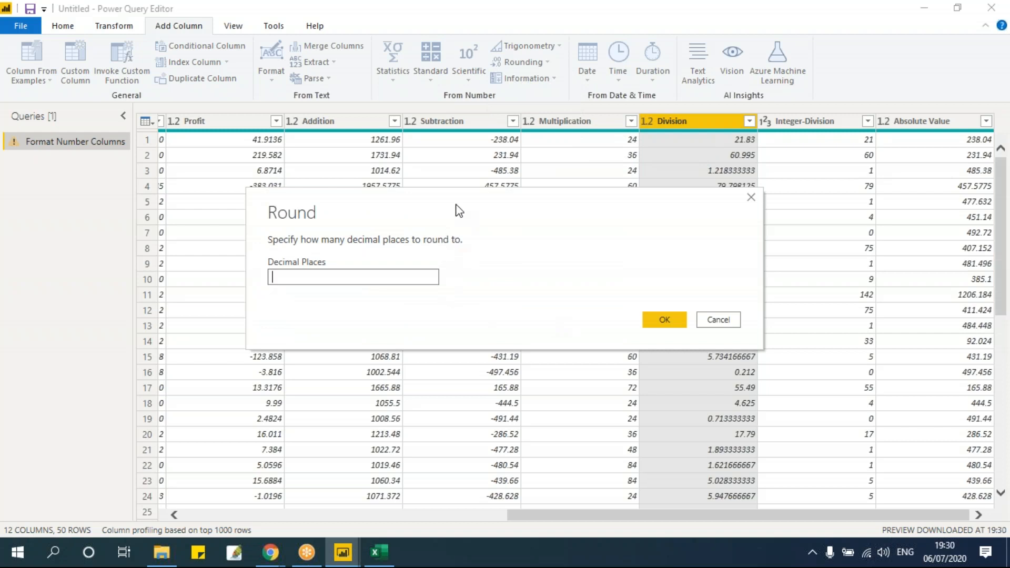
{"action": "left_click_drag", "start_coordinate": [460, 188], "coordinate": [424, 206]}
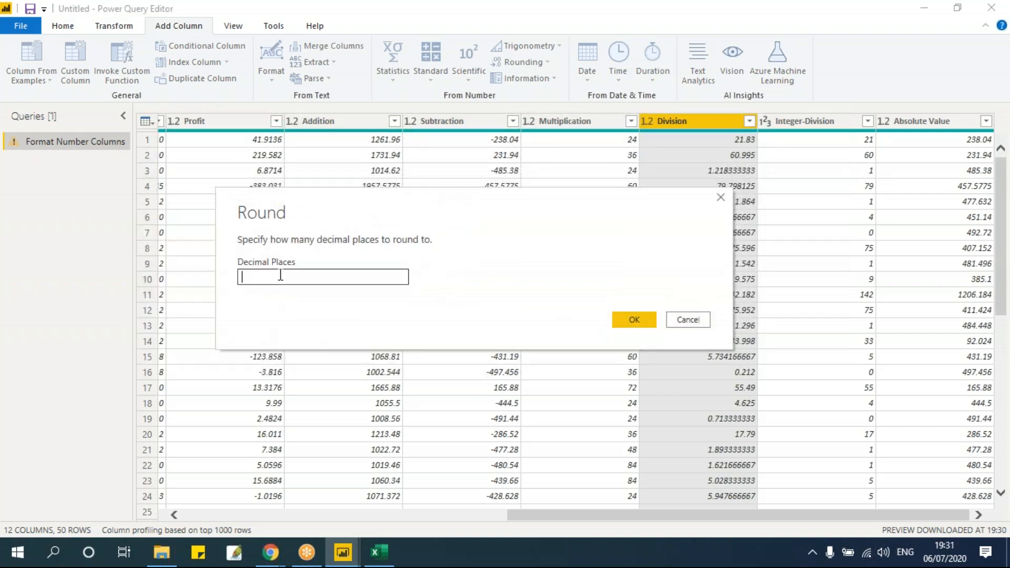
{"action": "type", "text": "2"}
{"action": "left_click", "coordinate": [632, 322]}
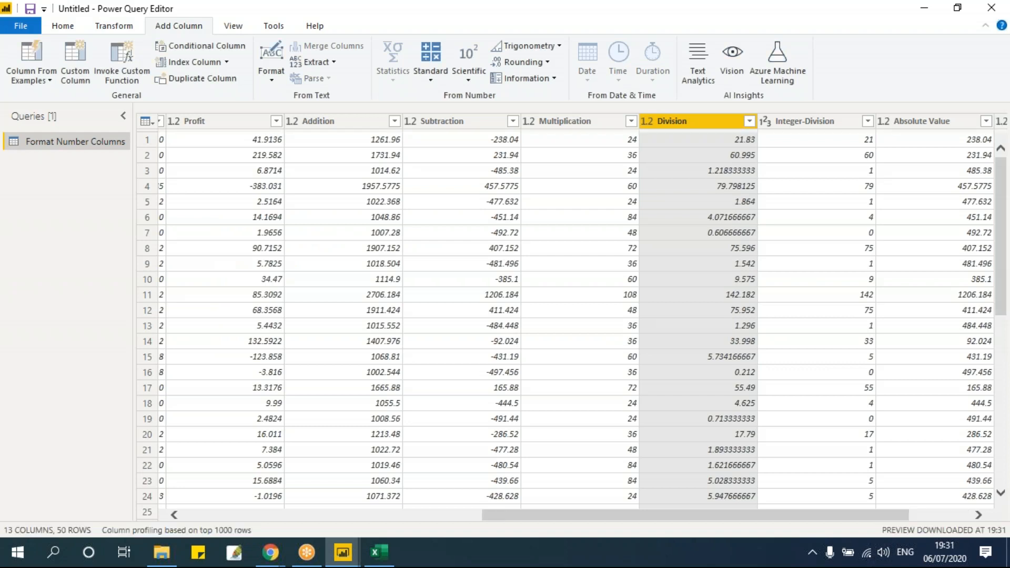
{"action": "left_click", "coordinate": [978, 515]}
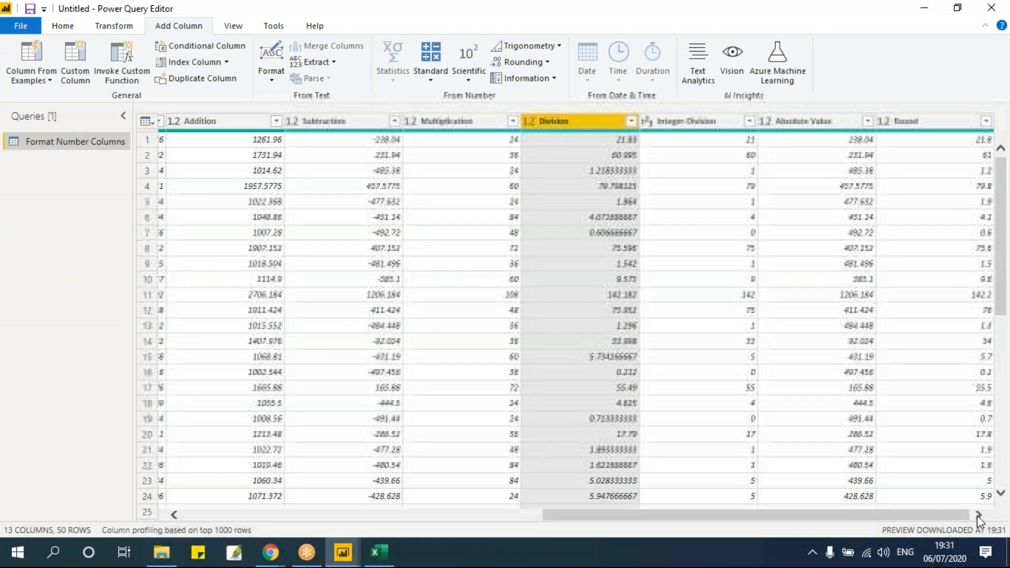
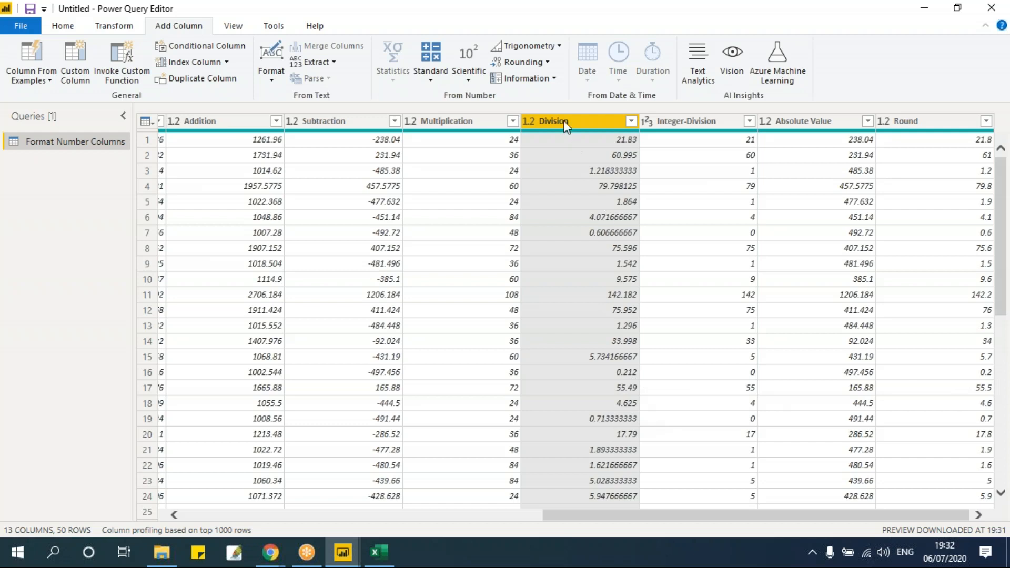
- Add a new column that rounds the Division column's values up to whole numbers
{"action": "left_click", "coordinate": [545, 62]}
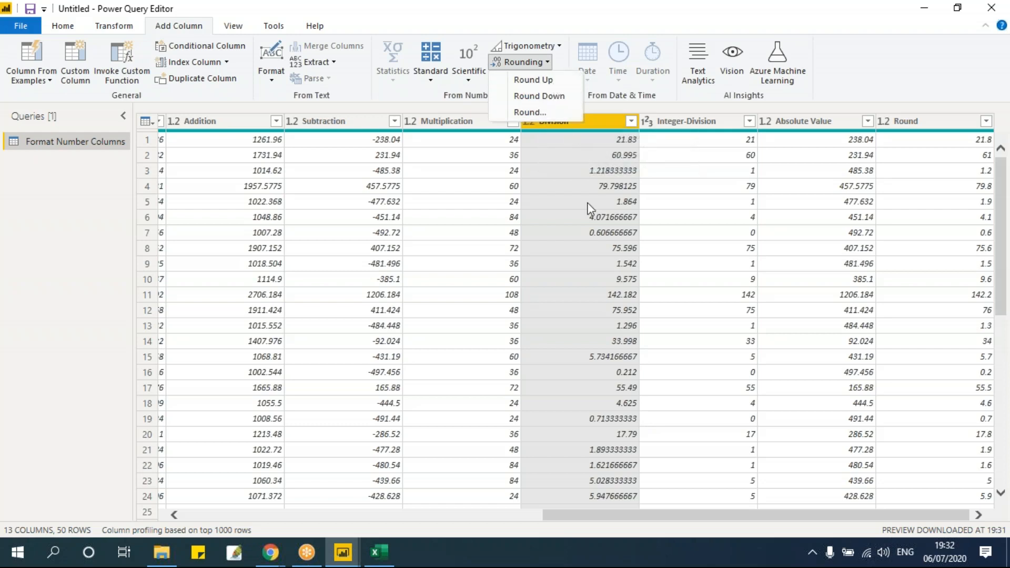
{"action": "left_click", "coordinate": [635, 182]}
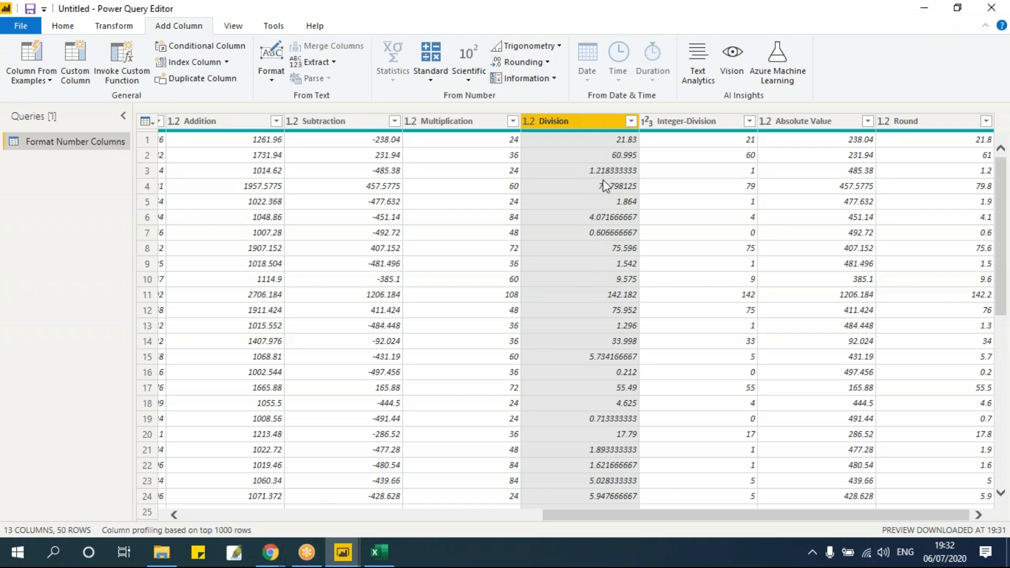
{"action": "left_click", "coordinate": [526, 63]}
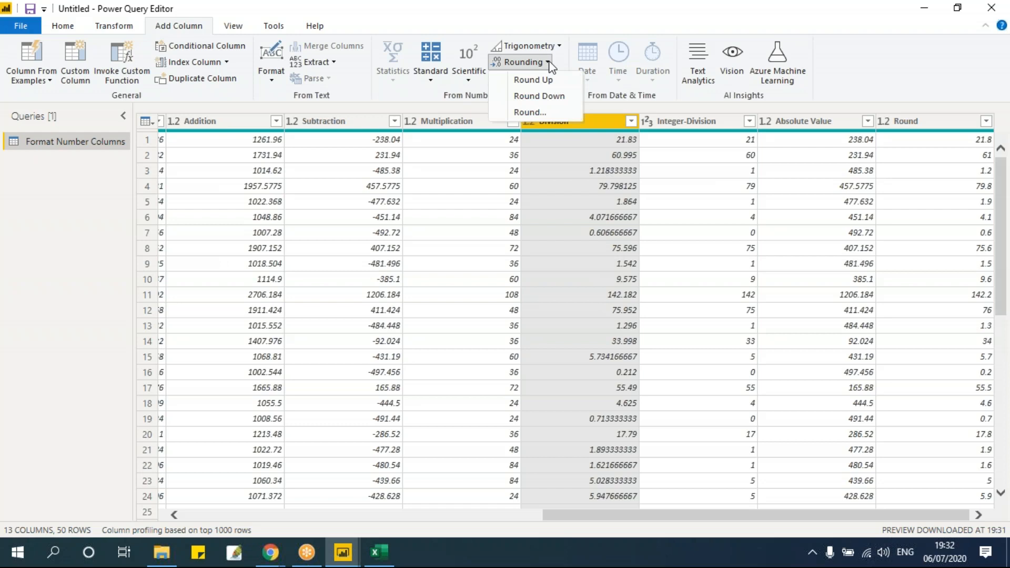
{"action": "left_click", "coordinate": [551, 81]}
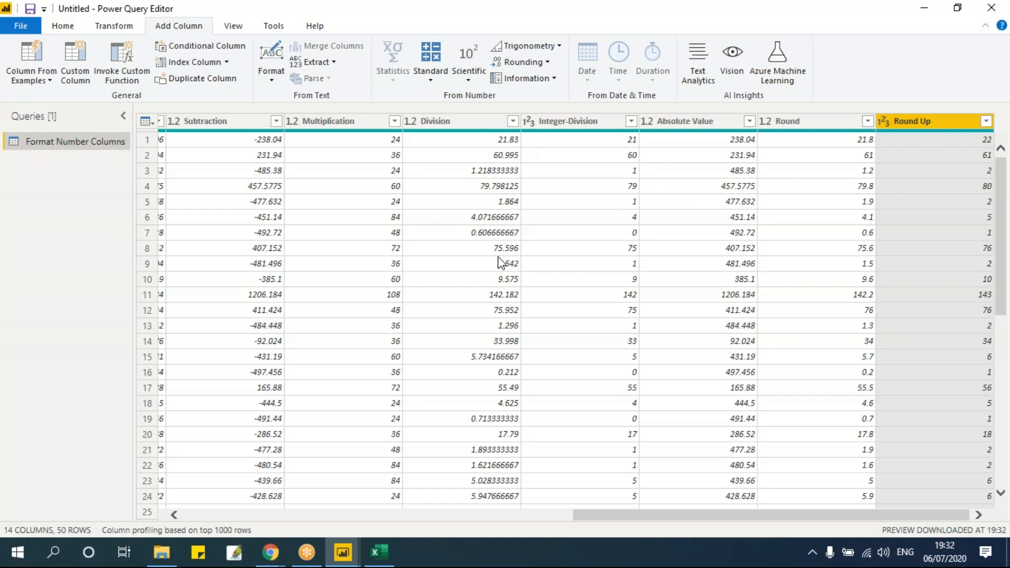
- Add a new column that rounds the Division column's values down to whole numbers
{"action": "left_click", "coordinate": [467, 121]}
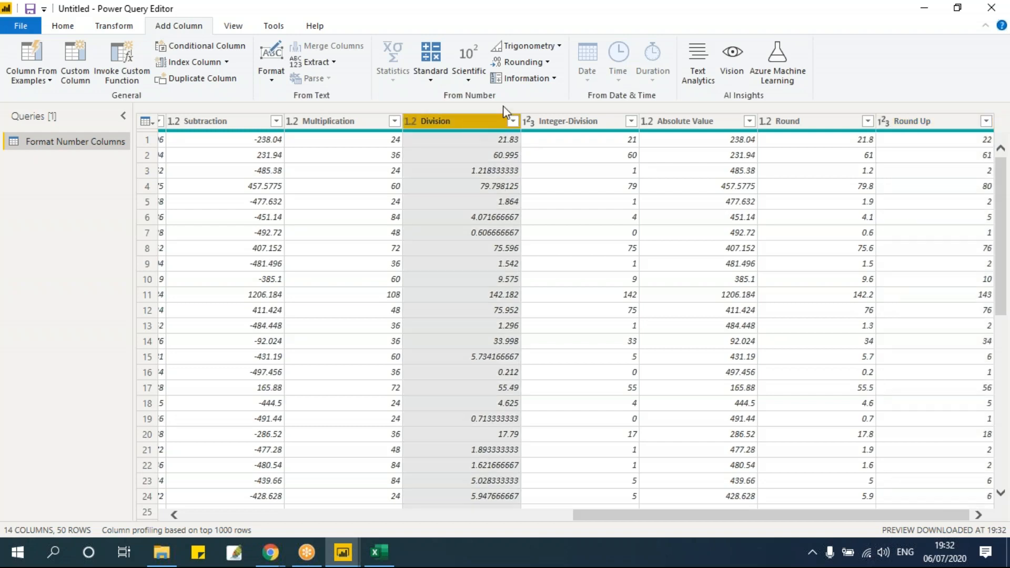
{"action": "left_click", "coordinate": [547, 62]}
{"action": "left_click", "coordinate": [554, 97]}
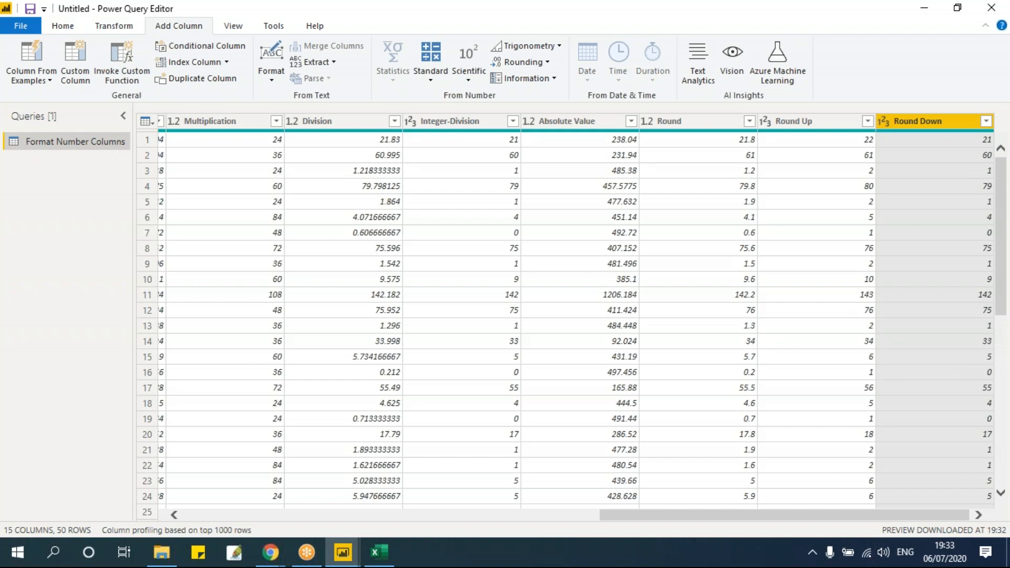
- Add an Is Even information column that tests the values of the Round Up column
{"action": "left_click", "coordinate": [817, 119]}
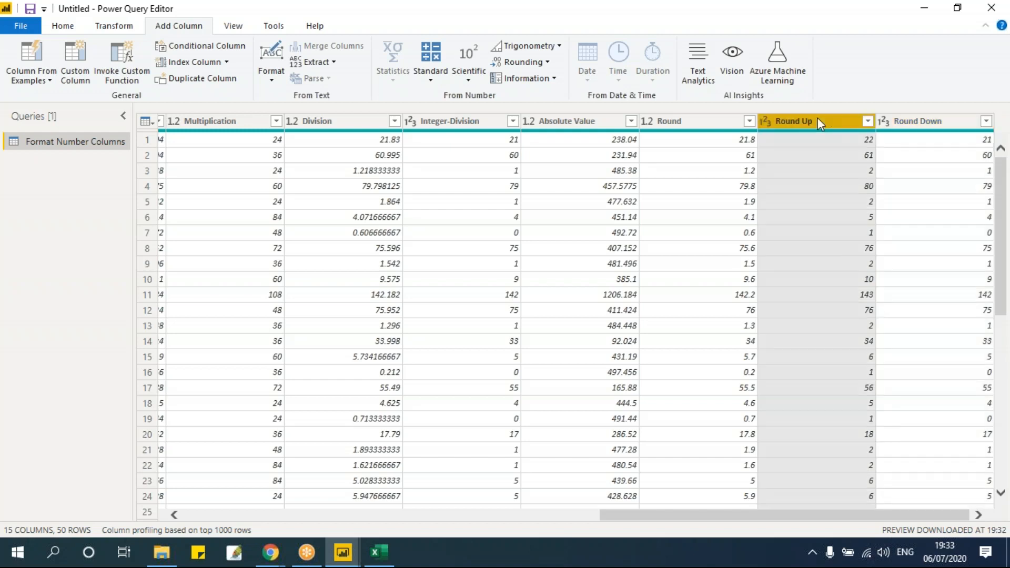
{"action": "left_click", "coordinate": [560, 84]}
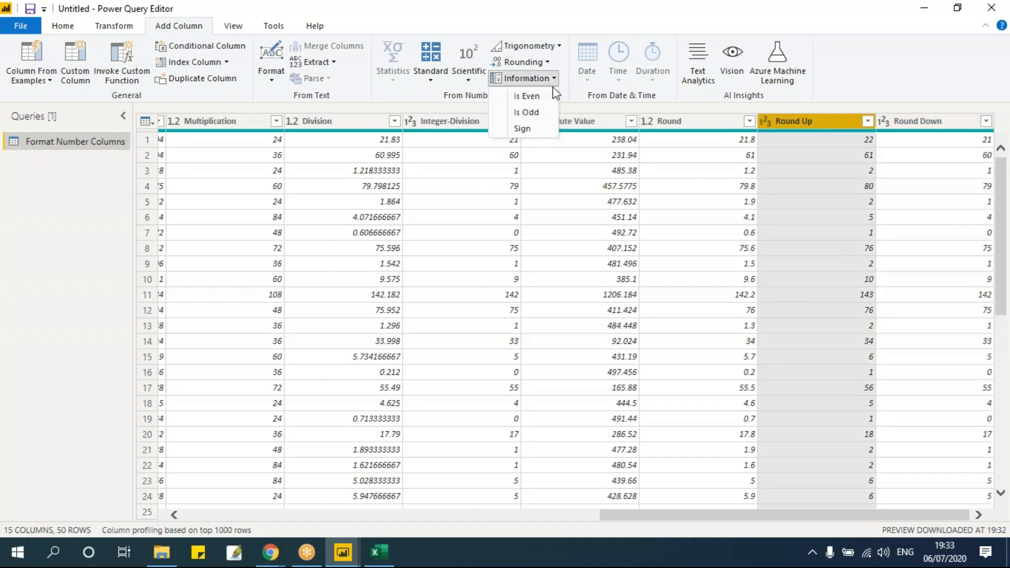
{"action": "left_click", "coordinate": [523, 100]}
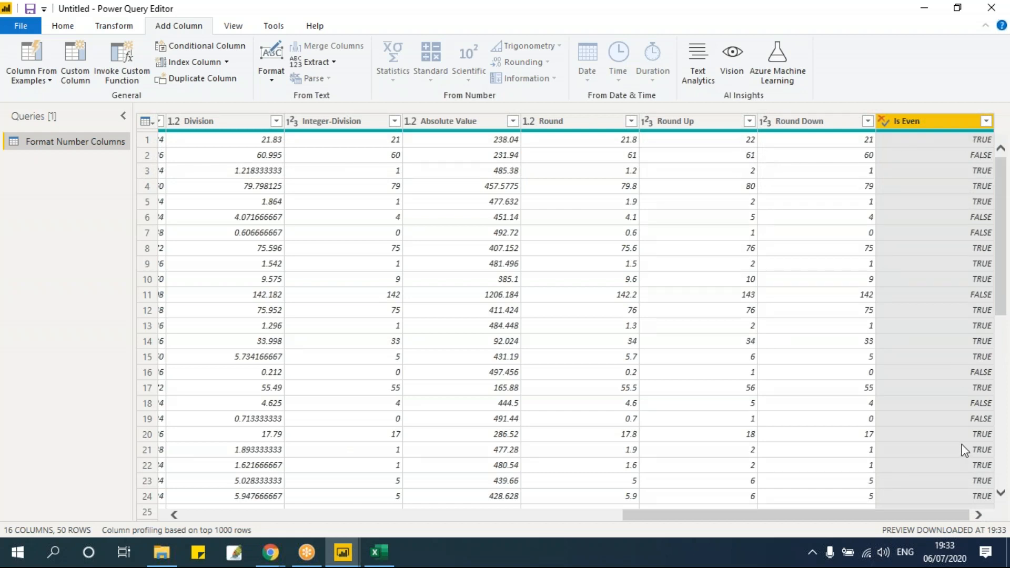
- Add an Is Odd information column that tests the values of the Round Up column
{"action": "left_click", "coordinate": [721, 122]}
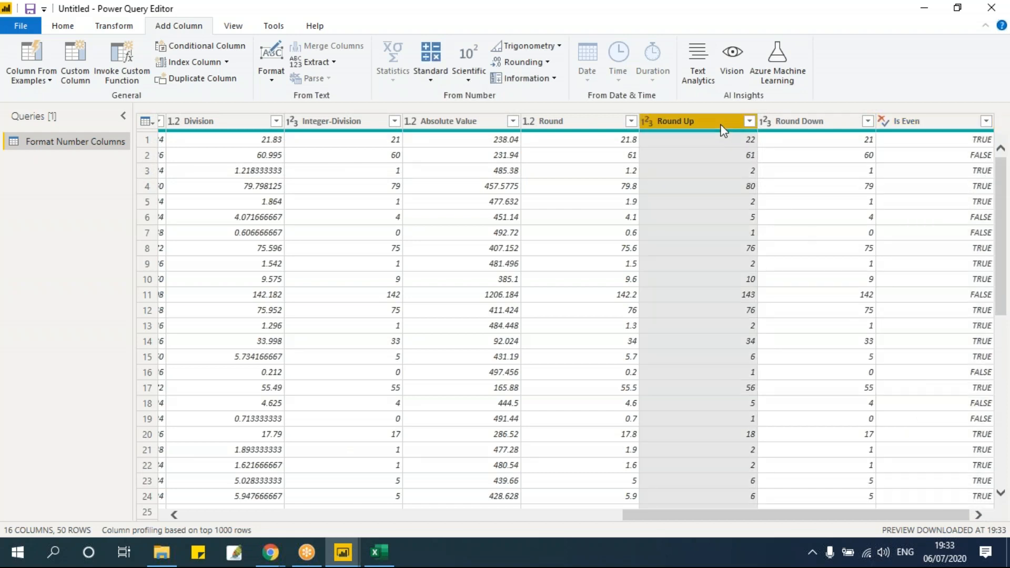
{"action": "left_click", "coordinate": [554, 79]}
{"action": "left_click", "coordinate": [538, 112]}
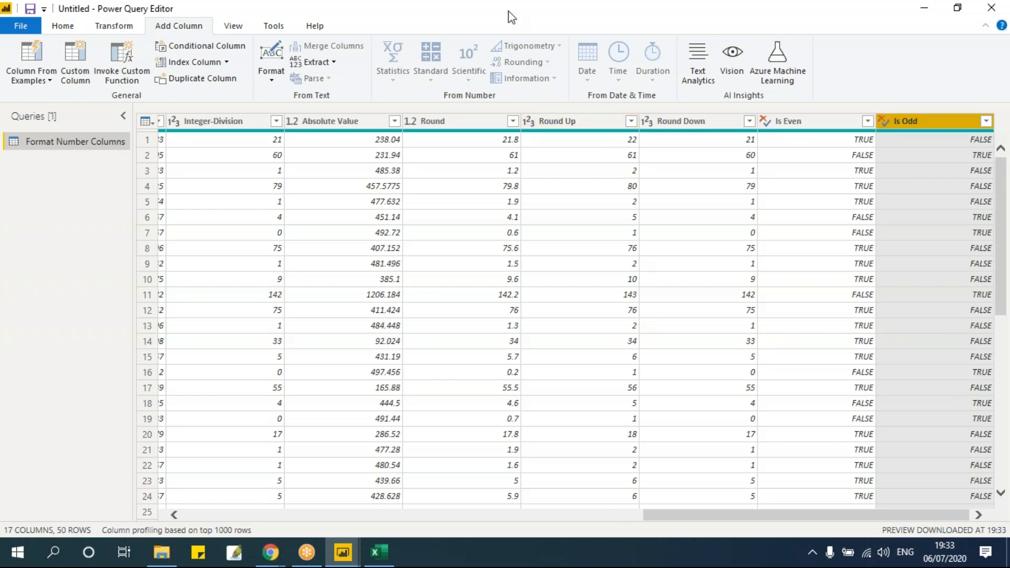
{"action": "left_click", "coordinate": [533, 299]}
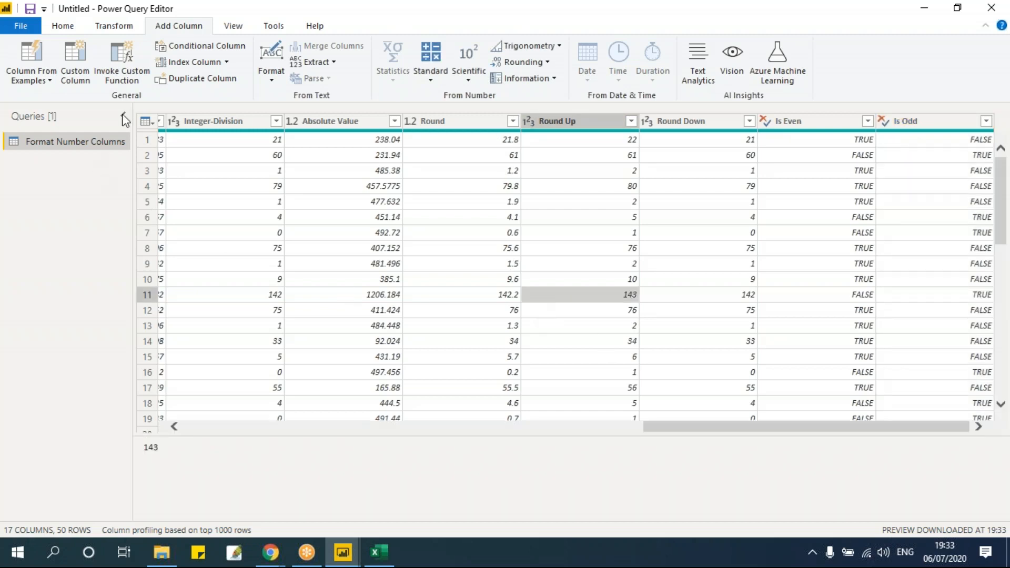
- Import the Format Date Columns table from the Excel workbook Format Date Columns.xlsx as a new query
{"action": "left_click", "coordinate": [72, 30]}
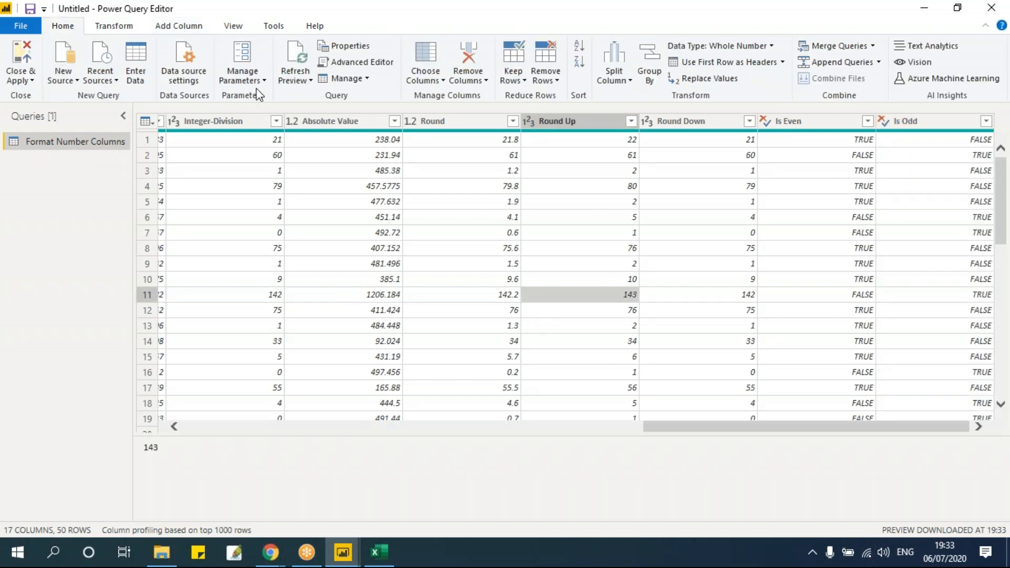
{"action": "left_click", "coordinate": [71, 77]}
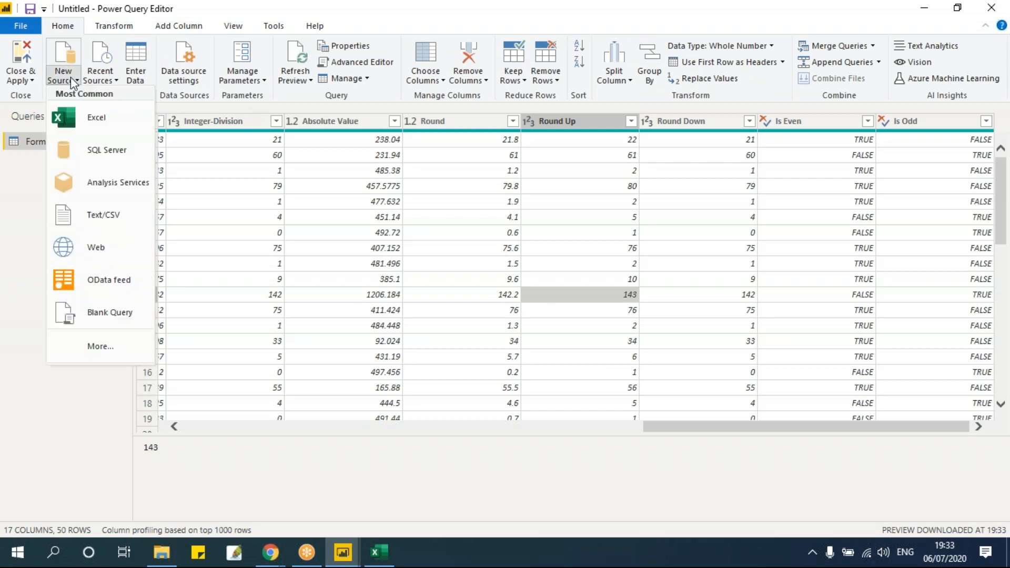
{"action": "left_click", "coordinate": [83, 119]}
{"action": "left_click", "coordinate": [396, 237]}
{"action": "left_click", "coordinate": [690, 513]}
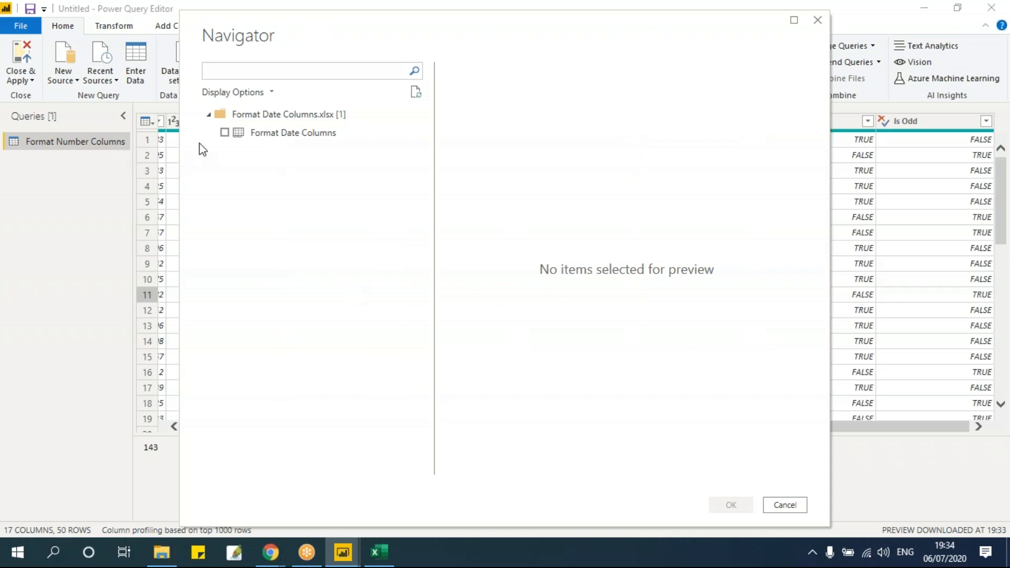
{"action": "left_click", "coordinate": [224, 133]}
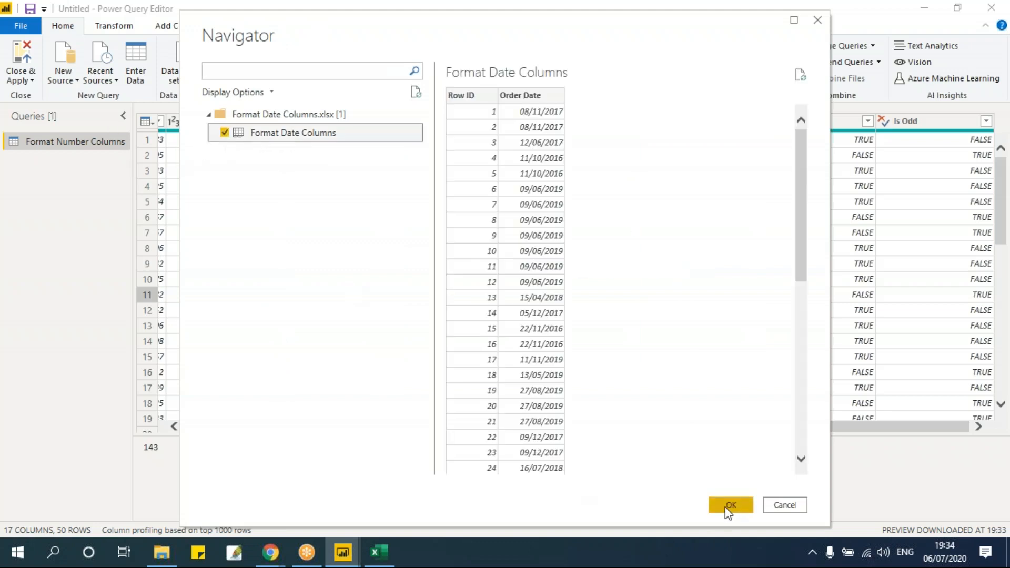
{"action": "left_click", "coordinate": [730, 506]}
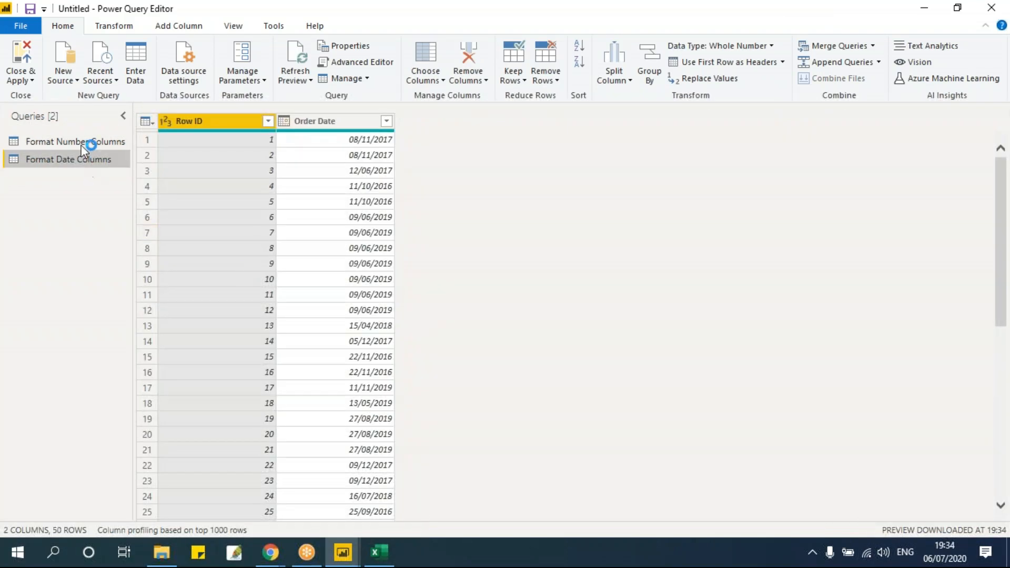
- Examine which column-adding operations are available for the Order ID, Sales, Quantity and Discount columns of the Format Number Columns query
{"action": "left_click", "coordinate": [82, 143]}
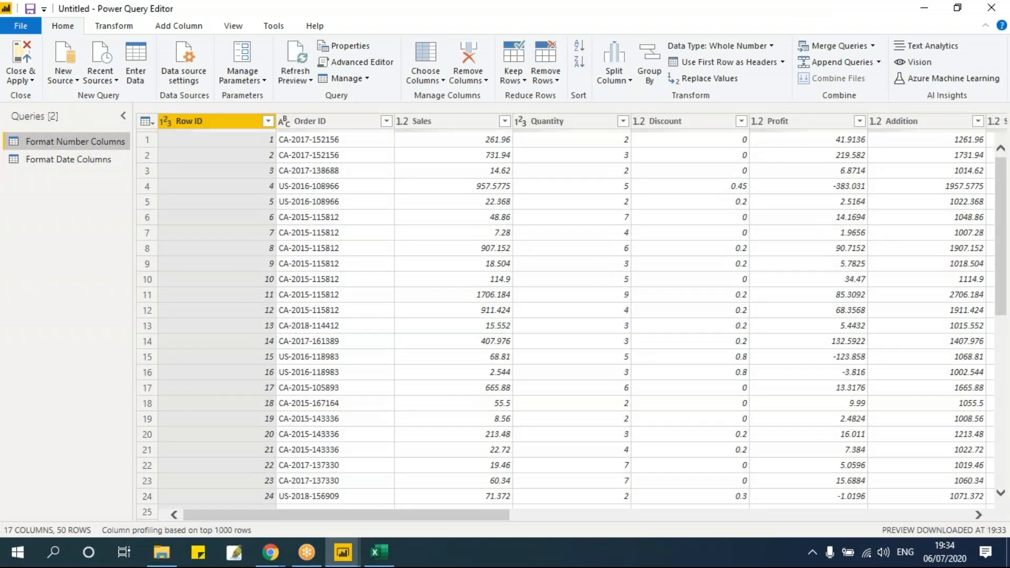
{"action": "left_click", "coordinate": [188, 28]}
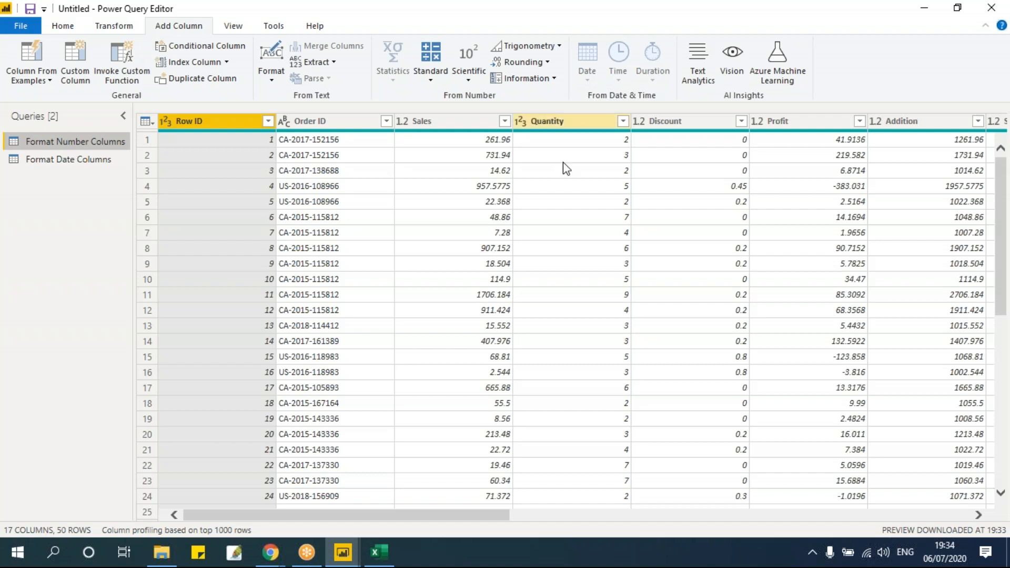
{"action": "left_click", "coordinate": [463, 121]}
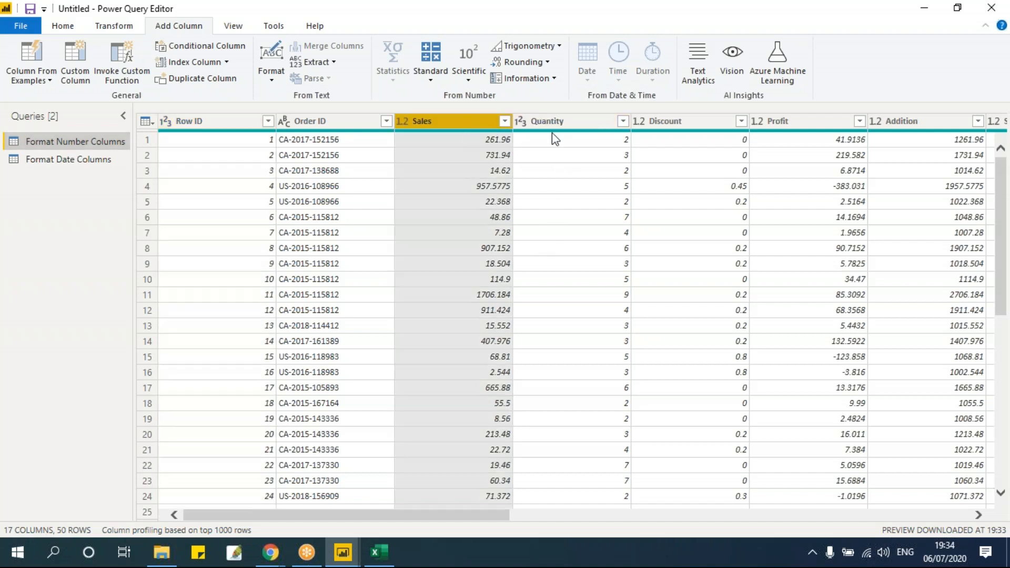
{"action": "left_click", "coordinate": [564, 124]}
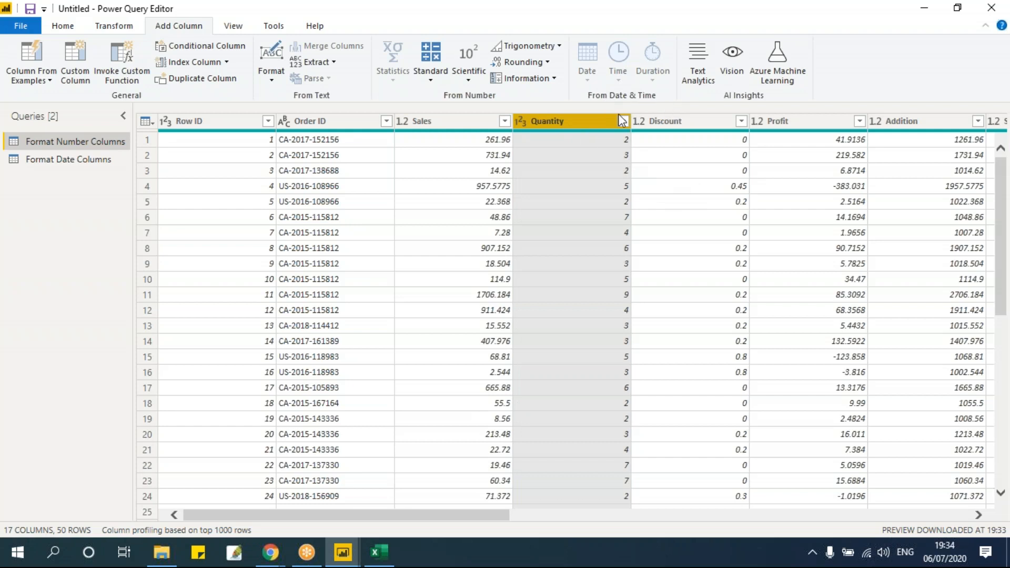
{"action": "left_click", "coordinate": [337, 123]}
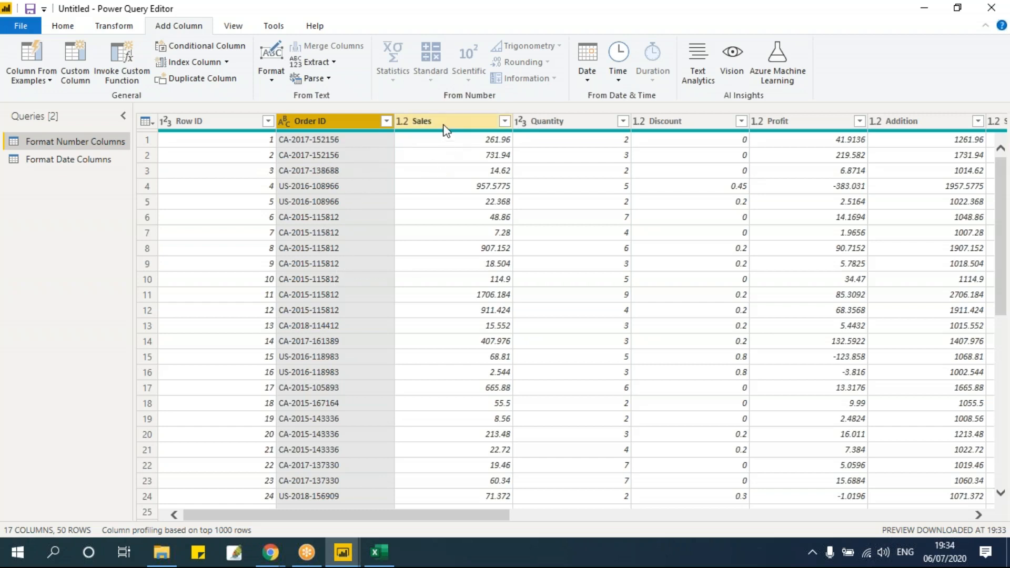
{"action": "left_click", "coordinate": [418, 121]}
{"action": "left_click", "coordinate": [569, 120]}
{"action": "left_click", "coordinate": [684, 121]}
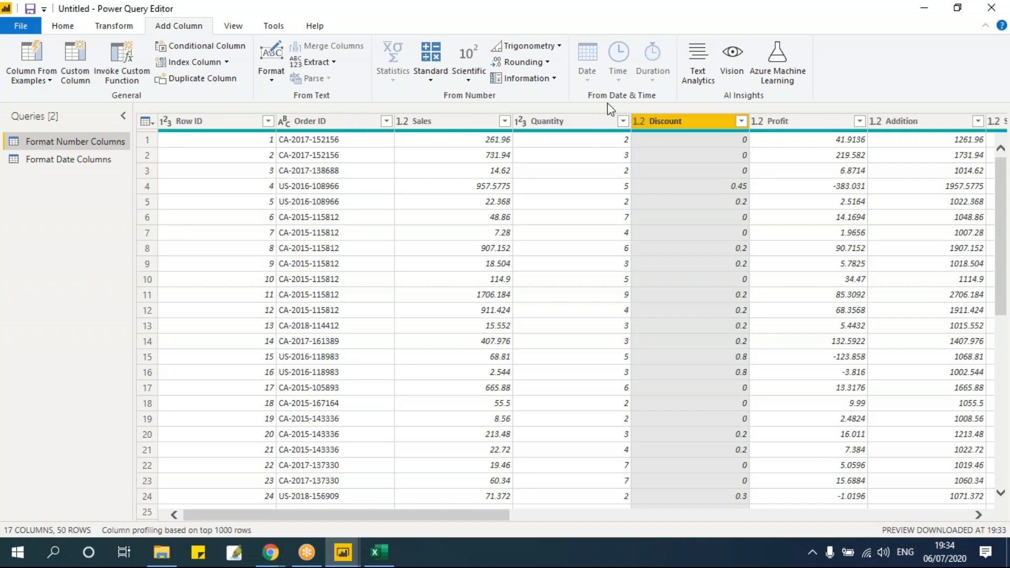
- Add a Year column extracted from Order Date in the Format Date Columns query
{"action": "left_click", "coordinate": [72, 160]}
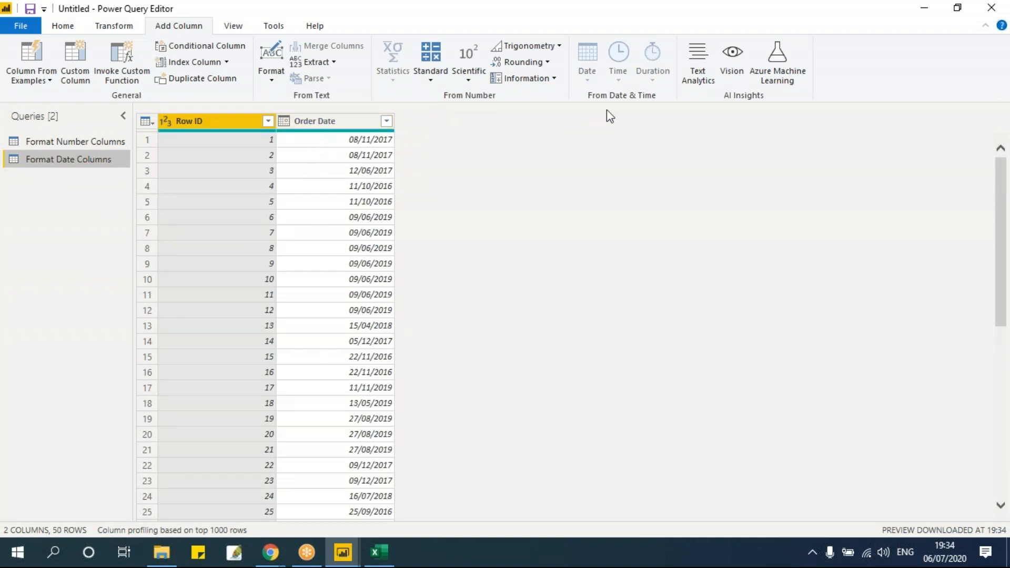
{"action": "left_click", "coordinate": [339, 122]}
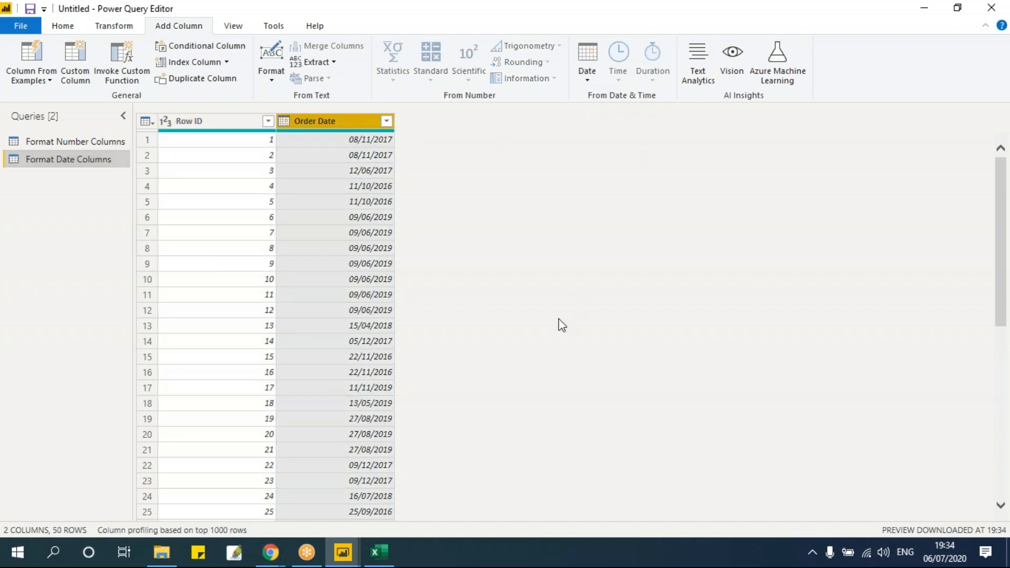
{"action": "left_click", "coordinate": [590, 83]}
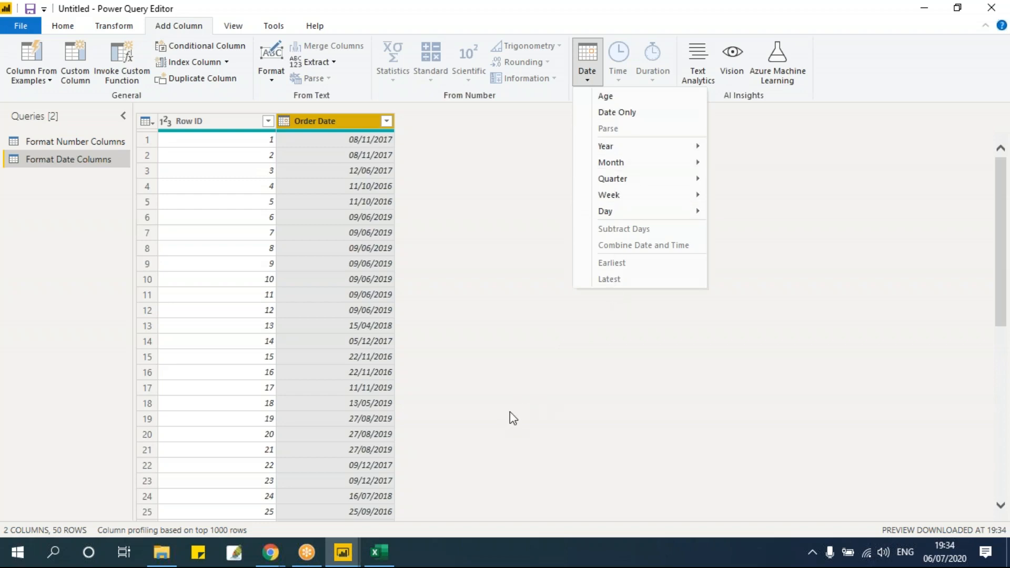
{"action": "left_click", "coordinate": [119, 26]}
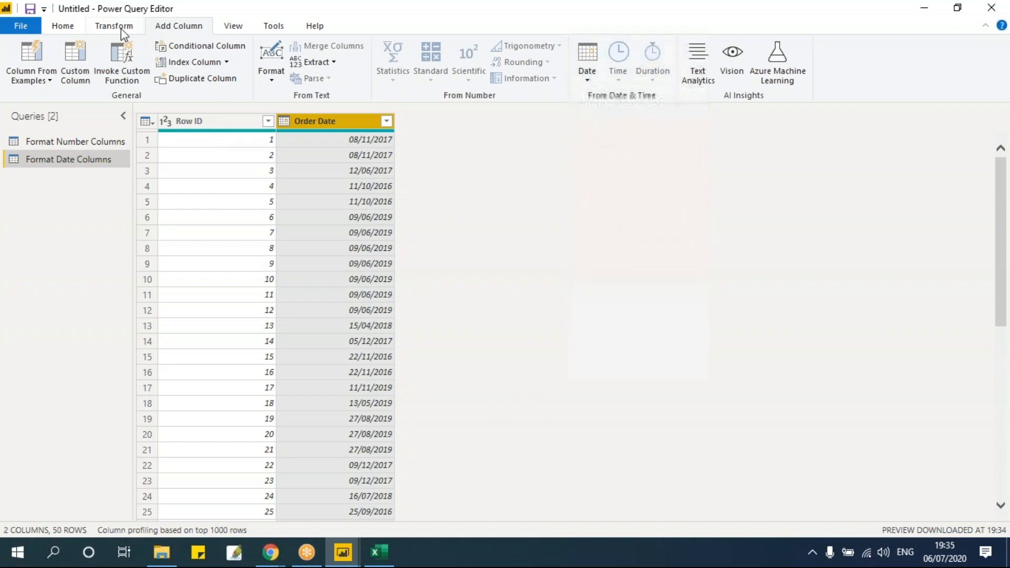
{"action": "left_click", "coordinate": [122, 27]}
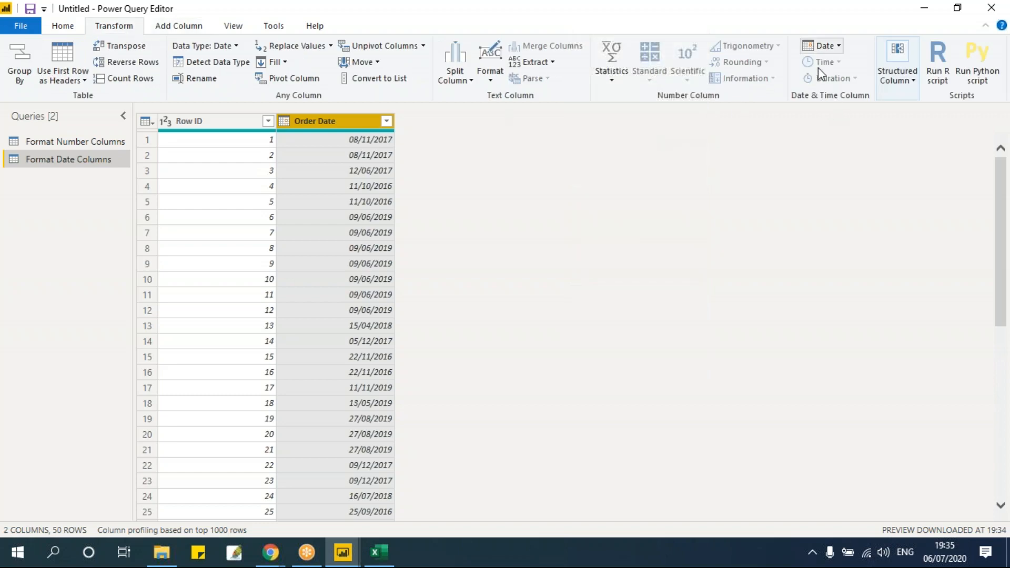
{"action": "left_click", "coordinate": [178, 26]}
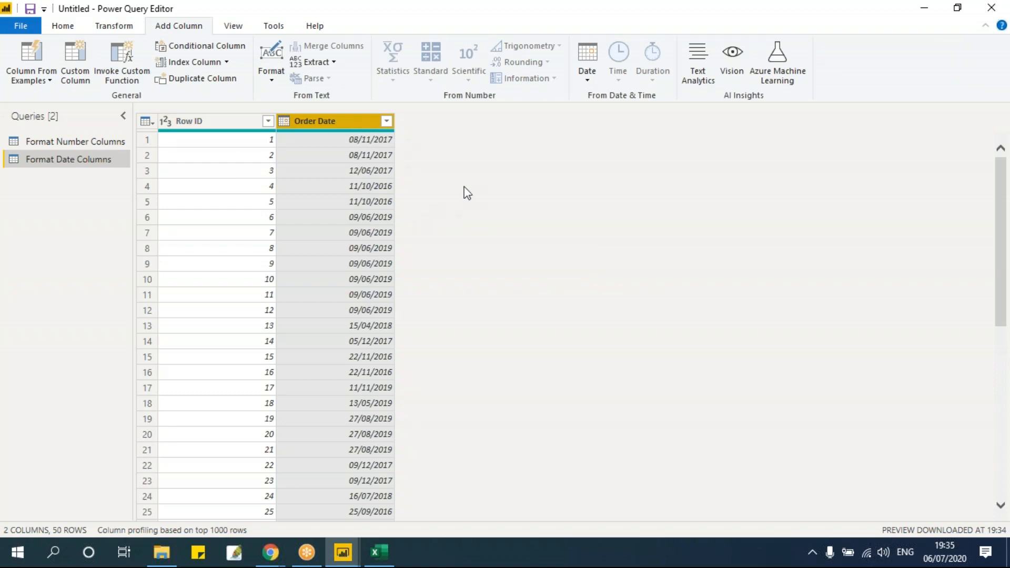
{"action": "left_click", "coordinate": [591, 79]}
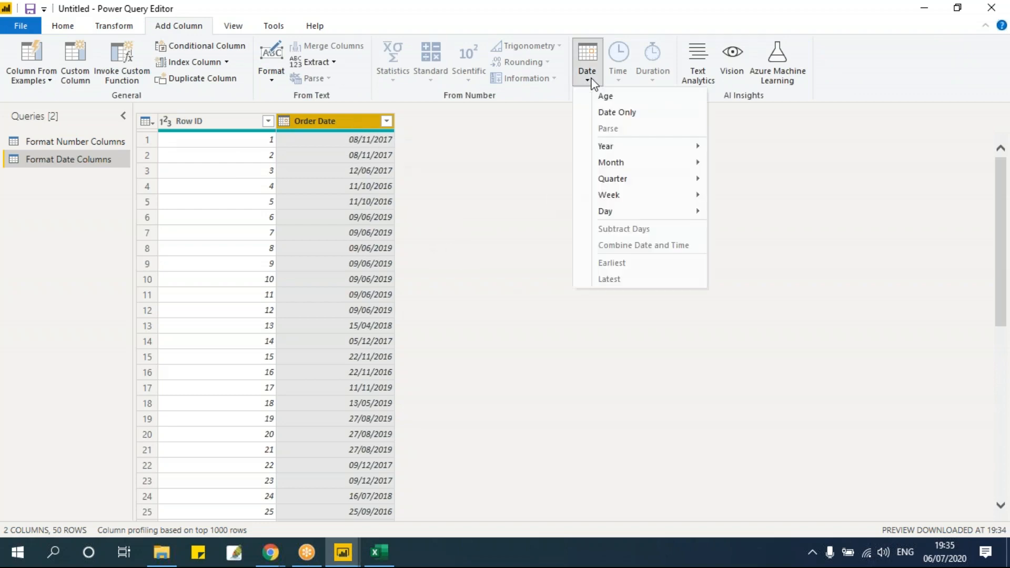
{"action": "mouse_move", "coordinate": [599, 153]}
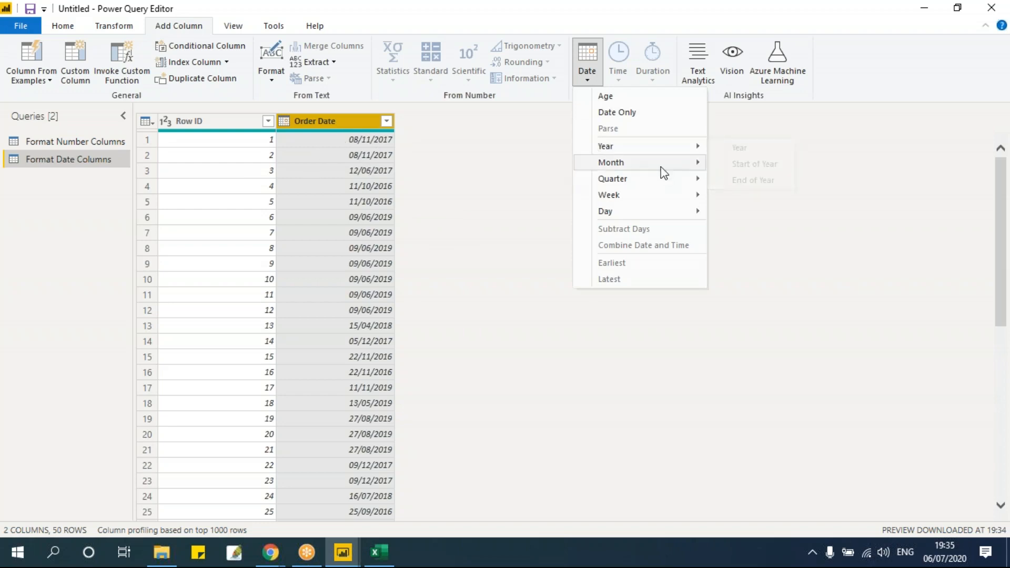
{"action": "left_click", "coordinate": [736, 148]}
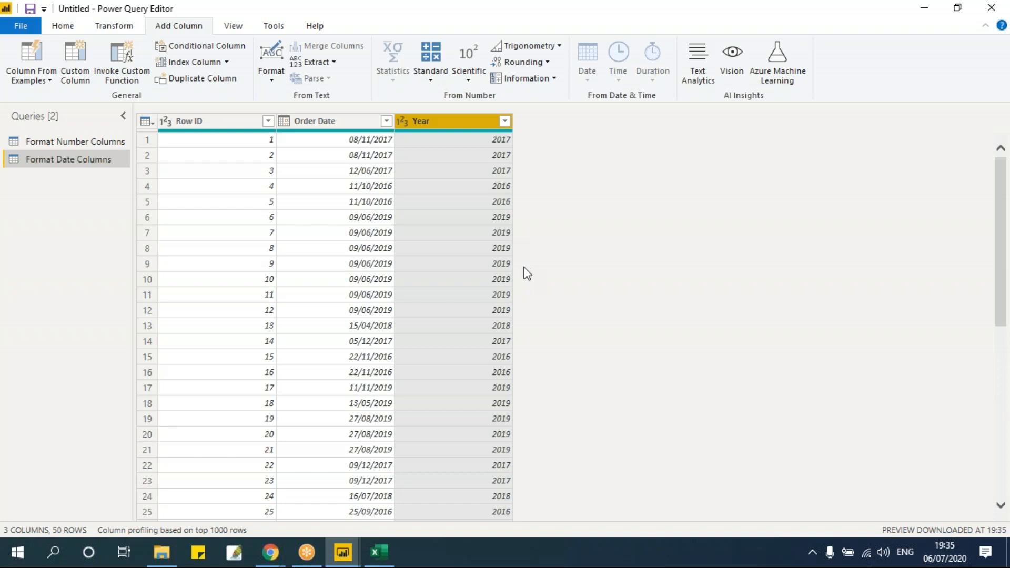
- Add Start of Year and End of Year columns derived from the Order Date column
{"action": "left_click", "coordinate": [346, 123]}
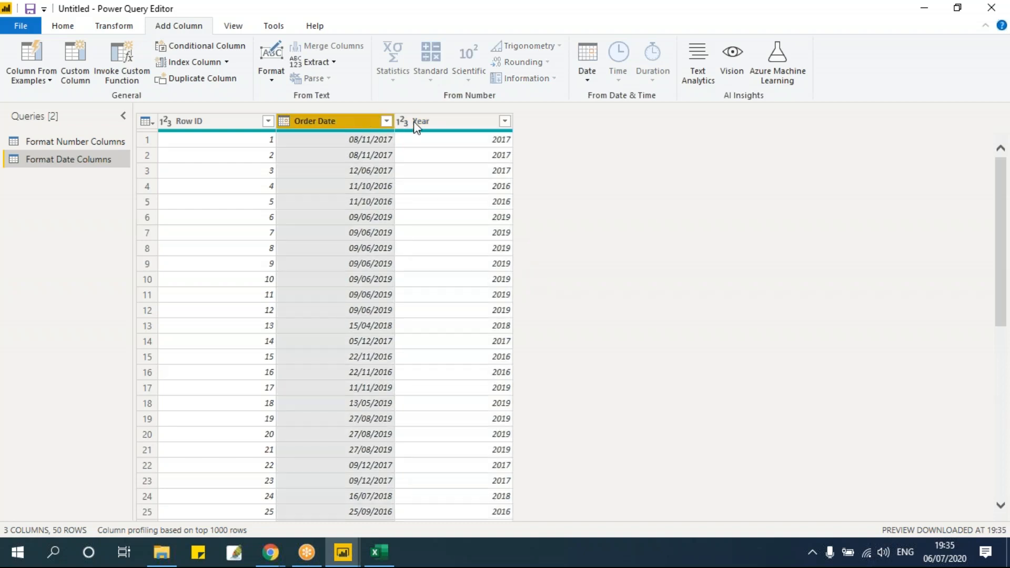
{"action": "left_click", "coordinate": [597, 82]}
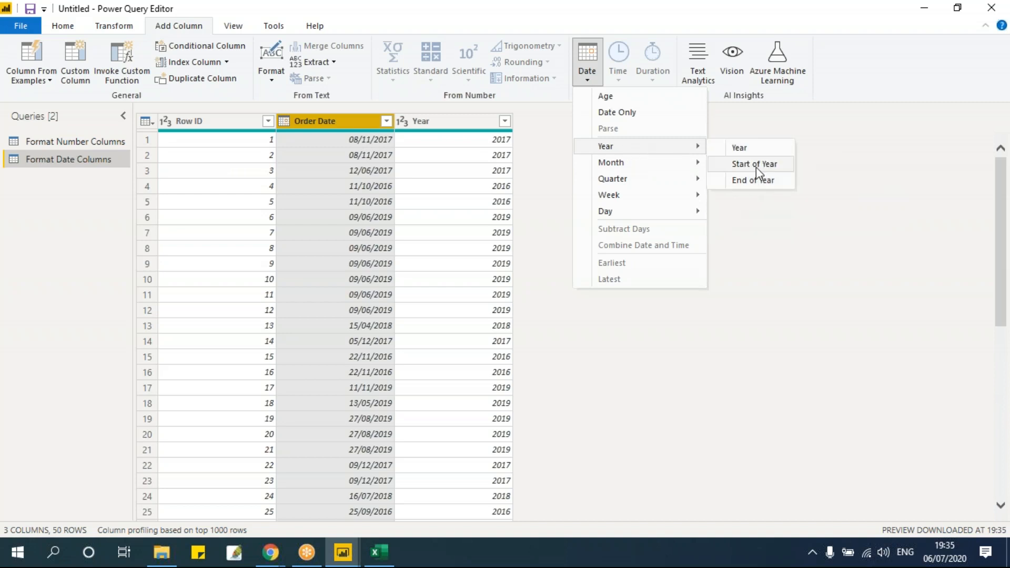
{"action": "left_click", "coordinate": [756, 166]}
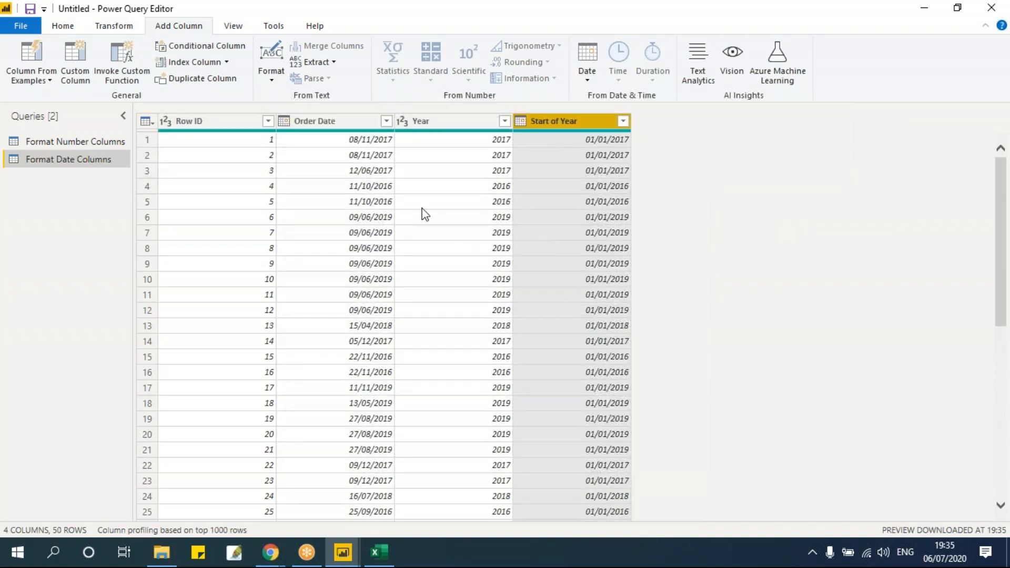
{"action": "left_click", "coordinate": [344, 121]}
{"action": "left_click", "coordinate": [587, 74]}
{"action": "mouse_move", "coordinate": [613, 148]}
{"action": "left_click", "coordinate": [743, 181]}
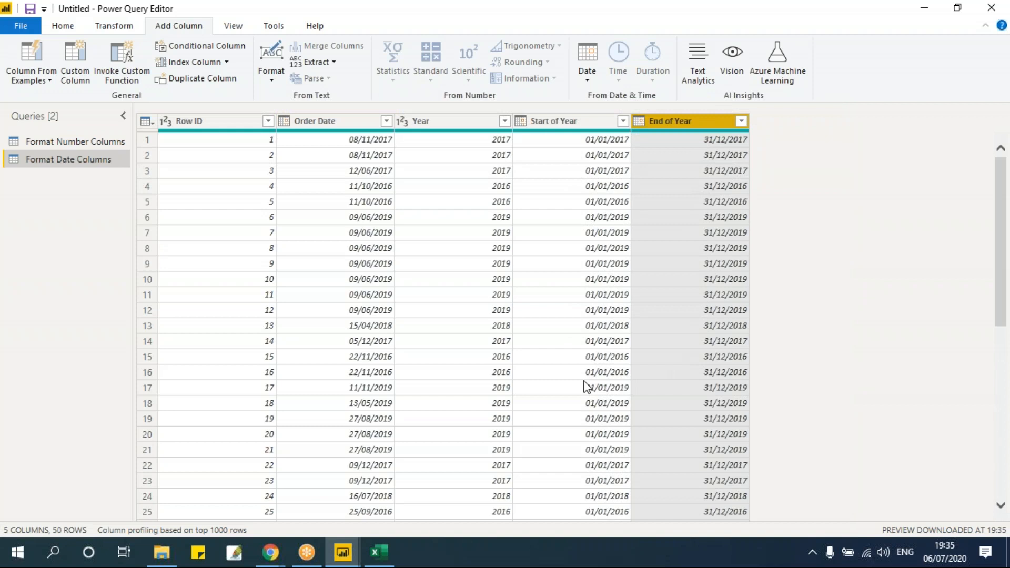
{"action": "left_click", "coordinate": [361, 138]}
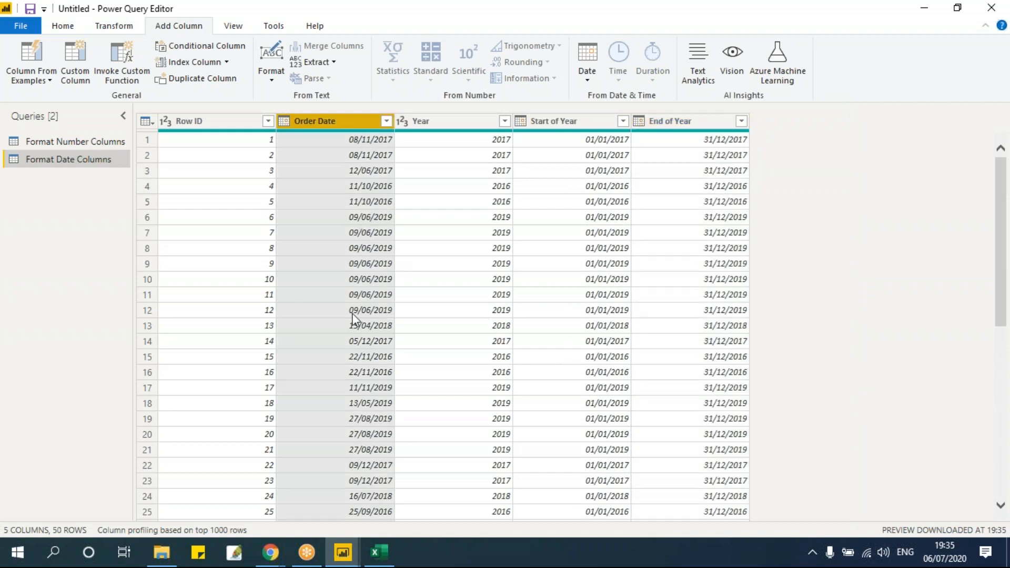
{"action": "left_click", "coordinate": [587, 69]}
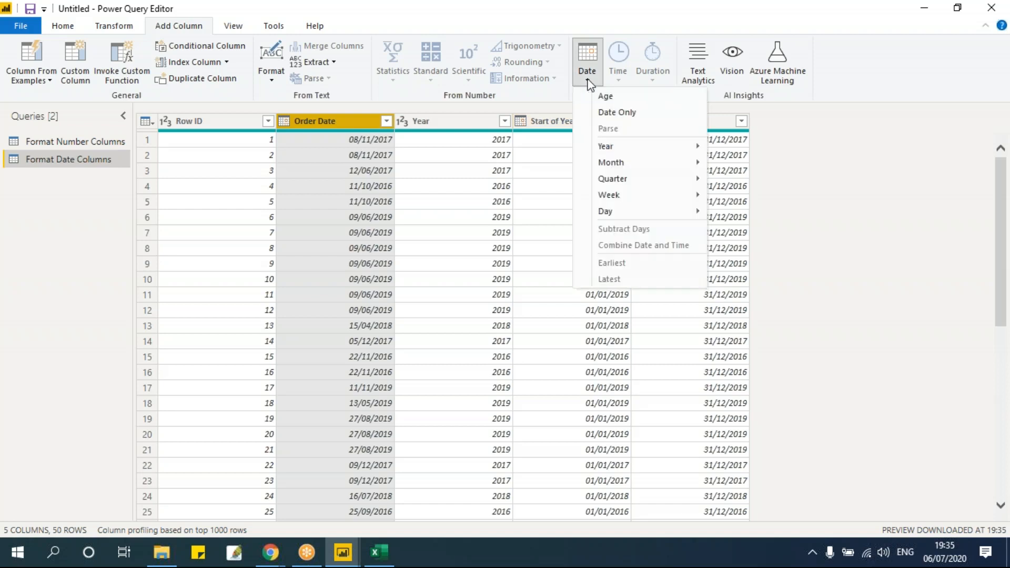
{"action": "mouse_move", "coordinate": [608, 163]}
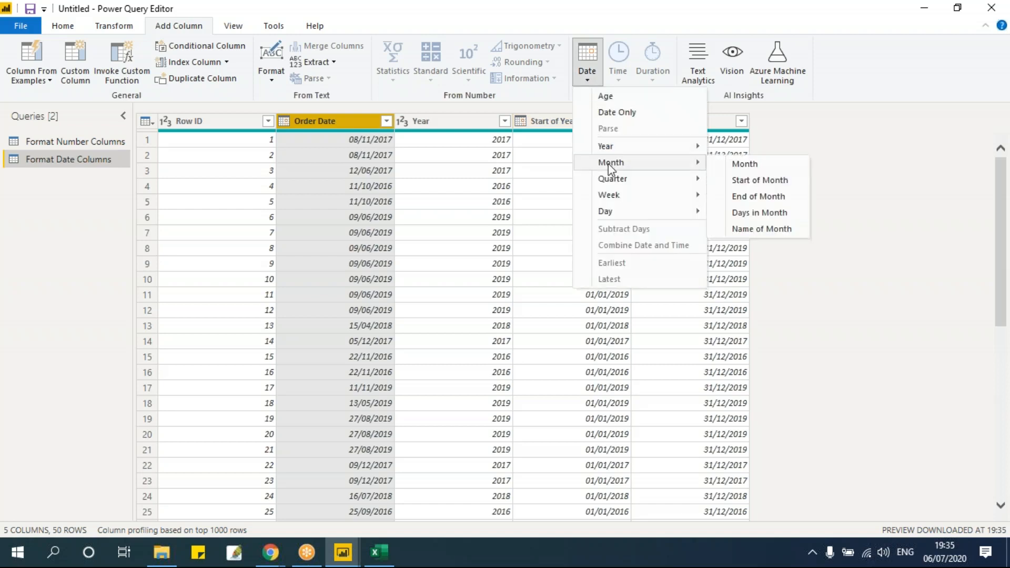
{"action": "left_click", "coordinate": [473, 205]}
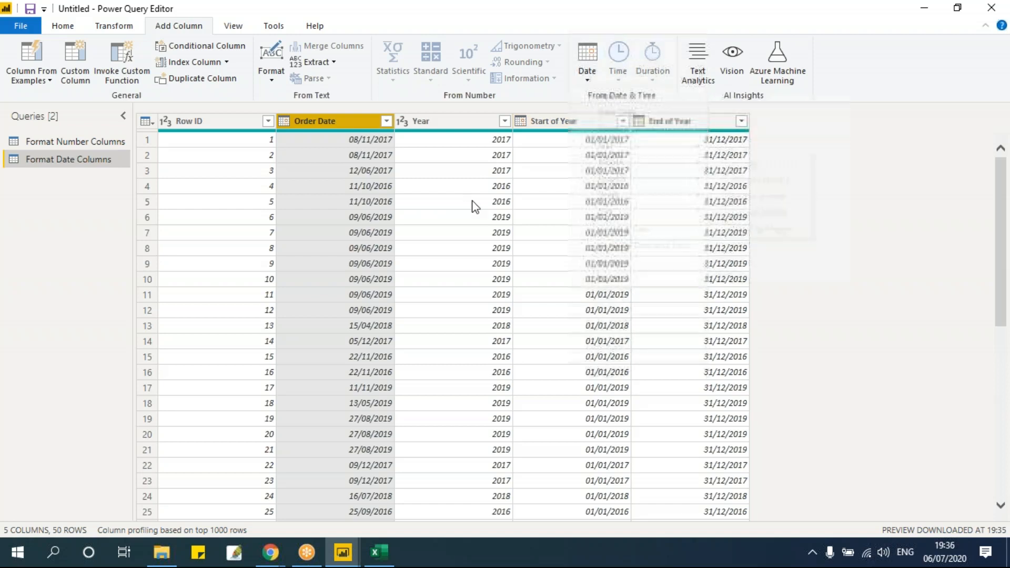
- Duplicate the Format Date Columns query and remove the Year, Start of Year and End of Year columns from the copy
{"action": "right_click", "coordinate": [89, 160]}
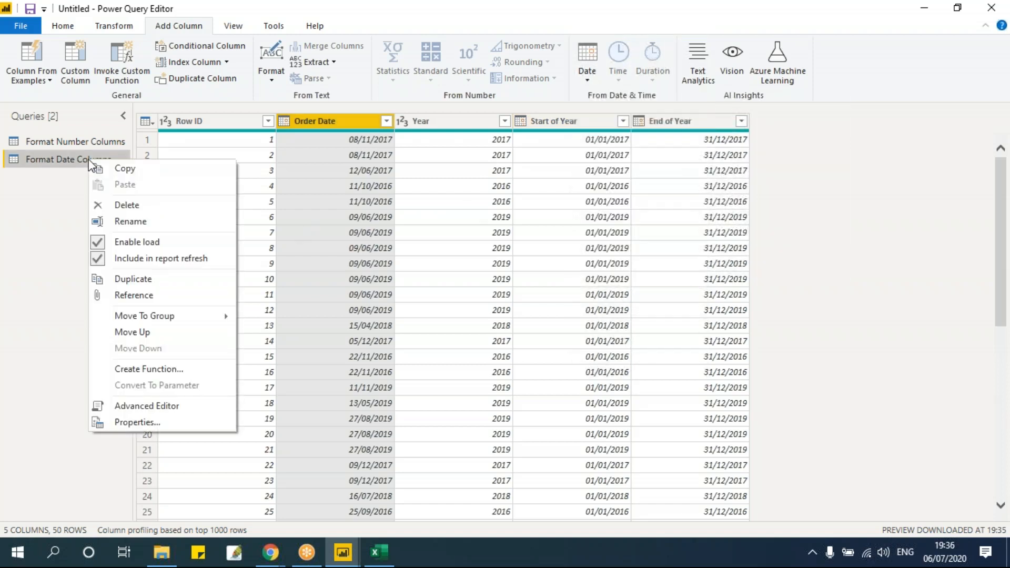
{"action": "left_click", "coordinate": [151, 280]}
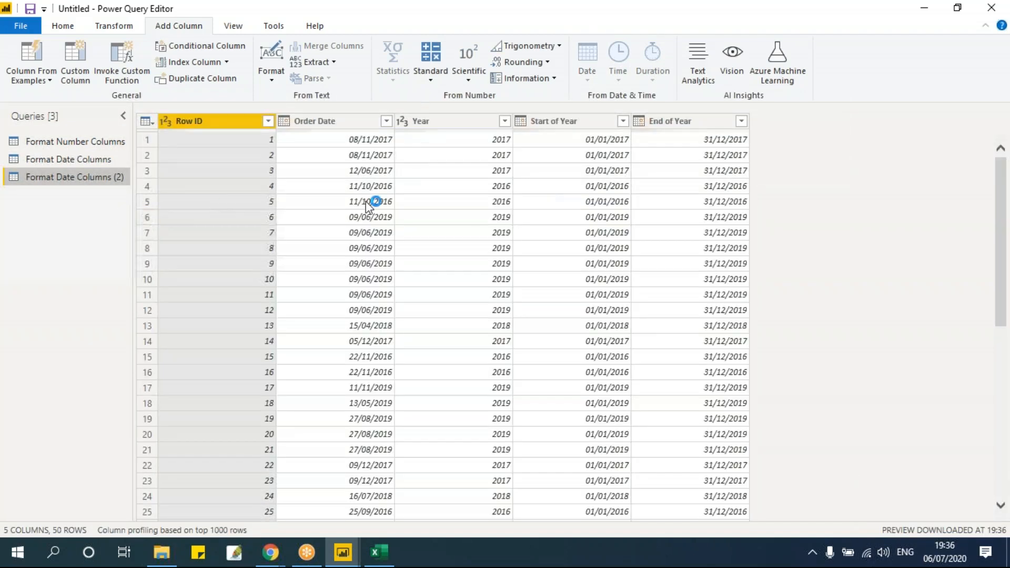
{"action": "left_click", "coordinate": [463, 122]}
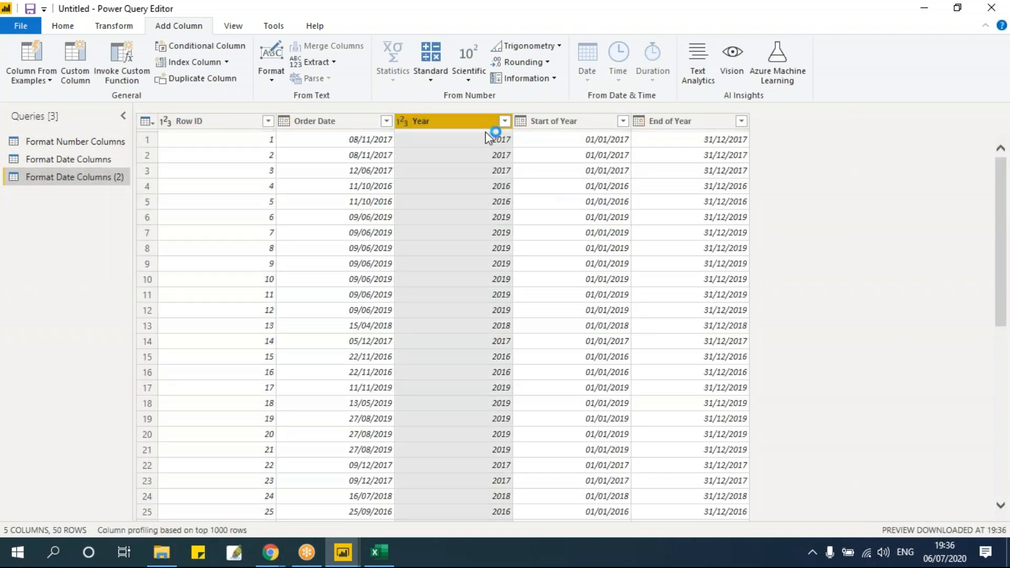
{"action": "left_click", "coordinate": [560, 121], "text": "ctrl"}
{"action": "left_click", "coordinate": [654, 122], "text": "ctrl"}
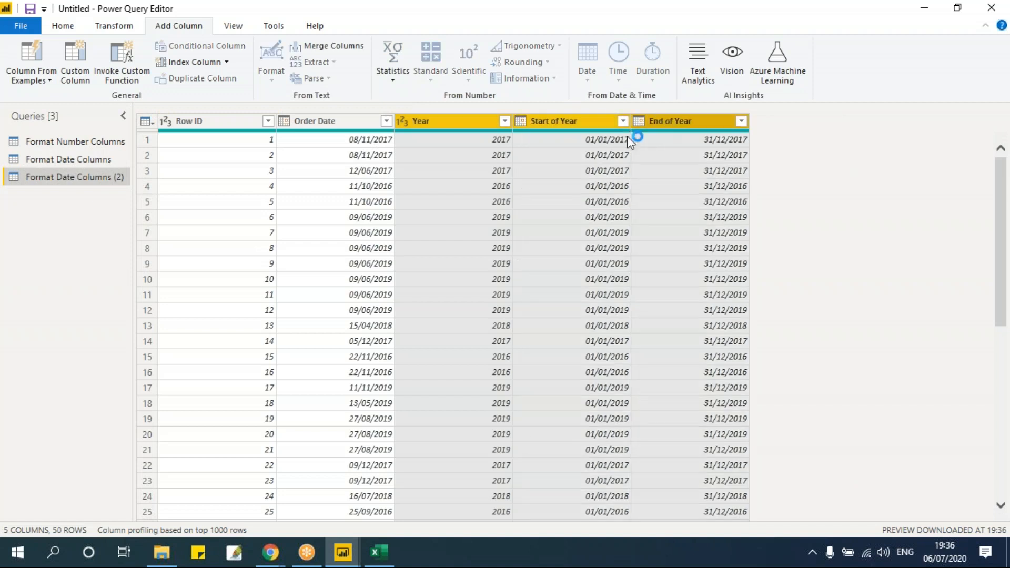
{"action": "right_click", "coordinate": [560, 122]}
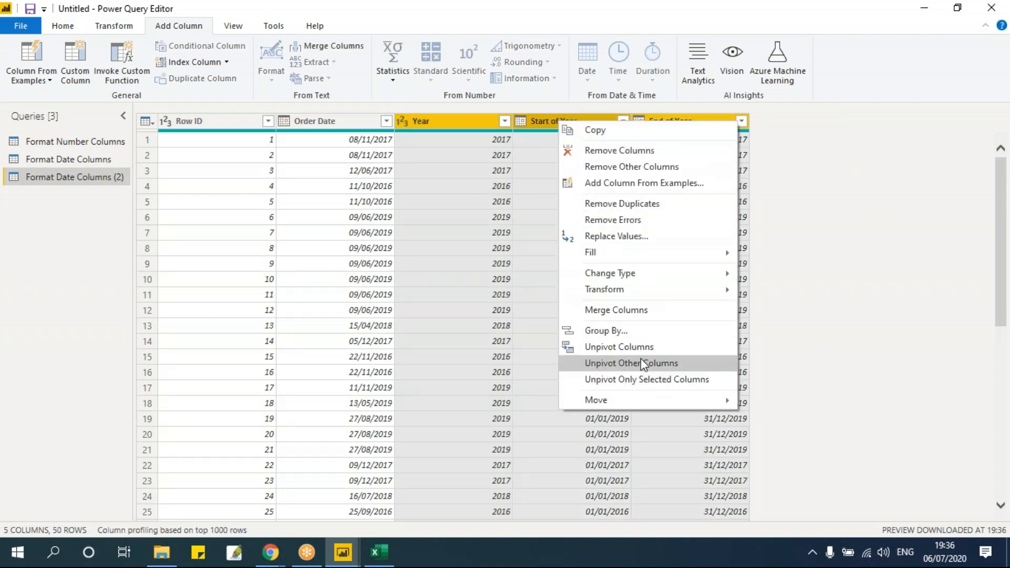
{"action": "left_click", "coordinate": [613, 152]}
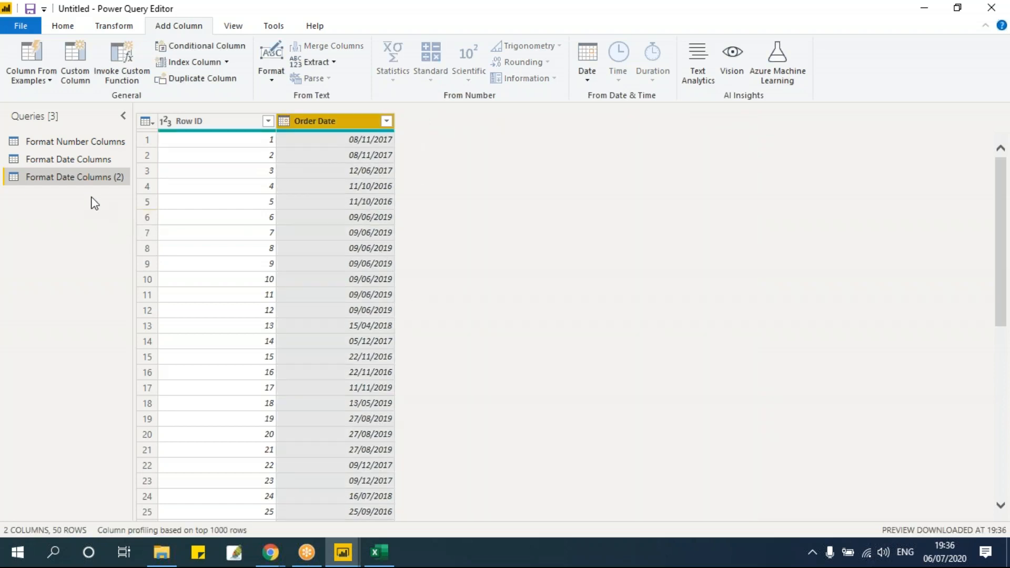
- Add a Month number column extracted from Order Date in the Format Date Columns (2) query
{"action": "left_click", "coordinate": [592, 82]}
{"action": "mouse_move", "coordinate": [605, 166]}
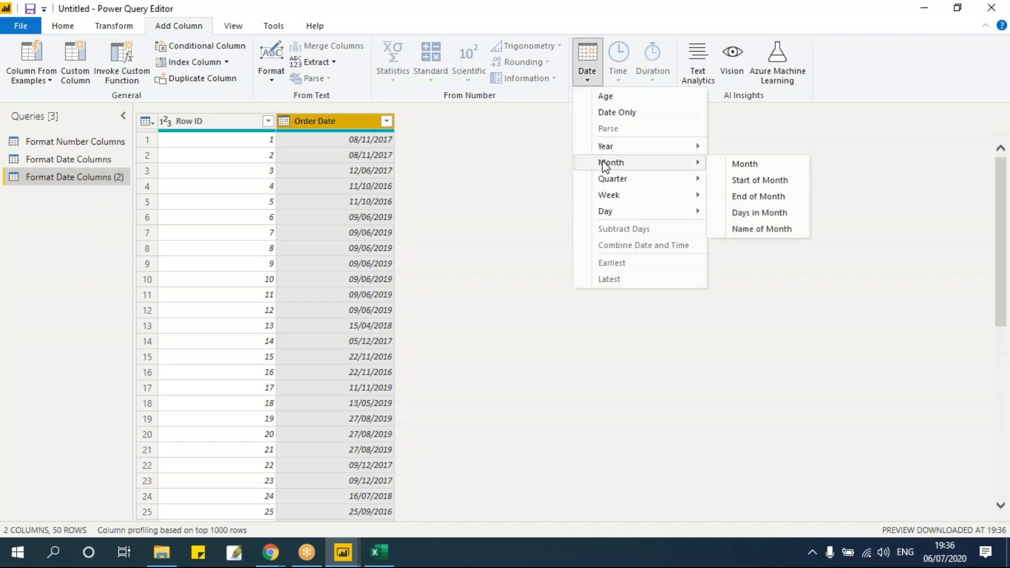
{"action": "left_click", "coordinate": [744, 165]}
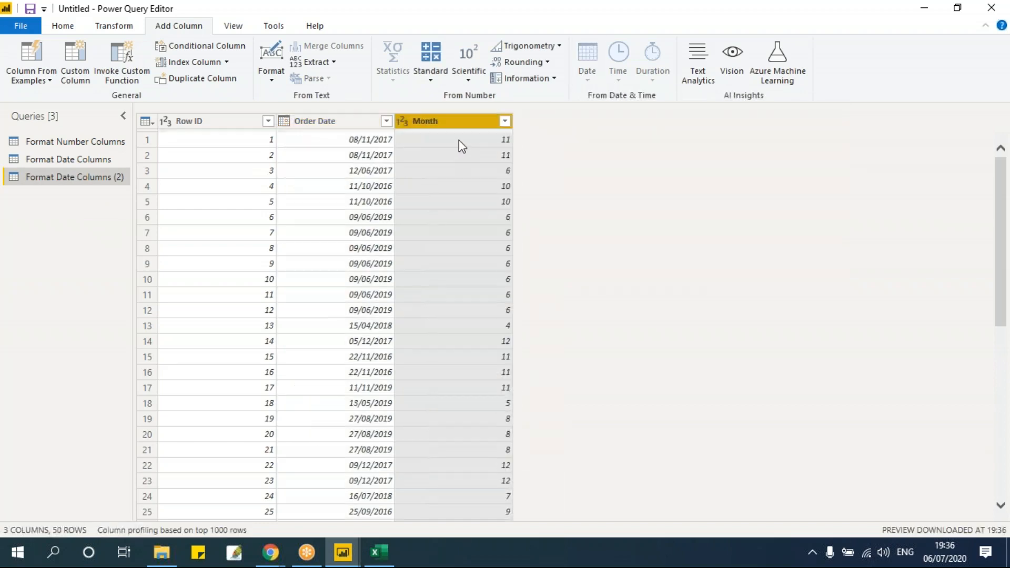
- Add Start of Month and End of Month columns derived from Order Date in the duplicated query
{"action": "left_click", "coordinate": [352, 121]}
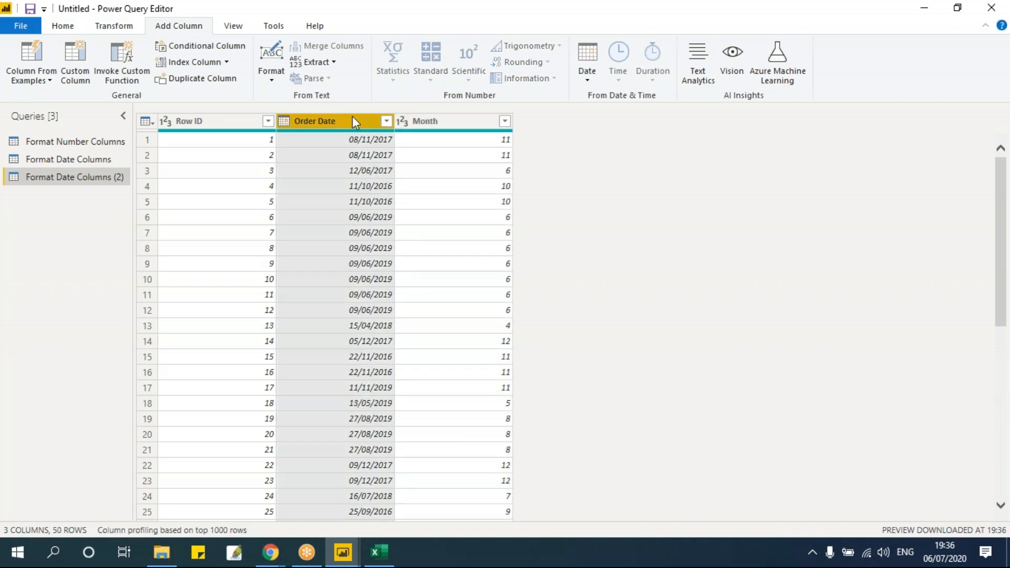
{"action": "left_click", "coordinate": [592, 81]}
{"action": "mouse_move", "coordinate": [612, 162]}
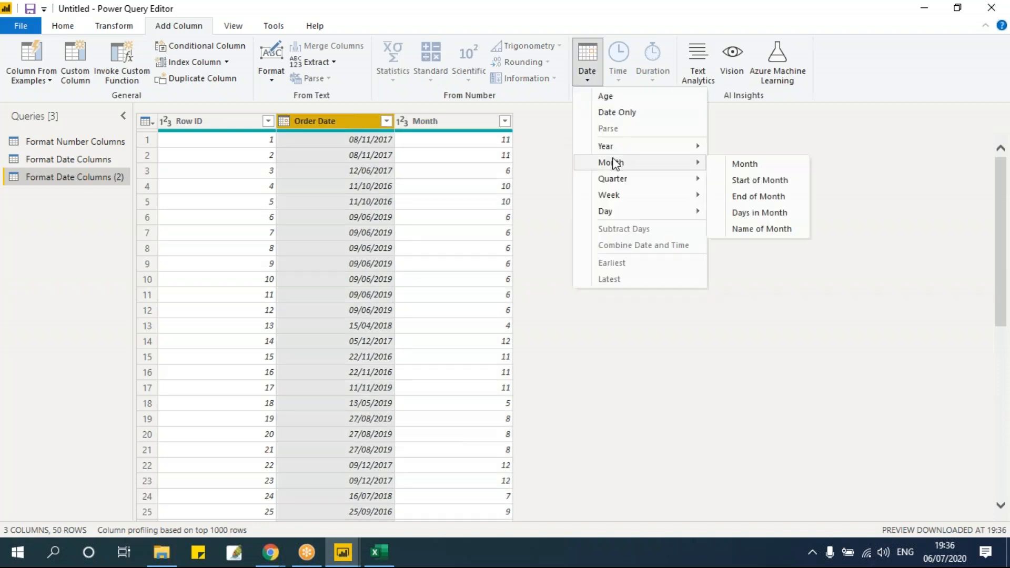
{"action": "left_click", "coordinate": [769, 181]}
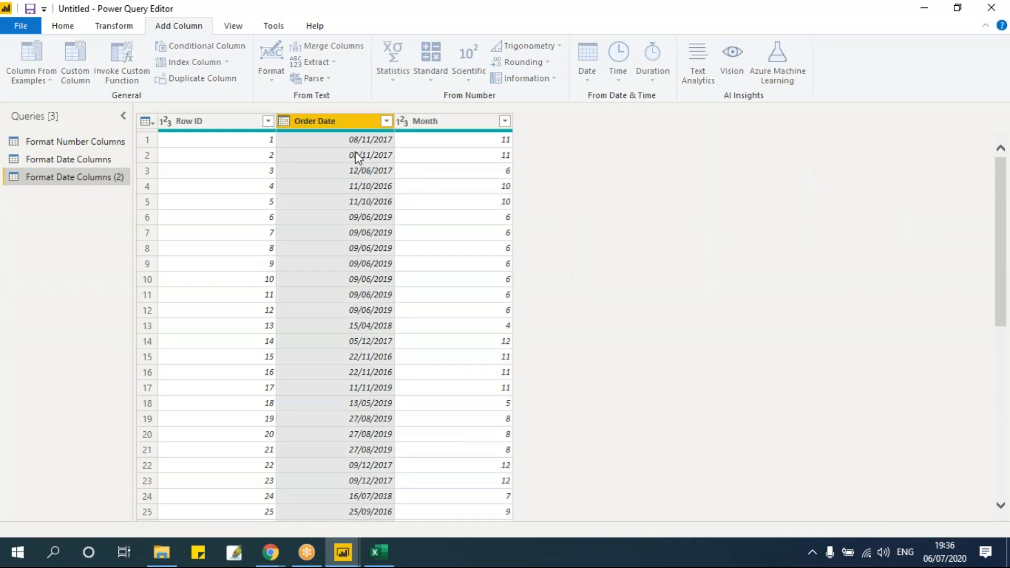
{"action": "left_click", "coordinate": [351, 121]}
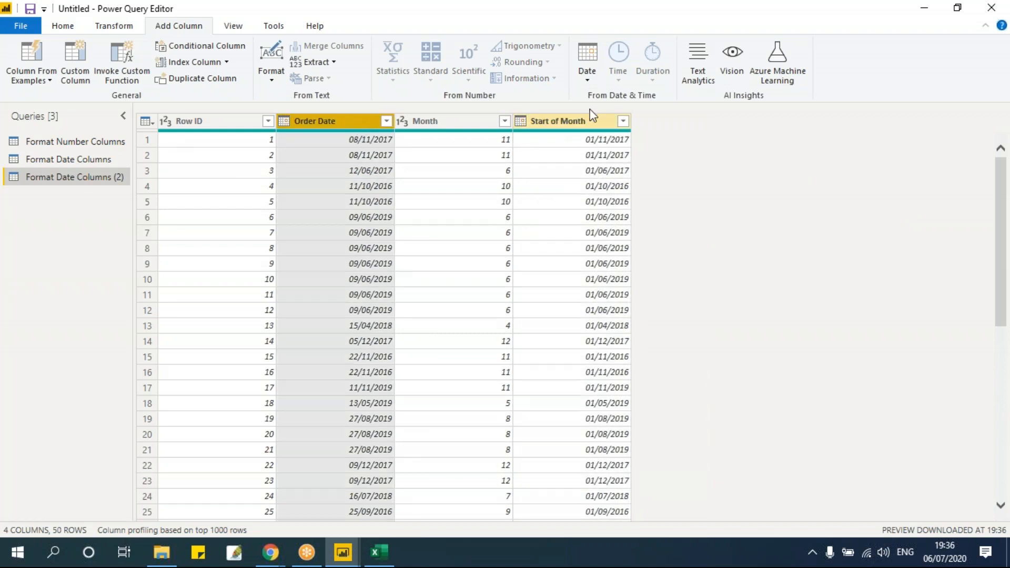
{"action": "left_click", "coordinate": [591, 79]}
{"action": "mouse_move", "coordinate": [611, 163]}
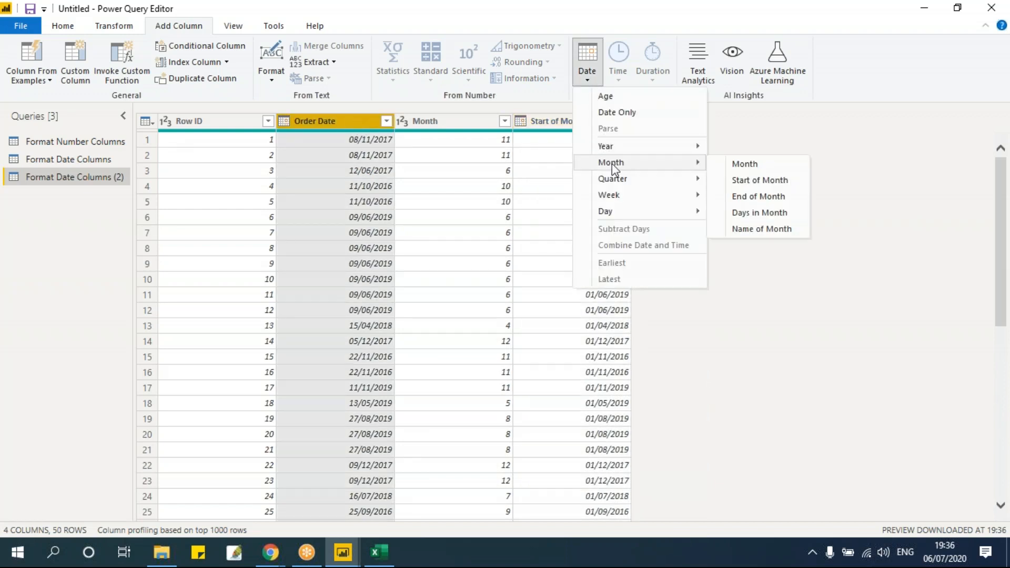
{"action": "left_click", "coordinate": [769, 197]}
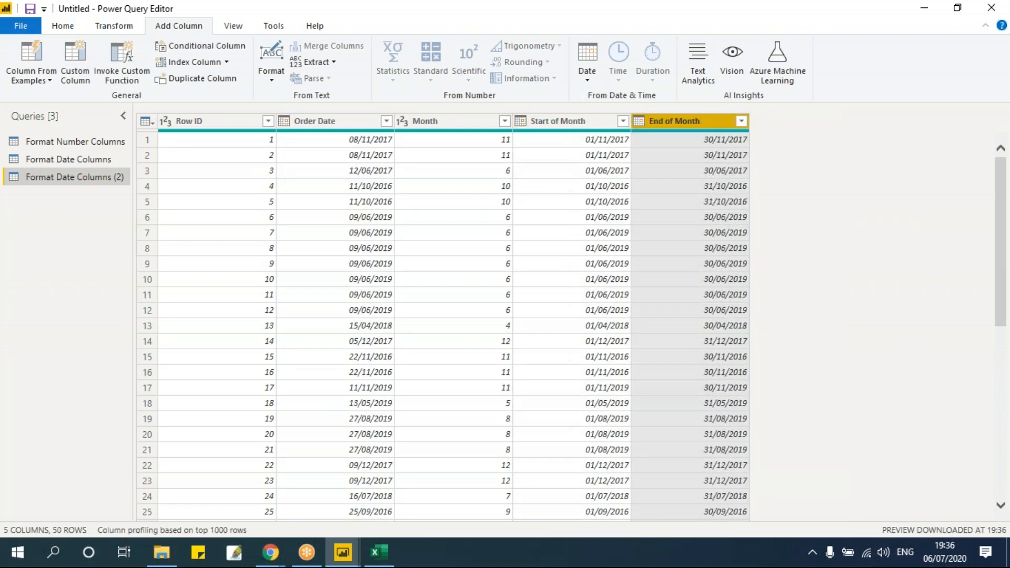
- Add a Days in Month column calculated from the Order Date column
{"action": "left_click", "coordinate": [342, 122]}
{"action": "left_click", "coordinate": [588, 78]}
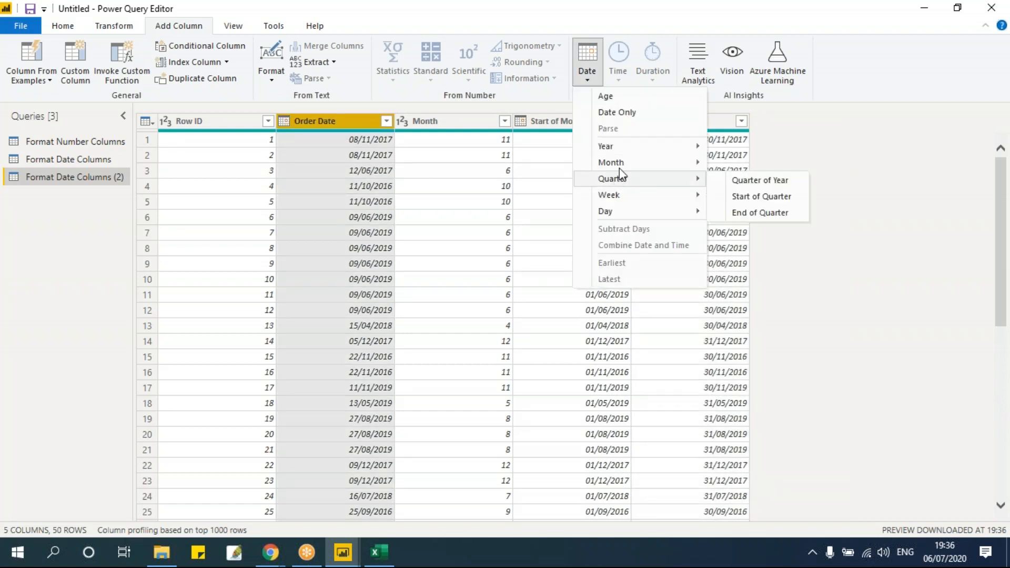
{"action": "mouse_move", "coordinate": [620, 163]}
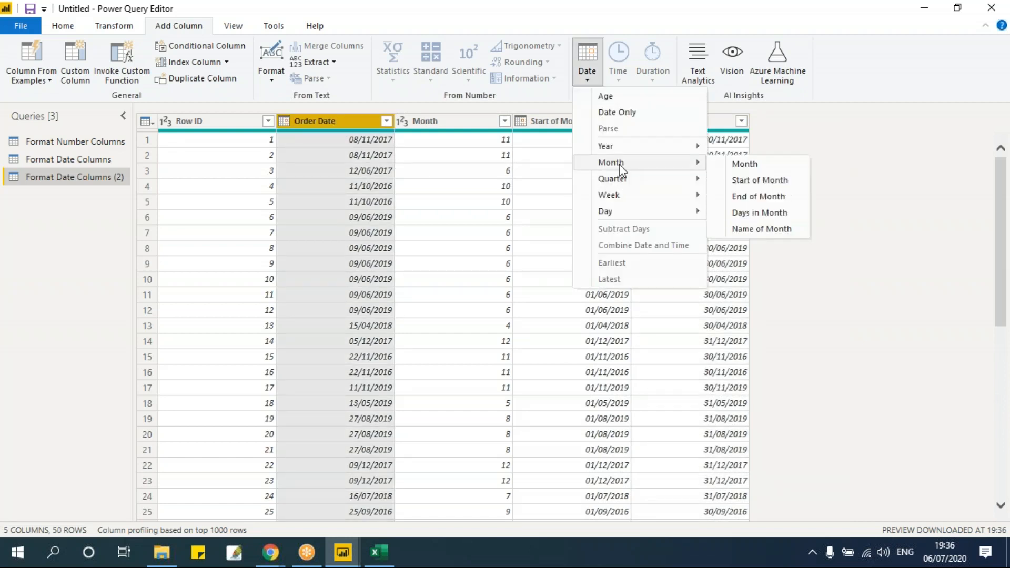
{"action": "left_click", "coordinate": [755, 214]}
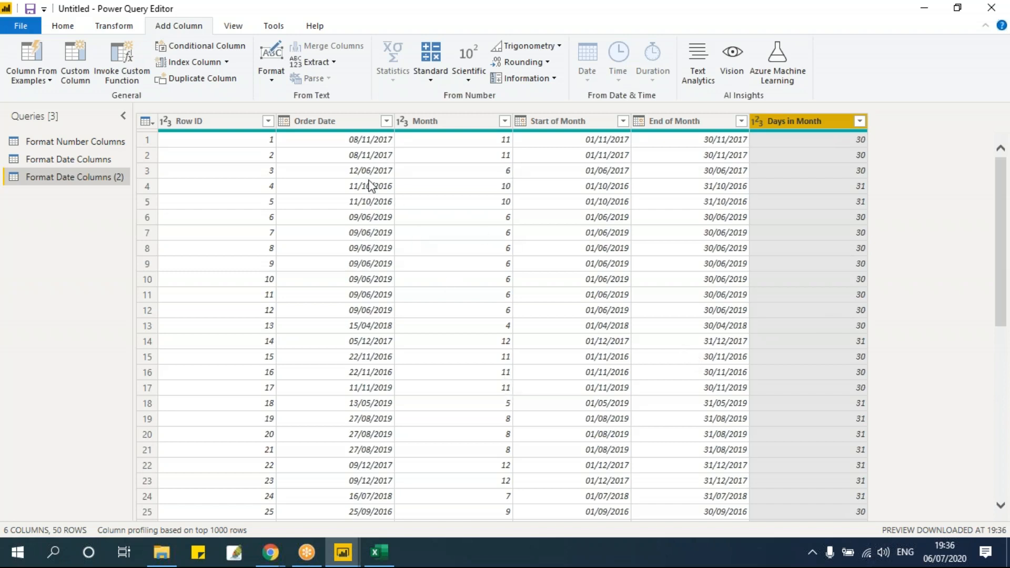
- Add a column with the name of the month derived from Order Date in the Format Date Columns (2) query
{"action": "left_click", "coordinate": [342, 126]}
{"action": "left_click", "coordinate": [589, 78]}
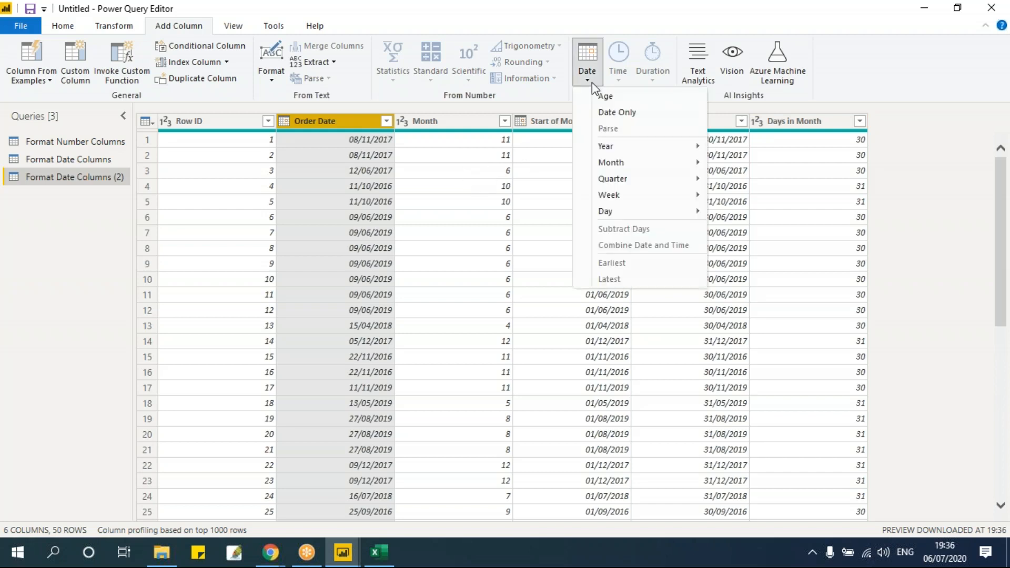
{"action": "mouse_move", "coordinate": [616, 164]}
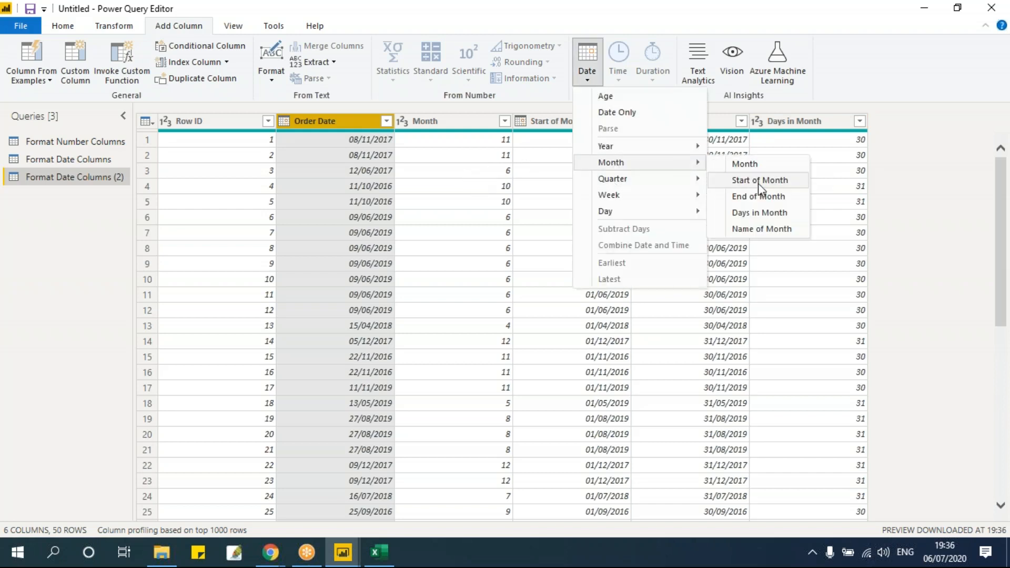
{"action": "left_click", "coordinate": [762, 229]}
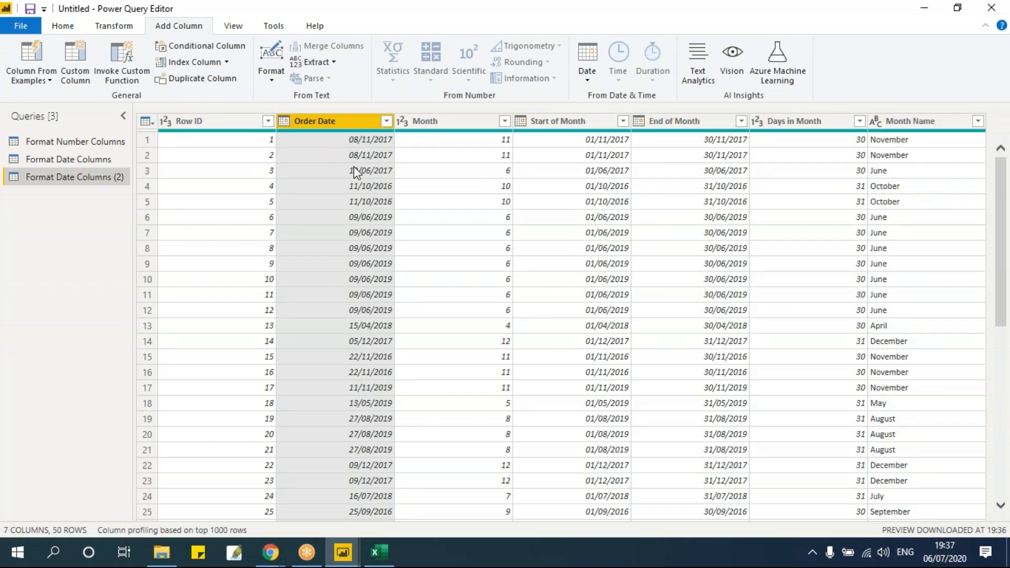
- Make another duplicate of the Format Date Columns query and remove its Year, Start of Year and End of Year columns
{"action": "right_click", "coordinate": [100, 161]}
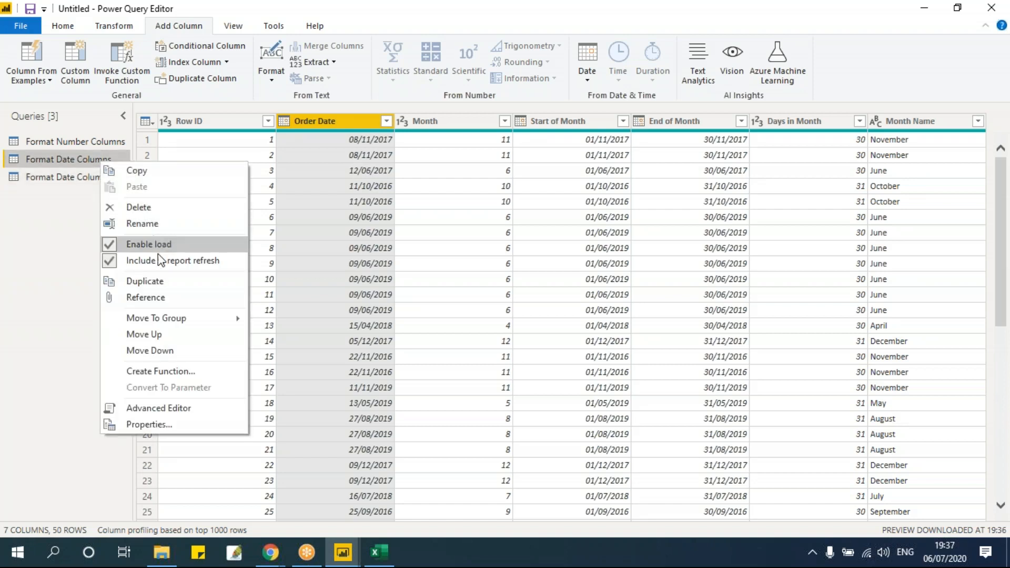
{"action": "left_click", "coordinate": [159, 281]}
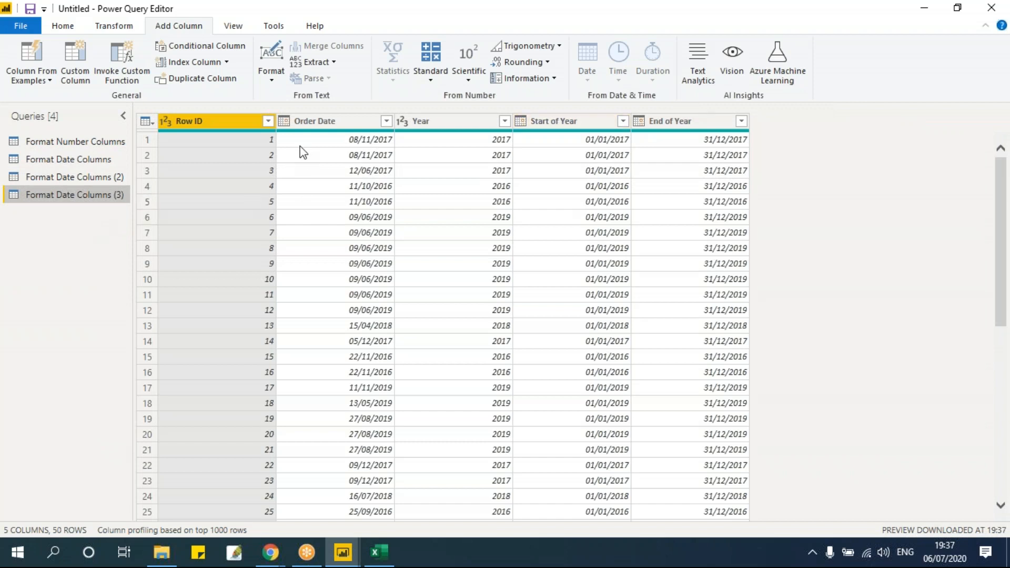
{"action": "left_click", "coordinate": [438, 122]}
{"action": "left_click", "coordinate": [587, 121], "text": "ctrl"}
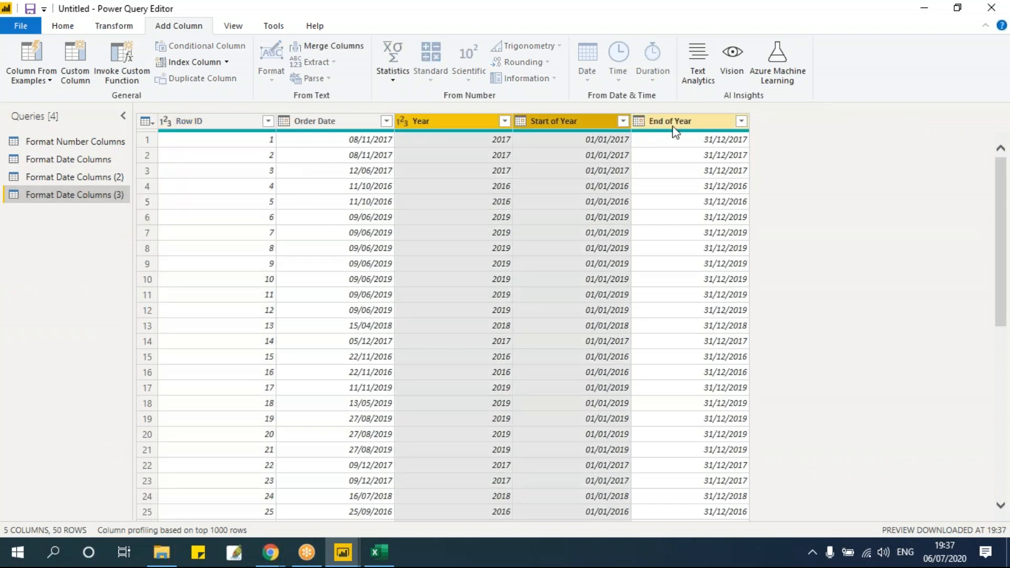
{"action": "left_click", "coordinate": [646, 116], "text": "ctrl"}
{"action": "right_click", "coordinate": [646, 117]}
{"action": "left_click", "coordinate": [696, 144]}
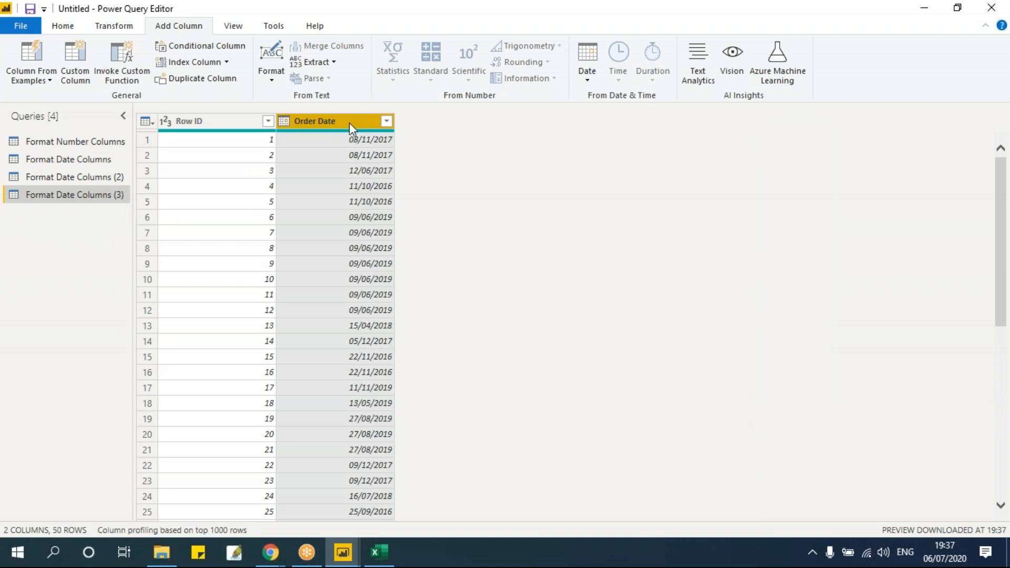
- Add Quarter of Year and Start of Quarter columns derived from Order Date in the Format Date Columns (3) query
{"action": "left_click", "coordinate": [587, 68]}
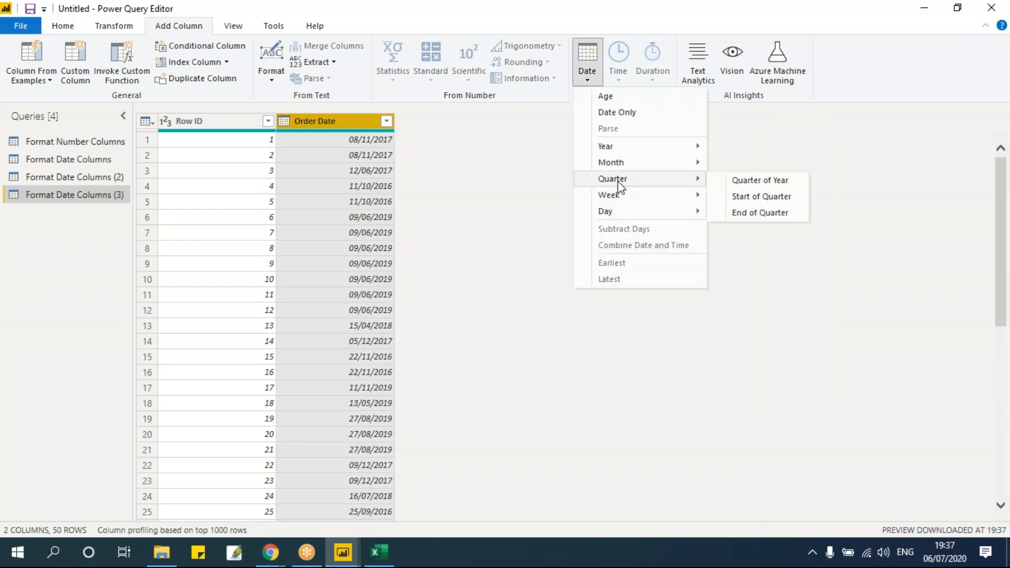
{"action": "left_click", "coordinate": [734, 182]}
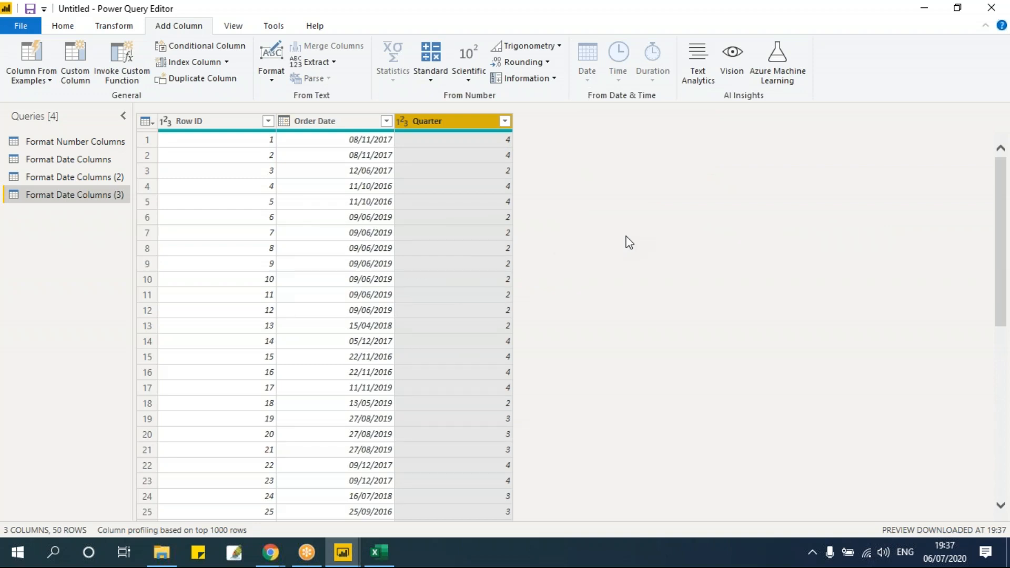
{"action": "left_click", "coordinate": [336, 122]}
{"action": "left_click", "coordinate": [599, 83]}
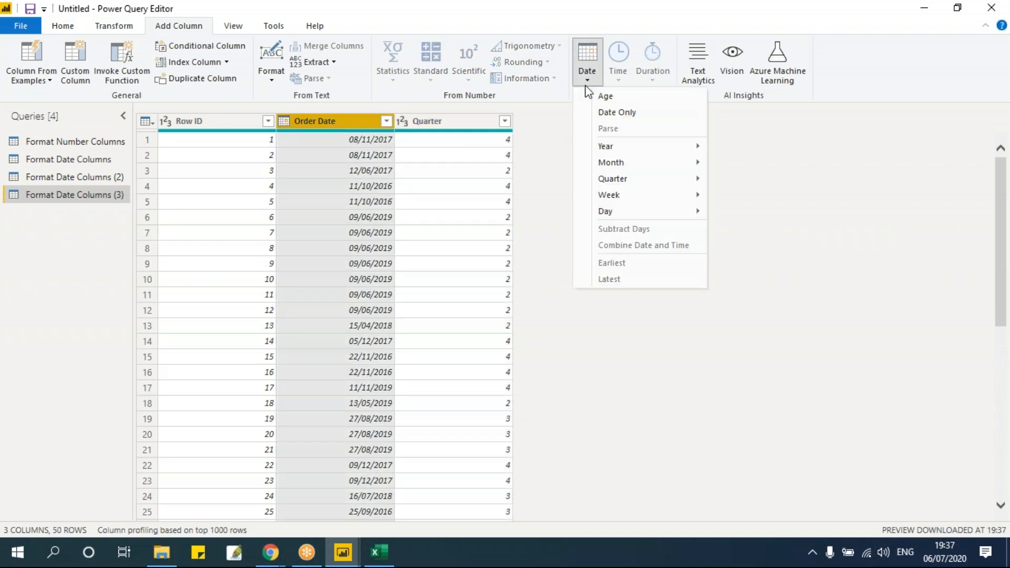
{"action": "mouse_move", "coordinate": [611, 180]}
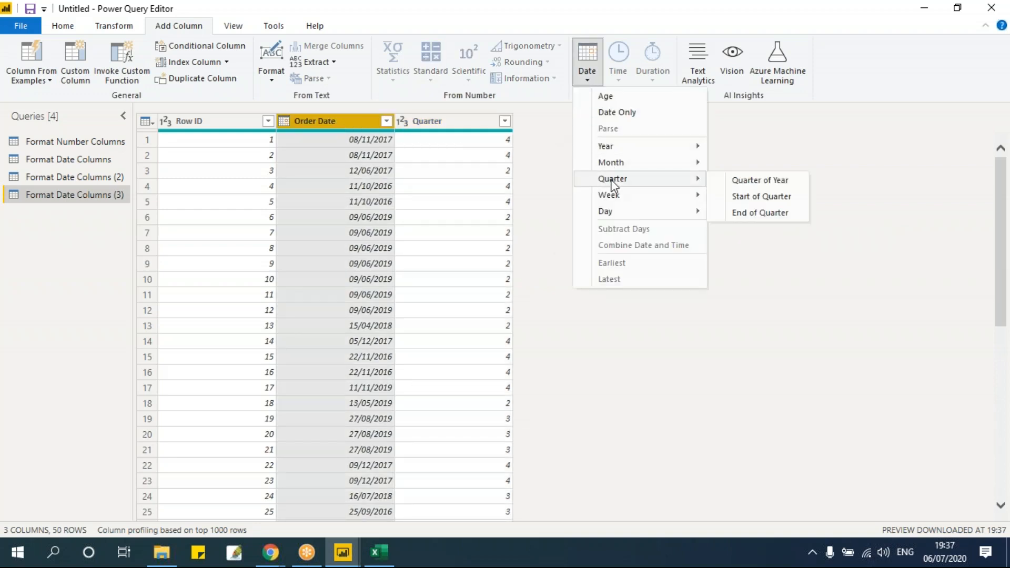
{"action": "left_click", "coordinate": [753, 198]}
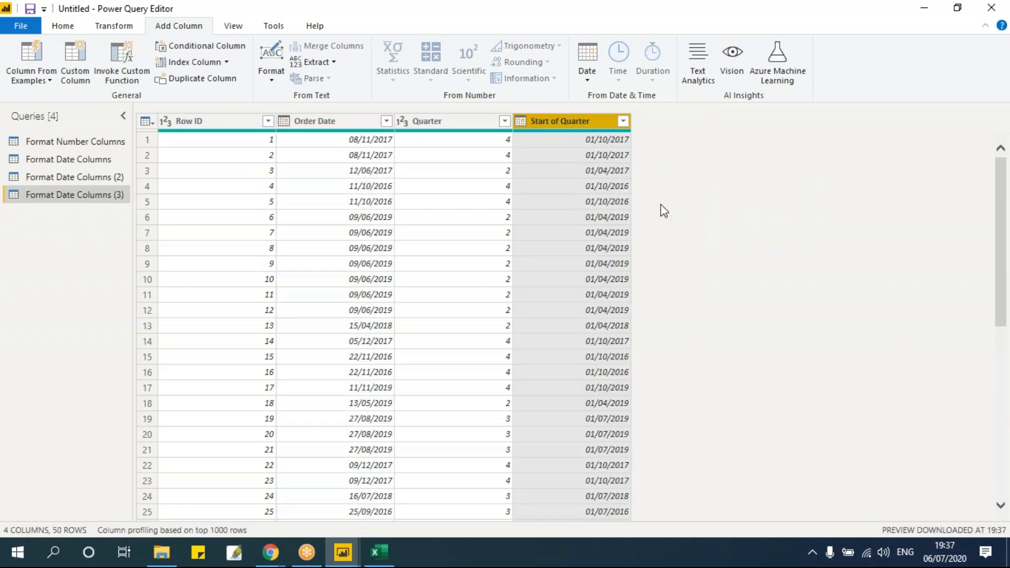
- Examine the Start of Quarter dates in several rows against their order dates and quarter numbers
{"action": "left_click", "coordinate": [598, 147]}
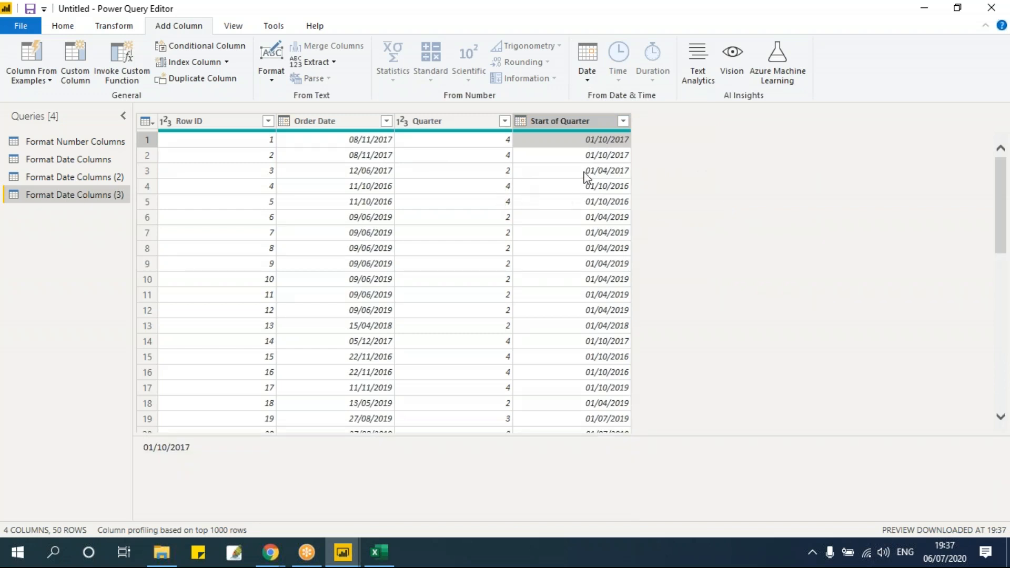
{"action": "left_click", "coordinate": [583, 173]}
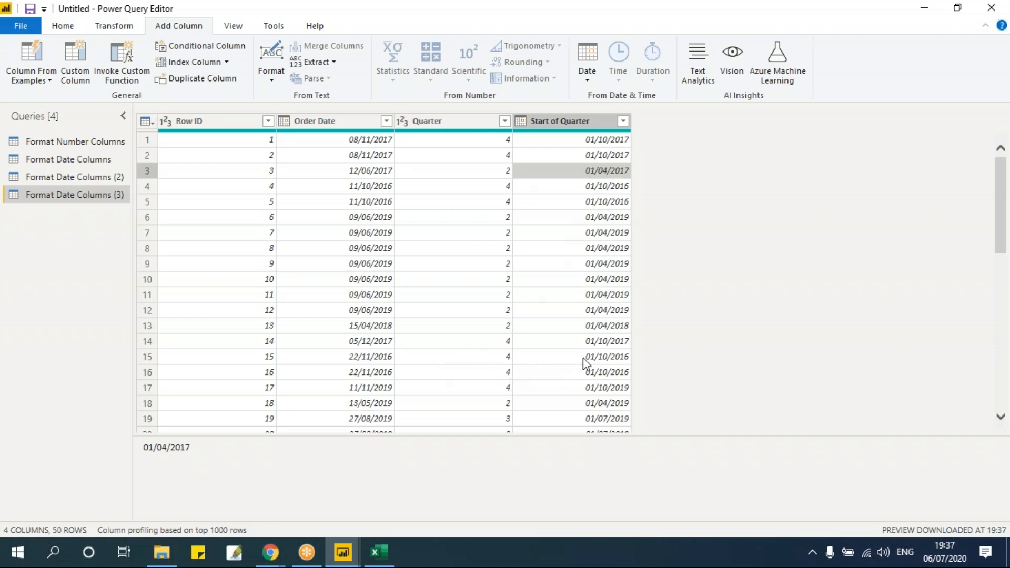
{"action": "scroll", "coordinate": [583, 358], "scroll_direction": "down", "scroll_amount": 5}
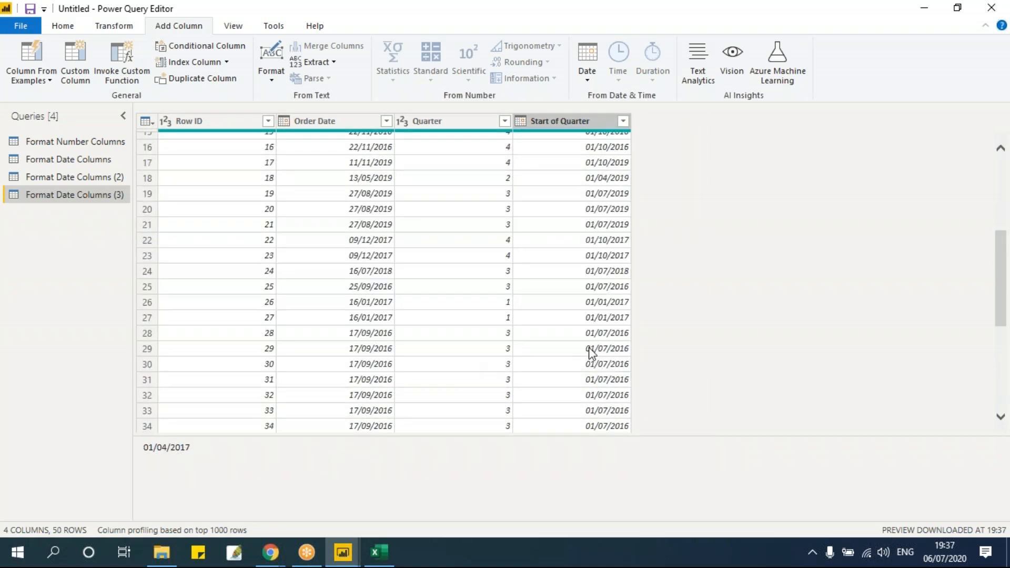
{"action": "left_click", "coordinate": [590, 349]}
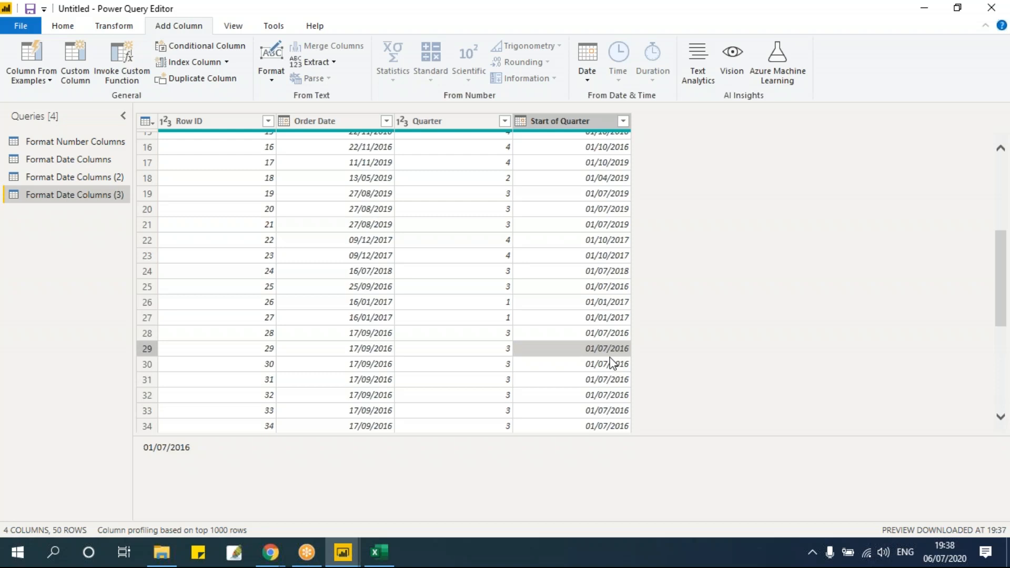
{"action": "scroll", "coordinate": [598, 238], "scroll_direction": "up", "scroll_amount": 5}
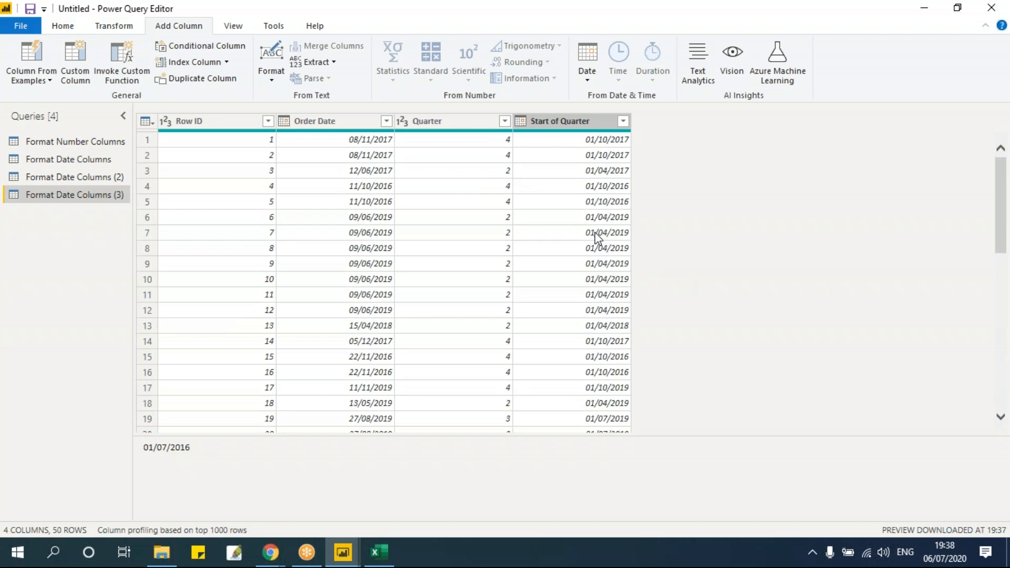
{"action": "left_click", "coordinate": [590, 136]}
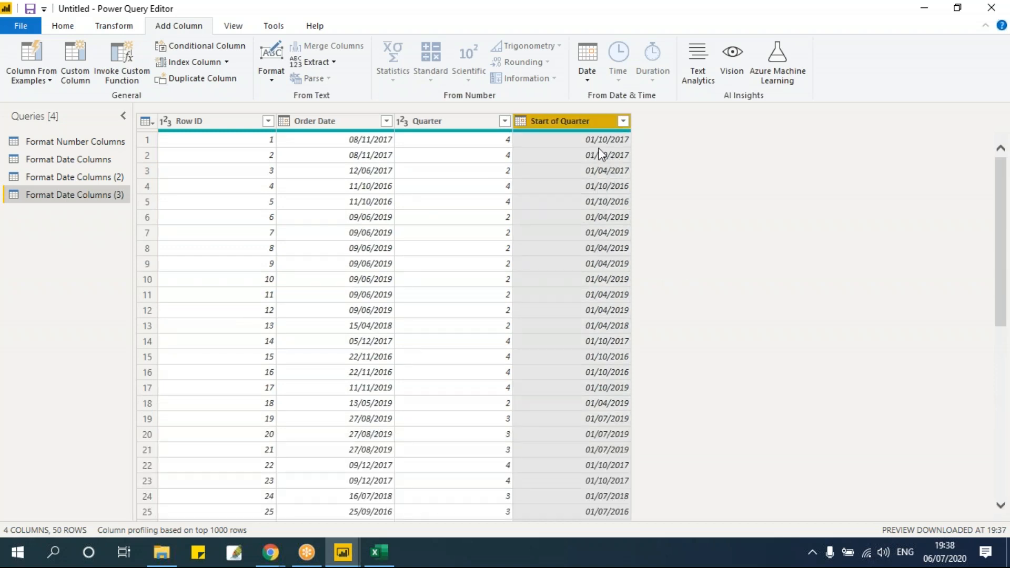
- Add an End of Quarter column derived from Order Date in the Format Date Columns (3) query
{"action": "left_click", "coordinate": [362, 122]}
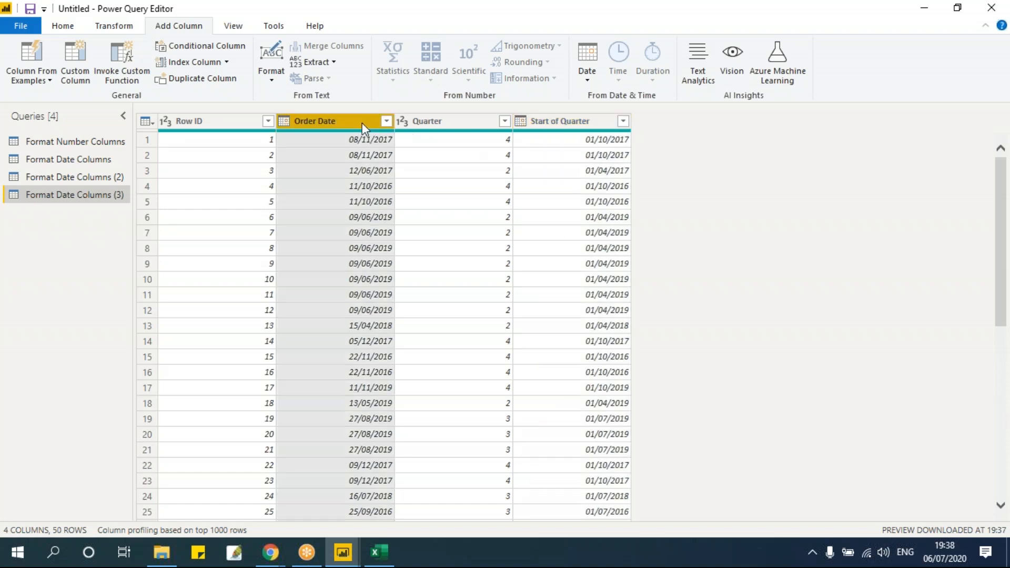
{"action": "left_click", "coordinate": [593, 79]}
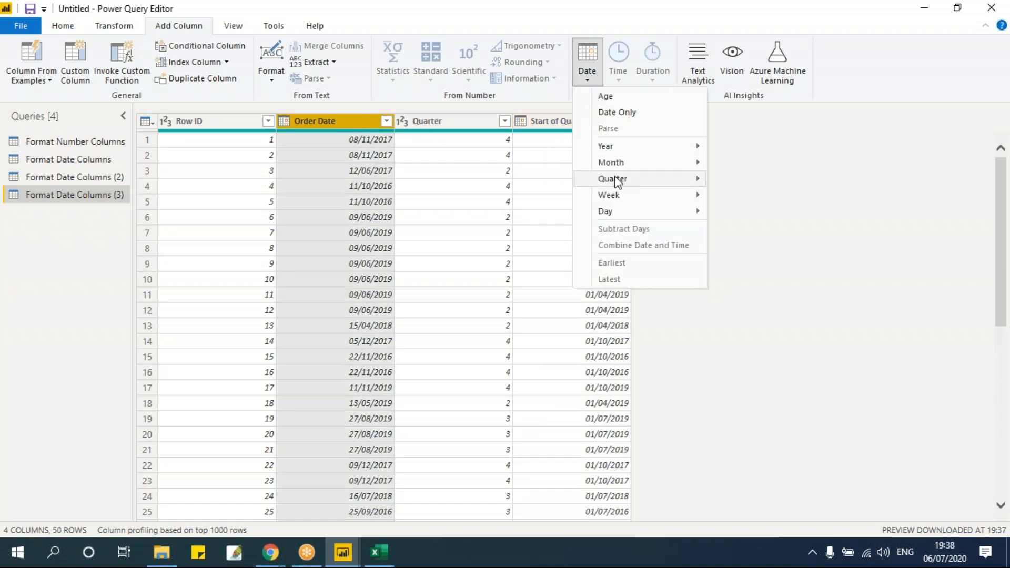
{"action": "left_click", "coordinate": [759, 215]}
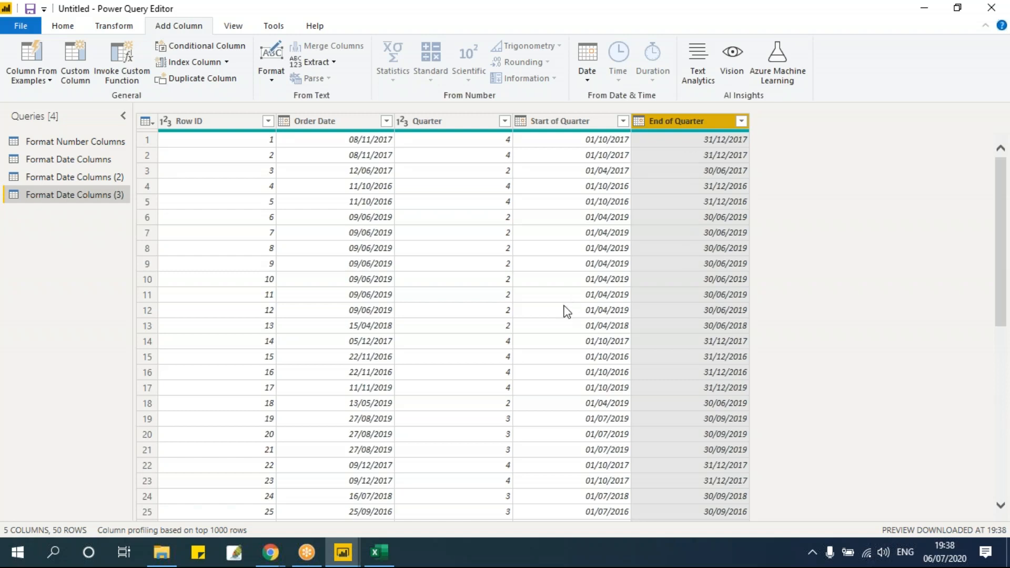
- Duplicate the Format Date Columns (3) query and remove the Quarter, Start of Quarter and End of Quarter columns from the copy
{"action": "right_click", "coordinate": [87, 197]}
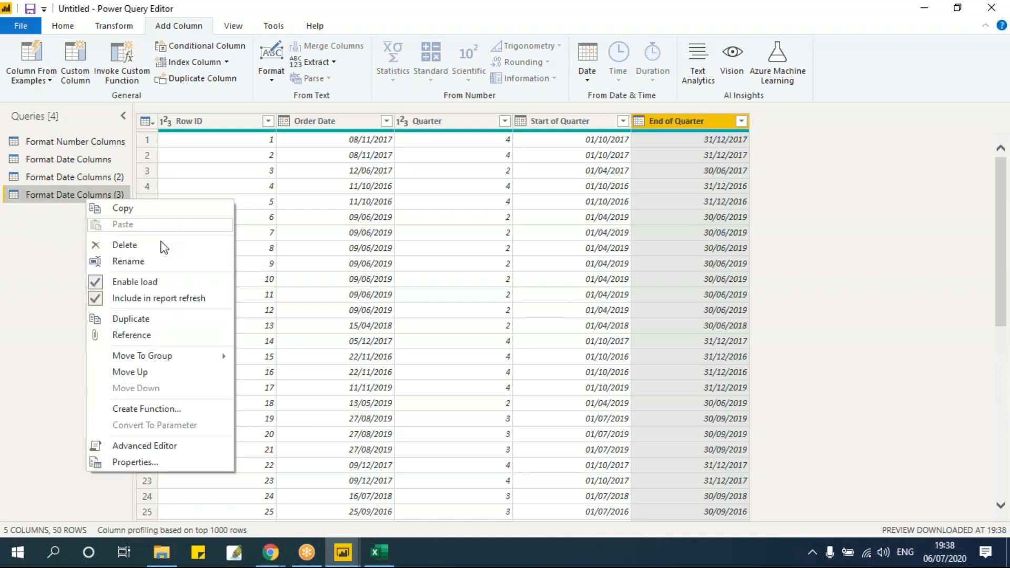
{"action": "left_click", "coordinate": [156, 316]}
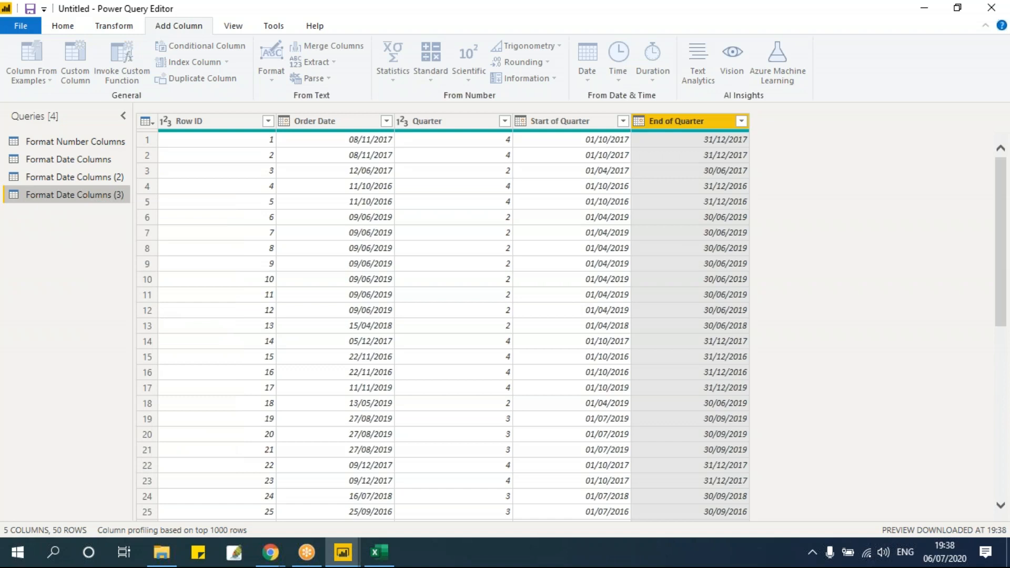
{"action": "left_click", "coordinate": [439, 122]}
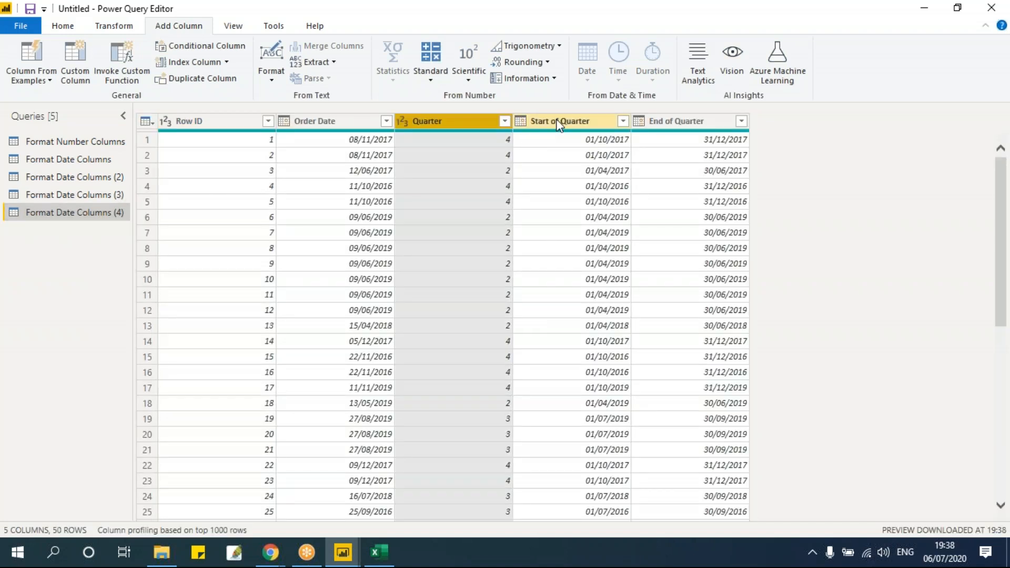
{"action": "left_click", "coordinate": [559, 125], "text": "shift"}
{"action": "left_click", "coordinate": [668, 118], "text": "shift"}
{"action": "right_click", "coordinate": [668, 119]}
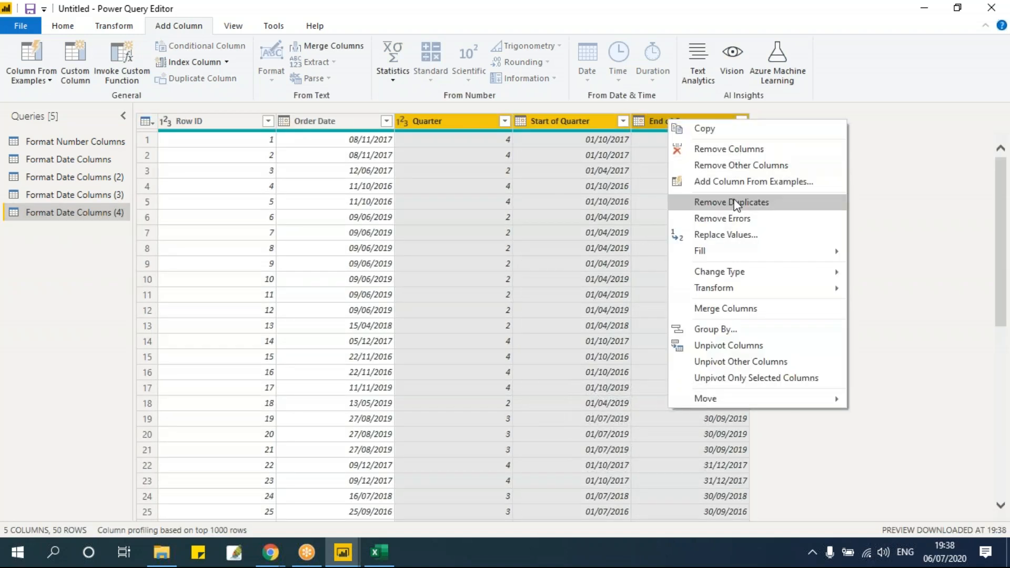
{"action": "left_click", "coordinate": [725, 149]}
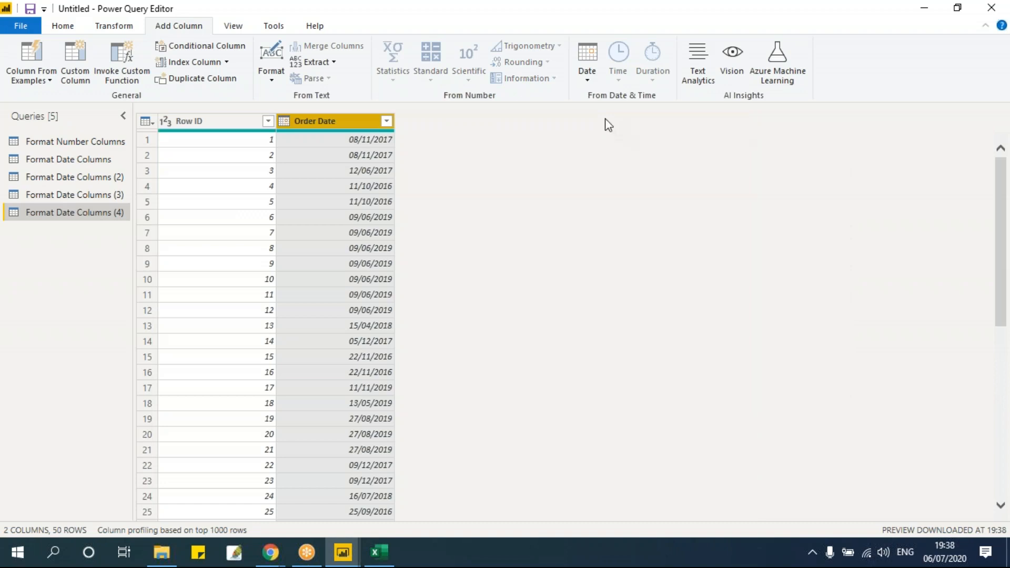
- Add Week of Year and Week of Month columns derived from Order Date in the Format Date Columns (4) query
{"action": "left_click", "coordinate": [589, 79]}
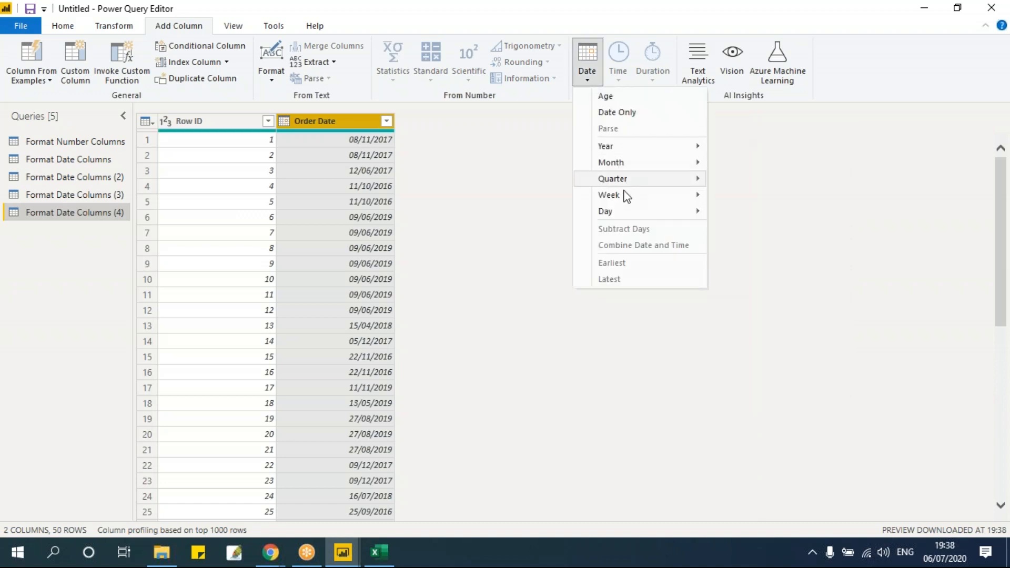
{"action": "mouse_move", "coordinate": [627, 203]}
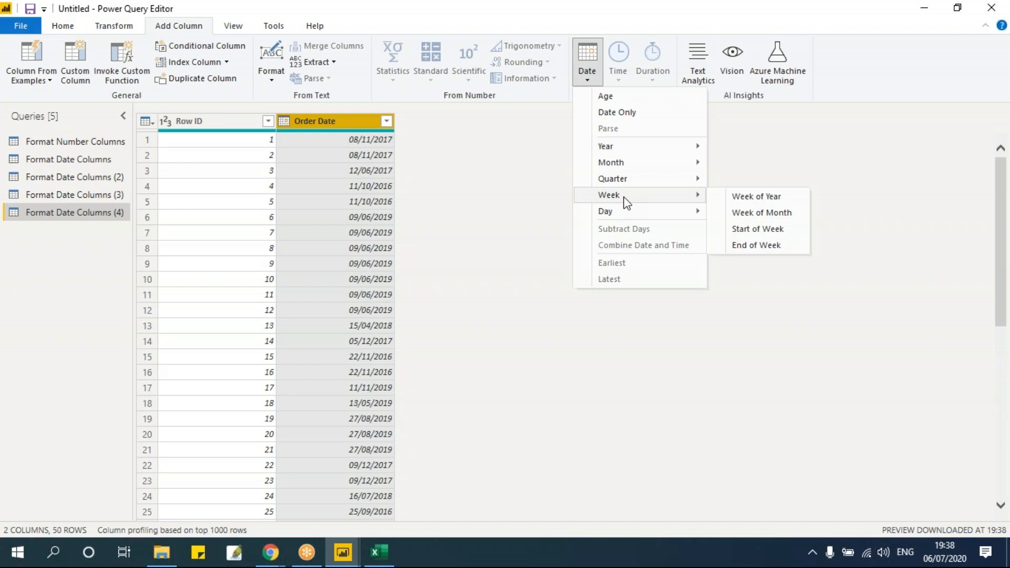
{"action": "left_click", "coordinate": [725, 197]}
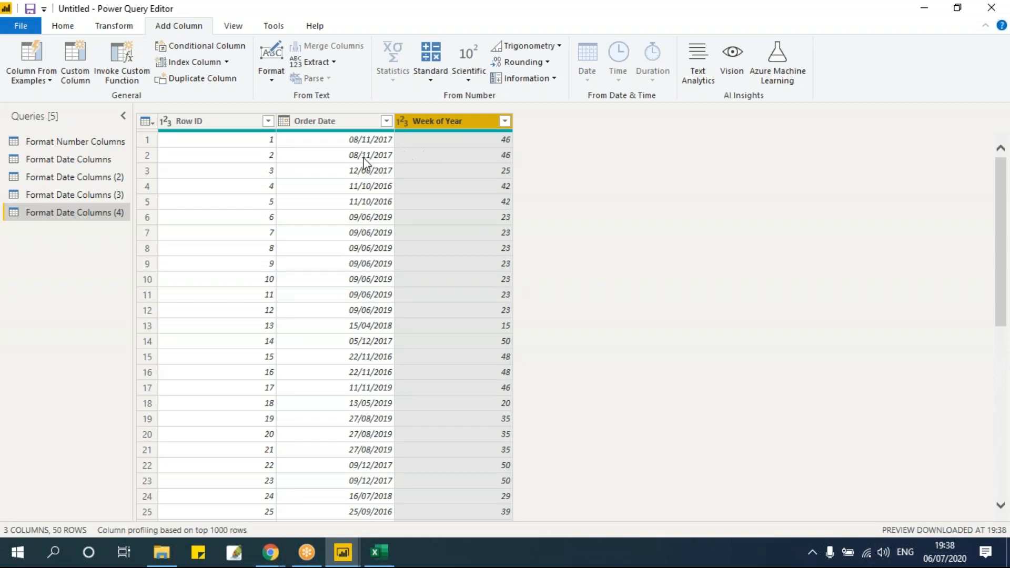
{"action": "left_click", "coordinate": [348, 123]}
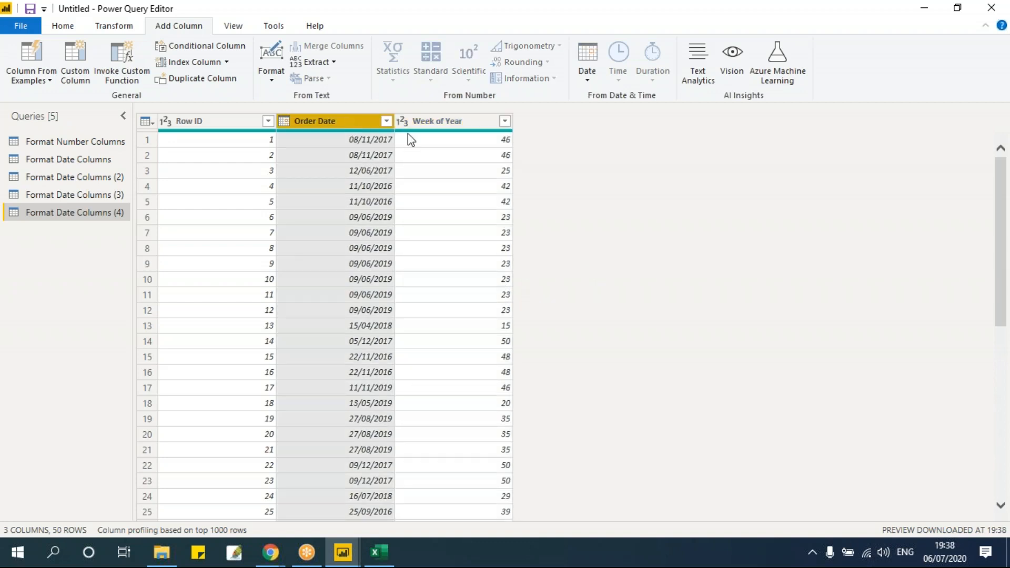
{"action": "left_click", "coordinate": [589, 74]}
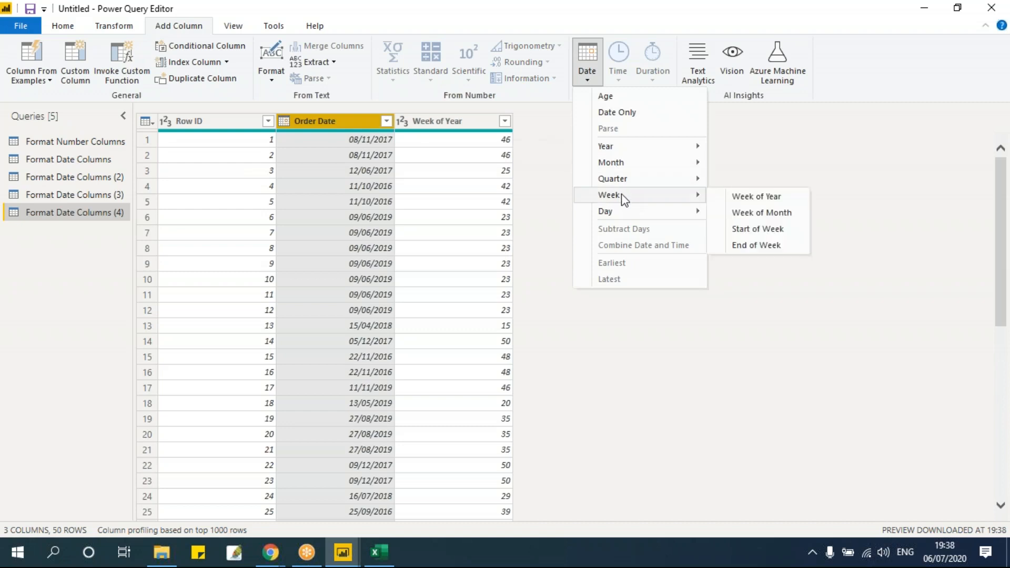
{"action": "left_click", "coordinate": [757, 213]}
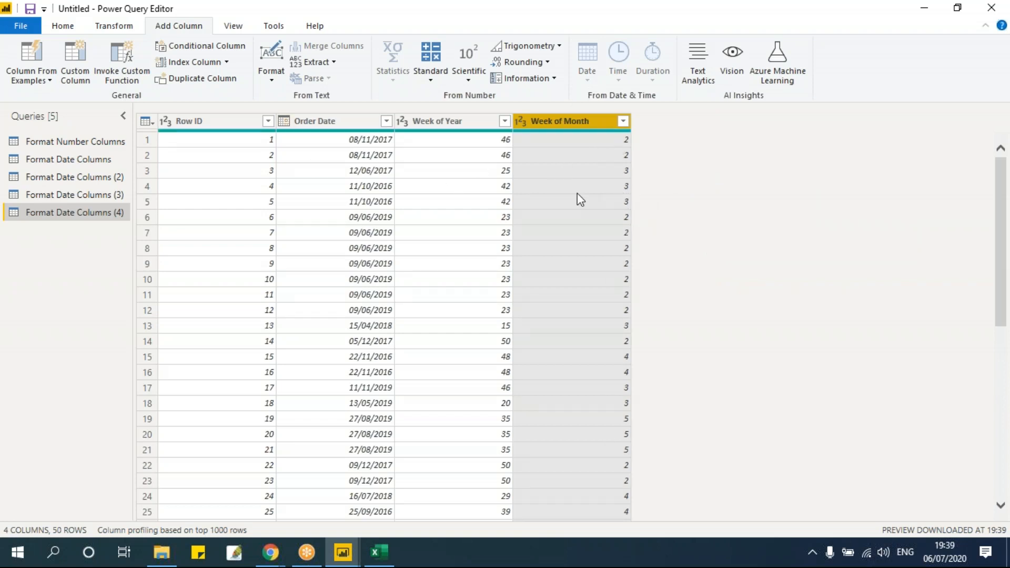
- Add a Start of Week column derived from Order Date in the Format Date Columns (4) query
{"action": "left_click", "coordinate": [352, 122]}
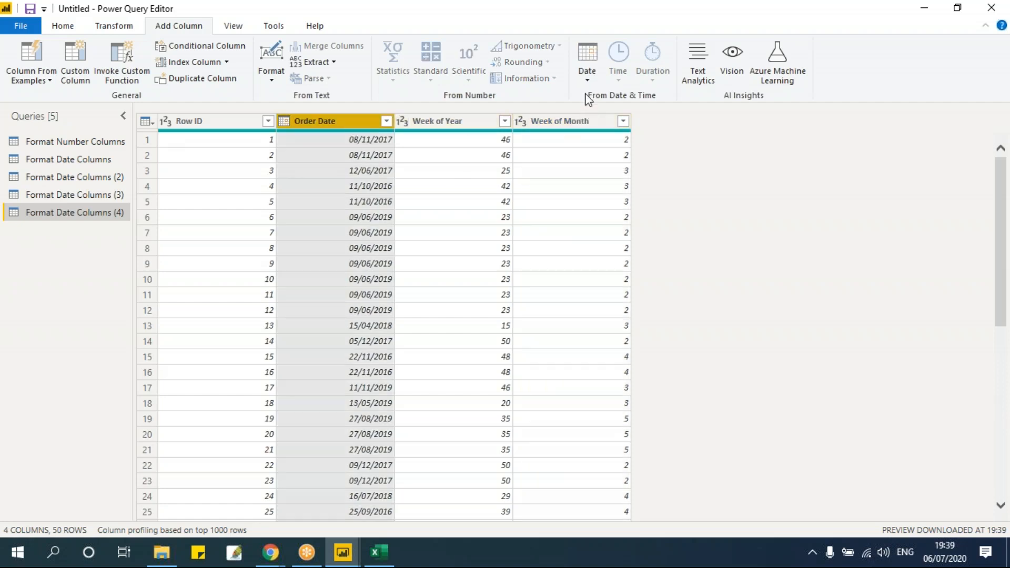
{"action": "left_click", "coordinate": [586, 71]}
{"action": "mouse_move", "coordinate": [623, 194]}
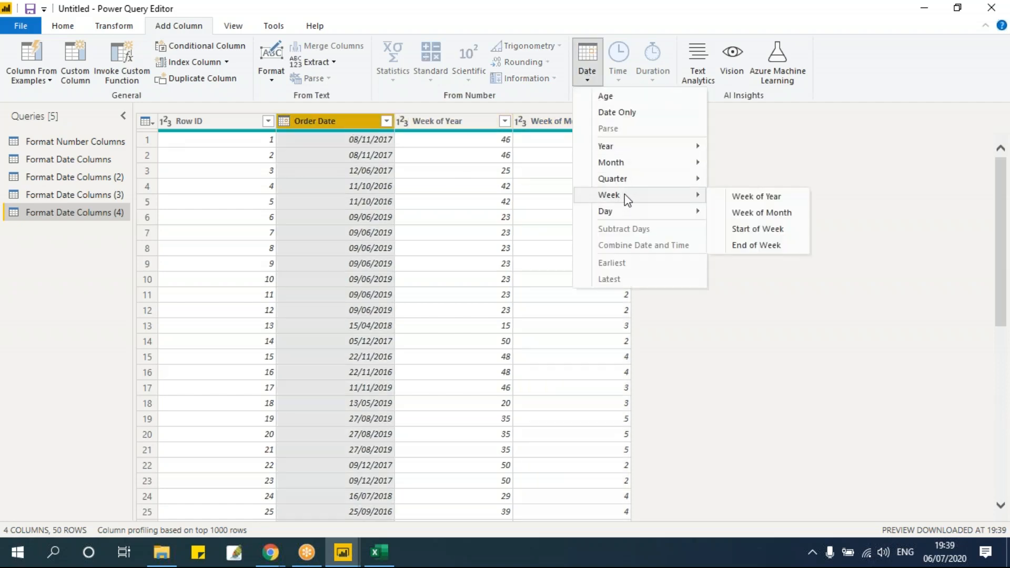
{"action": "left_click", "coordinate": [744, 231]}
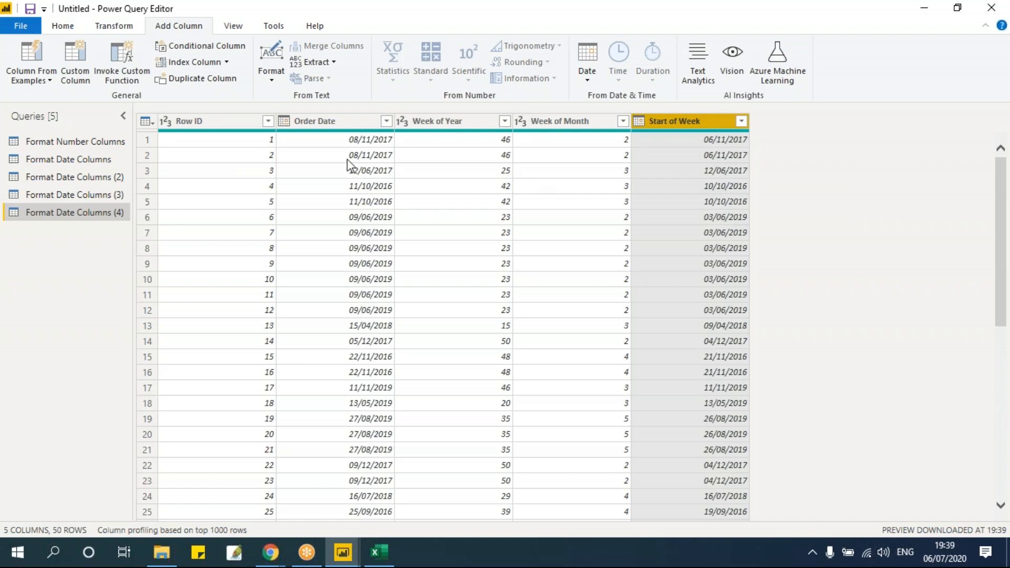
- Add an End of Week column derived from Order Date in the Format Date Columns (4) query and compare it with Start of Week
{"action": "left_click", "coordinate": [377, 139]}
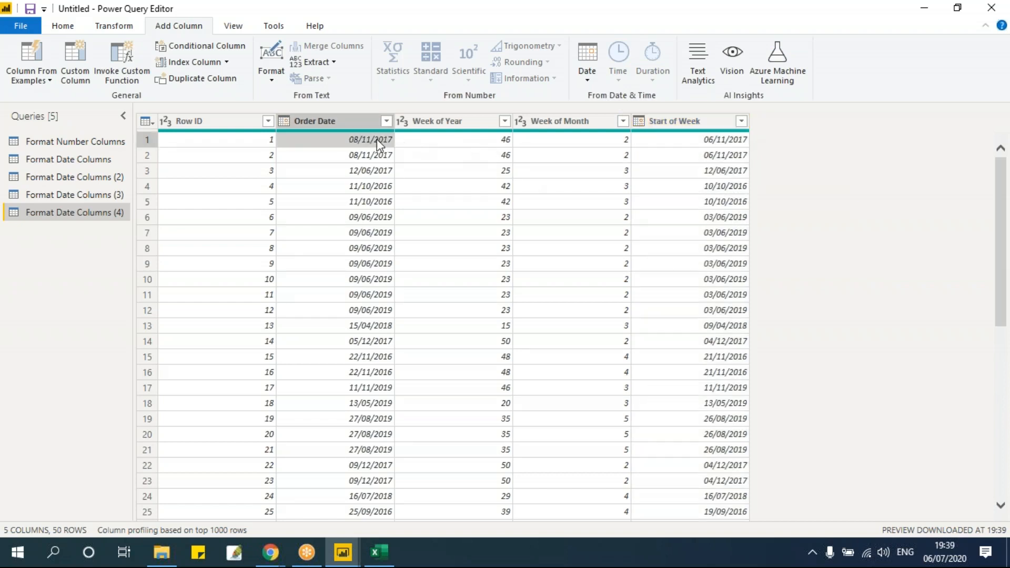
{"action": "left_click", "coordinate": [352, 122]}
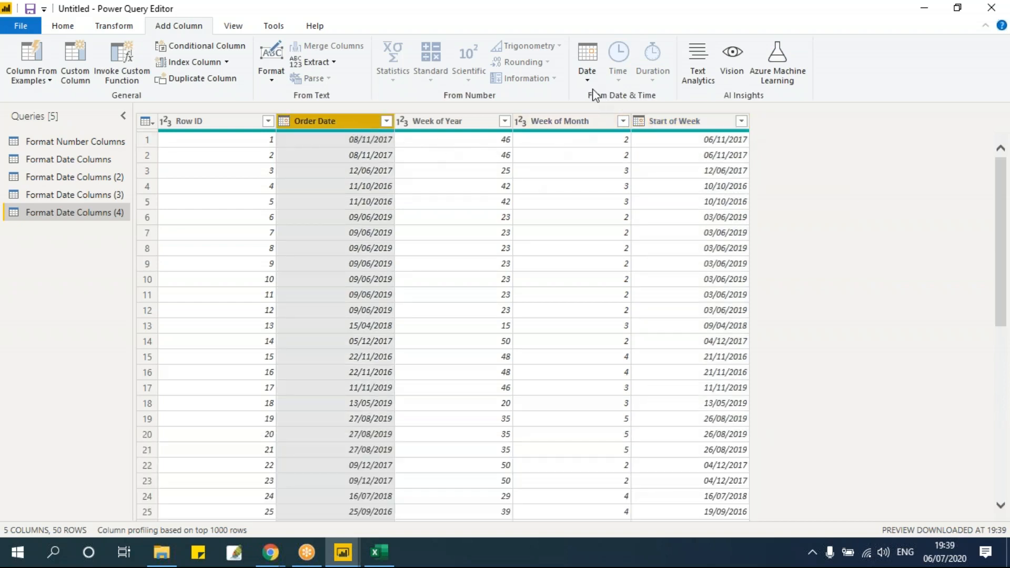
{"action": "left_click", "coordinate": [587, 74]}
{"action": "mouse_move", "coordinate": [626, 199]}
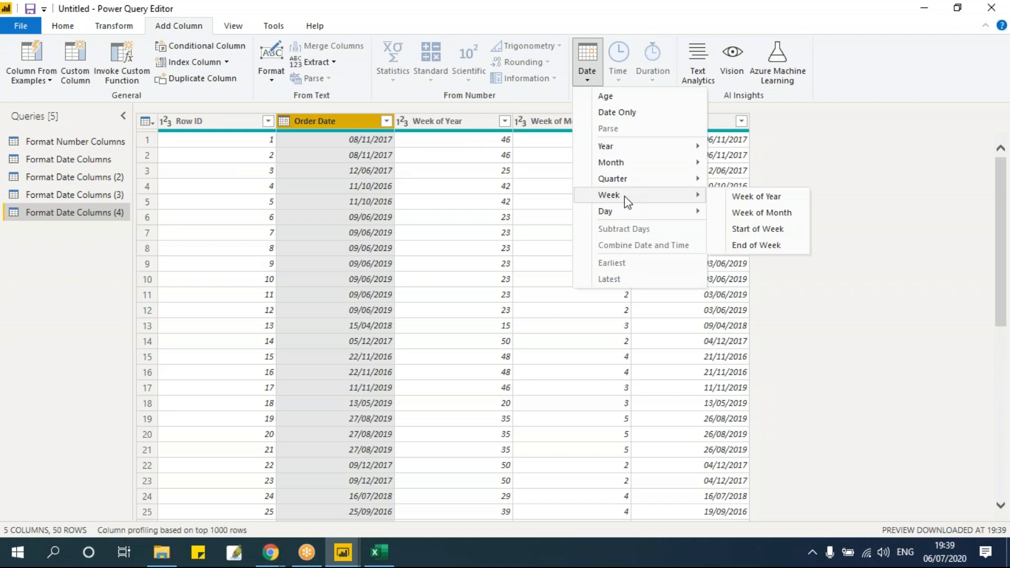
{"action": "left_click", "coordinate": [763, 230]}
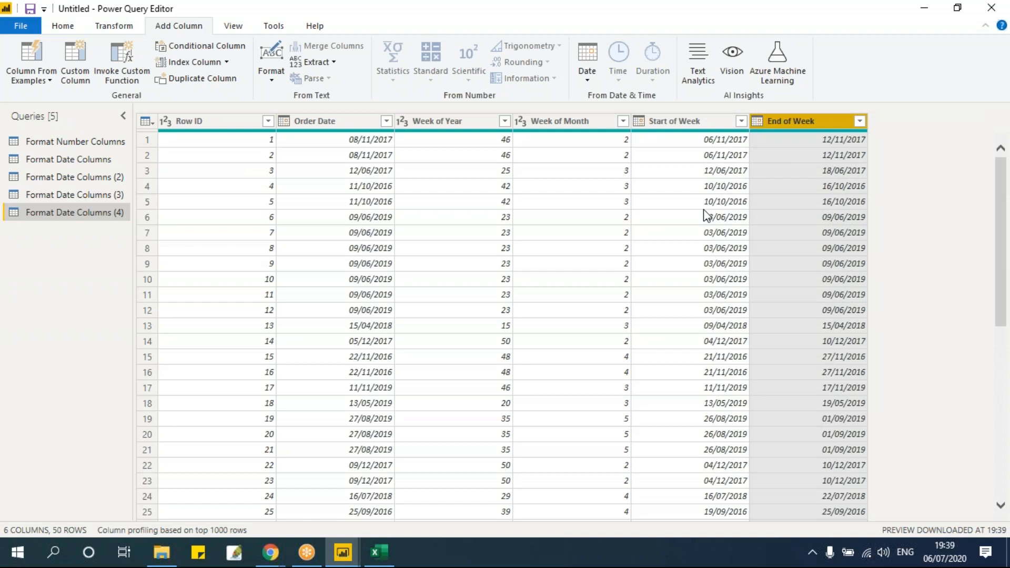
{"action": "left_click", "coordinate": [693, 118]}
{"action": "left_click", "coordinate": [789, 124]}
{"action": "left_click", "coordinate": [691, 119]}
{"action": "left_click", "coordinate": [806, 124]}
{"action": "left_click", "coordinate": [730, 139]}
{"action": "left_click", "coordinate": [805, 140]}
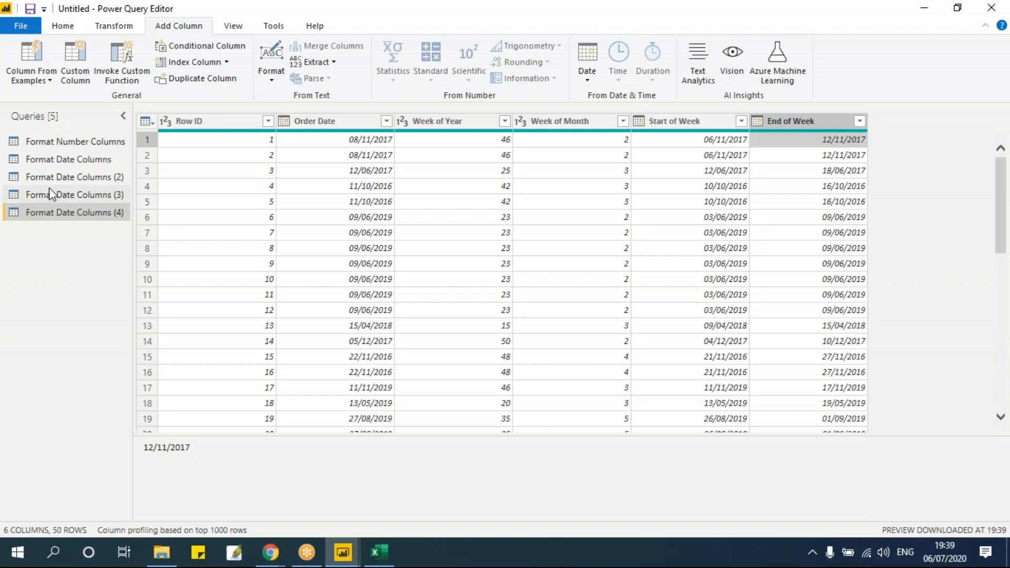
- Duplicate the Format Date Columns (4) query and remove the Week of Year, Week of Month, Start of Week and End of Week columns from the copy
{"action": "right_click", "coordinate": [109, 216]}
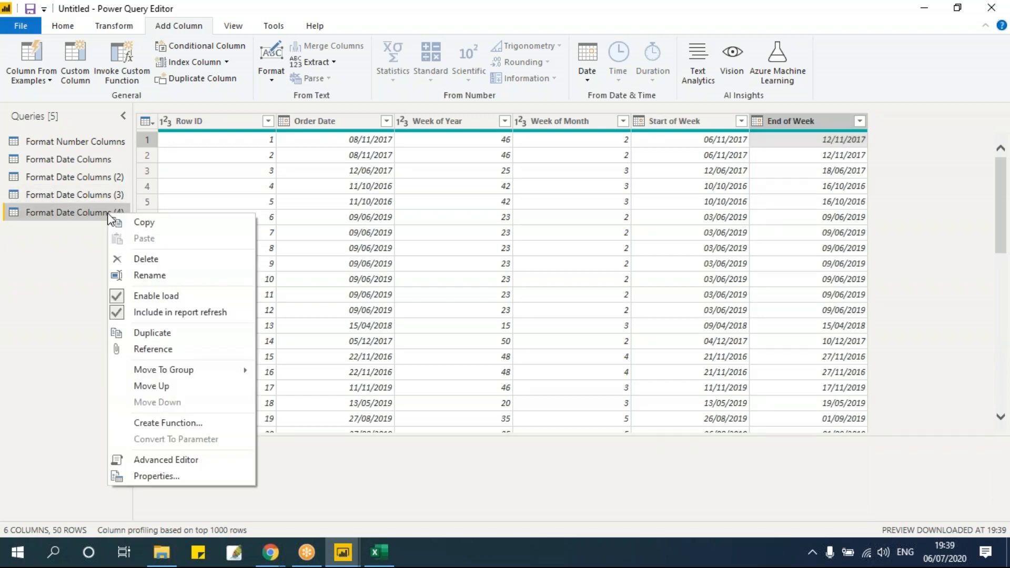
{"action": "left_click", "coordinate": [187, 336]}
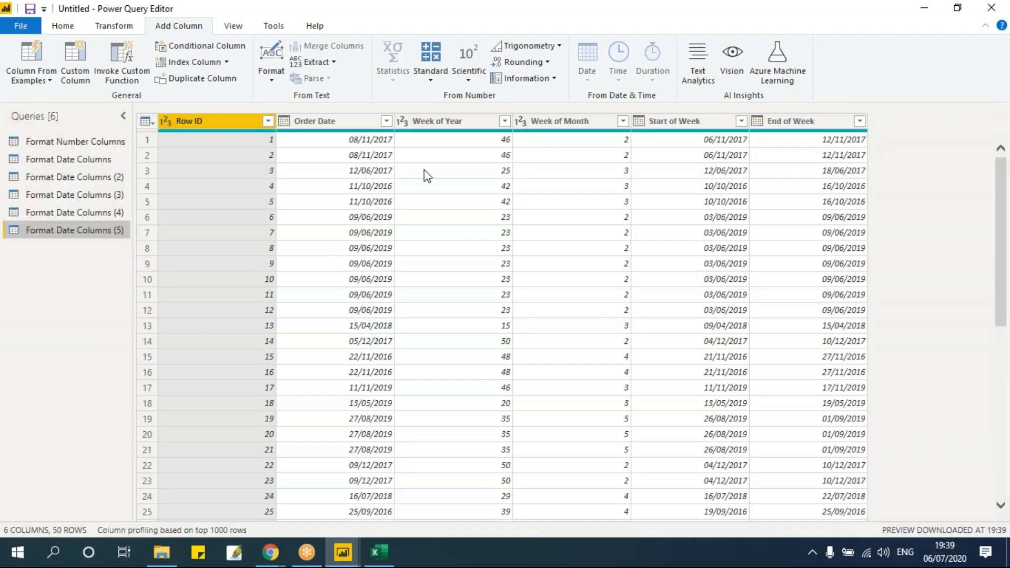
{"action": "left_click", "coordinate": [438, 122]}
{"action": "left_click", "coordinate": [613, 122], "text": "ctrl"}
{"action": "left_click", "coordinate": [694, 122], "text": "ctrl"}
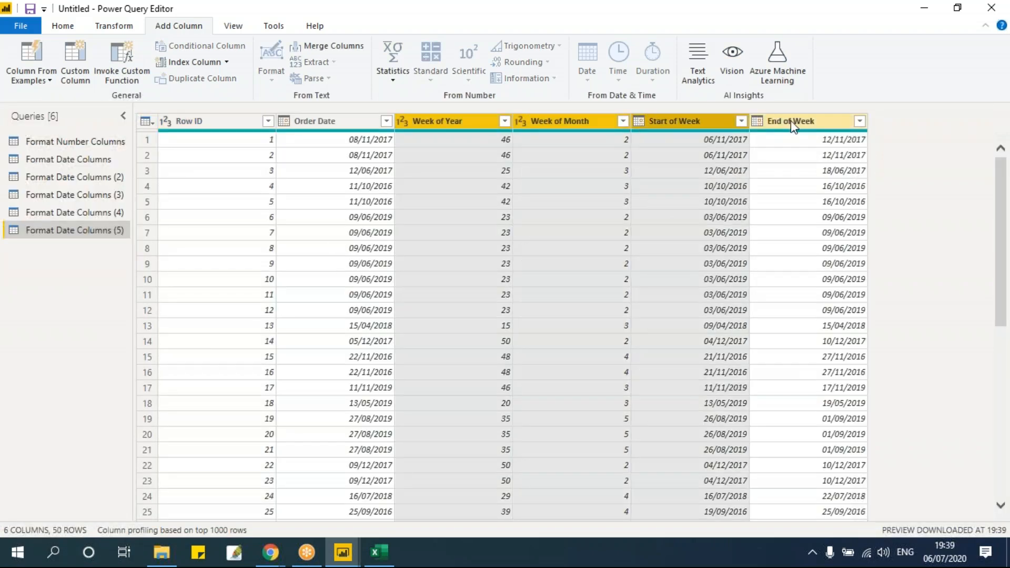
{"action": "left_click", "coordinate": [794, 121], "text": "ctrl"}
{"action": "right_click", "coordinate": [773, 118]}
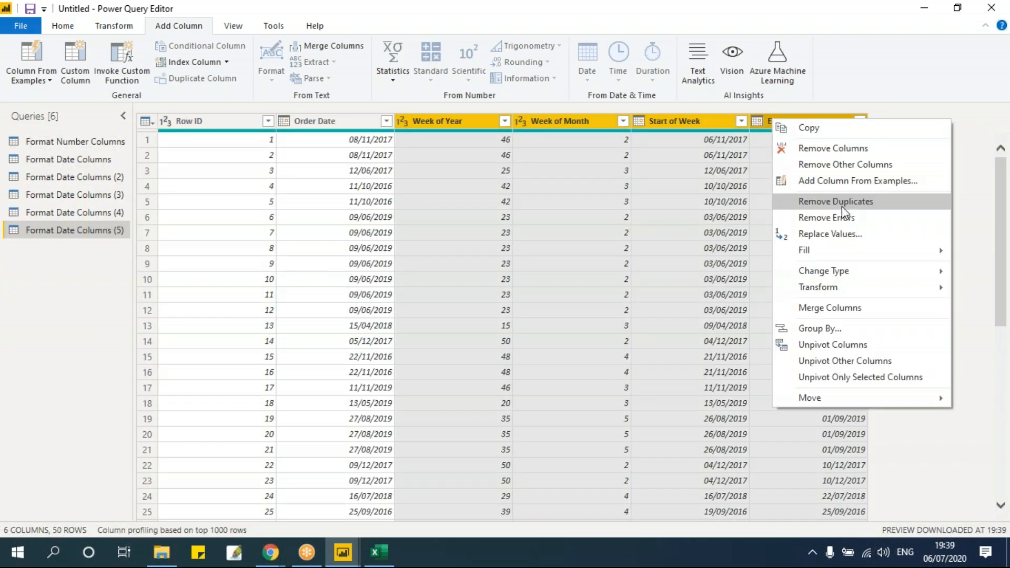
{"action": "left_click", "coordinate": [841, 149]}
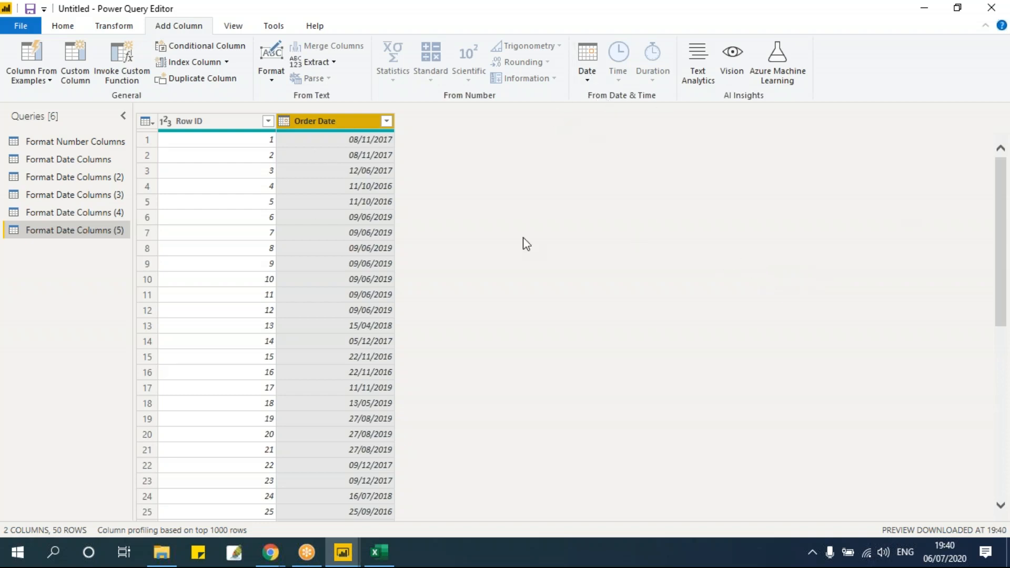
- Add Day and Day of Week columns derived from Order Date in the Format Date Columns (5) query
{"action": "left_click", "coordinate": [588, 76]}
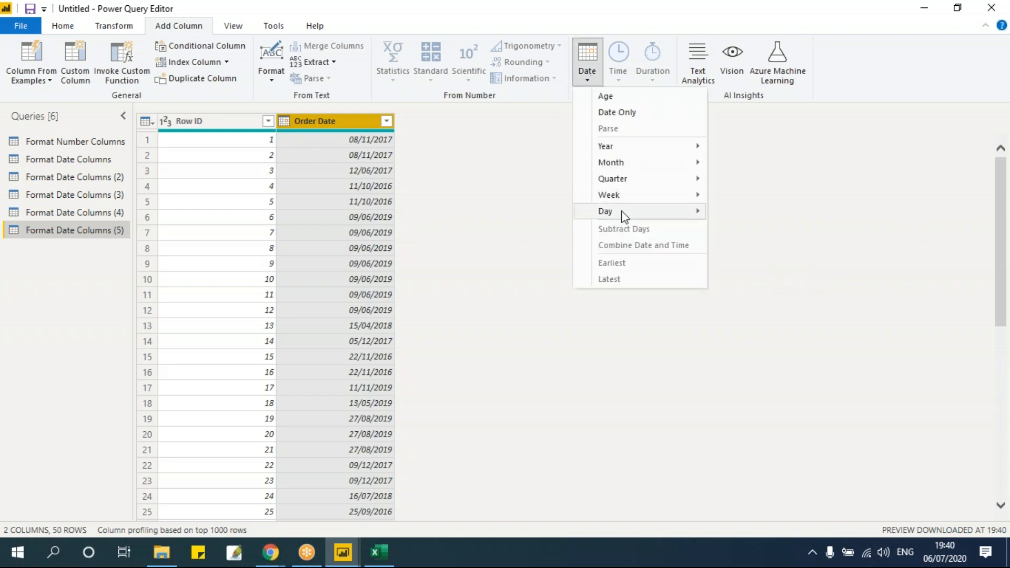
{"action": "mouse_move", "coordinate": [622, 214]}
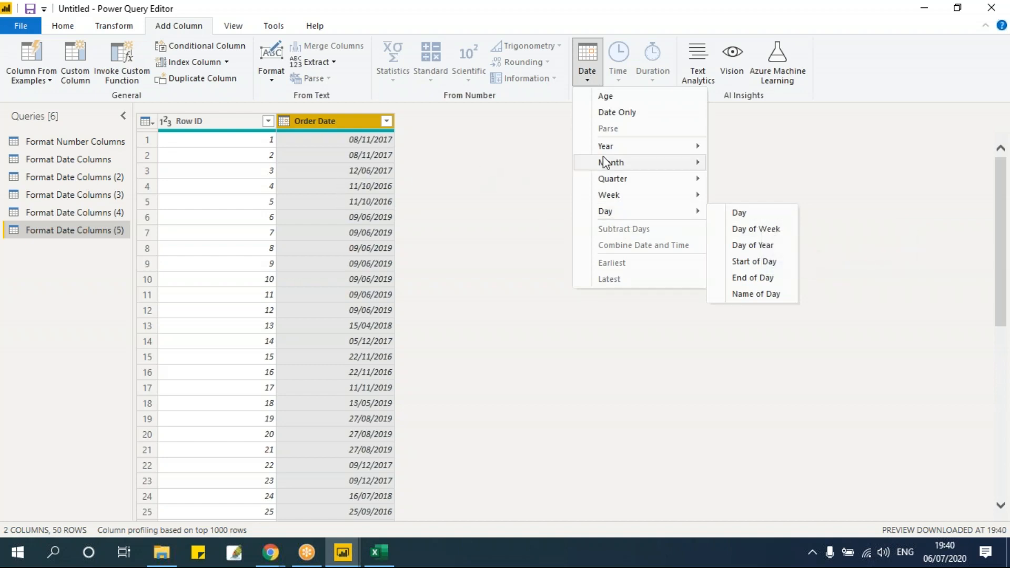
{"action": "mouse_move", "coordinate": [609, 178]}
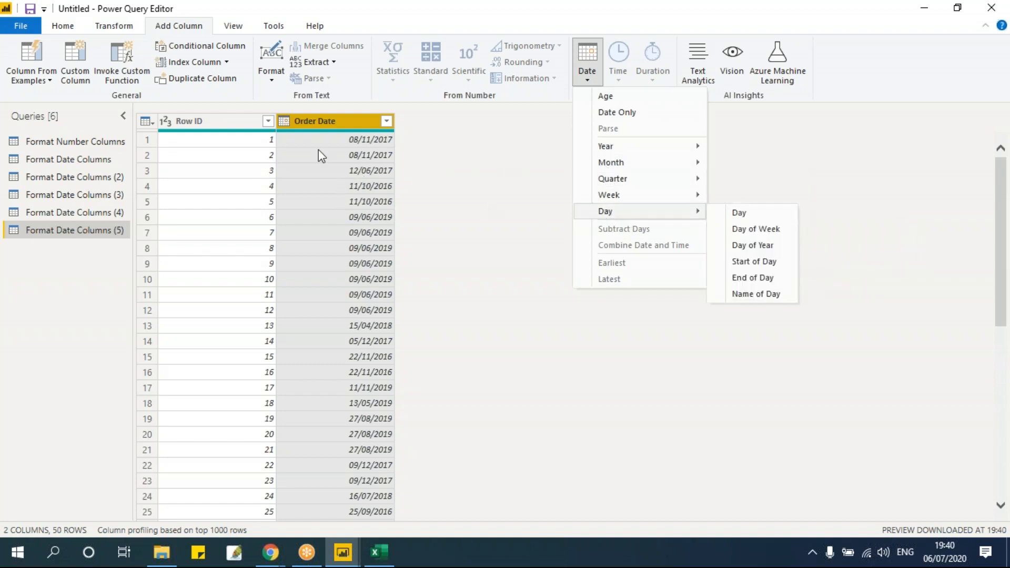
{"action": "left_click", "coordinate": [739, 212]}
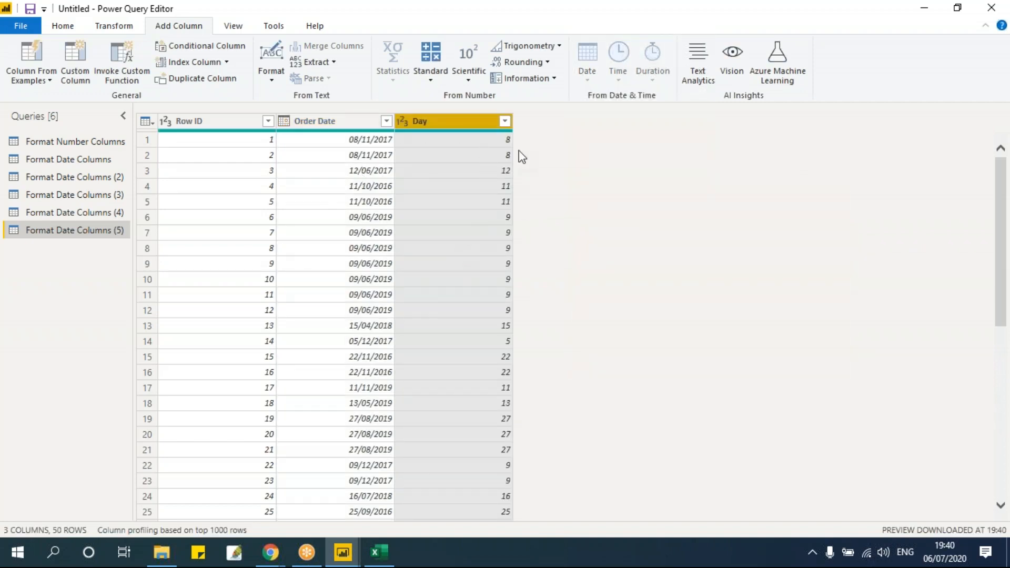
{"action": "left_click", "coordinate": [345, 122]}
{"action": "left_click", "coordinate": [583, 80]}
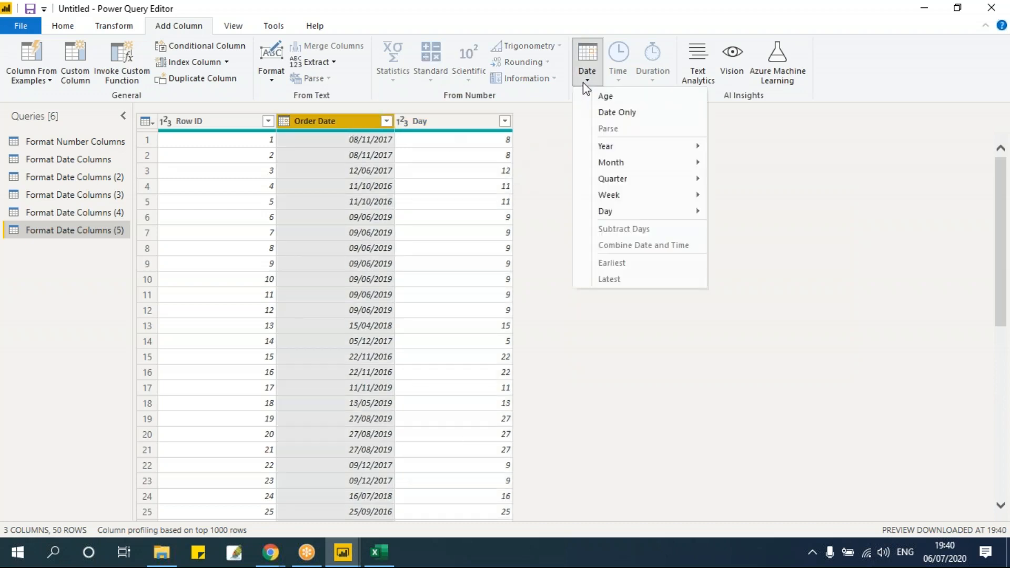
{"action": "mouse_move", "coordinate": [606, 209]}
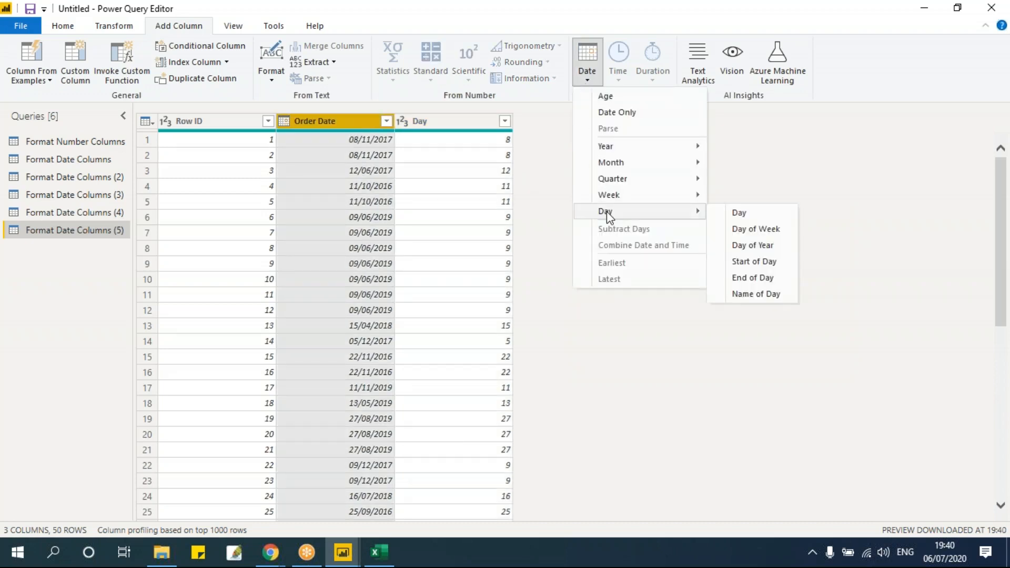
{"action": "left_click", "coordinate": [767, 233]}
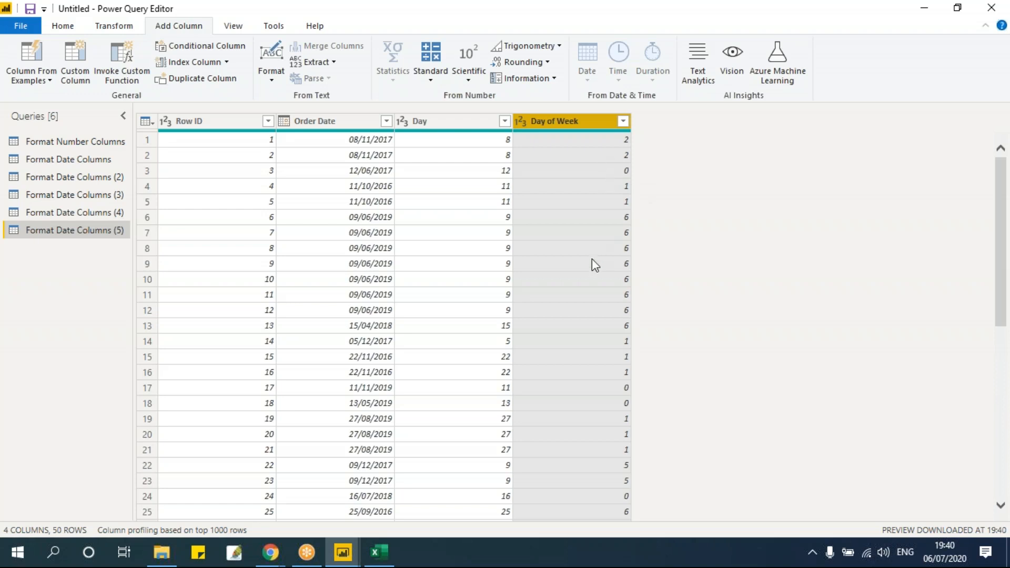
{"action": "scroll", "coordinate": [603, 387], "scroll_direction": "down", "scroll_amount": 8}
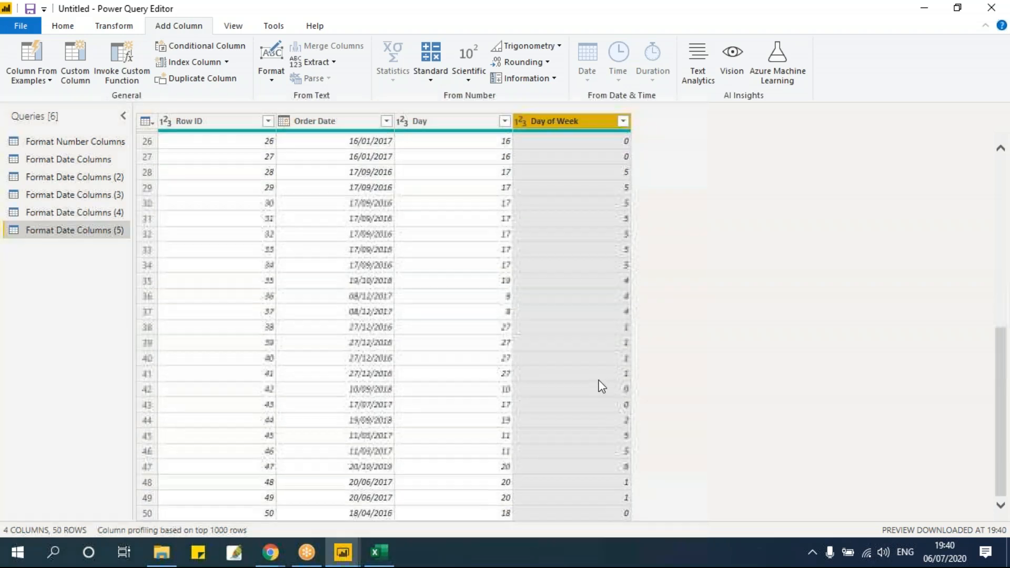
{"action": "scroll", "coordinate": [602, 387], "scroll_direction": "up", "scroll_amount": 8}
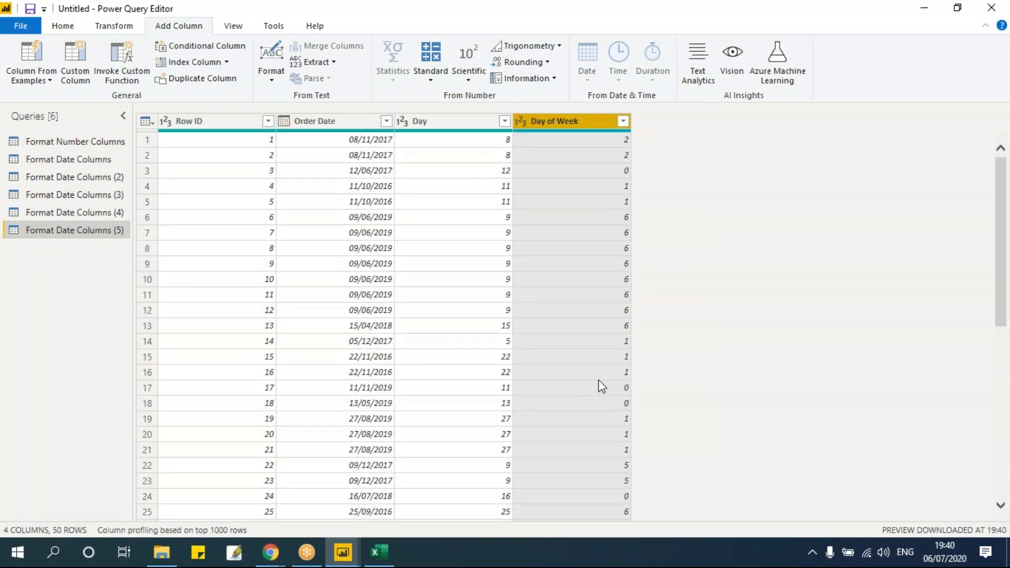
- Add Day of Year and Start of Day columns derived from Order Date in the Format Date Columns (5) query
{"action": "left_click", "coordinate": [343, 126]}
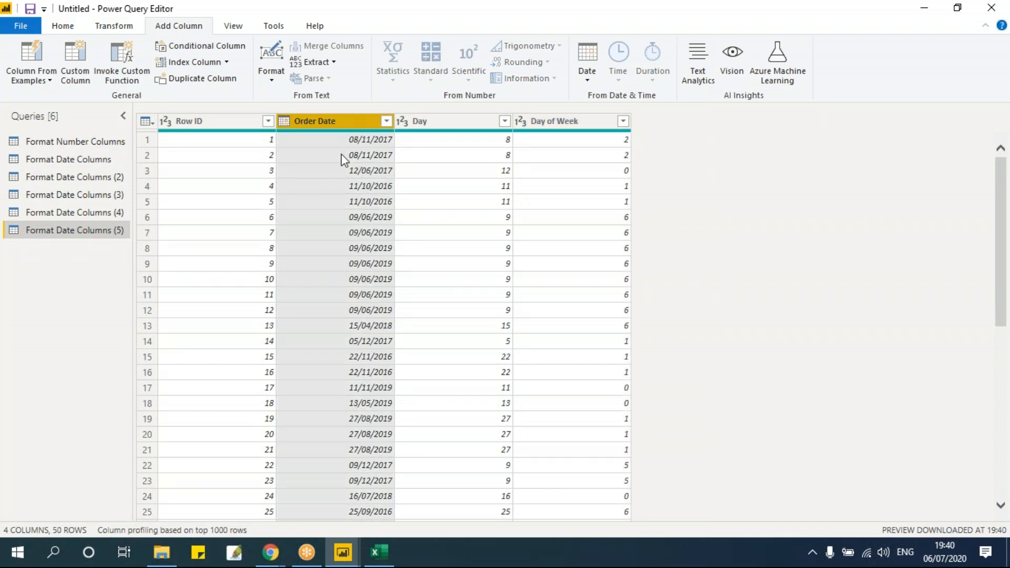
{"action": "left_click", "coordinate": [588, 74]}
{"action": "mouse_move", "coordinate": [623, 211]}
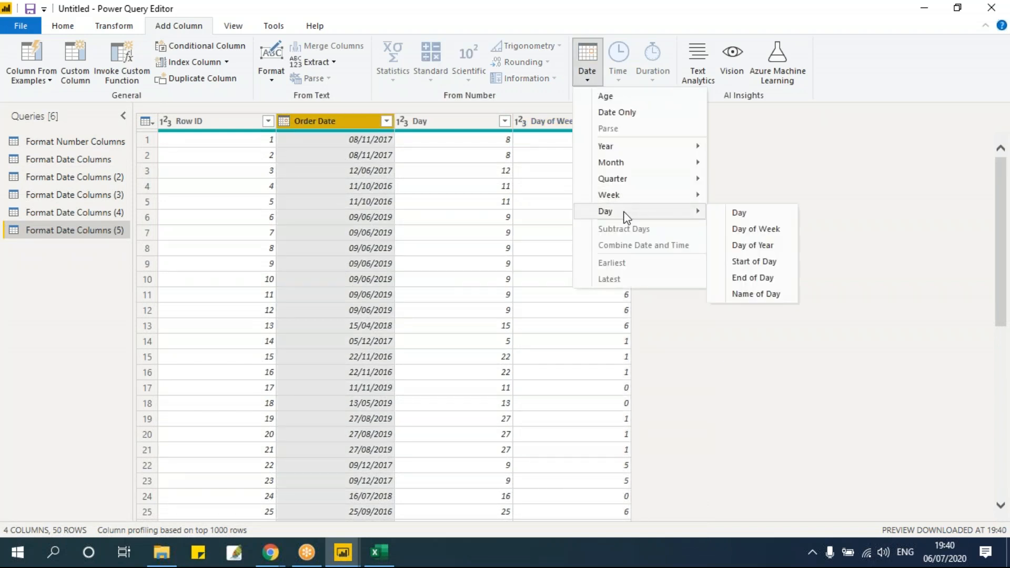
{"action": "left_click", "coordinate": [772, 251]}
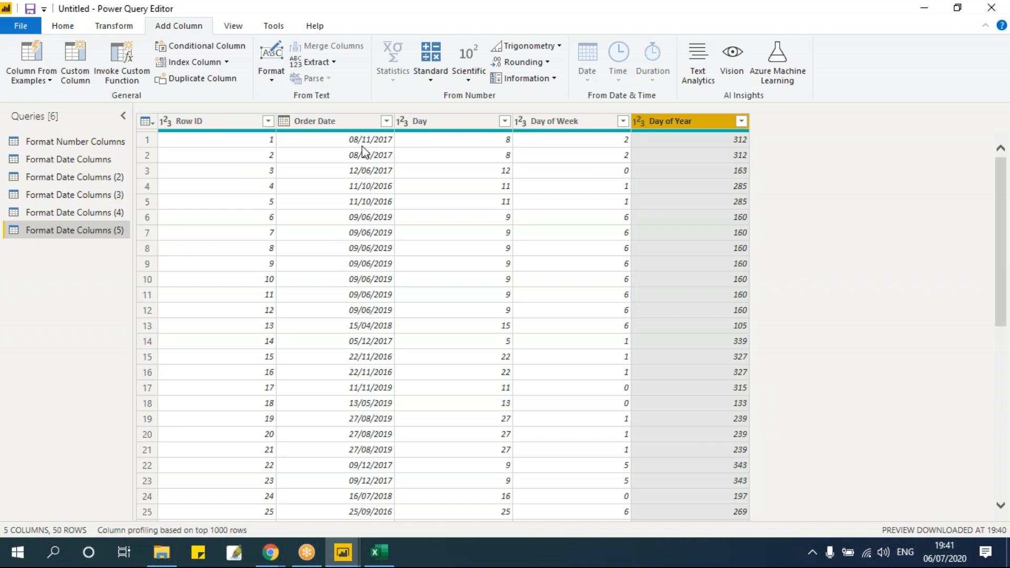
{"action": "left_click", "coordinate": [337, 122]}
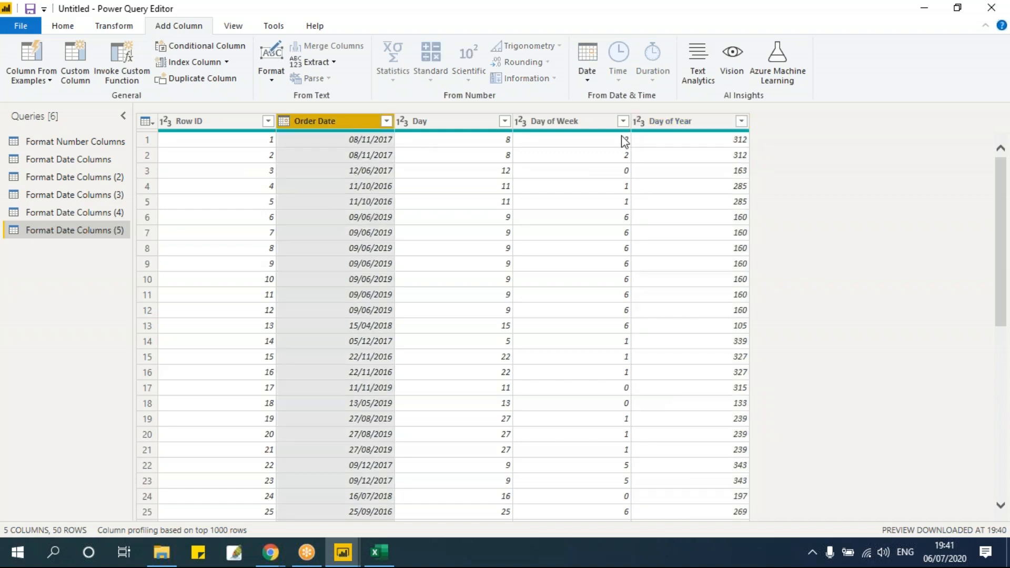
{"action": "left_click", "coordinate": [590, 73]}
{"action": "mouse_move", "coordinate": [626, 217]}
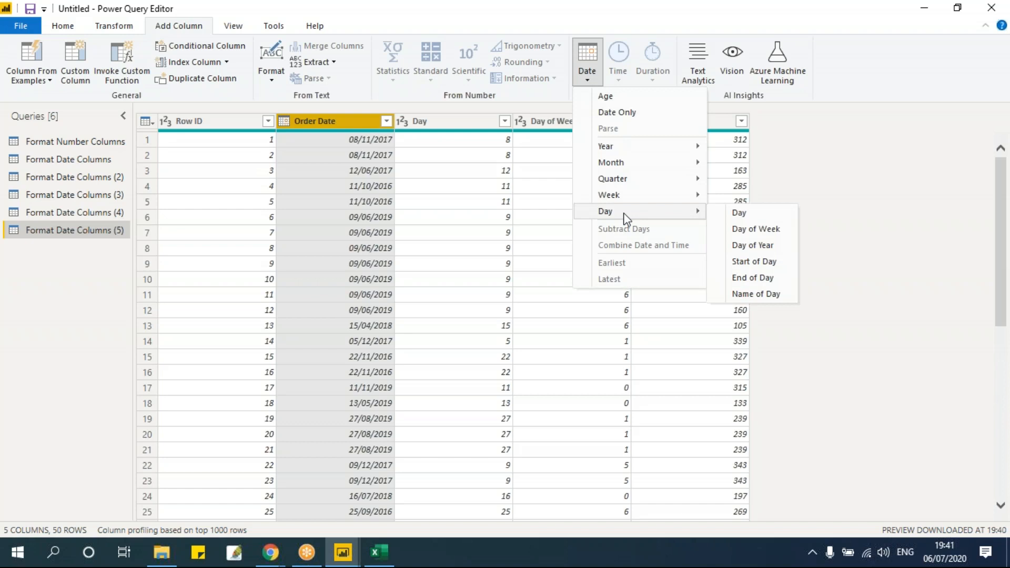
{"action": "left_click", "coordinate": [762, 267]}
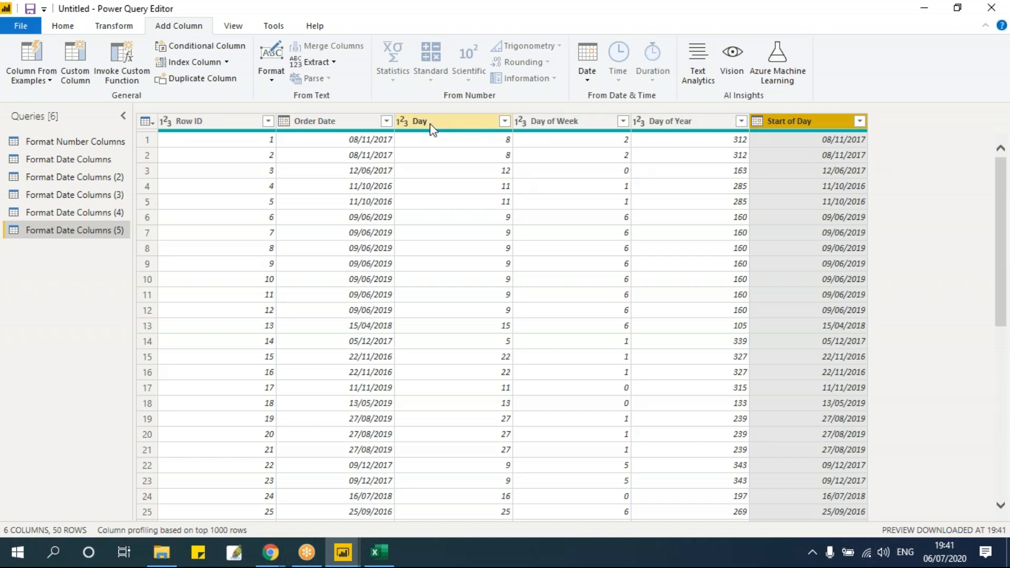
- Add a column with the name of the day derived from Order Date in the Format Date Columns (5) query
{"action": "left_click", "coordinate": [361, 124]}
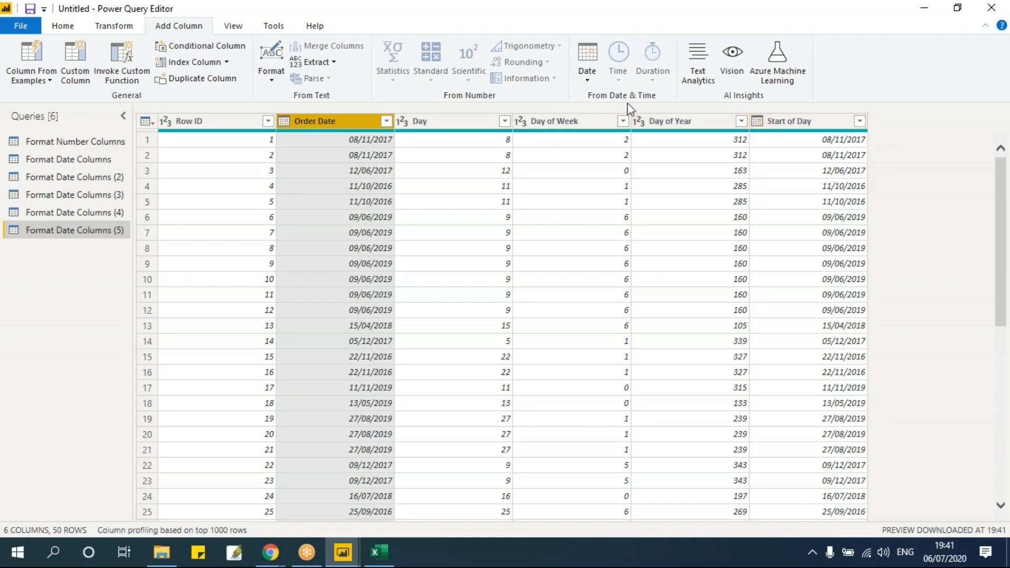
{"action": "left_click", "coordinate": [587, 73]}
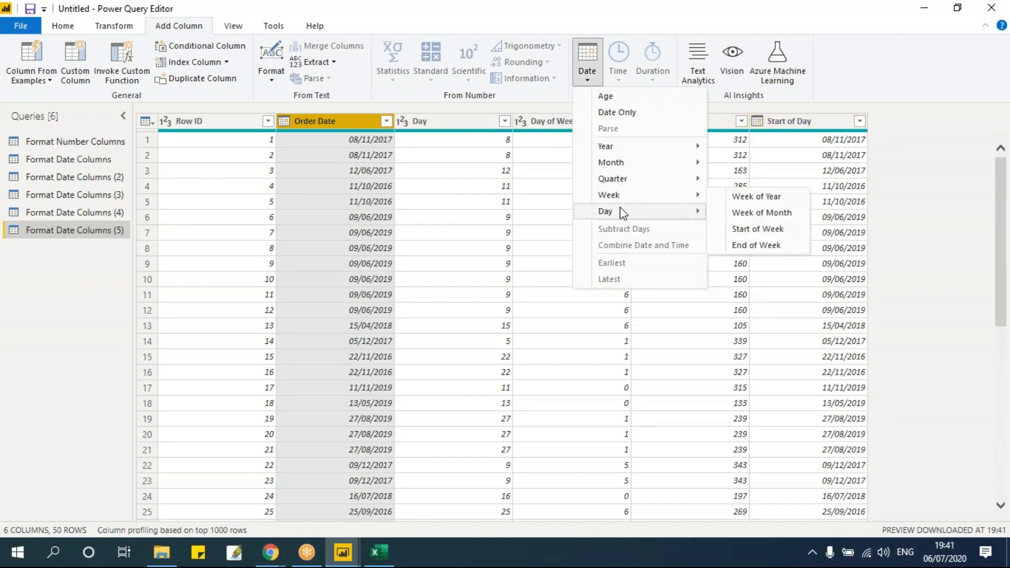
{"action": "mouse_move", "coordinate": [625, 211]}
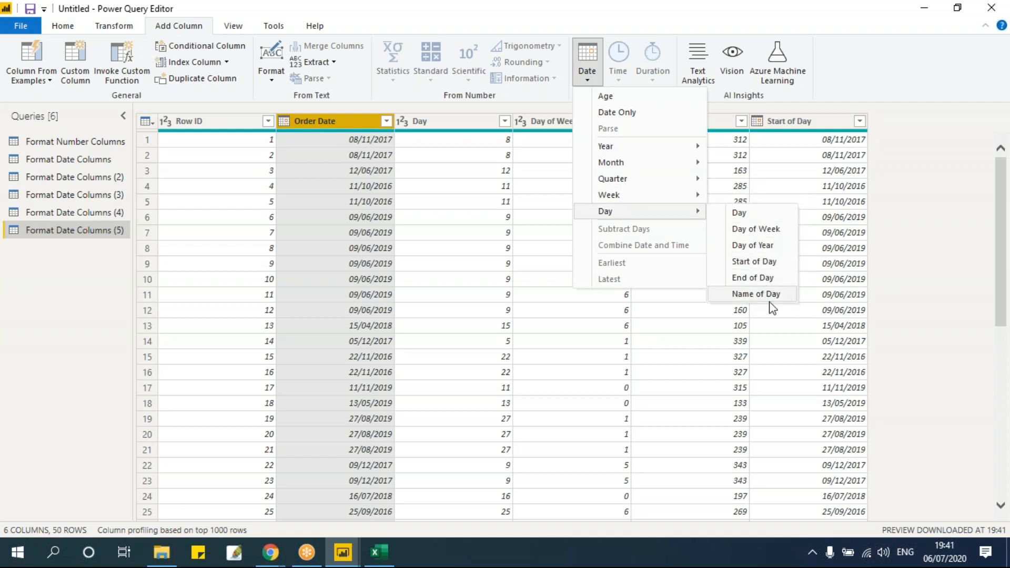
{"action": "left_click", "coordinate": [758, 295]}
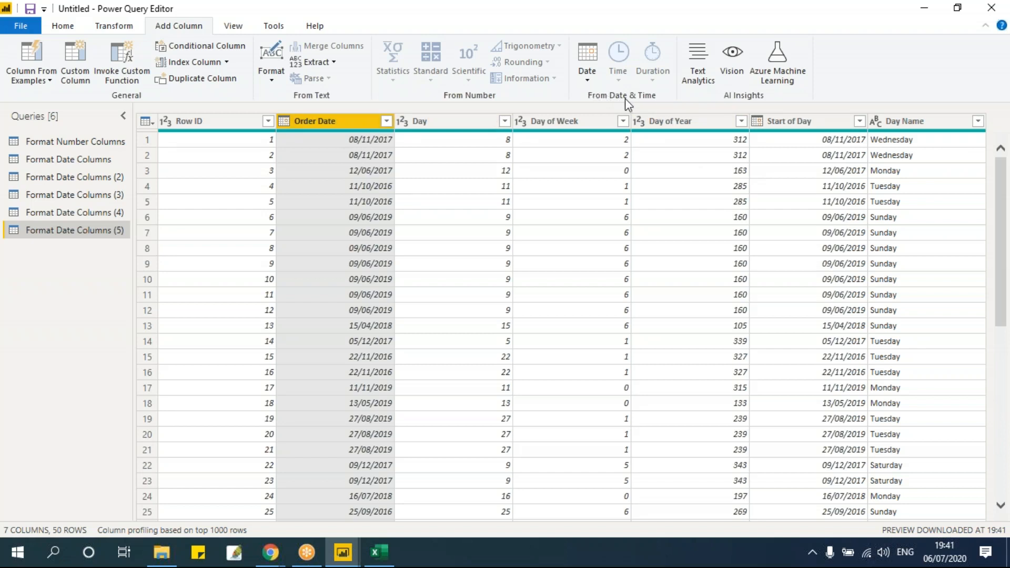
{"action": "left_click", "coordinate": [483, 126]}
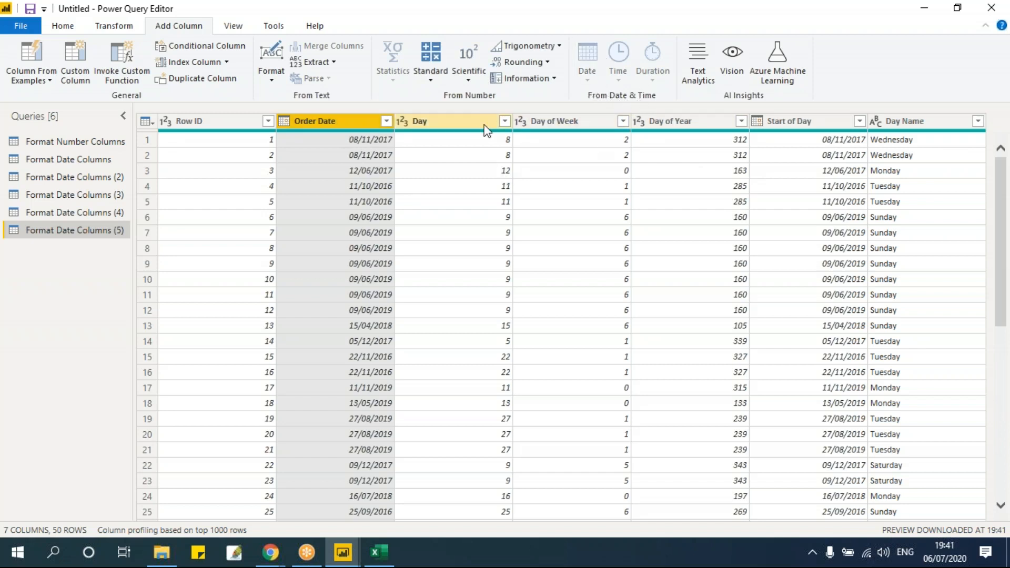
{"action": "left_click", "coordinate": [574, 126]}
{"action": "left_click", "coordinate": [674, 127]}
{"action": "left_click", "coordinate": [775, 128]}
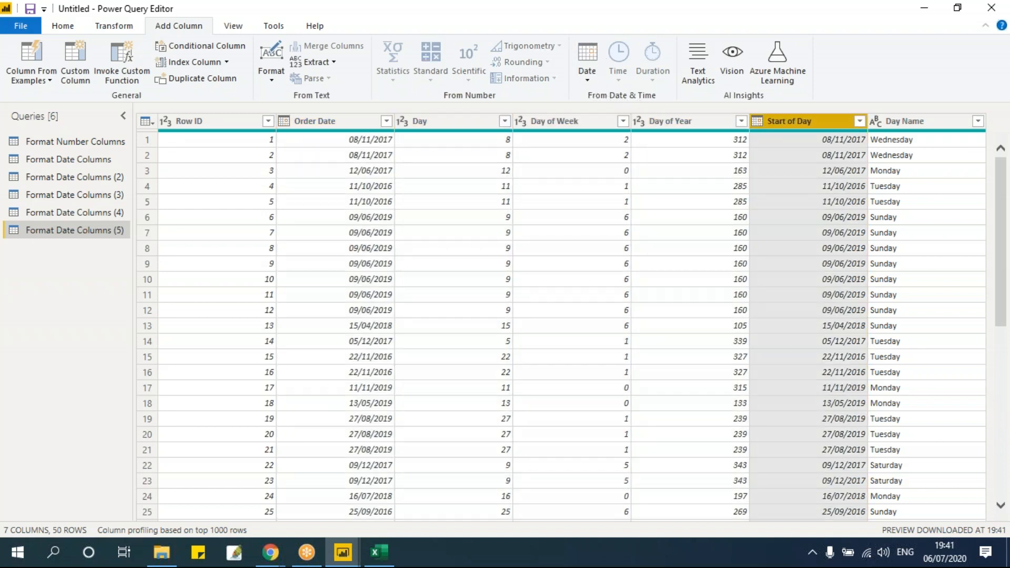
- Transform the Order Date column itself into the name of the day, replacing its dates instead of adding a column
{"action": "left_click", "coordinate": [311, 126], "text": "ctrl"}
{"action": "left_click", "coordinate": [312, 128]}
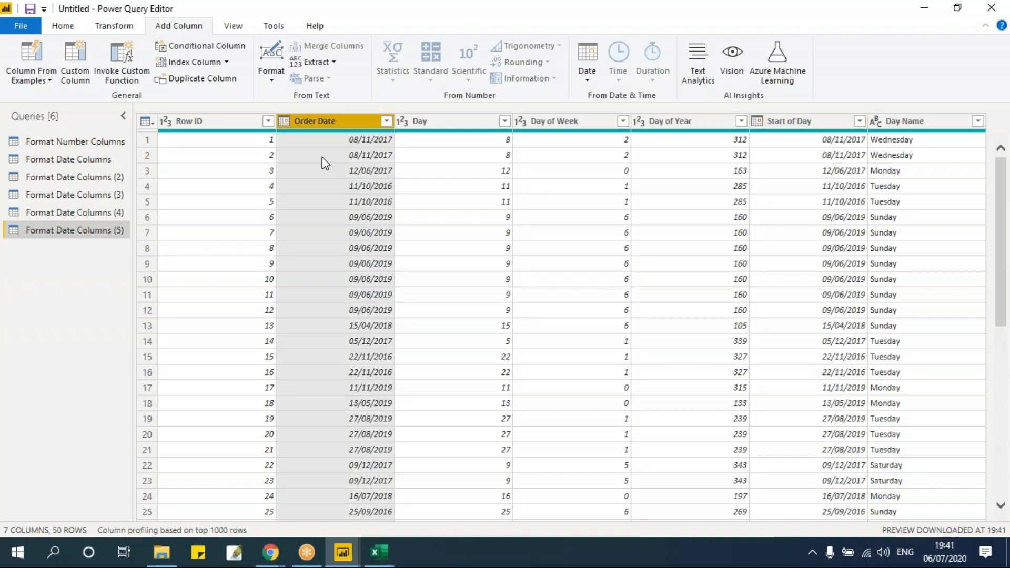
{"action": "left_click", "coordinate": [129, 27]}
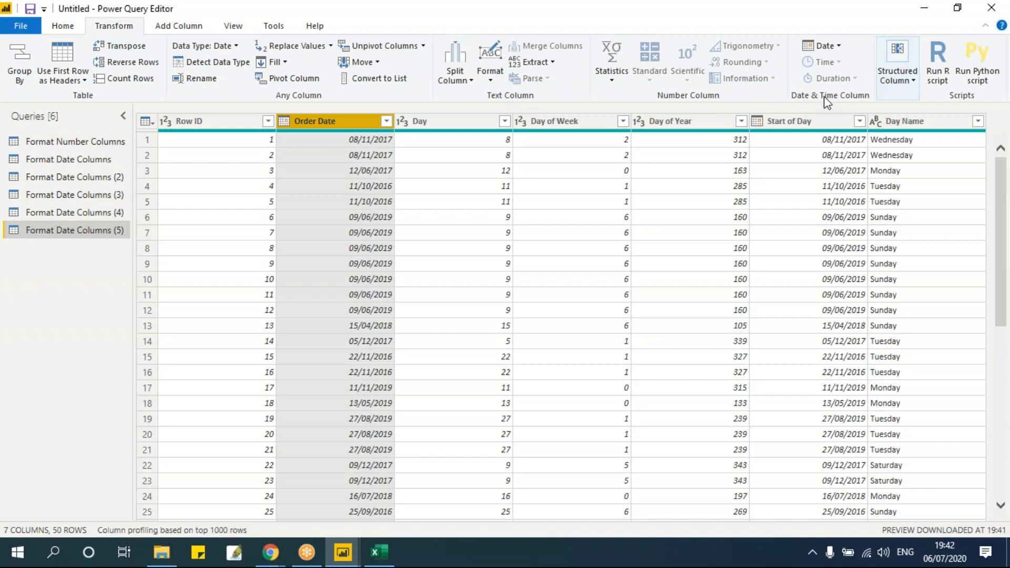
{"action": "left_click", "coordinate": [834, 54]}
{"action": "mouse_move", "coordinate": [847, 179]}
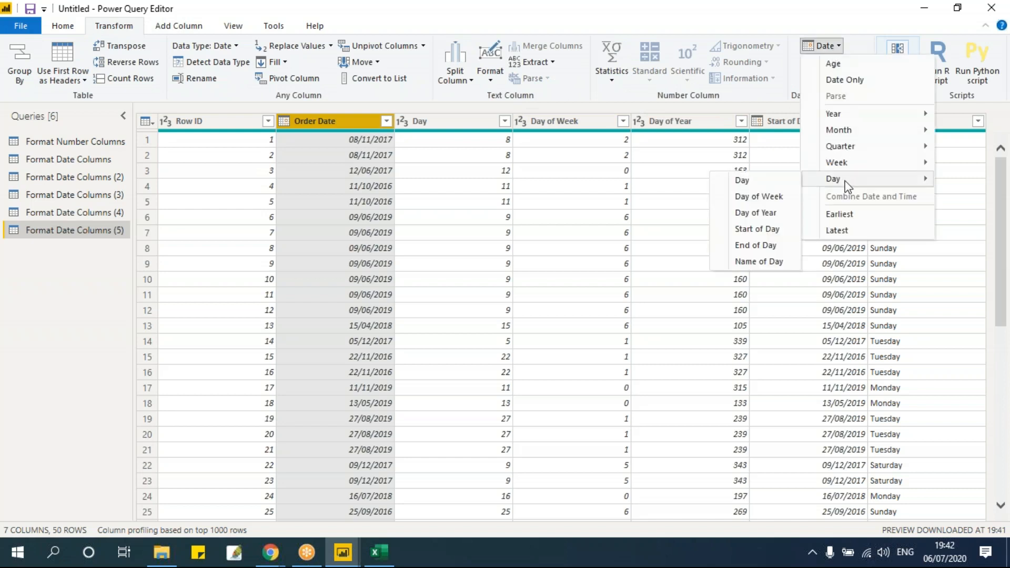
{"action": "left_click", "coordinate": [751, 259]}
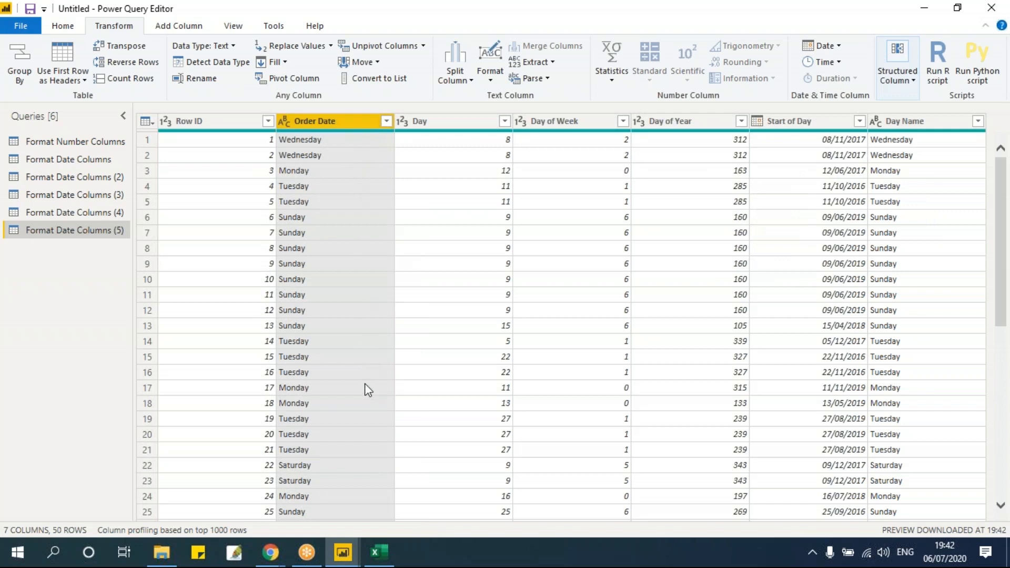
- Delete all six queries, from Format Number Columns through Format Date Columns (5)
{"action": "left_click", "coordinate": [90, 141]}
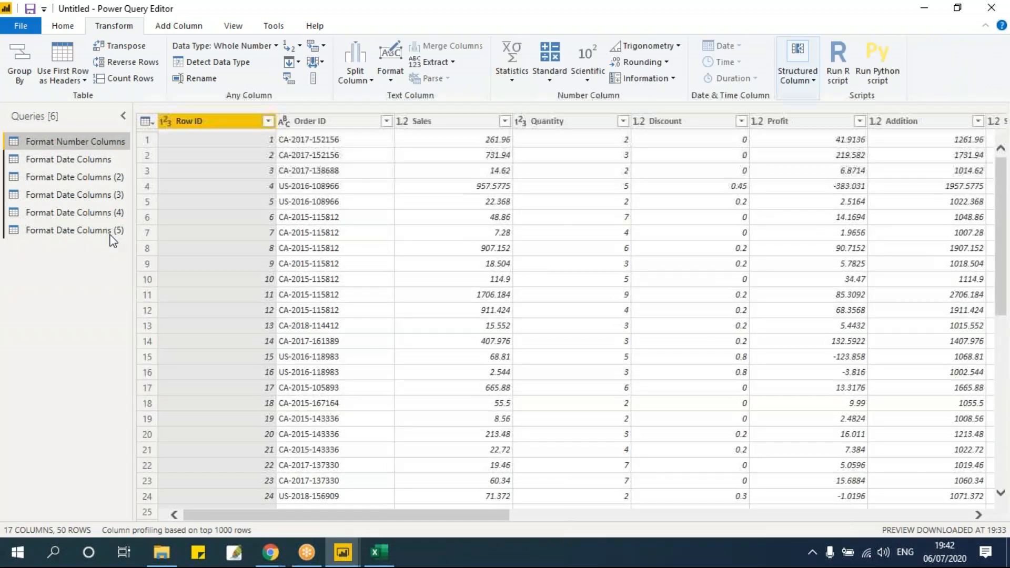
{"action": "left_click", "coordinate": [114, 232], "text": "shift"}
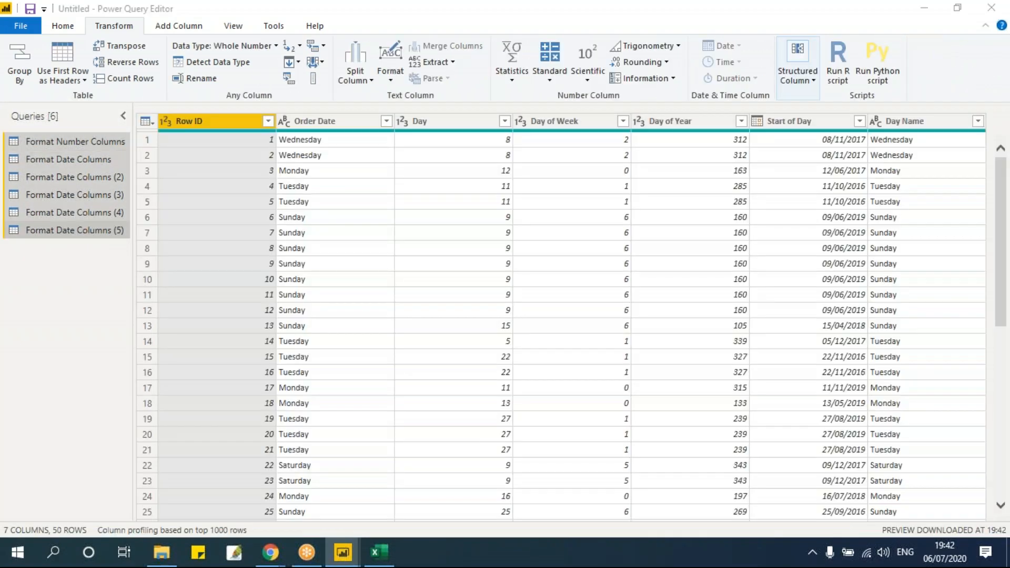
{"action": "key", "text": "Delete"}
{"action": "left_click", "coordinate": [579, 301]}
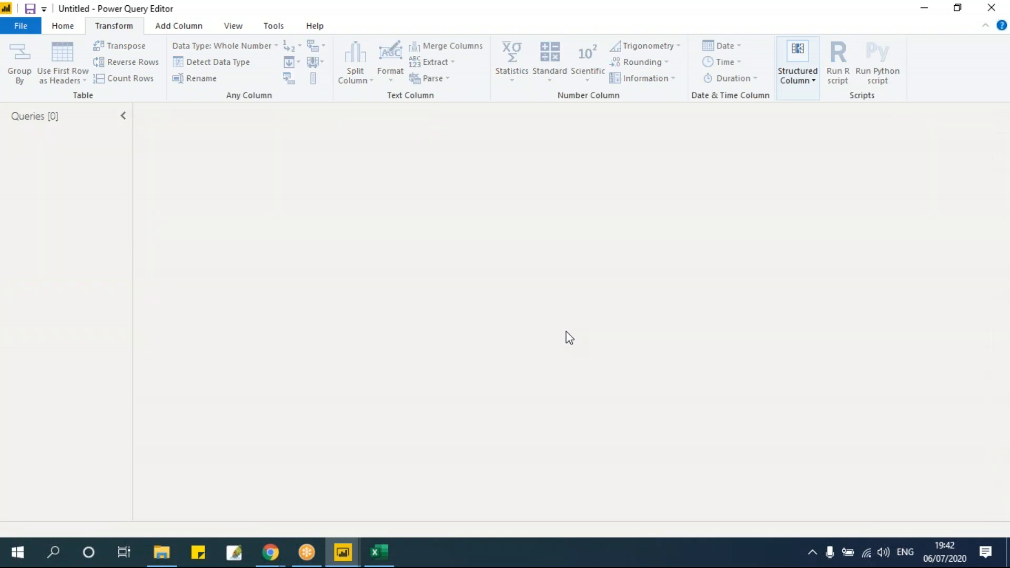
- Import the Group By sheet from the Group By Excel workbook in the Session 04 - Power Query Editor - 02 folder as a new query
{"action": "left_click", "coordinate": [79, 26]}
{"action": "left_click", "coordinate": [73, 80]}
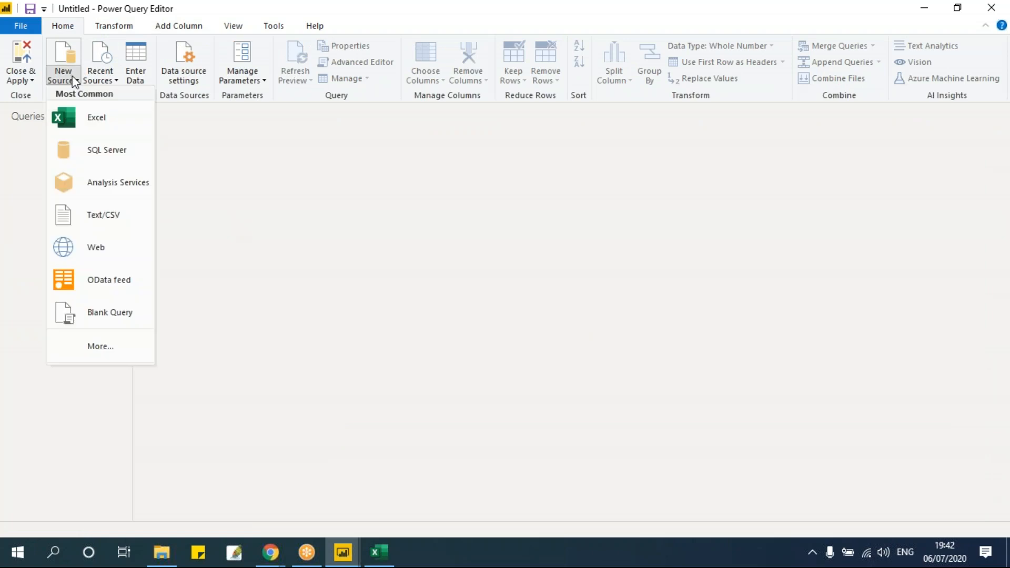
{"action": "left_click", "coordinate": [94, 119]}
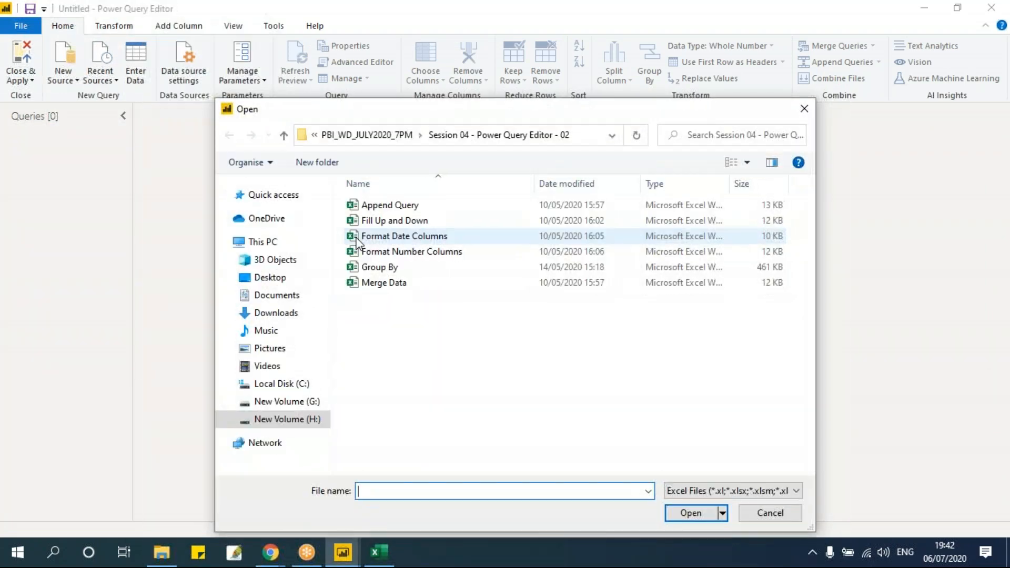
{"action": "left_click", "coordinate": [407, 266]}
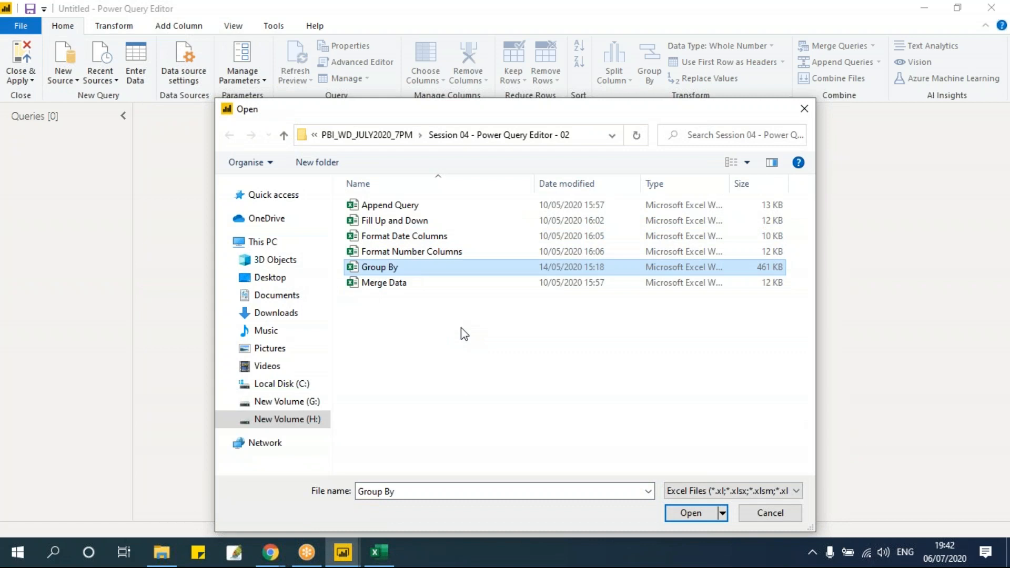
{"action": "left_click", "coordinate": [691, 513]}
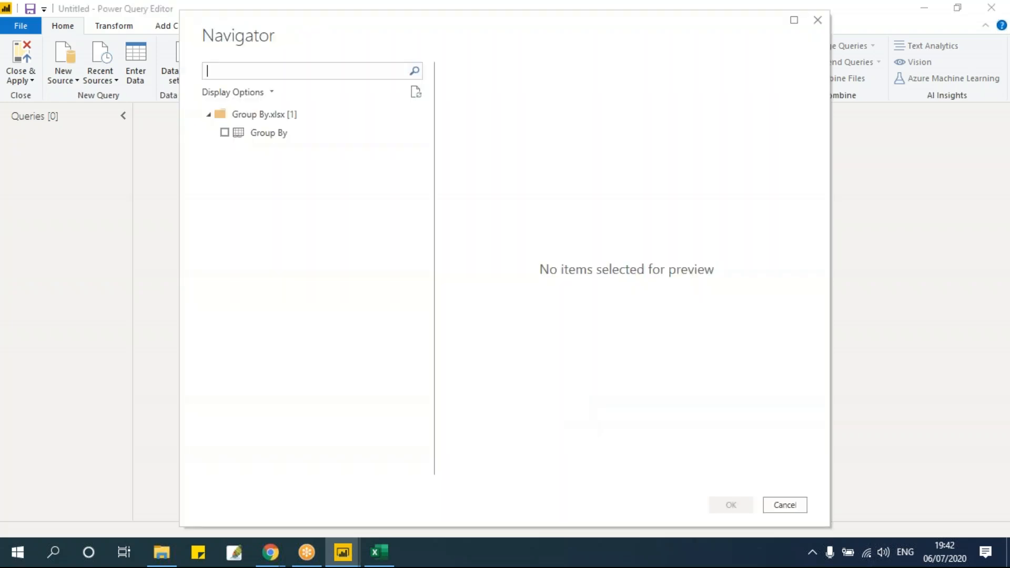
{"action": "left_click", "coordinate": [225, 133]}
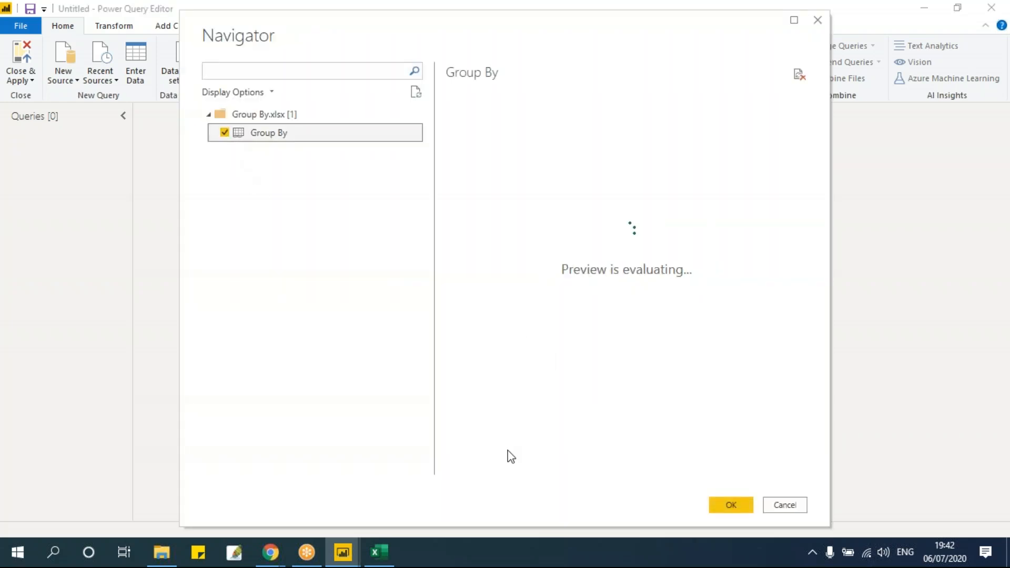
{"action": "left_click", "coordinate": [731, 505]}
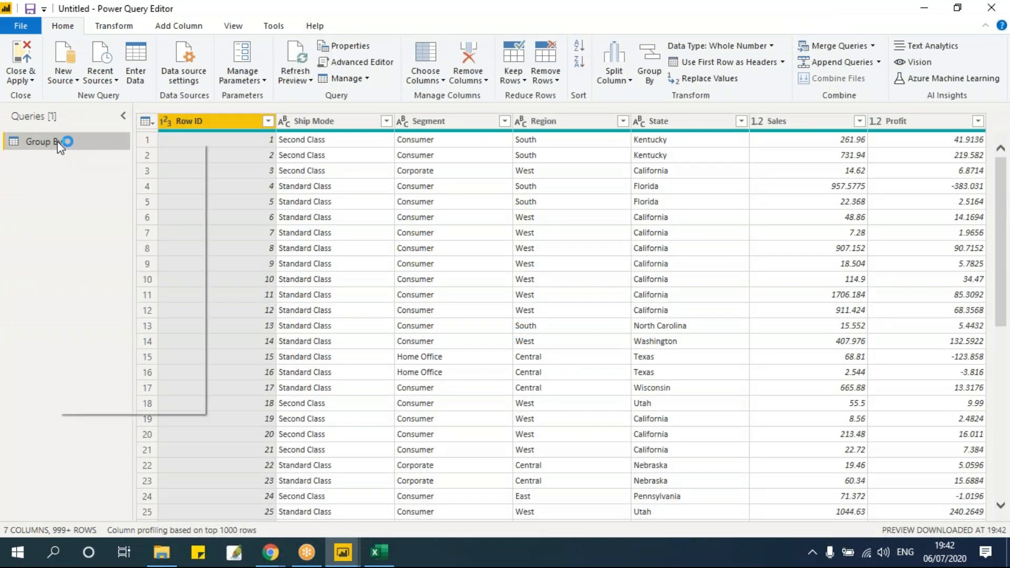
- Duplicate the Group By query and return to the original query
{"action": "right_click", "coordinate": [59, 141]}
{"action": "left_click", "coordinate": [116, 261]}
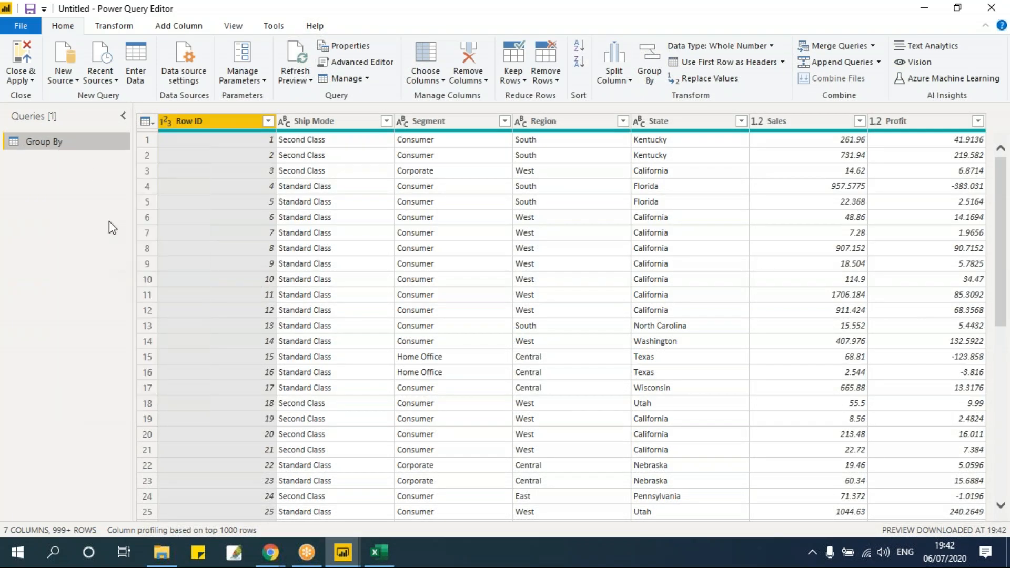
{"action": "left_click", "coordinate": [59, 142]}
- Review the distinct Ship Mode values, and set up a basic Group By on the Ship Mode column in the Group By query
{"action": "left_click", "coordinate": [333, 122]}
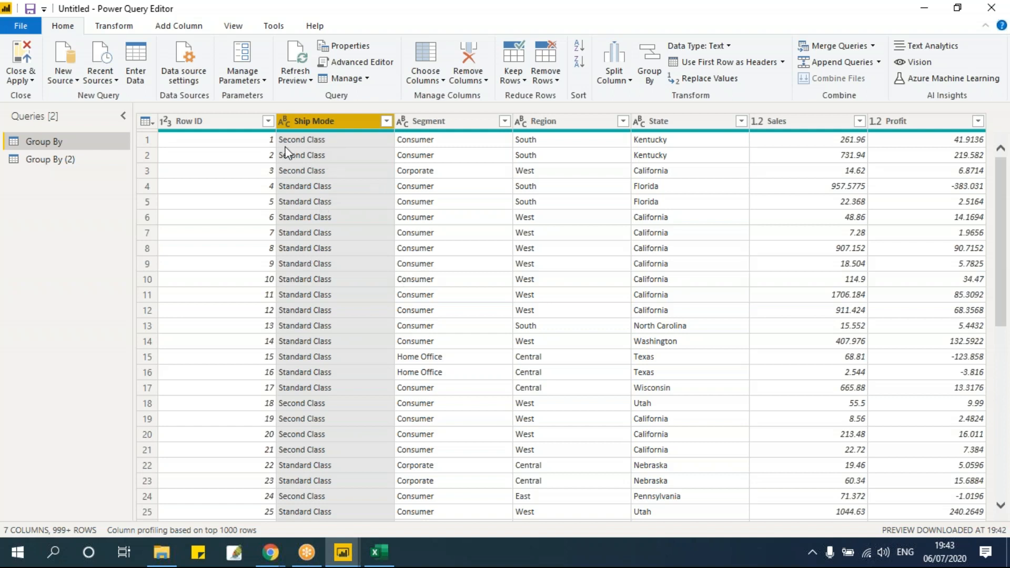
{"action": "left_click", "coordinate": [387, 121]}
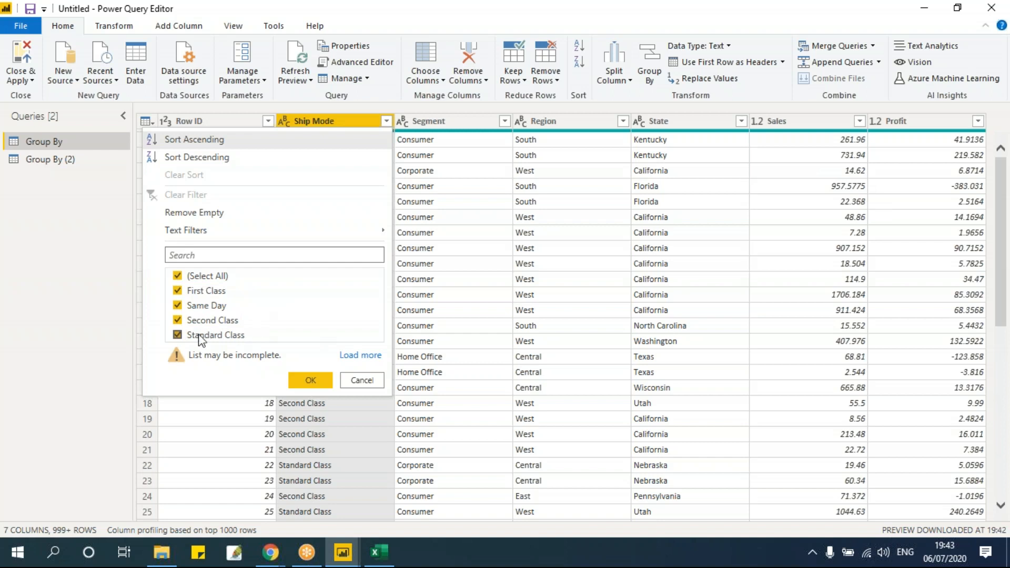
{"action": "left_click", "coordinate": [362, 379]}
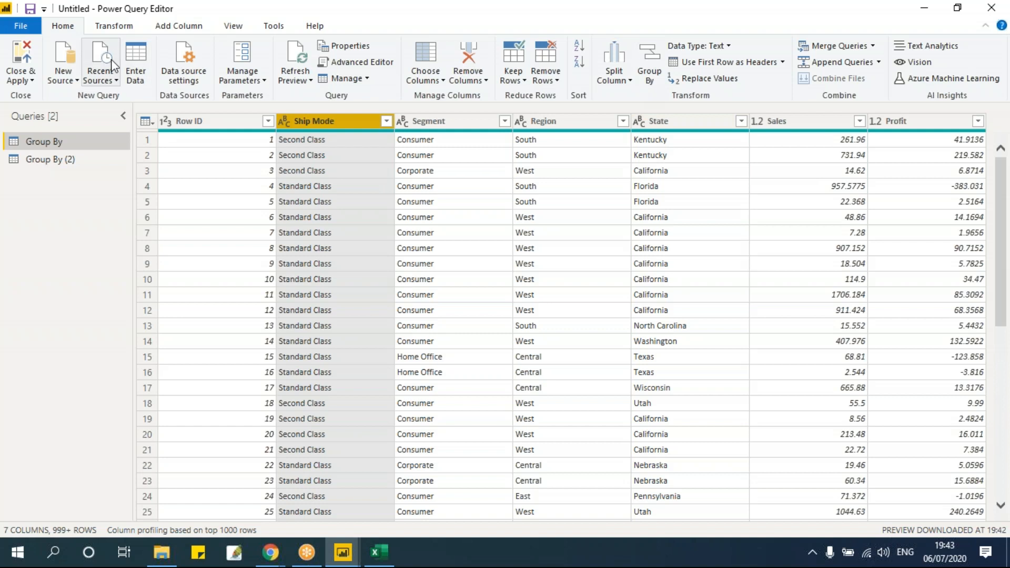
{"action": "left_click", "coordinate": [651, 68]}
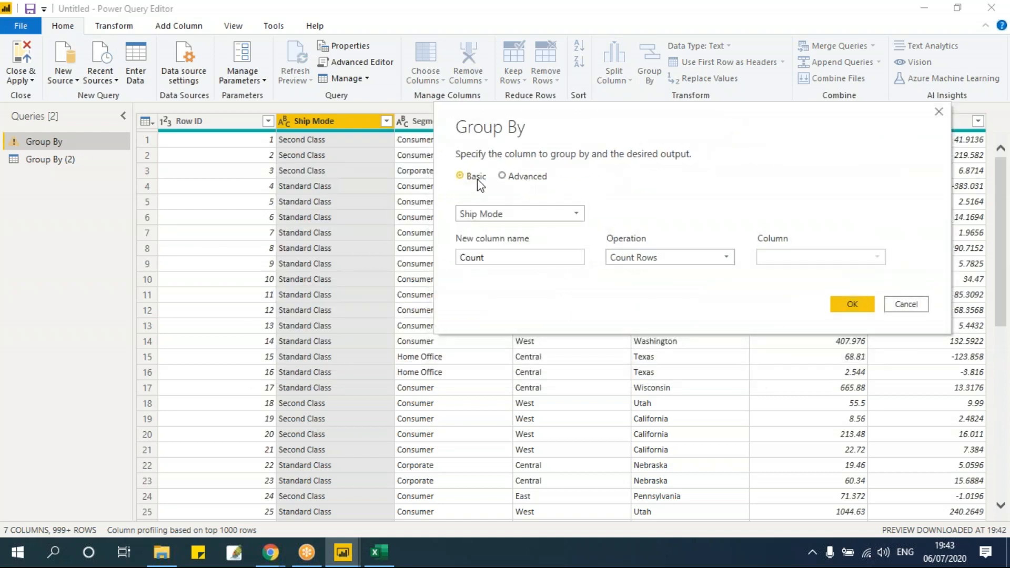
{"action": "left_click", "coordinate": [491, 214]}
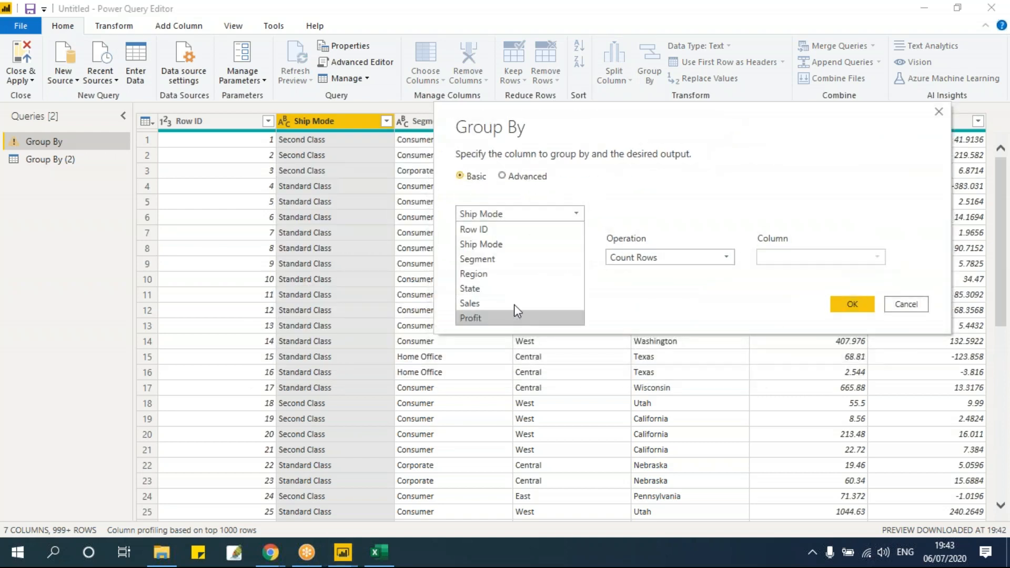
{"action": "left_click", "coordinate": [514, 246]}
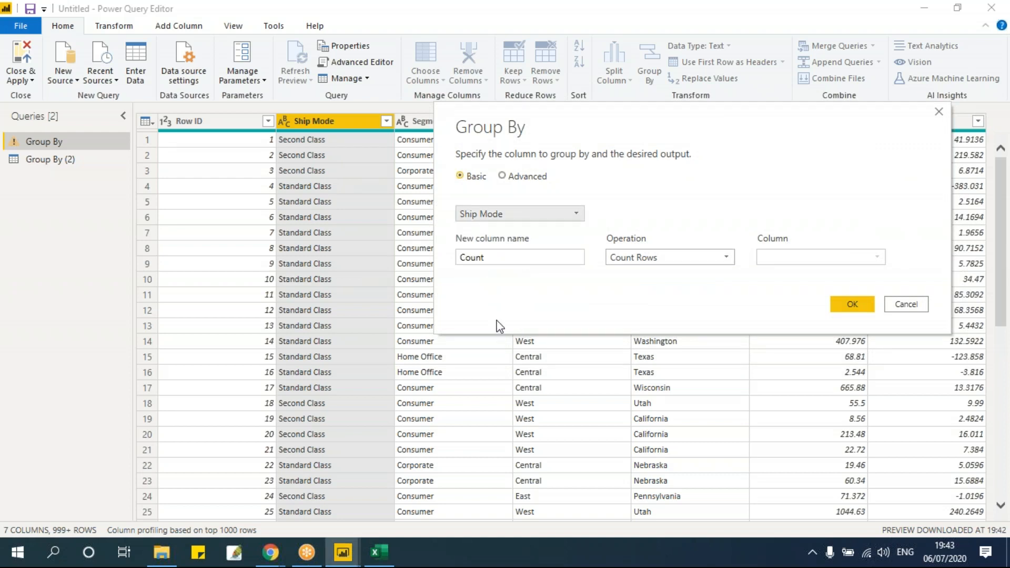
- Name the aggregated column TotalSales, calculate it as the Sum of Sales, and apply the grouping
{"action": "double_click", "coordinate": [503, 258]}
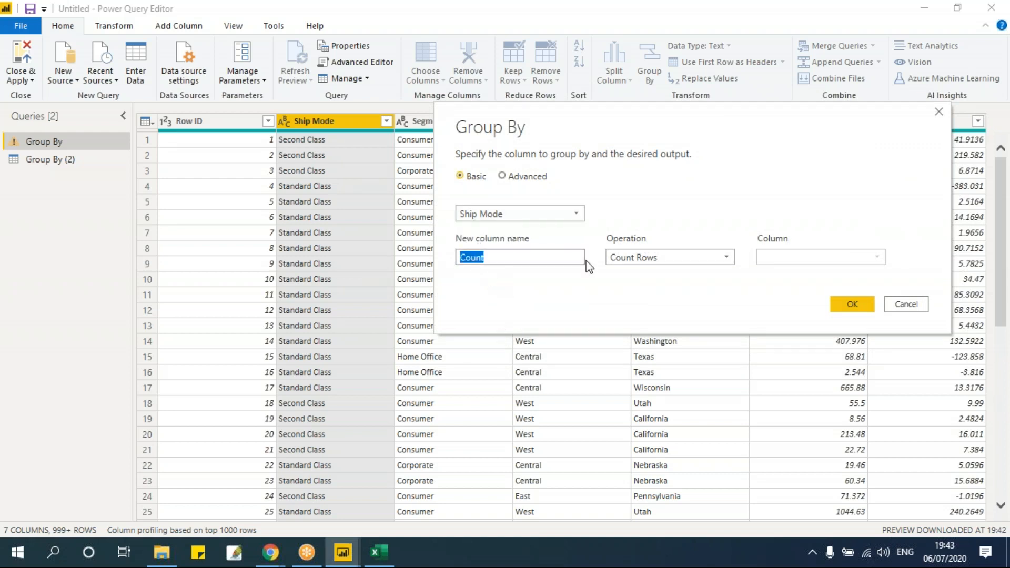
{"action": "type", "text": "TotalSales"}
{"action": "left_click", "coordinate": [642, 257]}
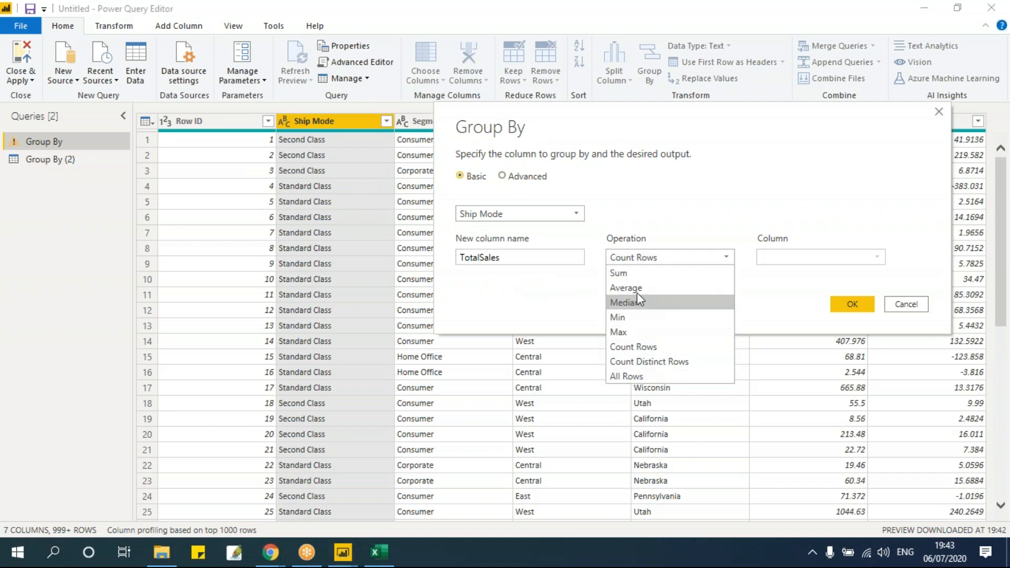
{"action": "left_click", "coordinate": [621, 273]}
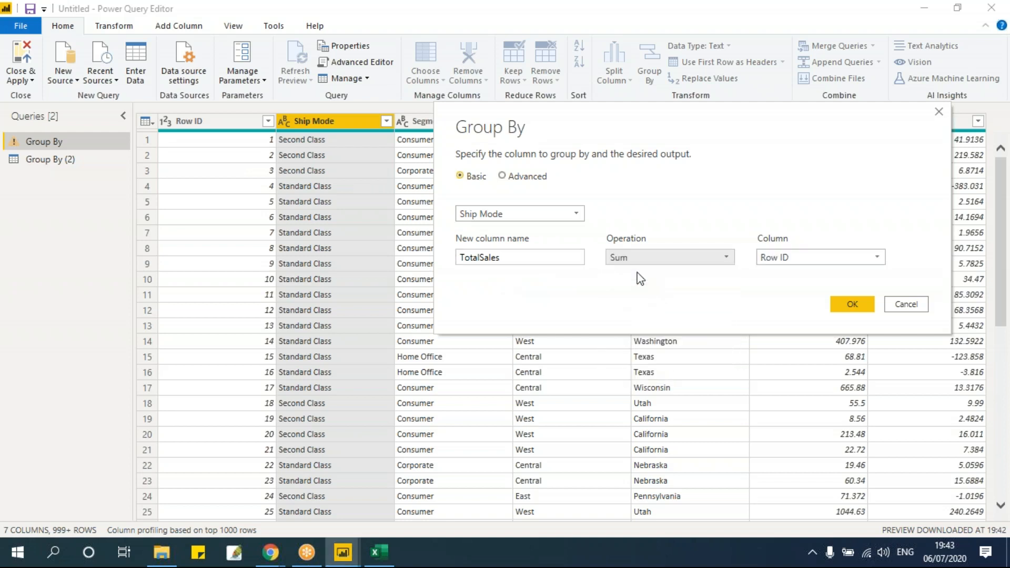
{"action": "left_click_drag", "start_coordinate": [581, 143], "coordinate": [559, 171]}
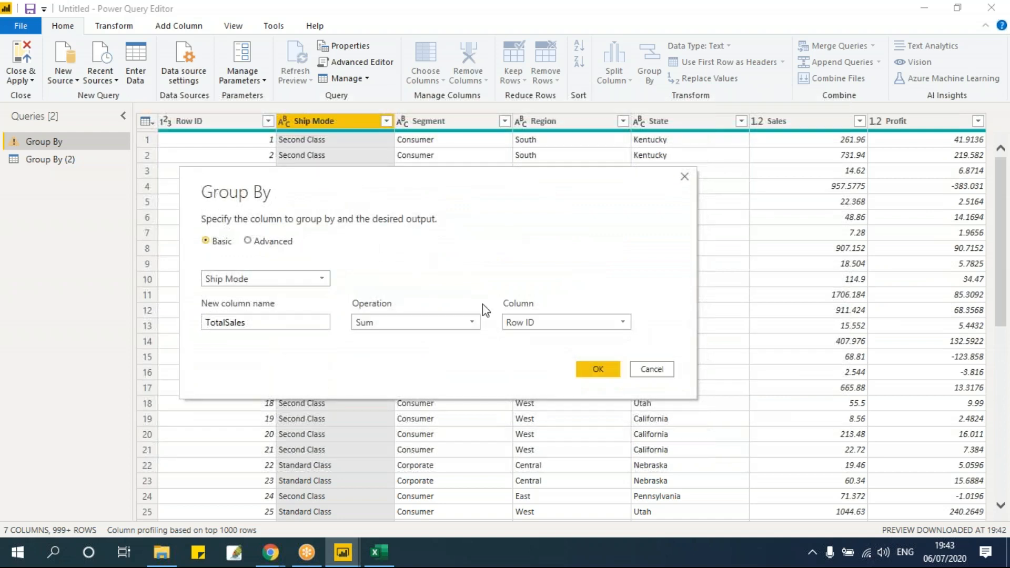
{"action": "left_click", "coordinate": [564, 322]}
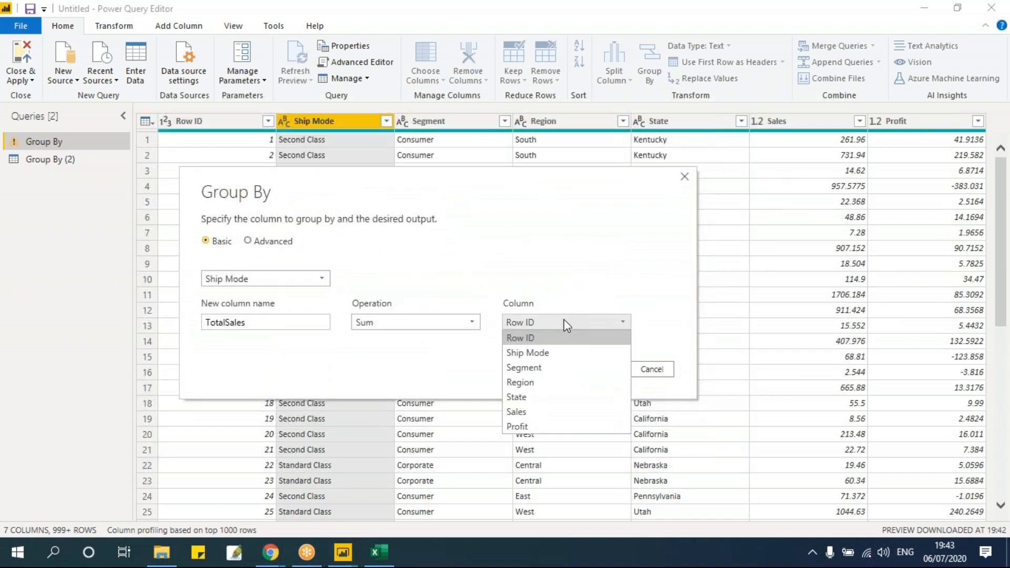
{"action": "left_click", "coordinate": [552, 412]}
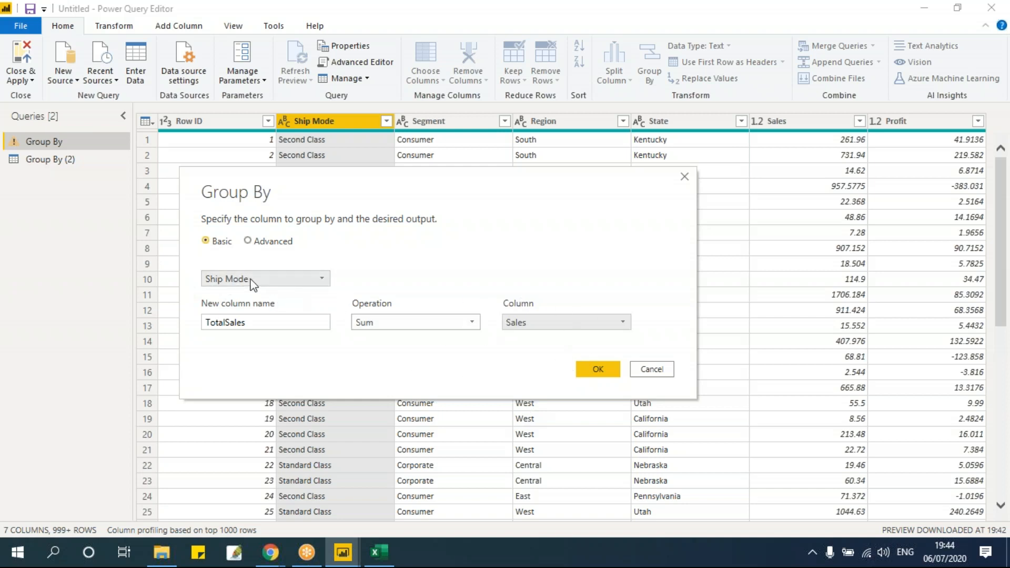
{"action": "left_click", "coordinate": [598, 370]}
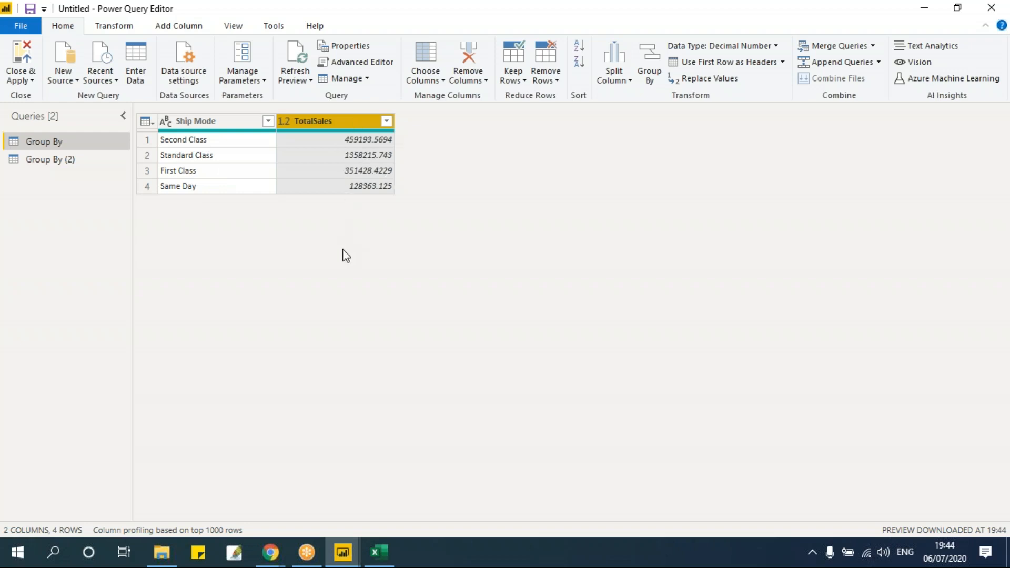
- Duplicate the Group By (2) query and set up an advanced Group By on Ship Mode and Segment in the copy
{"action": "left_click", "coordinate": [92, 160]}
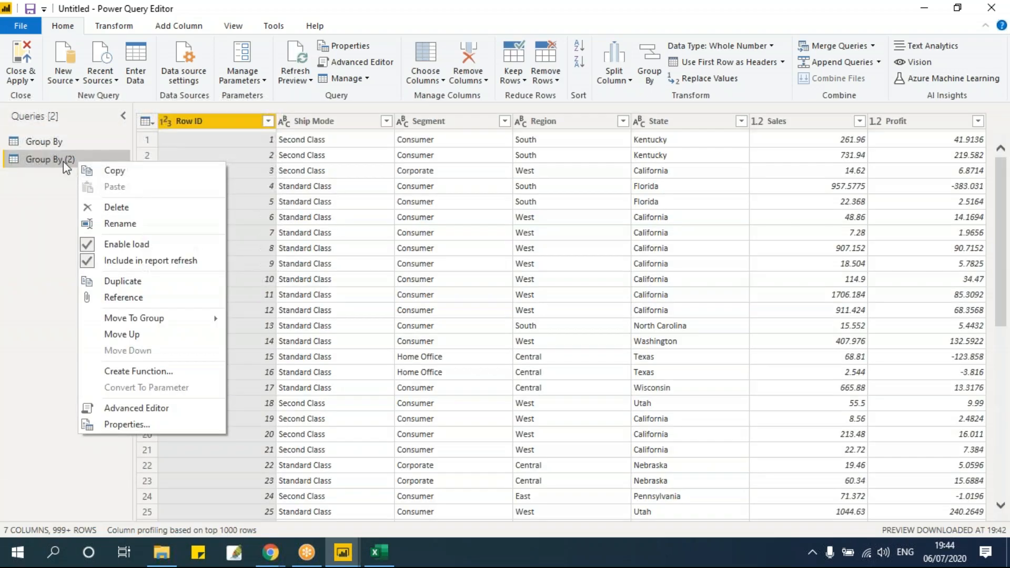
{"action": "left_click", "coordinate": [140, 282]}
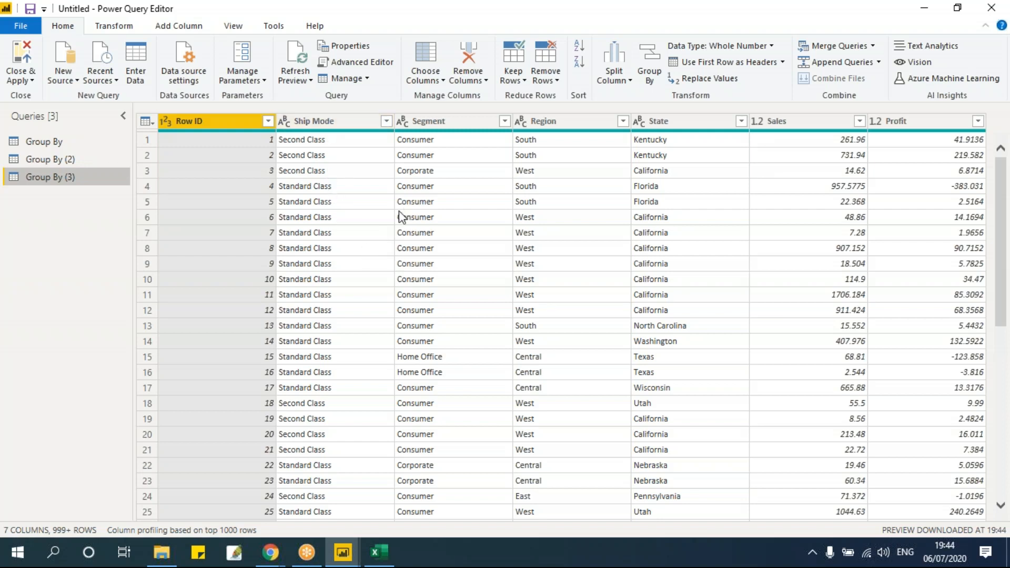
{"action": "left_click", "coordinate": [650, 73]}
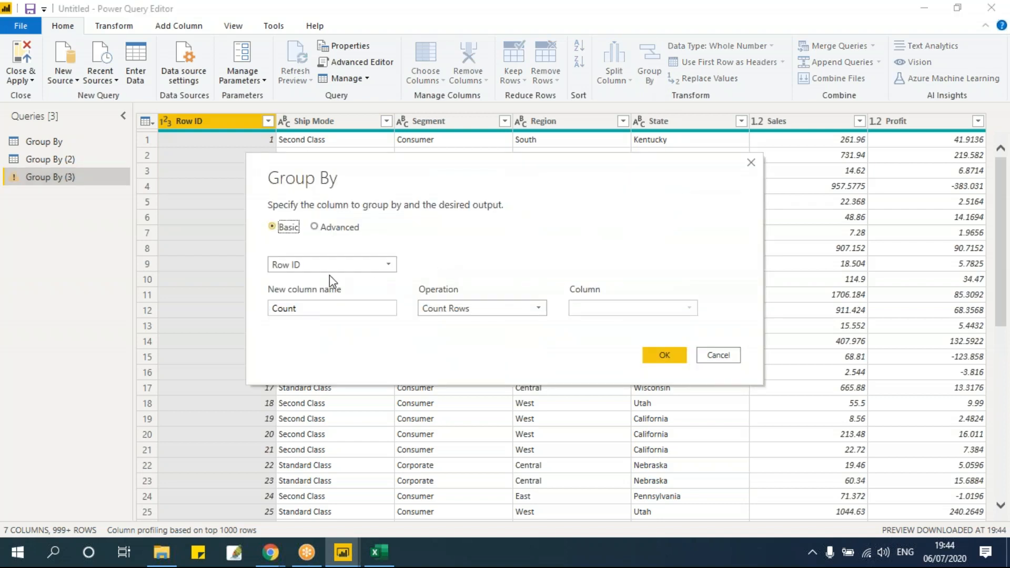
{"action": "left_click", "coordinate": [327, 227]}
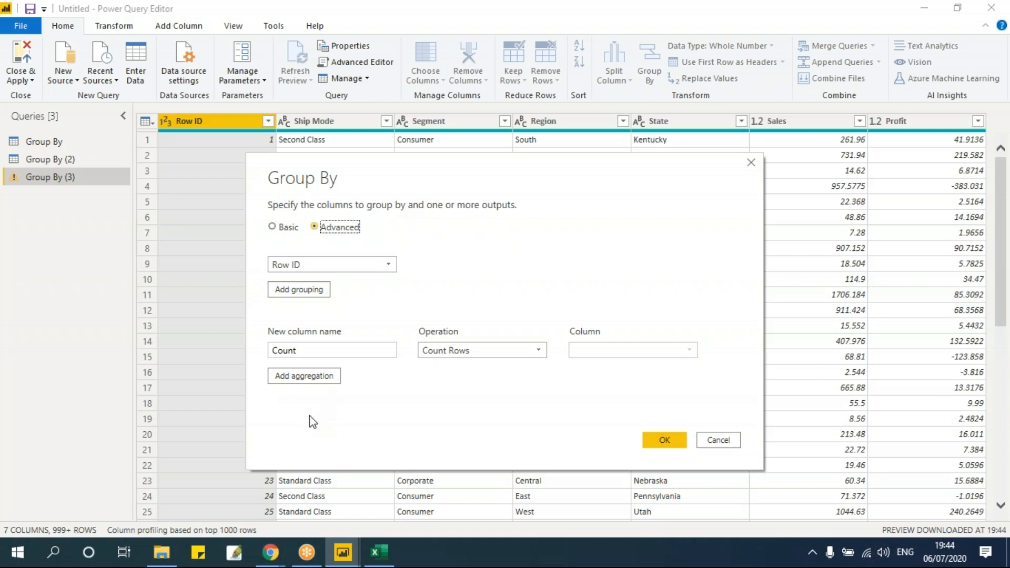
{"action": "left_click", "coordinate": [318, 266]}
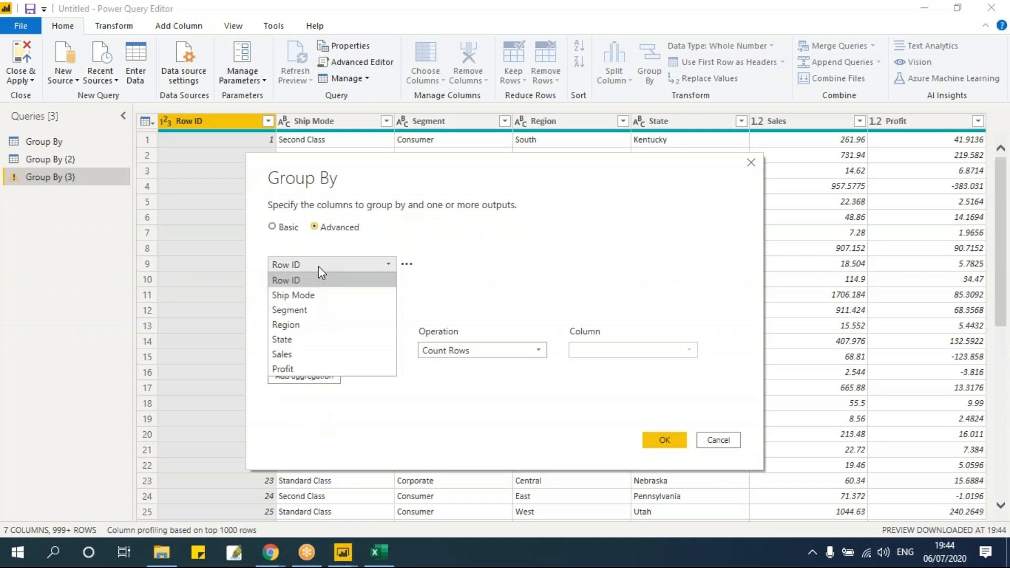
{"action": "left_click", "coordinate": [323, 296]}
{"action": "left_click", "coordinate": [288, 289]}
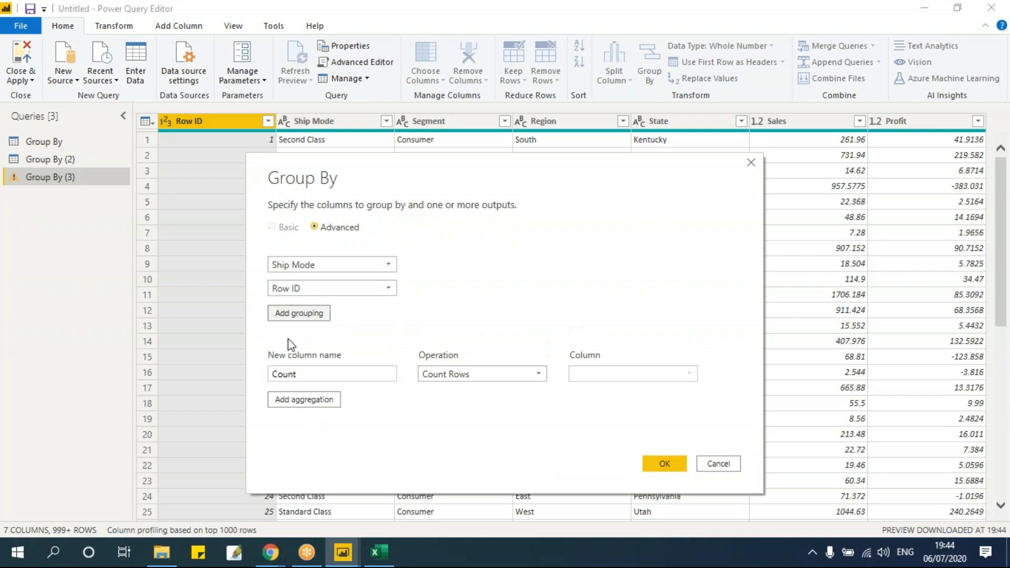
{"action": "left_click", "coordinate": [302, 289]}
{"action": "left_click", "coordinate": [308, 334]}
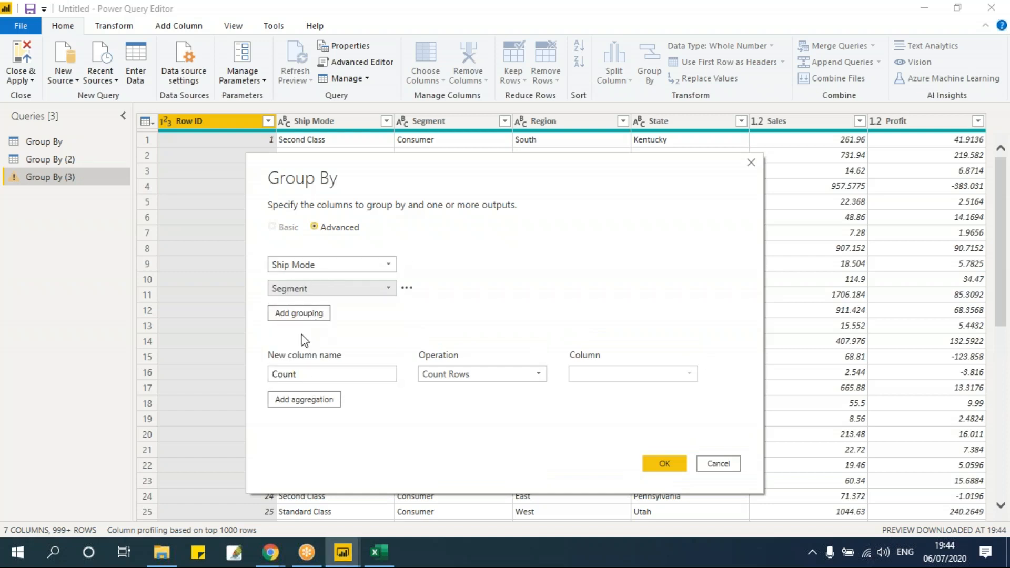
- Define the first aggregation of the advanced grouping as TotalSales, using the Sum of the Sales column
{"action": "left_click_drag", "start_coordinate": [296, 375], "coordinate": [264, 392]}
{"action": "type", "text": "Total "}
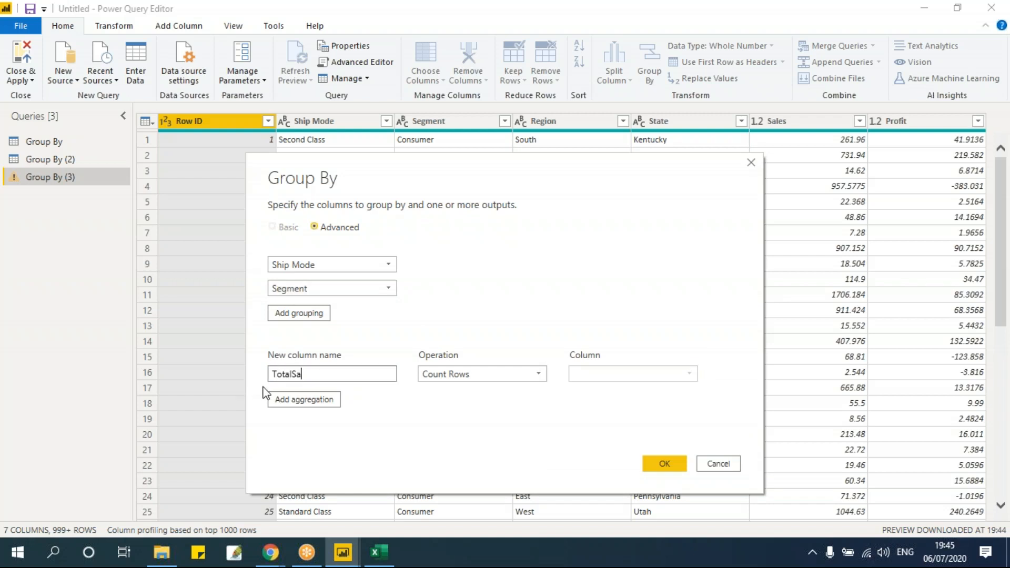
{"action": "type", "text": "Sales"}
{"action": "left_click", "coordinate": [490, 374]}
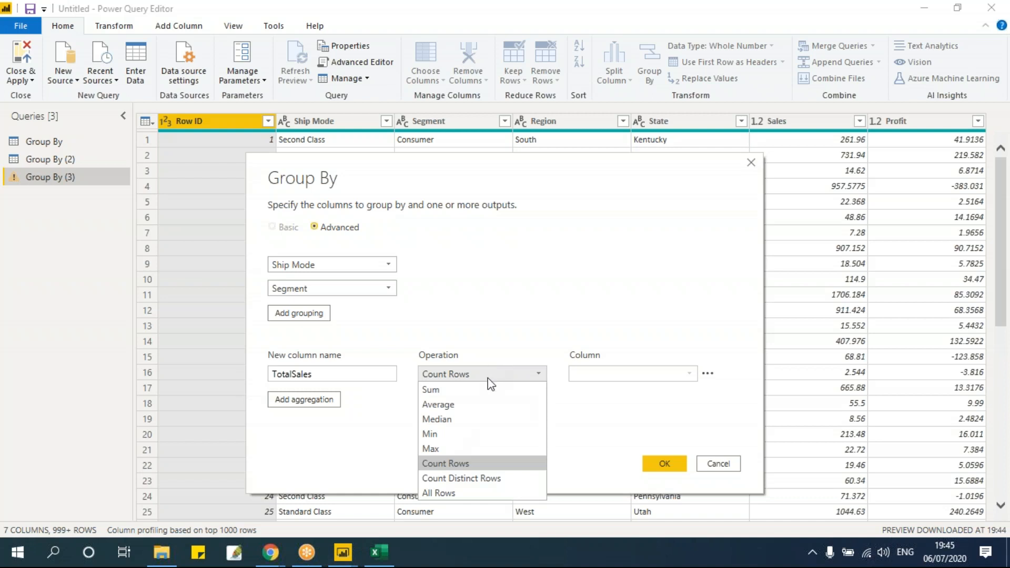
{"action": "left_click", "coordinate": [481, 392]}
{"action": "left_click", "coordinate": [633, 376]}
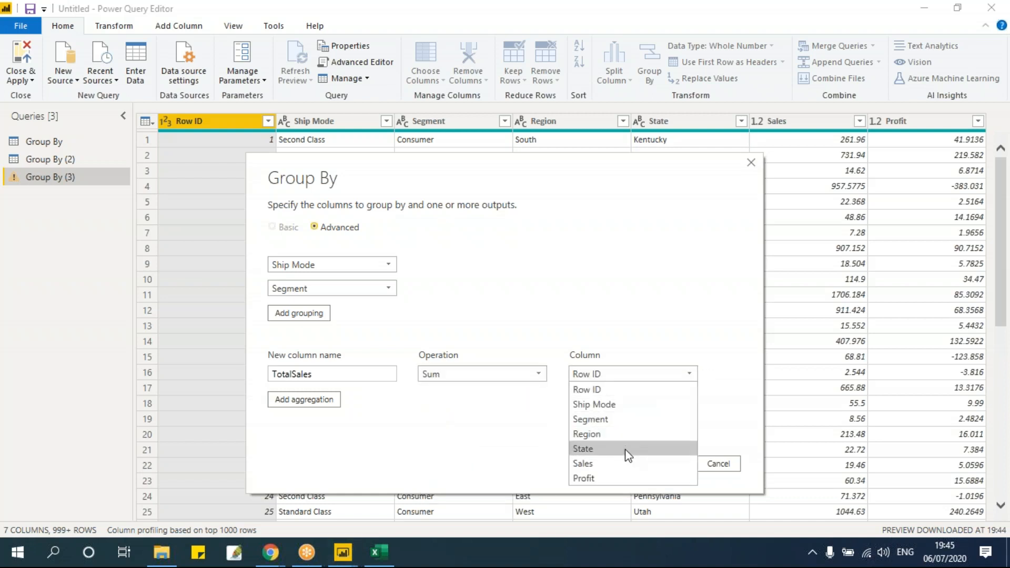
{"action": "left_click", "coordinate": [623, 465]}
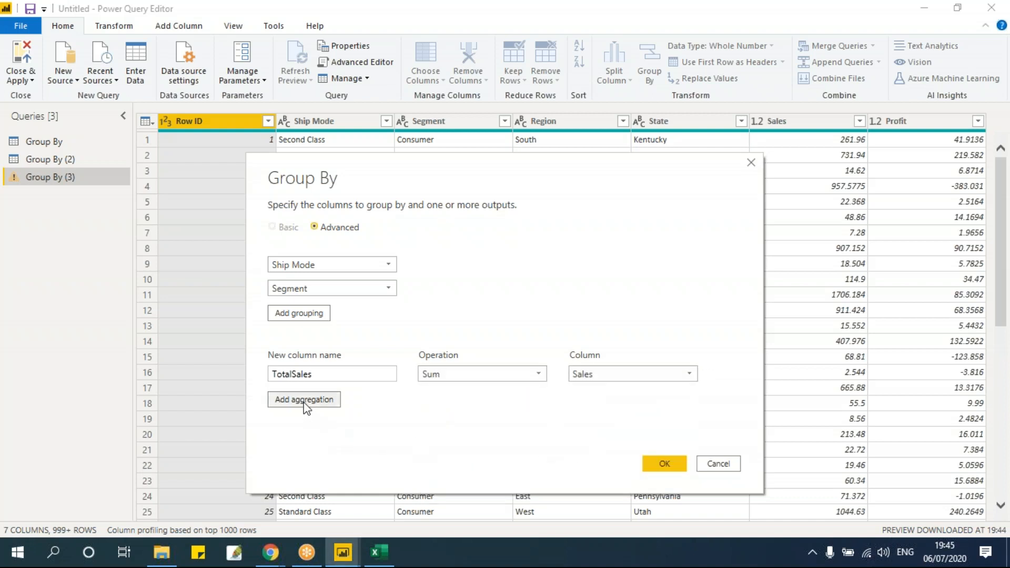
- Add a second aggregation named TotalProfit as the Sum of Profit, and apply the advanced grouping
{"action": "left_click", "coordinate": [323, 399]}
{"action": "type", "text": "TotalP"}
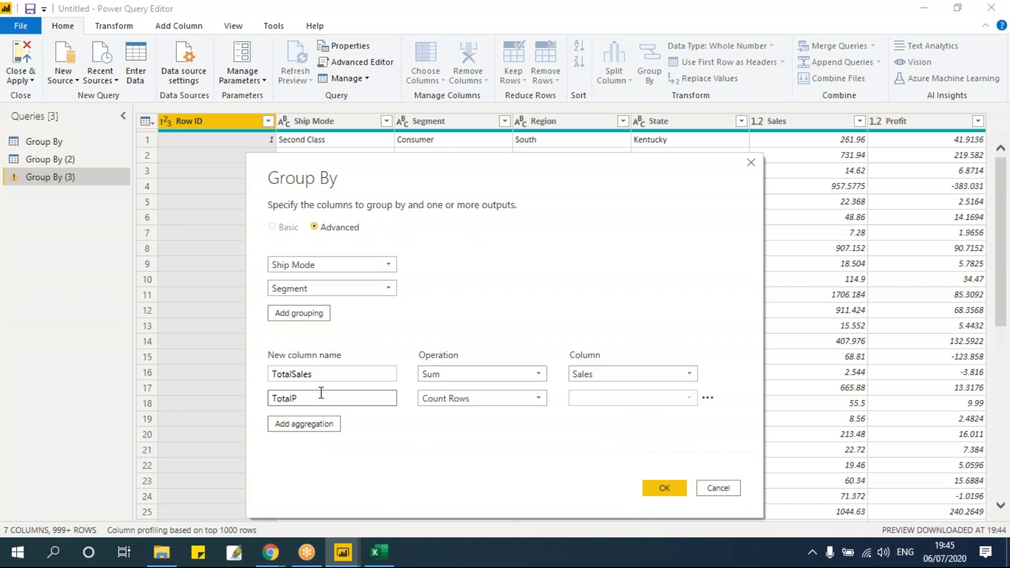
{"action": "type", "text": "rofit"}
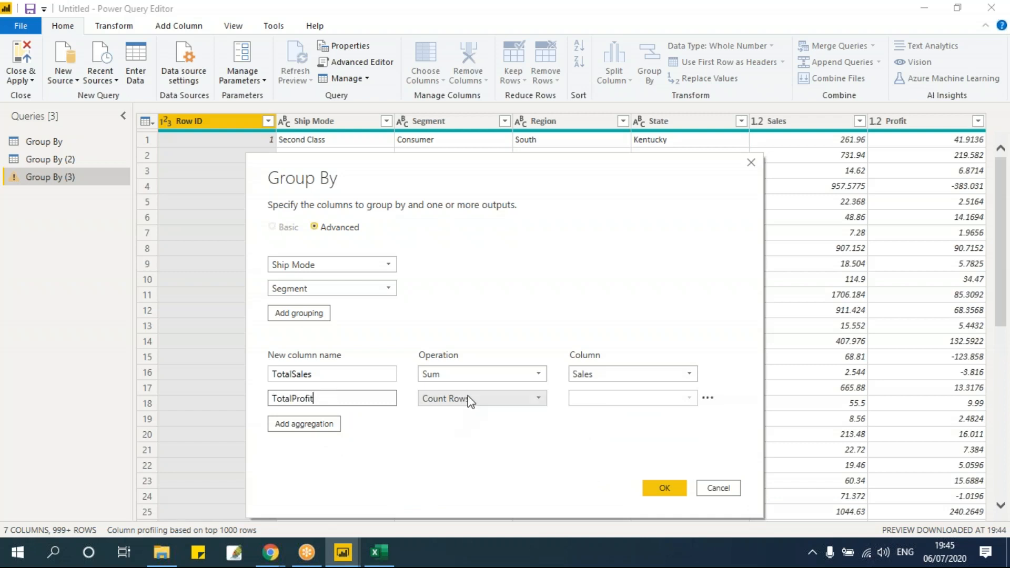
{"action": "left_click", "coordinate": [463, 398]}
{"action": "key", "text": "Escape"}
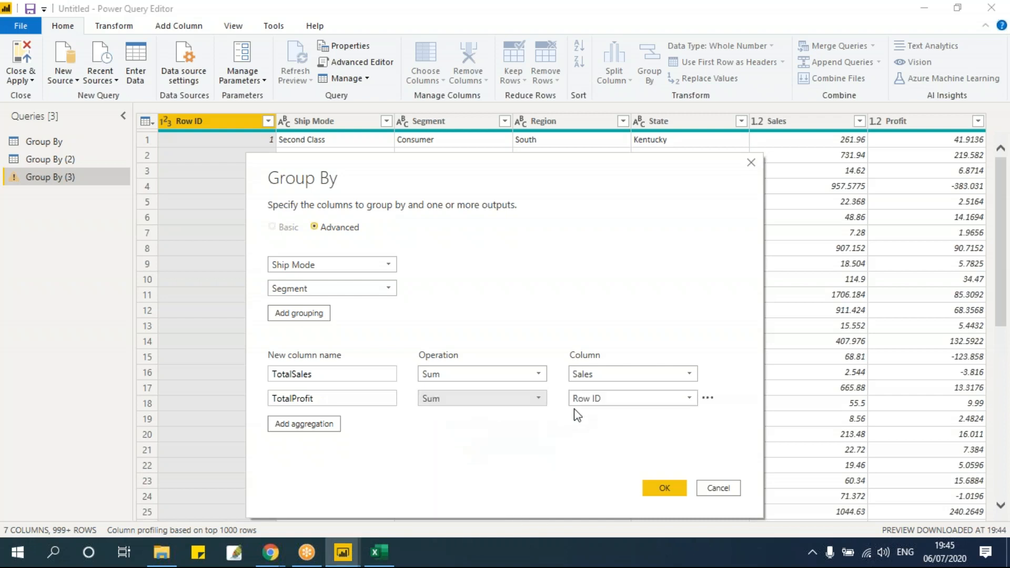
{"action": "left_click", "coordinate": [514, 398]}
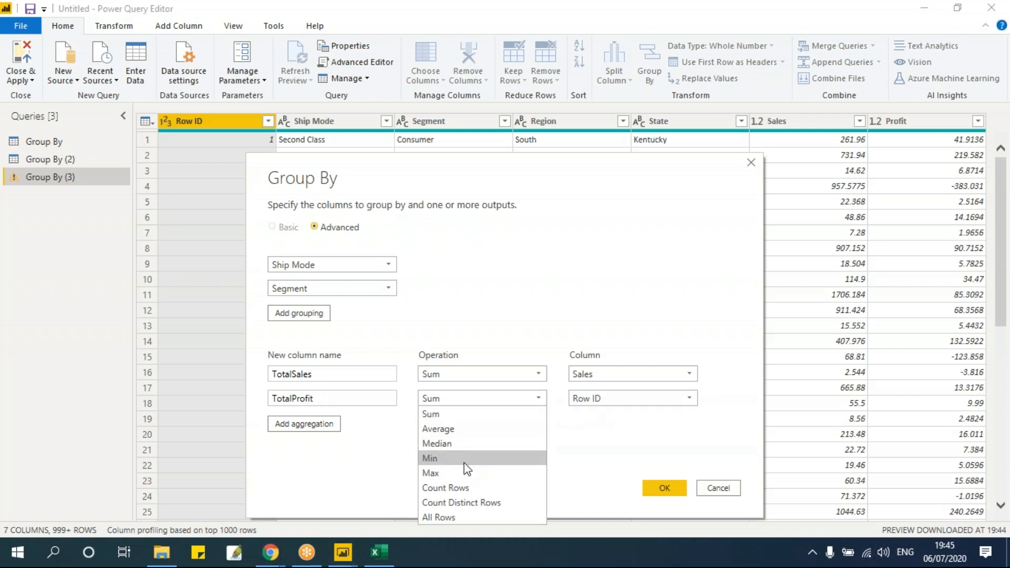
{"action": "left_click", "coordinate": [452, 414]}
{"action": "left_click", "coordinate": [620, 399]}
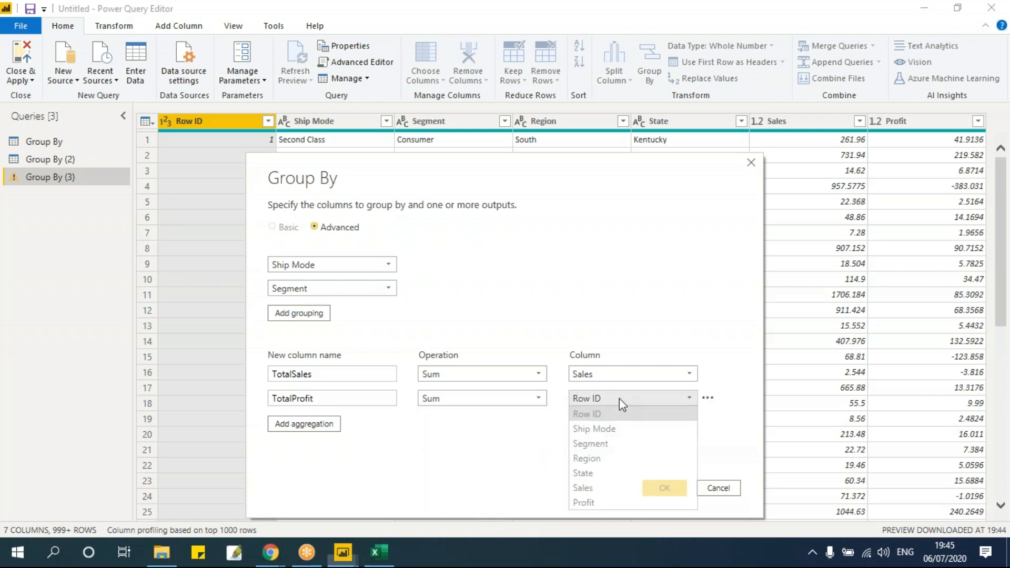
{"action": "left_click", "coordinate": [621, 503]}
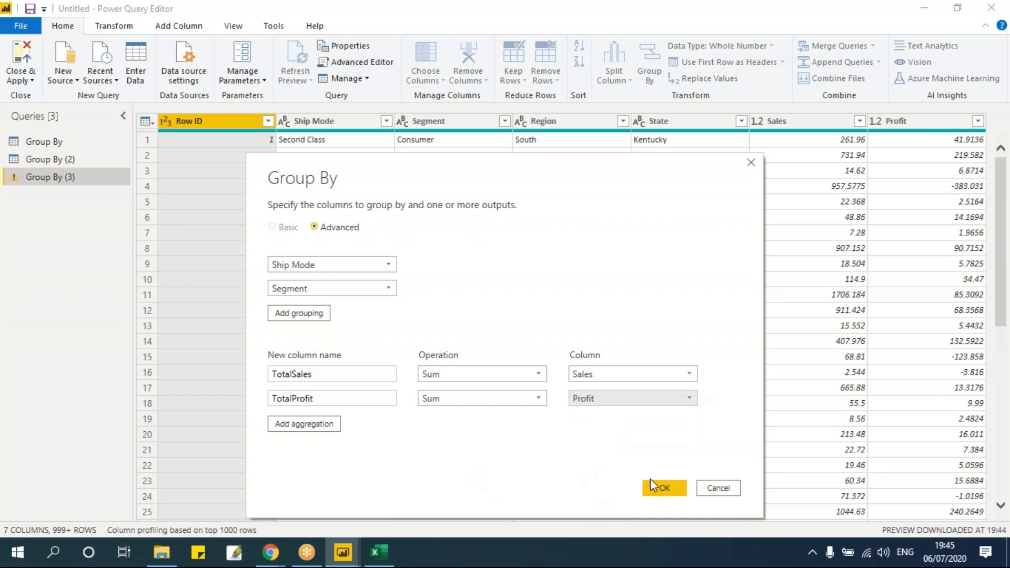
{"action": "left_click", "coordinate": [665, 489]}
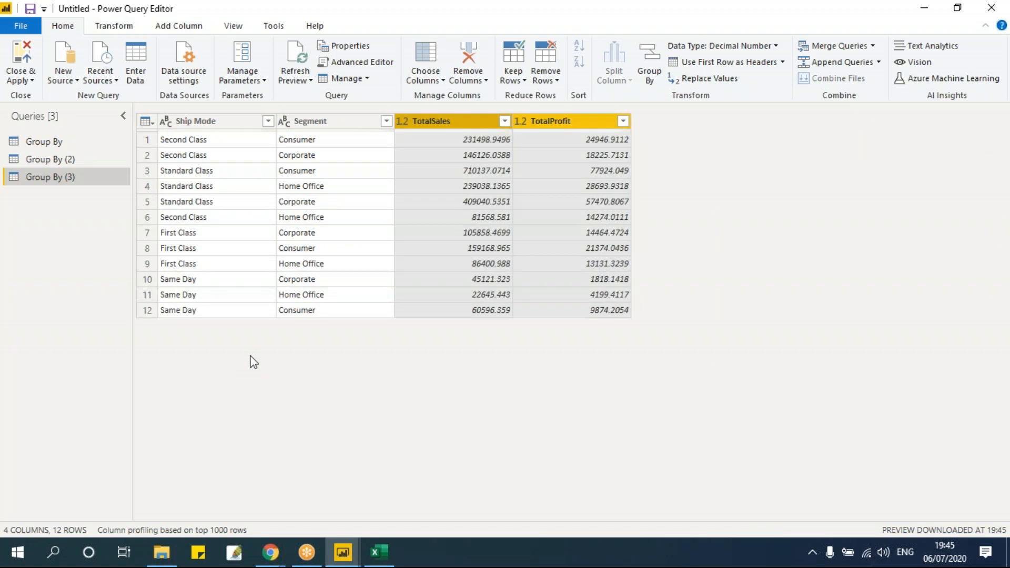
- Examine the grouped Ship Mode and Segment combinations together with their TotalSales and TotalProfit values
{"action": "left_click", "coordinate": [191, 141]}
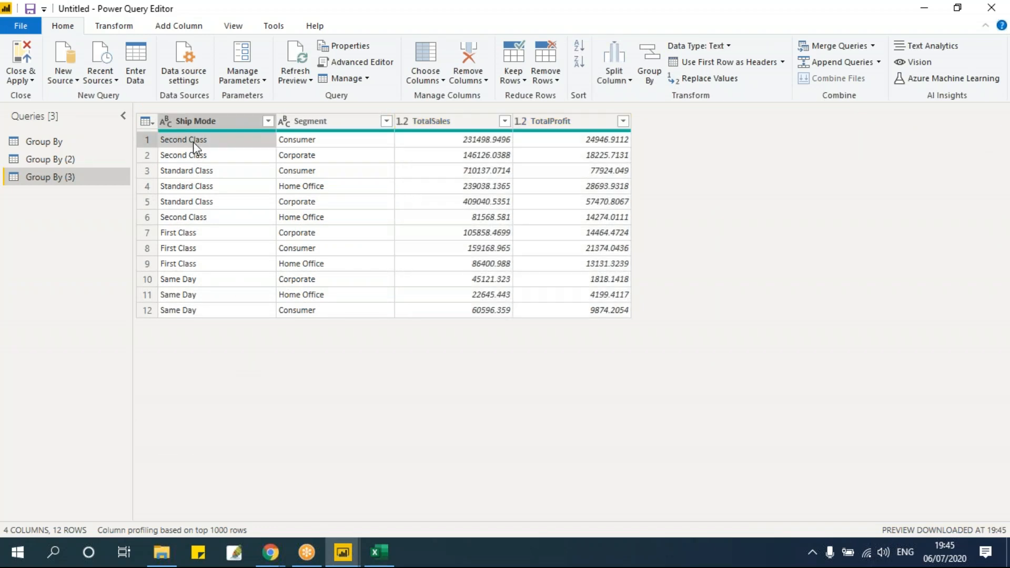
{"action": "left_click", "coordinate": [302, 146]}
{"action": "left_click", "coordinate": [215, 154]}
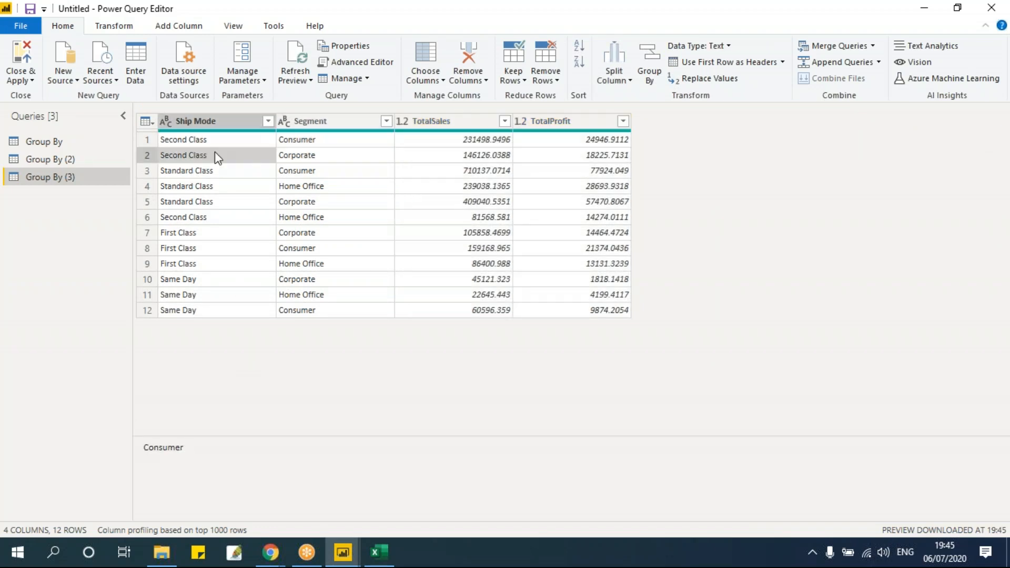
{"action": "left_click", "coordinate": [304, 157]}
{"action": "left_click", "coordinate": [203, 171]}
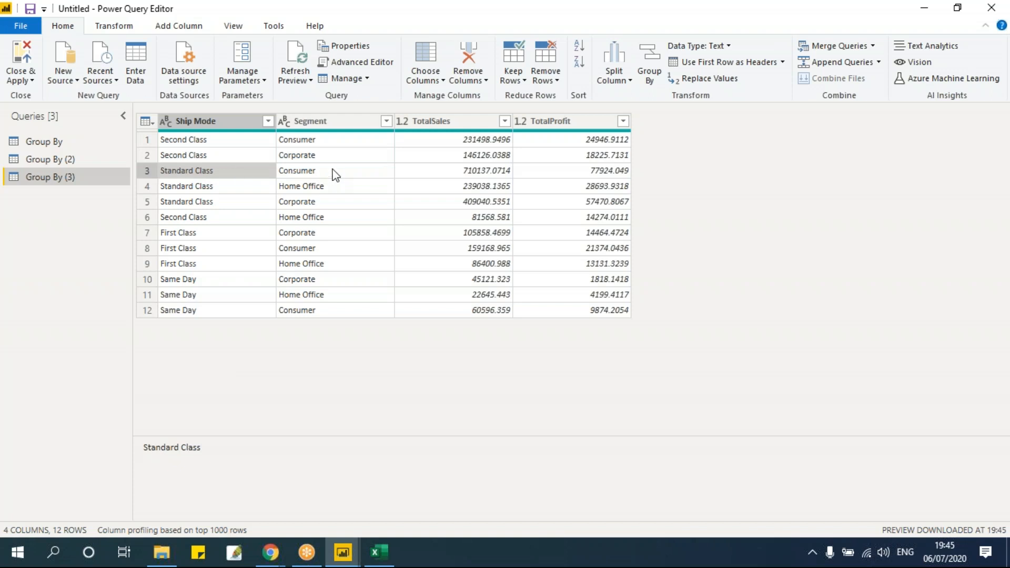
{"action": "left_click", "coordinate": [223, 217]}
{"action": "left_click", "coordinate": [309, 217]}
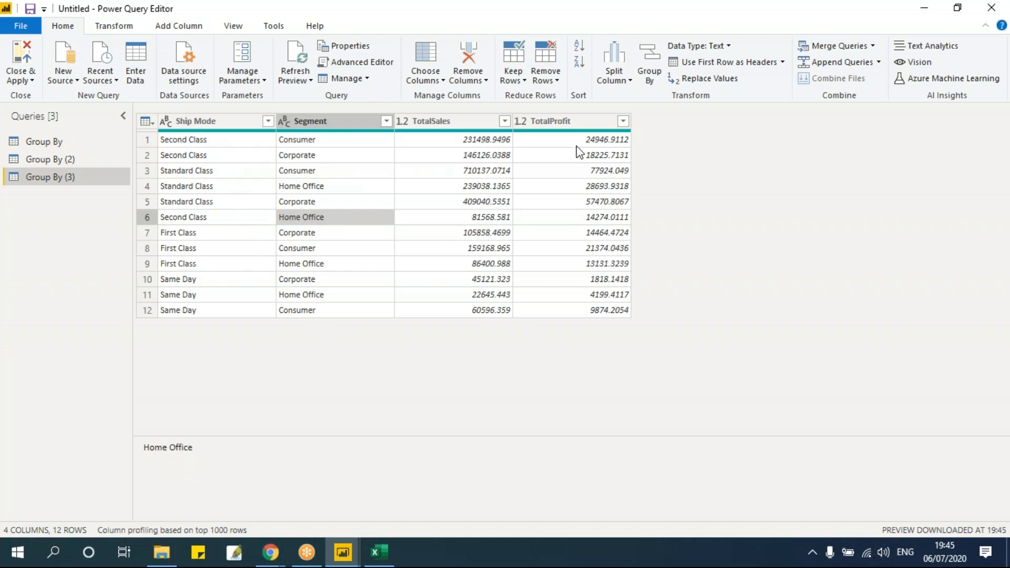
{"action": "left_click", "coordinate": [447, 139]}
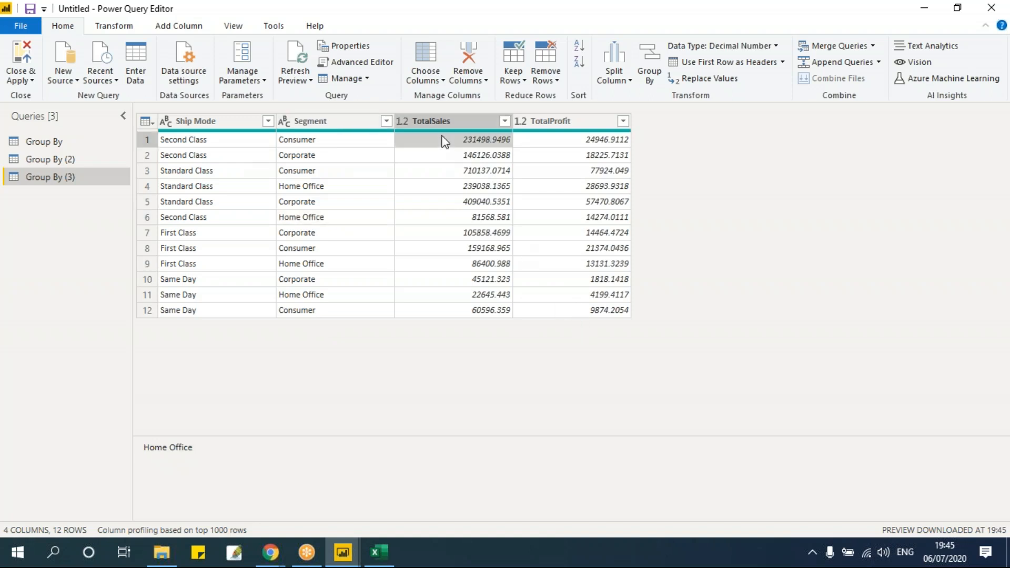
{"action": "left_click", "coordinate": [557, 128]}
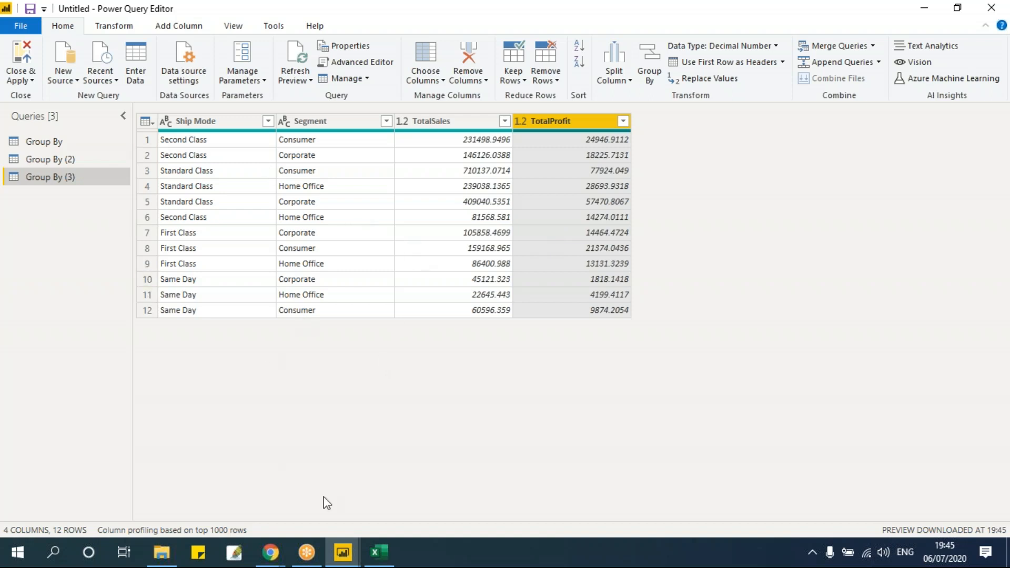
- Import the Fill Up and Down sheet from the Excel workbook Fill Up and Down.xlsx as a new query
{"action": "left_click", "coordinate": [351, 546]}
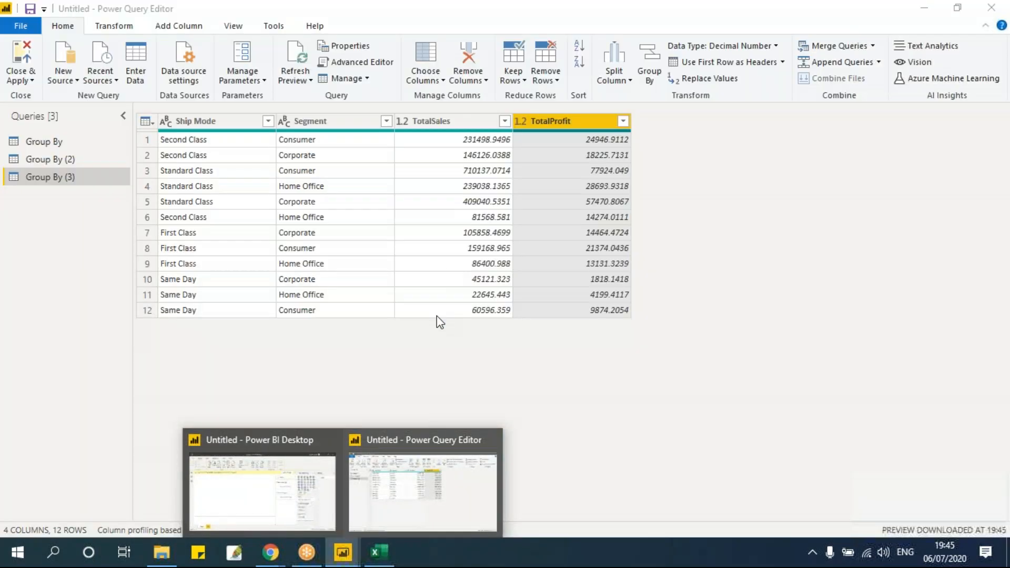
{"action": "left_click", "coordinate": [435, 505]}
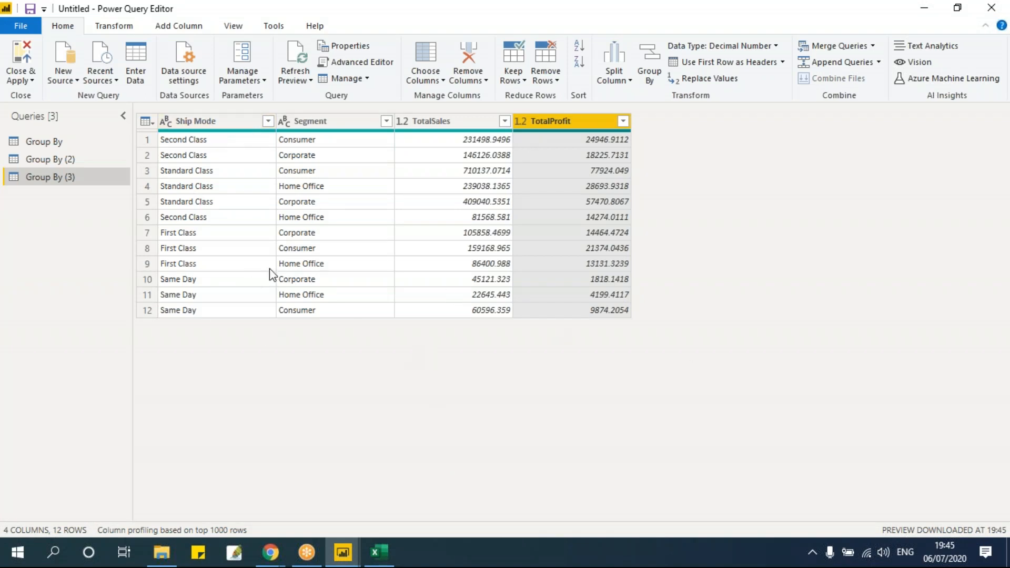
{"action": "left_click", "coordinate": [70, 78]}
{"action": "left_click", "coordinate": [81, 118]}
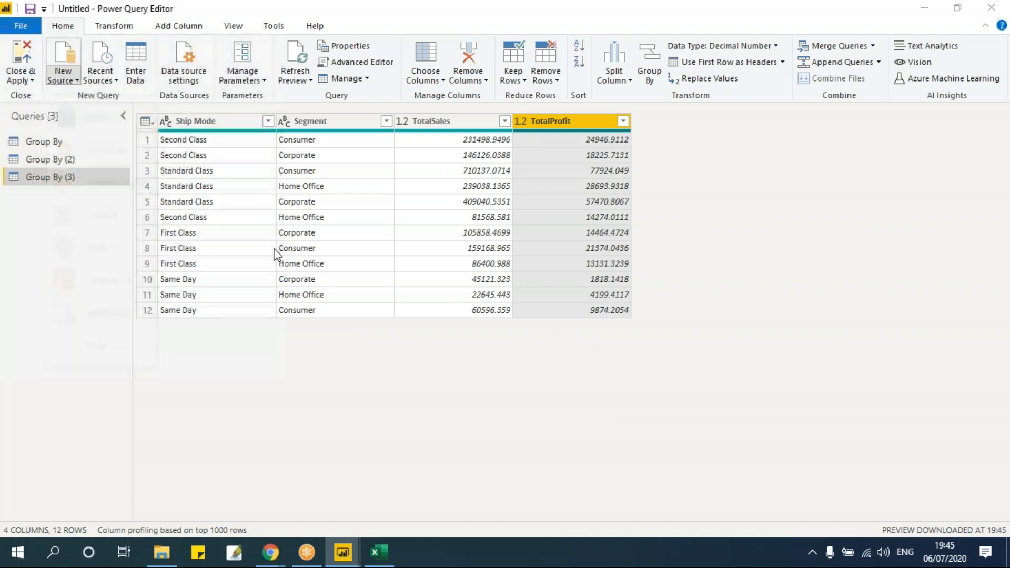
{"action": "left_click", "coordinate": [394, 221]}
{"action": "left_click", "coordinate": [691, 513]}
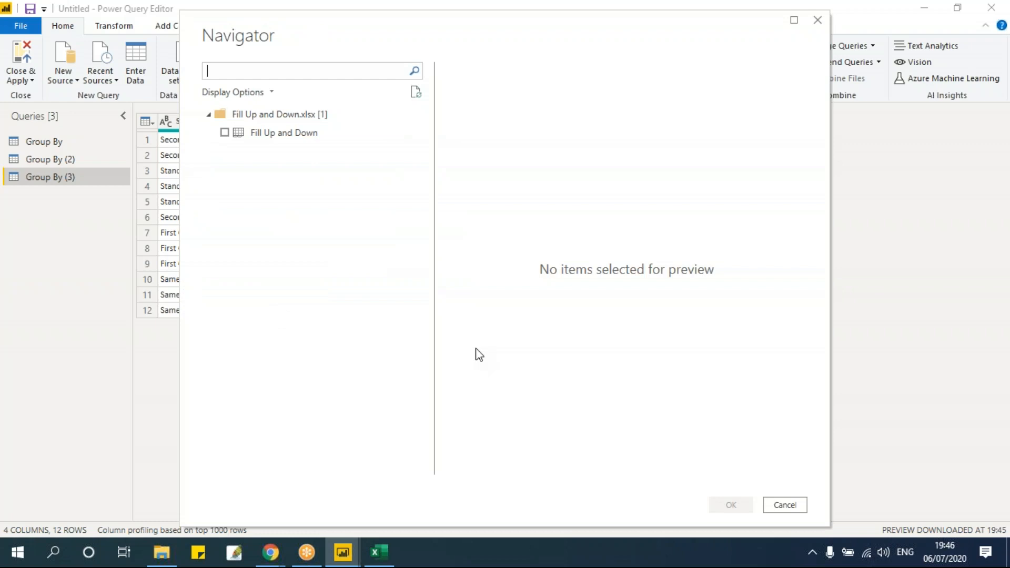
{"action": "left_click", "coordinate": [224, 133]}
{"action": "left_click", "coordinate": [731, 505]}
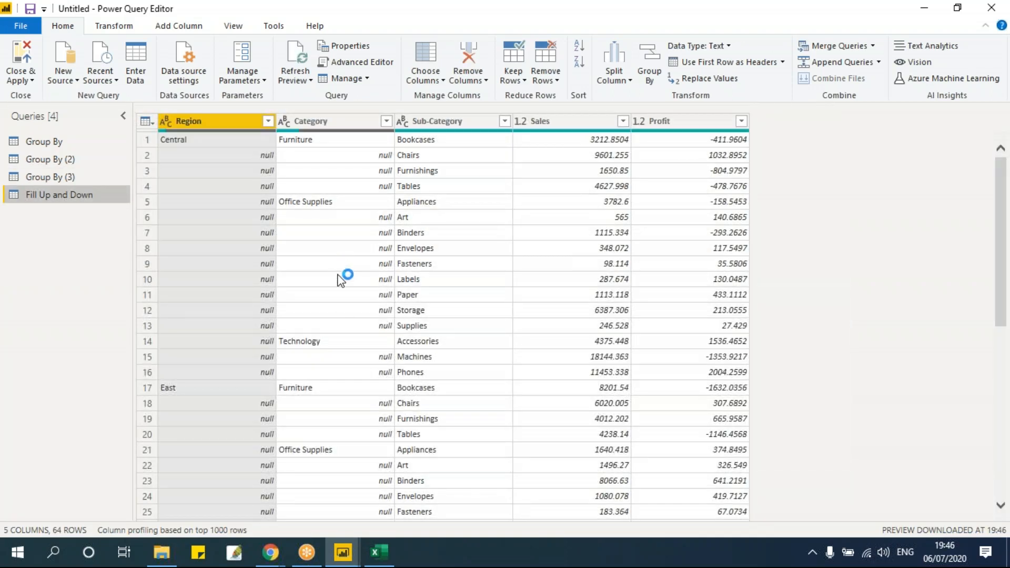
- Check the null cells in the Region column, and fill the column's values down
{"action": "left_click", "coordinate": [199, 141]}
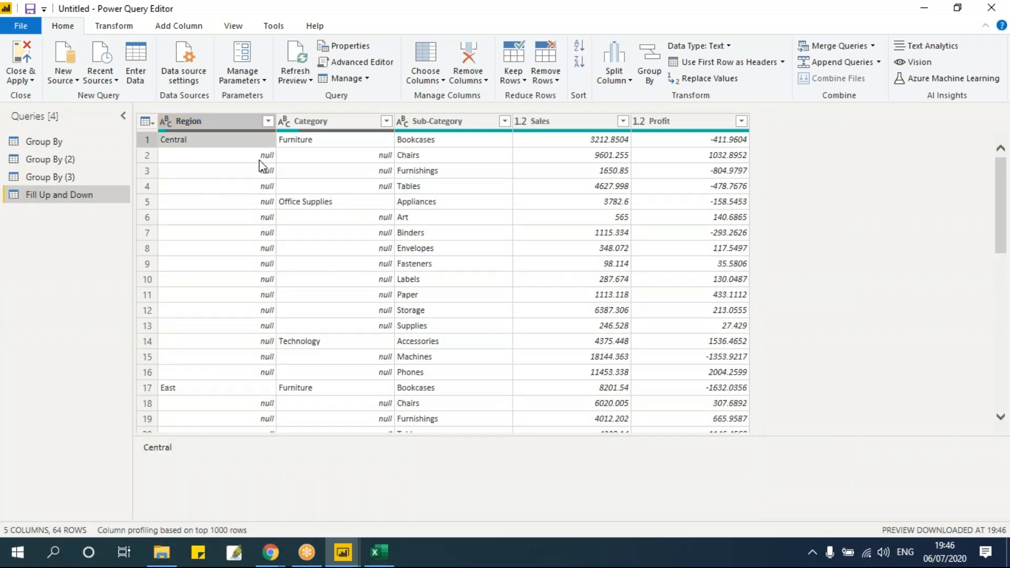
{"action": "left_click", "coordinate": [223, 393]}
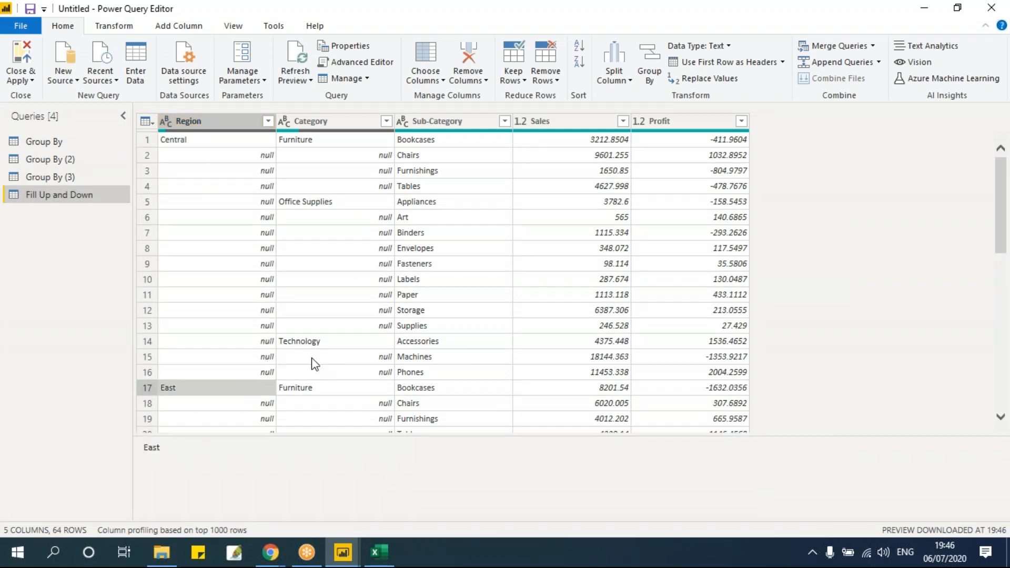
{"action": "scroll", "coordinate": [314, 361], "scroll_direction": "down", "scroll_amount": 10}
{"action": "scroll", "coordinate": [269, 321], "scroll_direction": "up", "scroll_amount": 15}
{"action": "left_click", "coordinate": [221, 121]}
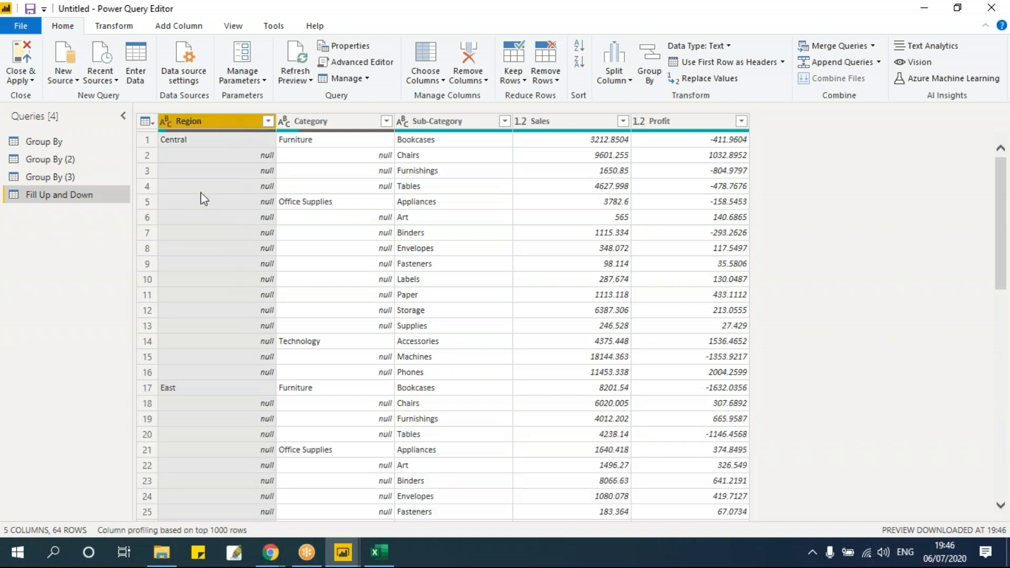
{"action": "left_click", "coordinate": [111, 28]}
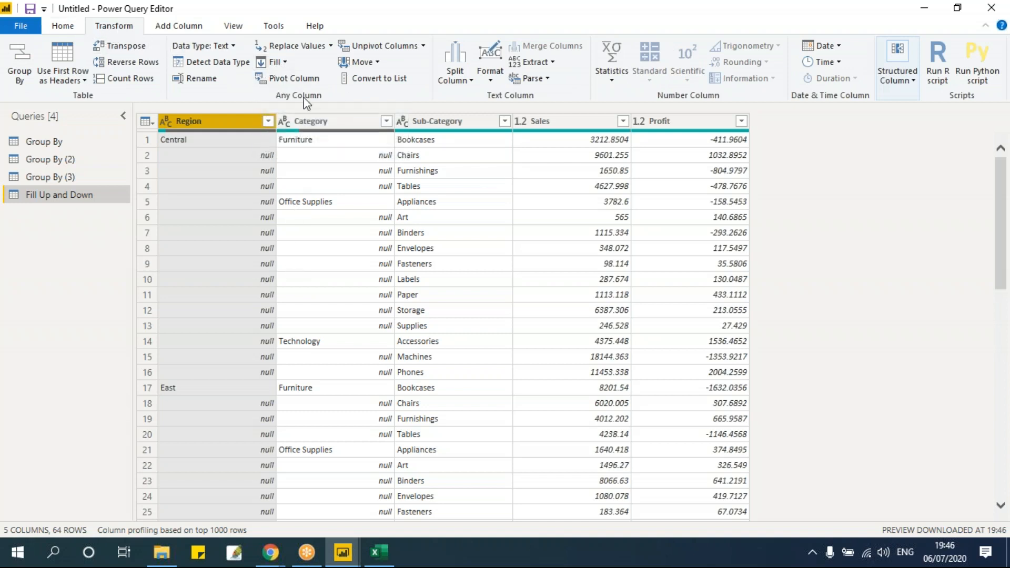
{"action": "left_click", "coordinate": [287, 63]}
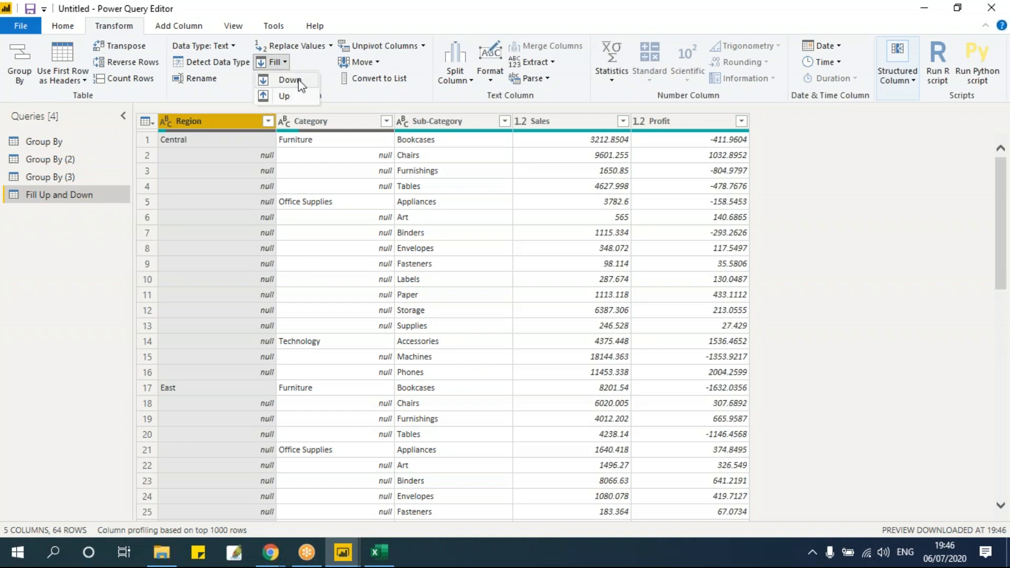
{"action": "left_click", "coordinate": [299, 80]}
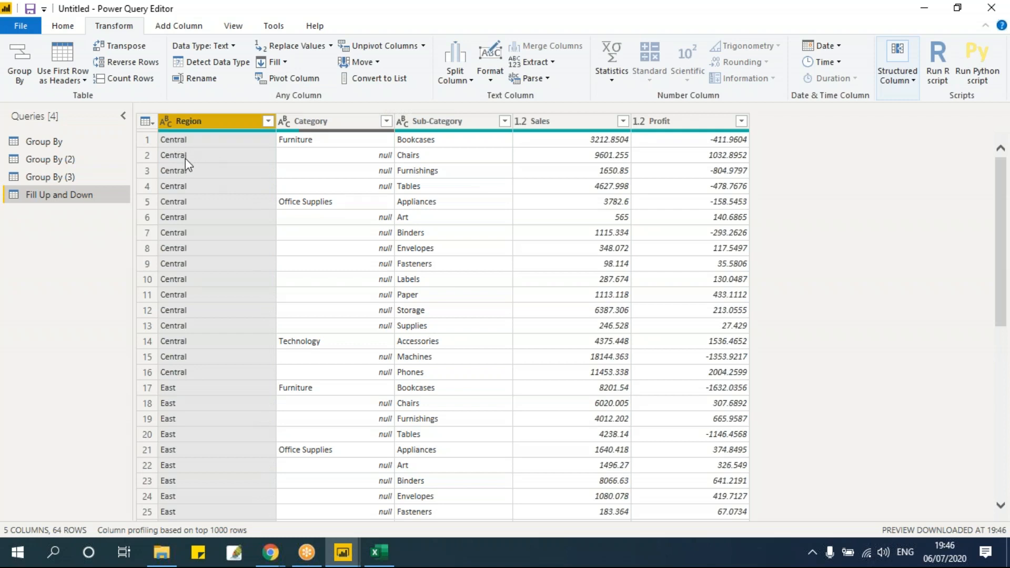
- Examine the filled Region column through all rows, comparing where each region's block starts and ends
{"action": "scroll", "coordinate": [220, 371], "scroll_direction": "down", "scroll_amount": 5}
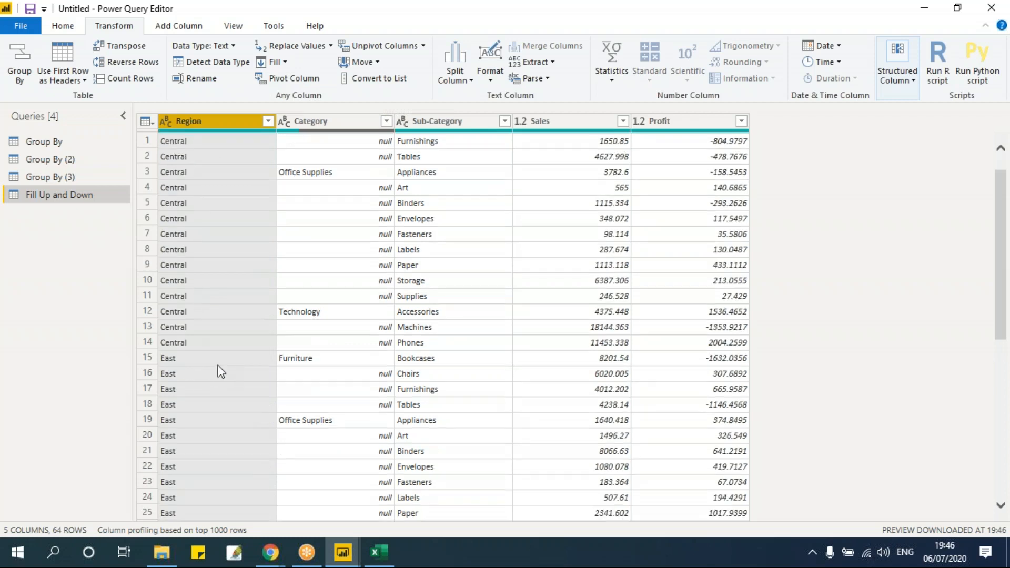
{"action": "scroll", "coordinate": [203, 354], "scroll_direction": "down", "scroll_amount": 6}
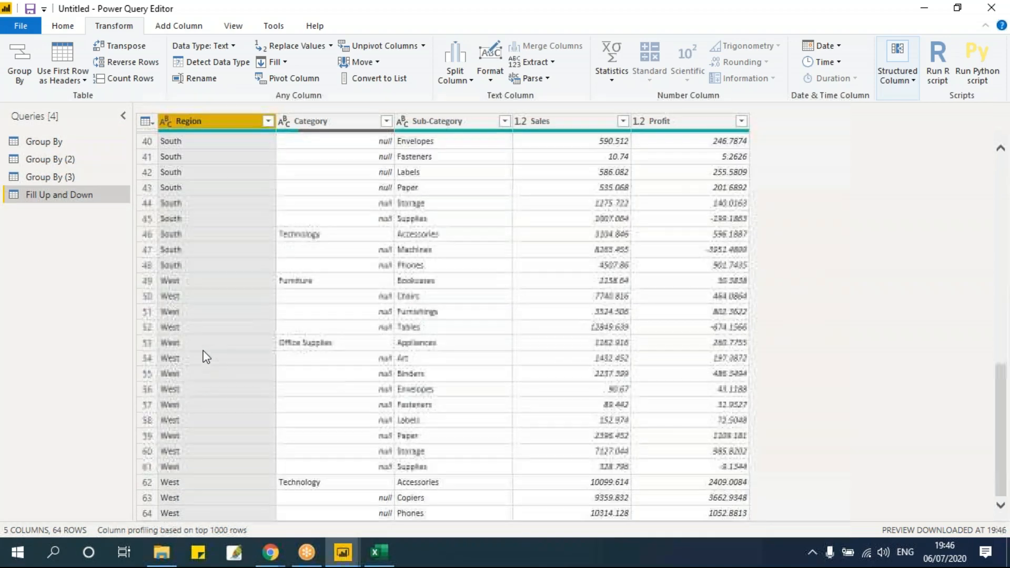
{"action": "scroll", "coordinate": [204, 356], "scroll_direction": "up", "scroll_amount": 13}
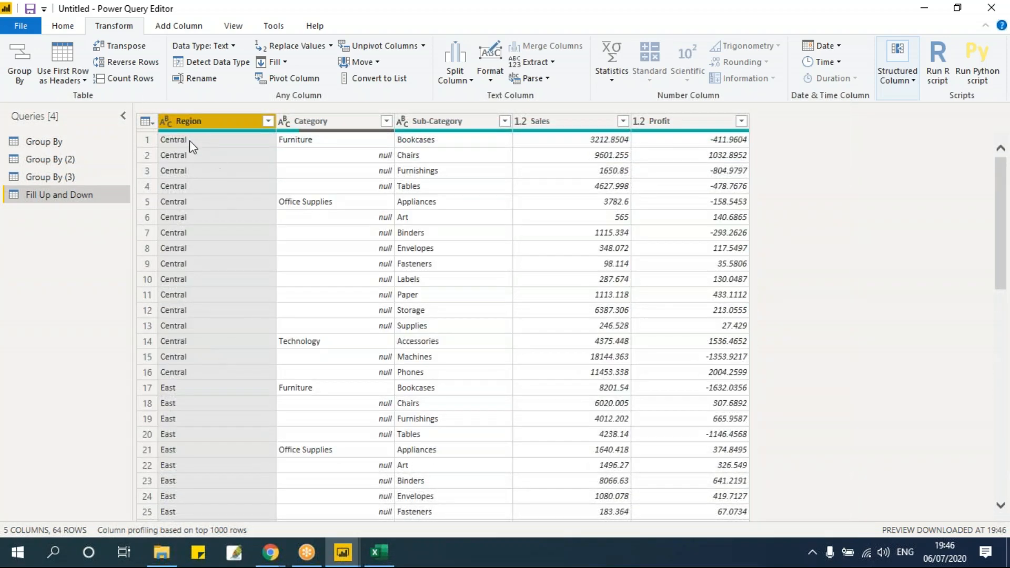
{"action": "left_click", "coordinate": [189, 140]}
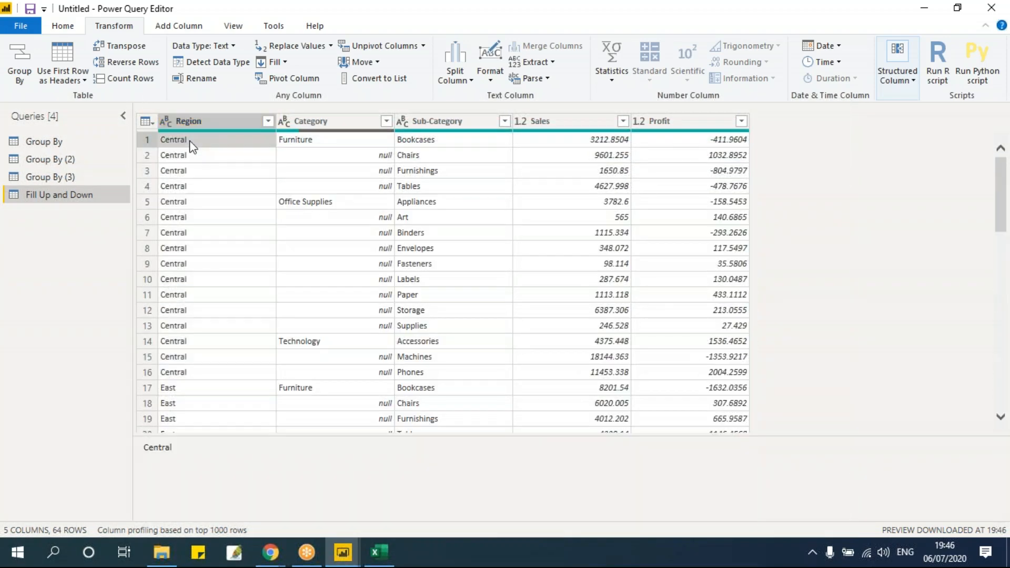
{"action": "left_click", "coordinate": [194, 392]}
{"action": "left_click", "coordinate": [187, 373]}
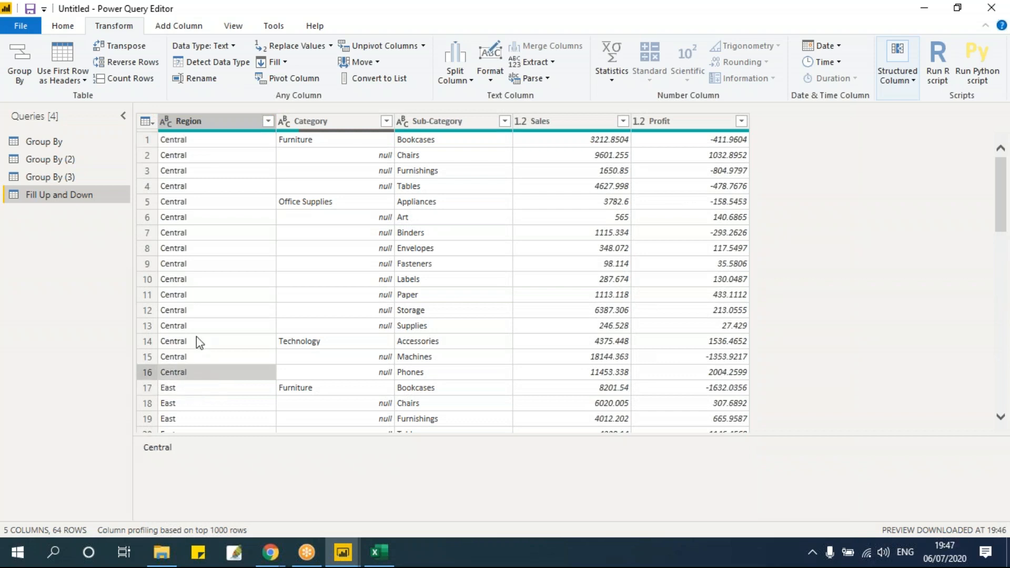
{"action": "left_click", "coordinate": [193, 159]}
{"action": "left_click", "coordinate": [195, 372]}
{"action": "left_click", "coordinate": [202, 158]}
{"action": "left_click", "coordinate": [214, 374]}
{"action": "scroll", "coordinate": [205, 358], "scroll_direction": "down", "scroll_amount": 2}
{"action": "key", "text": "Down"}
{"action": "scroll", "coordinate": [232, 327], "scroll_direction": "down", "scroll_amount": 2}
{"action": "scroll", "coordinate": [228, 311], "scroll_direction": "down", "scroll_amount": 1}
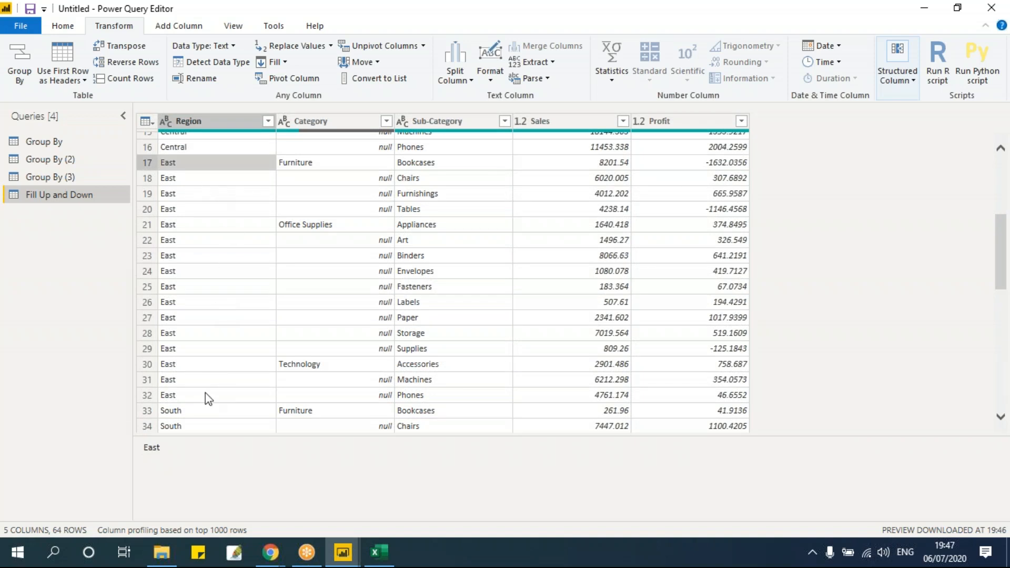
{"action": "scroll", "coordinate": [234, 385], "scroll_direction": "up", "scroll_amount": 5}
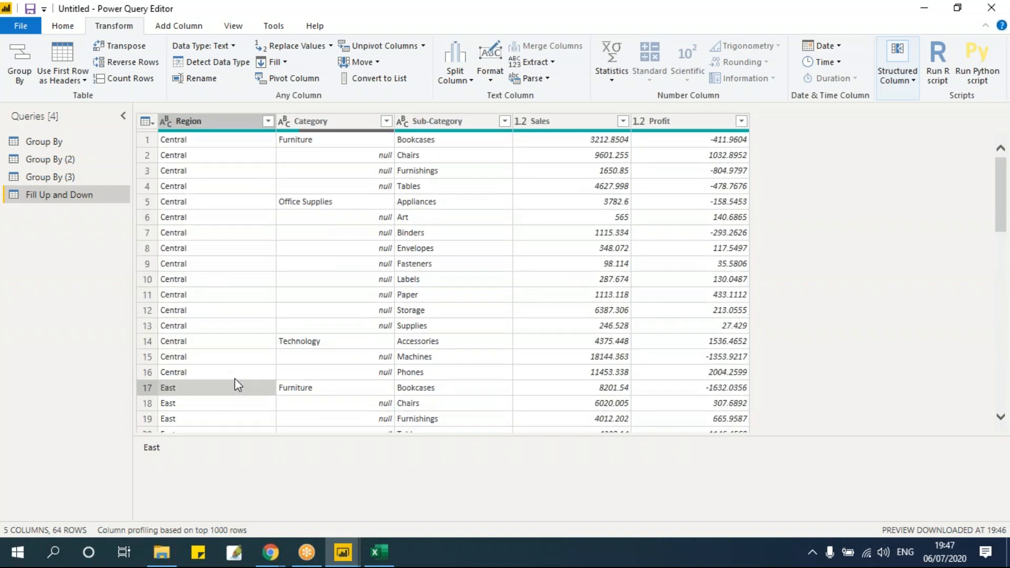
- Fill the Category column's null cells upward and check the column through to its last row
{"action": "left_click", "coordinate": [328, 123]}
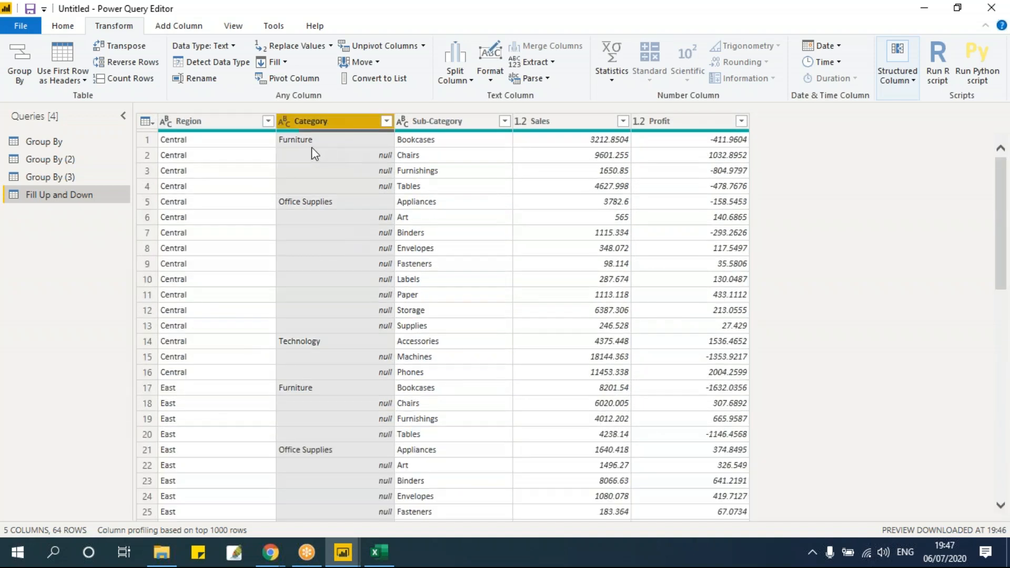
{"action": "left_click", "coordinate": [277, 62]}
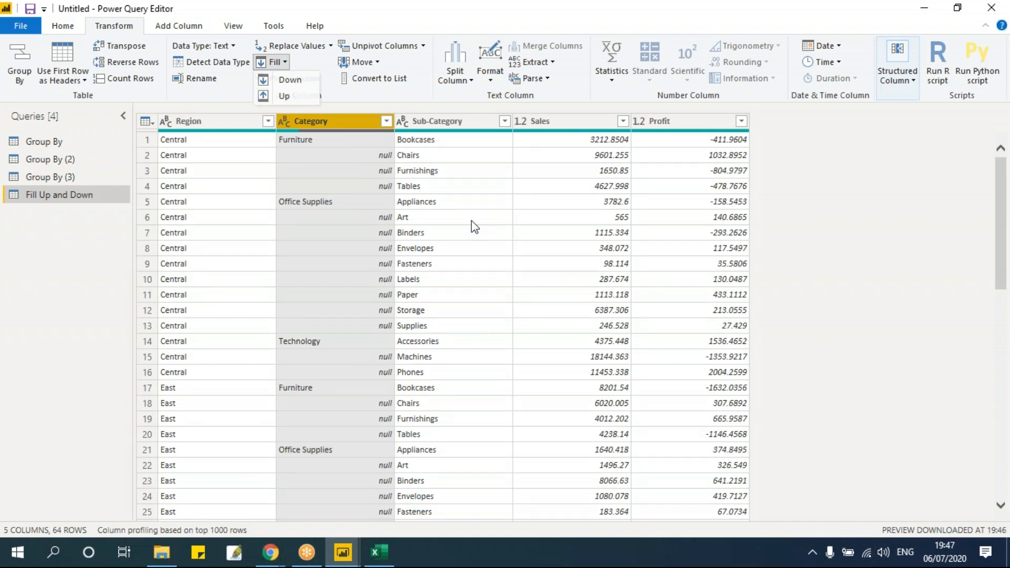
{"action": "left_click", "coordinate": [323, 204]}
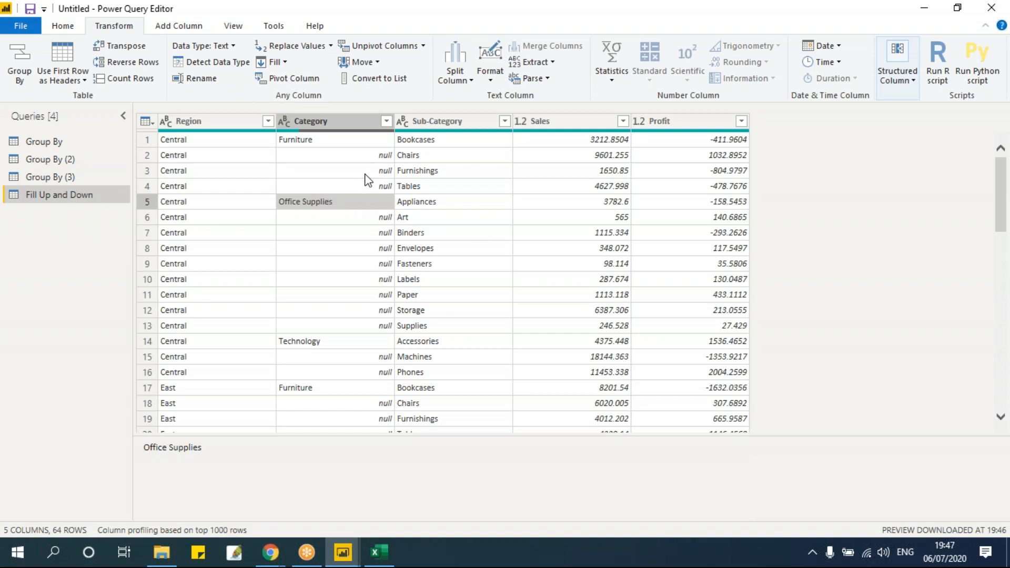
{"action": "left_click", "coordinate": [326, 343]}
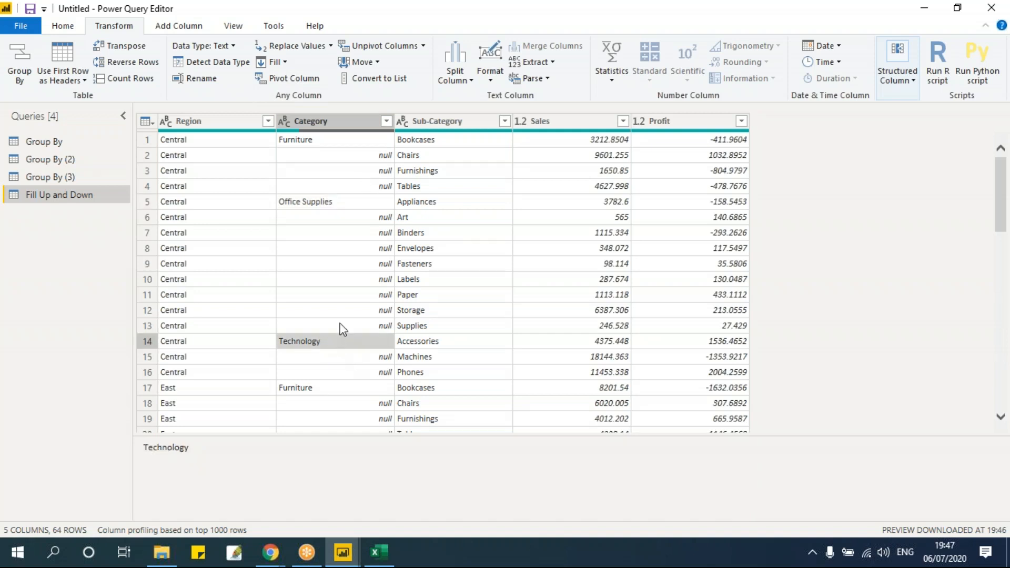
{"action": "left_click", "coordinate": [337, 121]}
{"action": "left_click", "coordinate": [286, 62]}
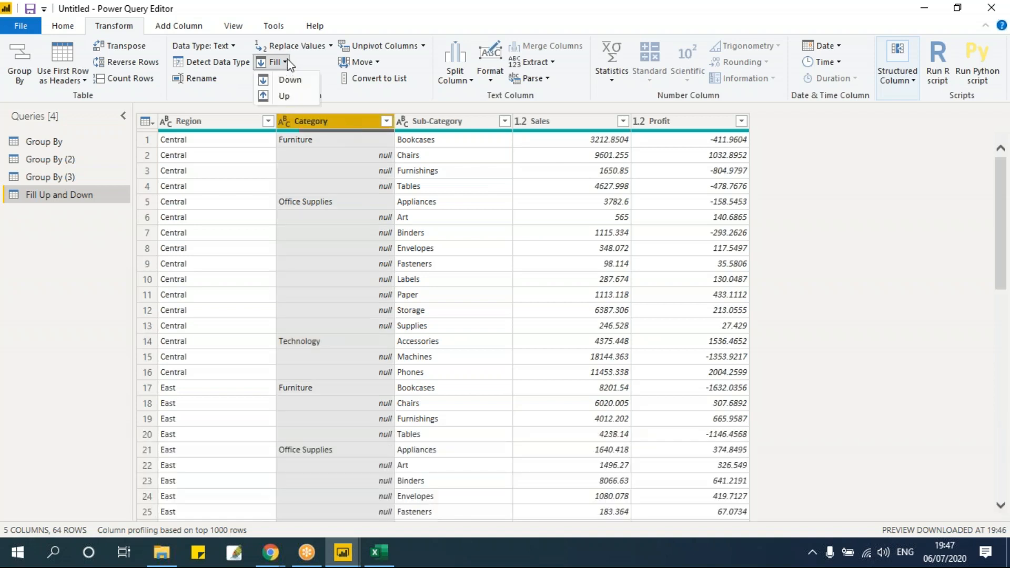
{"action": "left_click", "coordinate": [293, 94]}
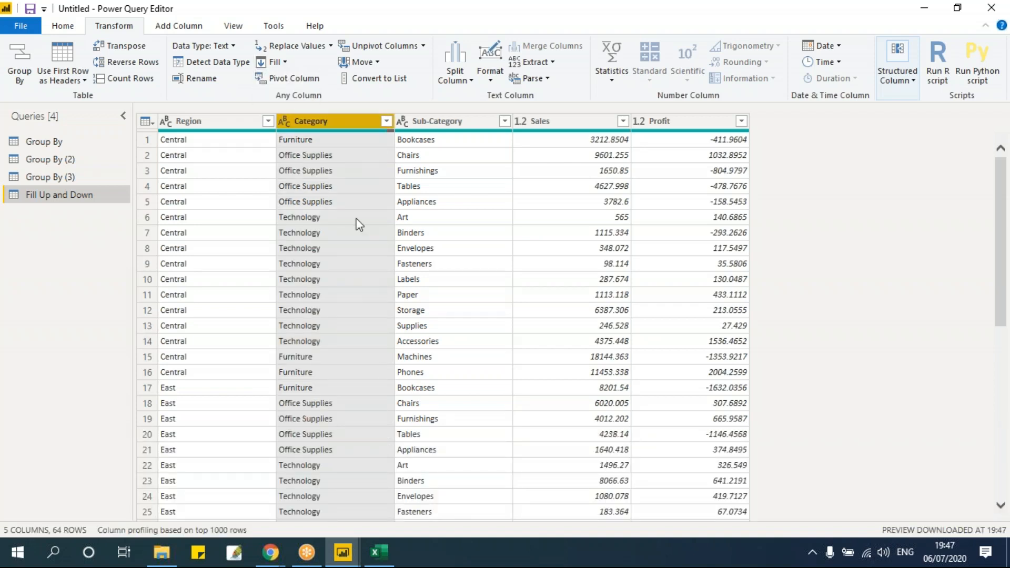
{"action": "scroll", "coordinate": [349, 365], "scroll_direction": "down", "scroll_amount": 13}
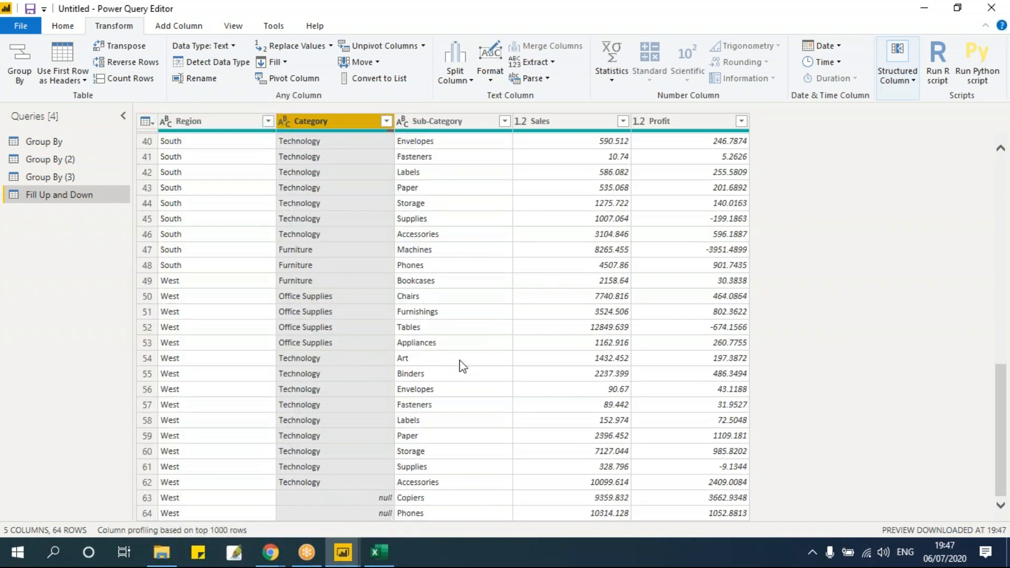
{"action": "scroll", "coordinate": [439, 342], "scroll_direction": "up", "scroll_amount": 13}
{"action": "left_click", "coordinate": [441, 299]}
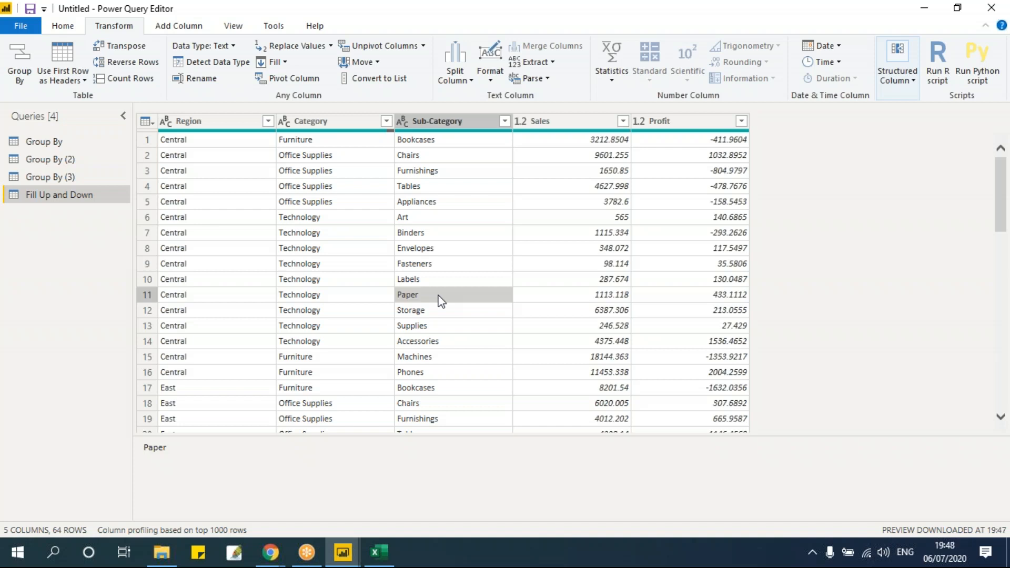
{"action": "left_click", "coordinate": [307, 552]}
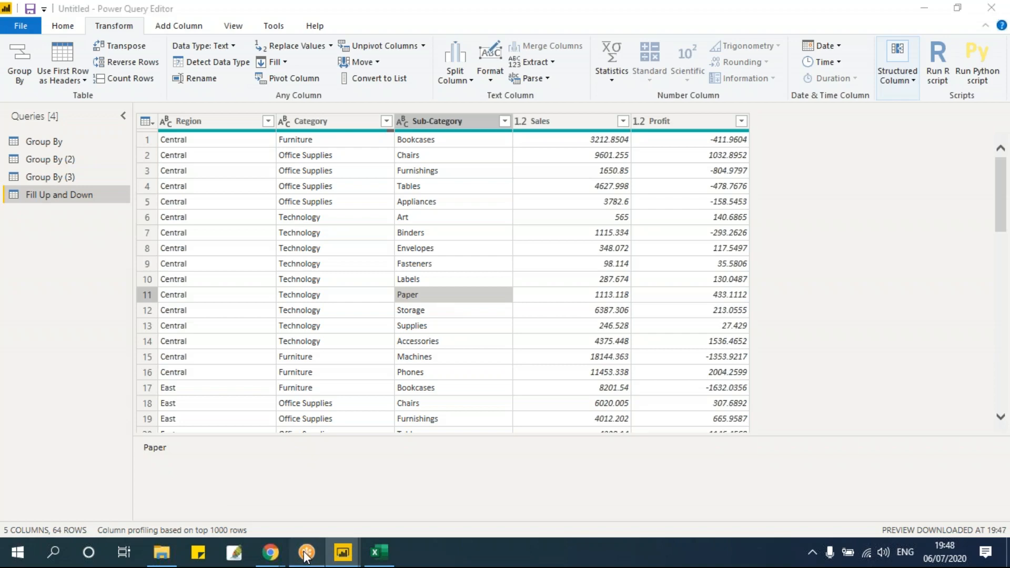